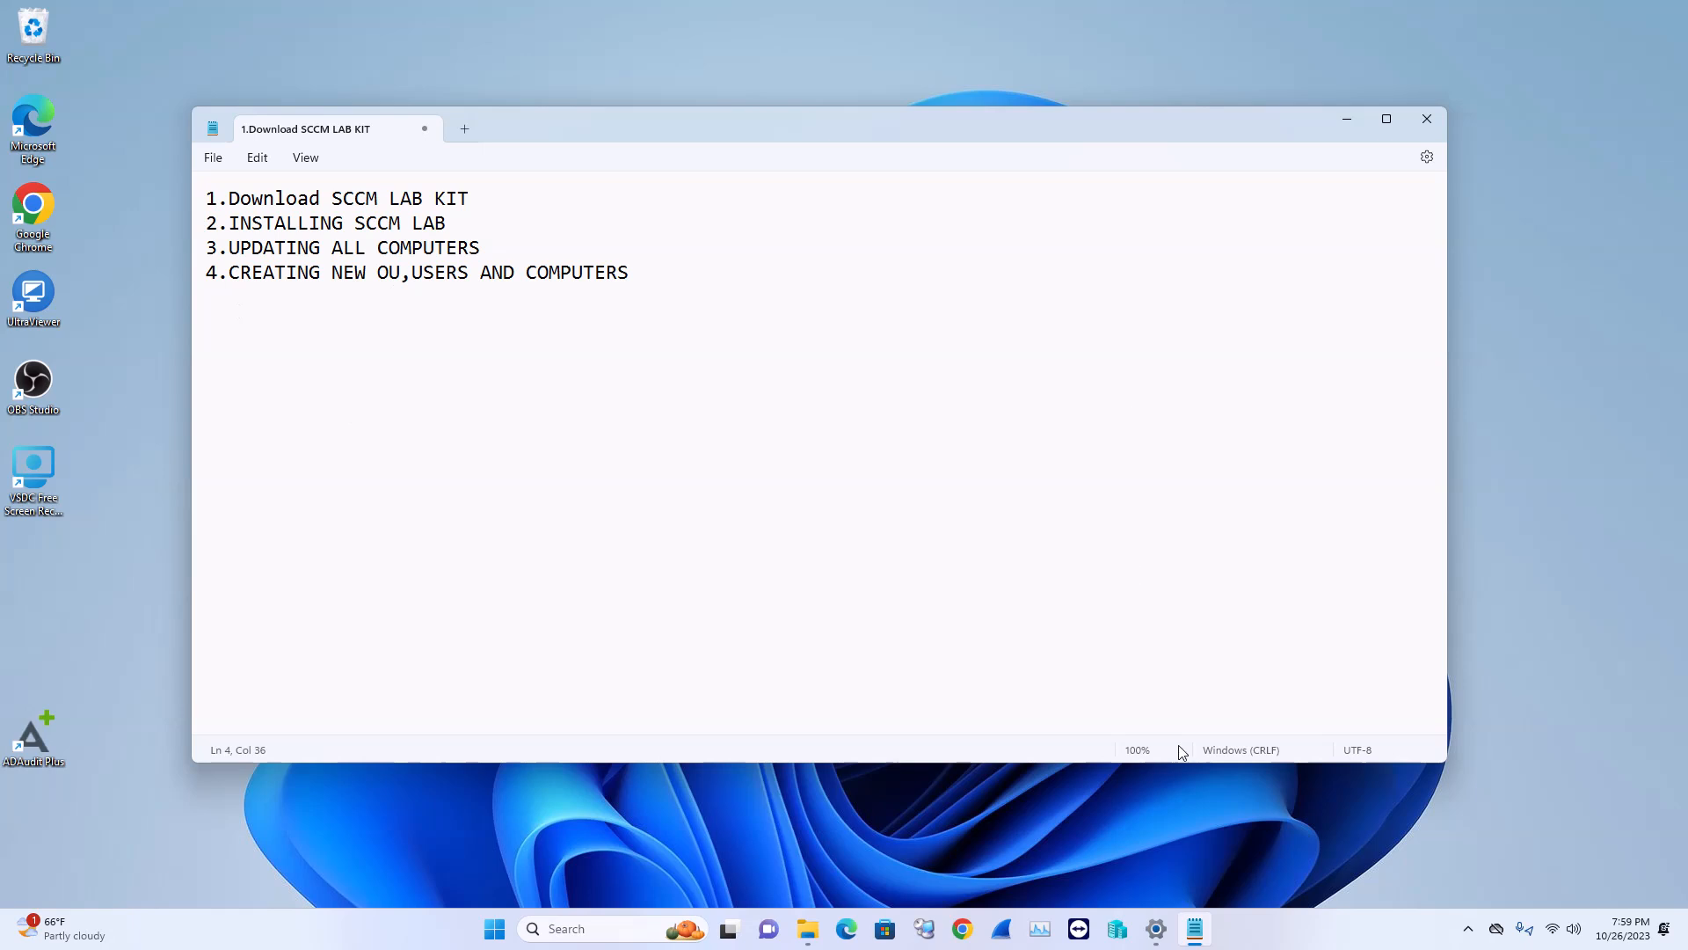
# In Chrome, search Google for 'download sccm lab kit current version'
pyautogui.click(965, 929)
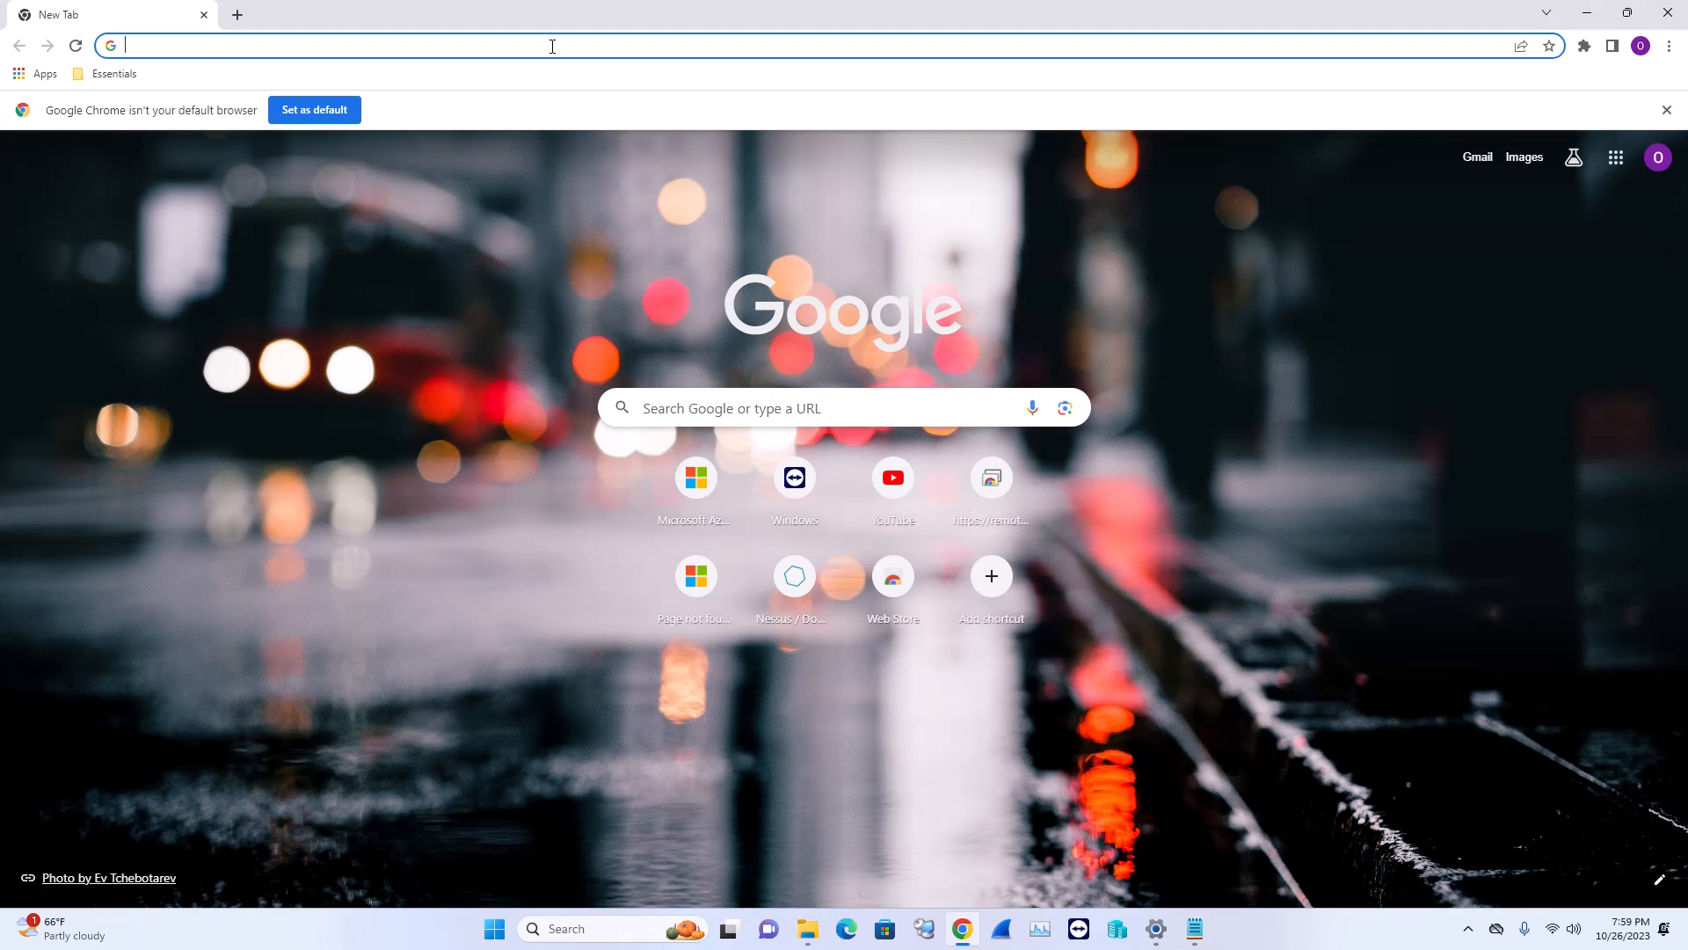
pyautogui.write('DOWN')
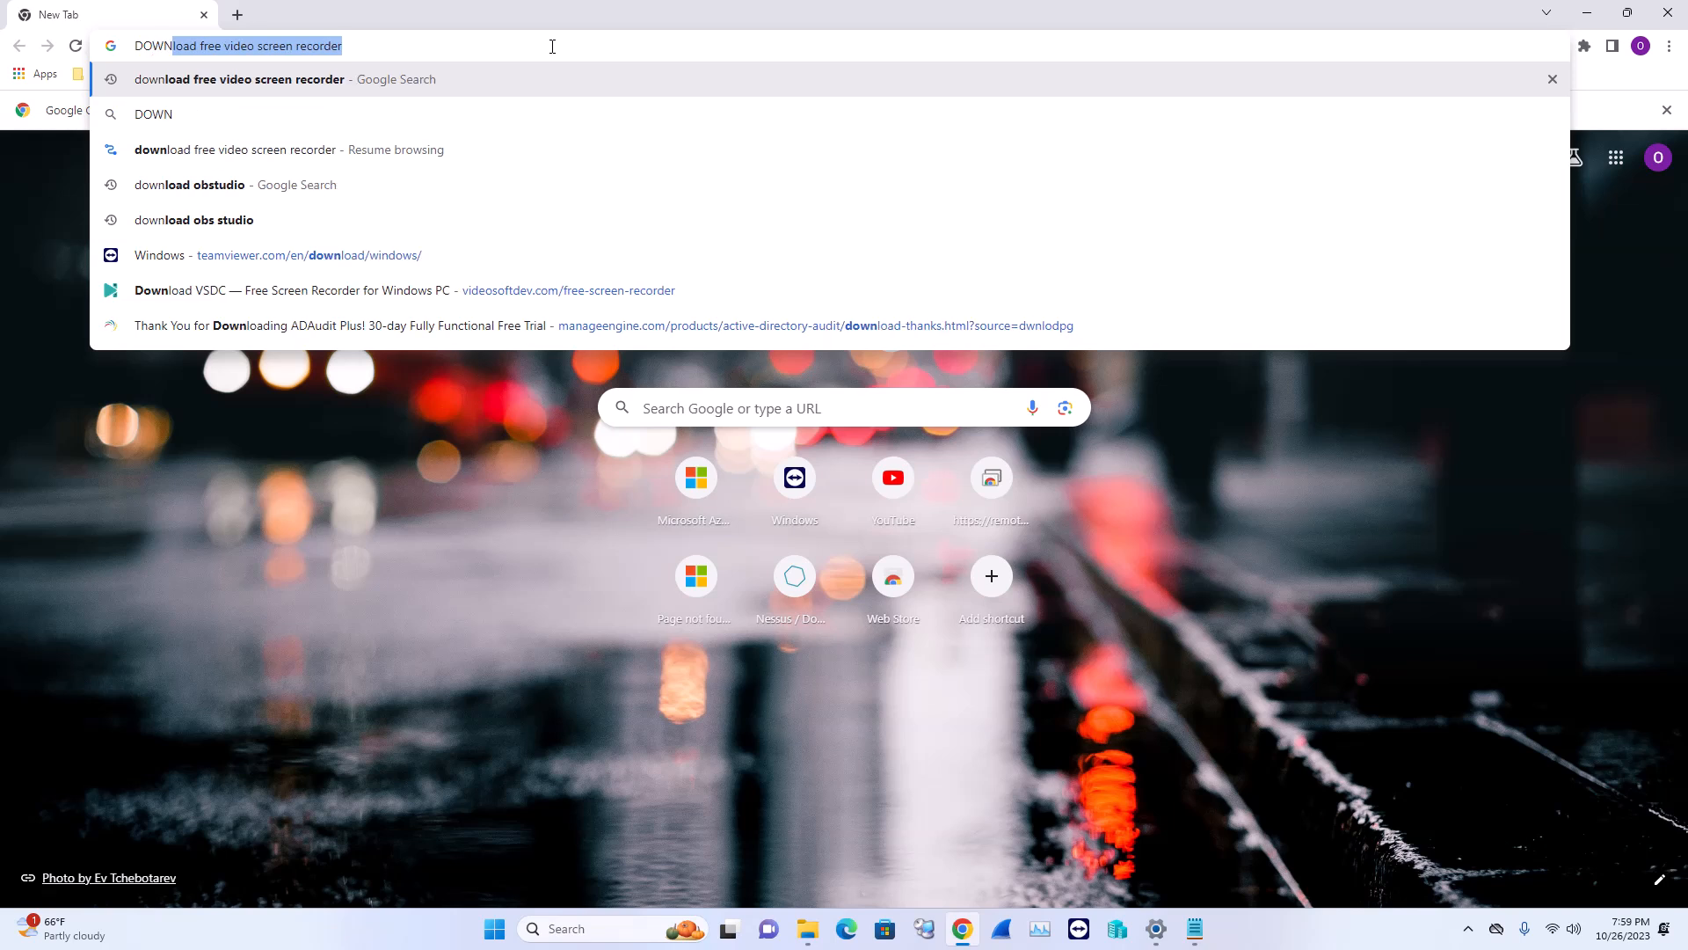
pyautogui.press('BackSpace')
pyautogui.press('BackSpace')
pyautogui.write('d')
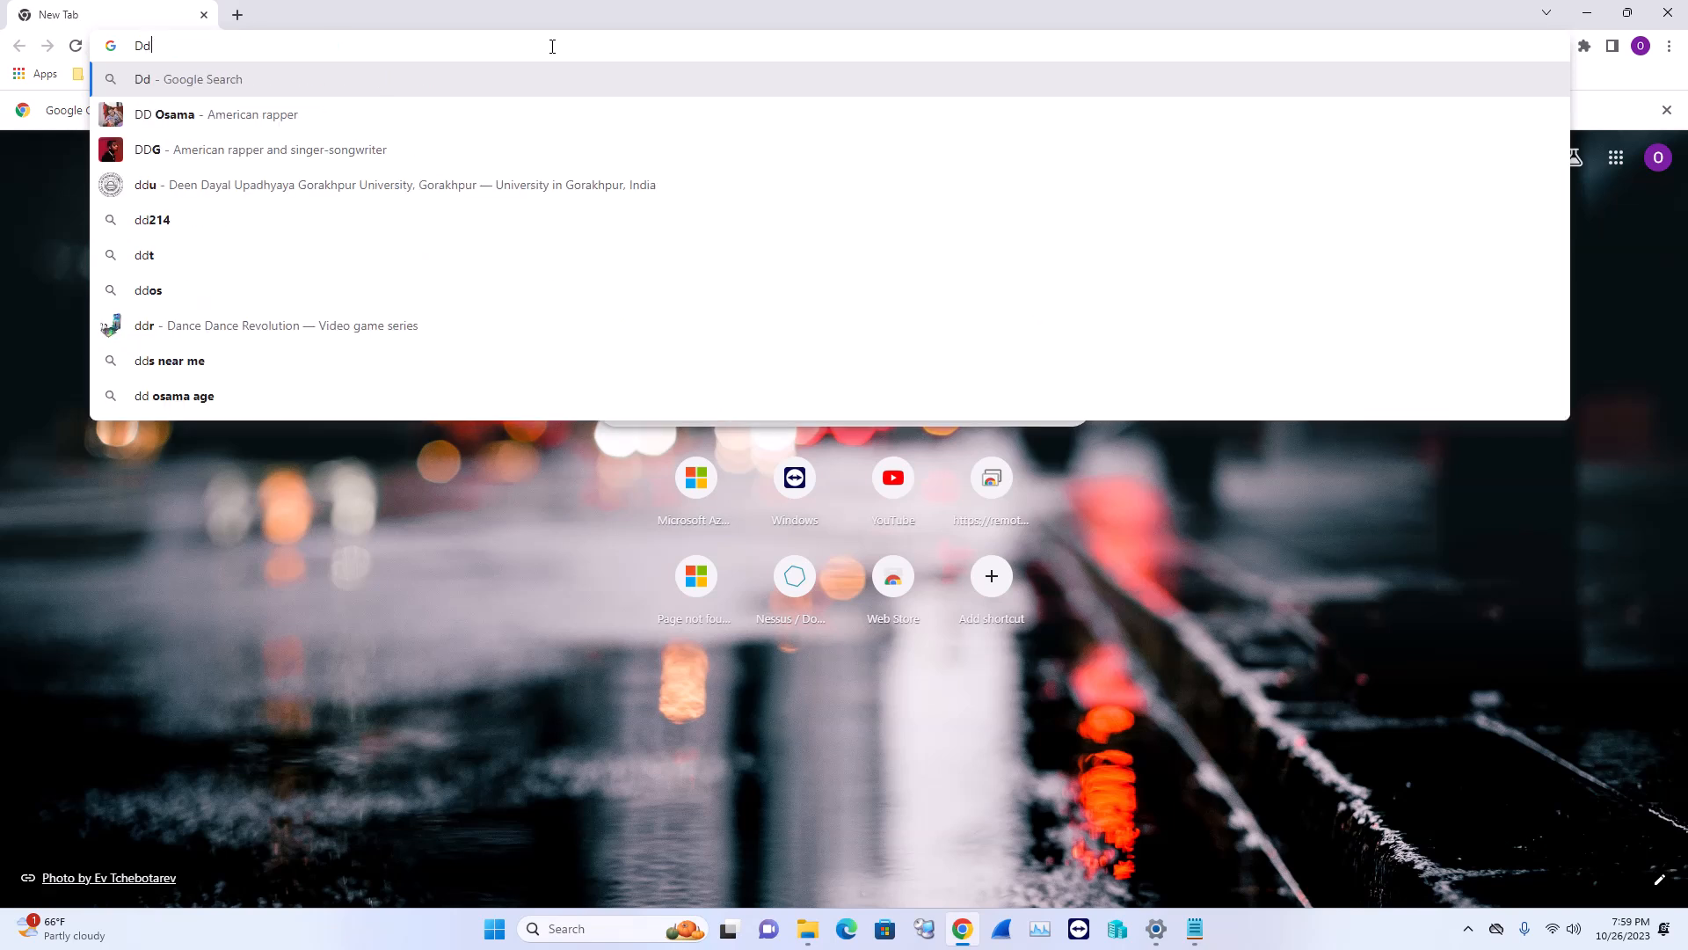
pyautogui.write('ownloa')
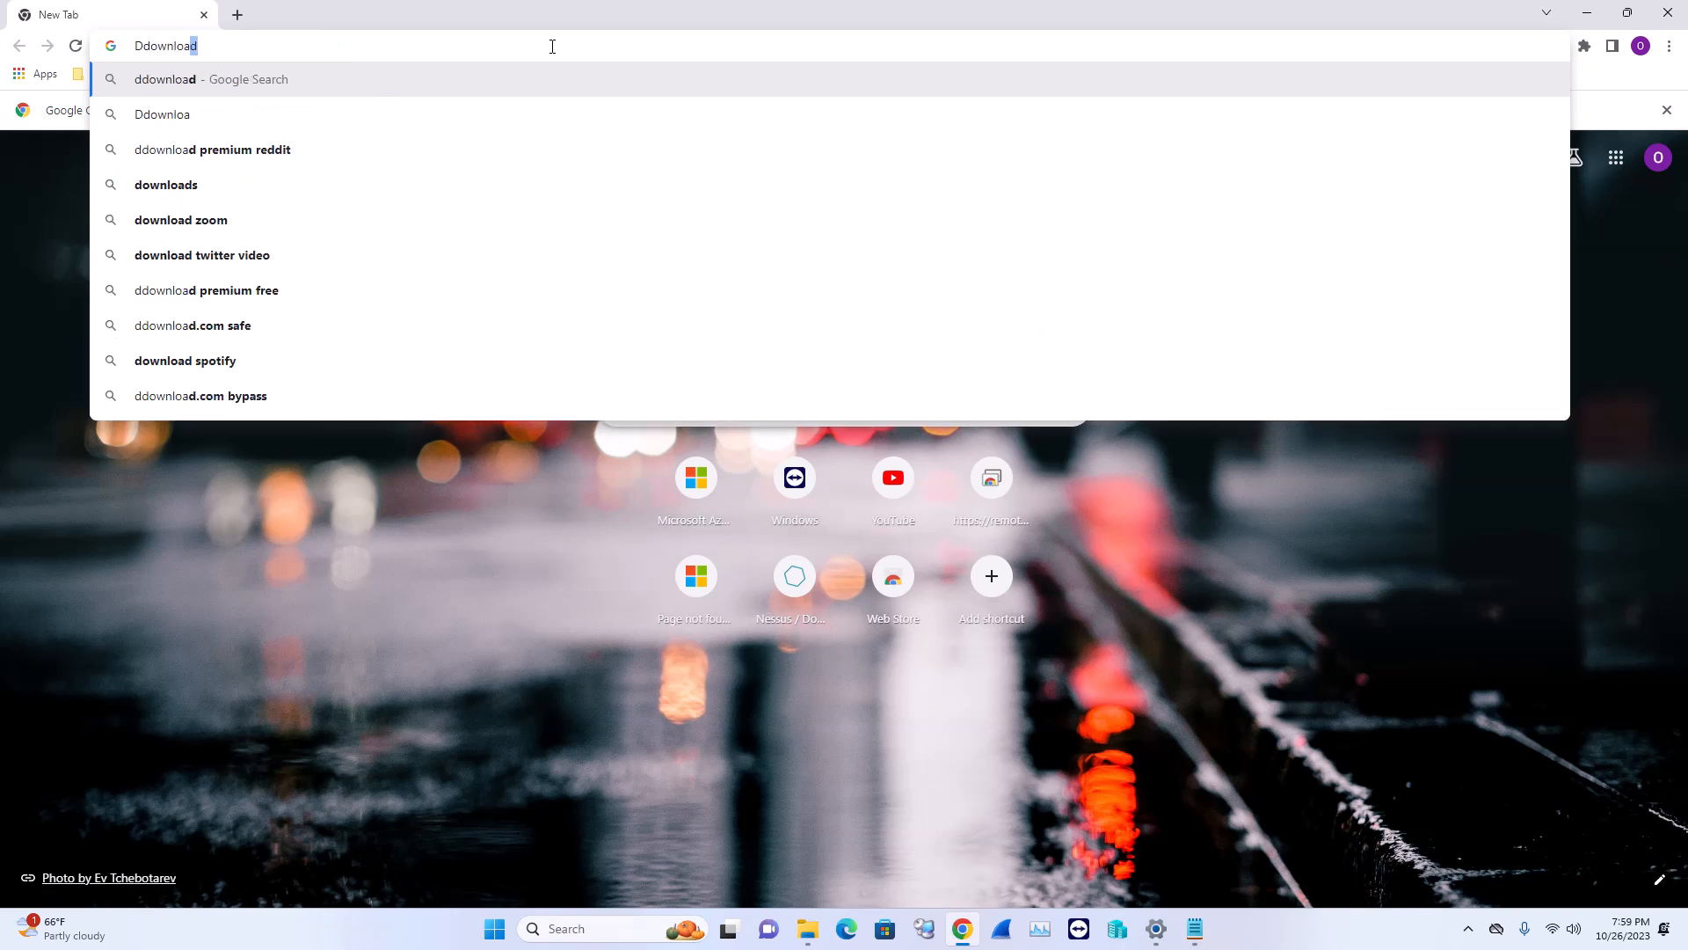
pyautogui.write('d sccm ')
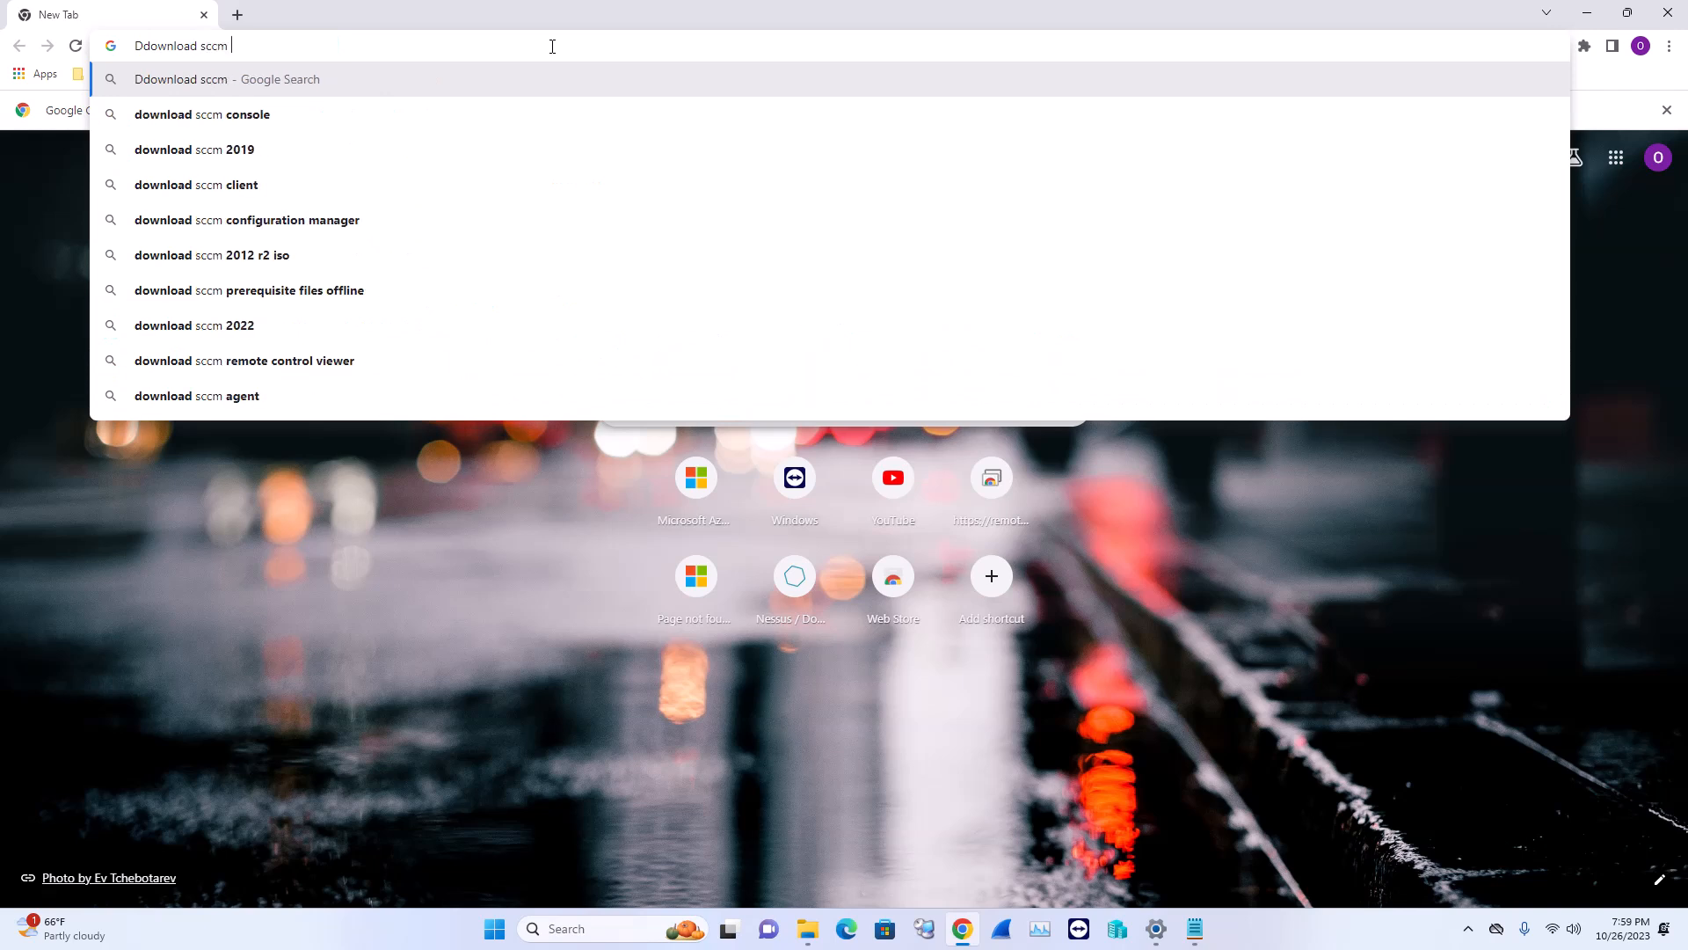
pyautogui.write('lab ')
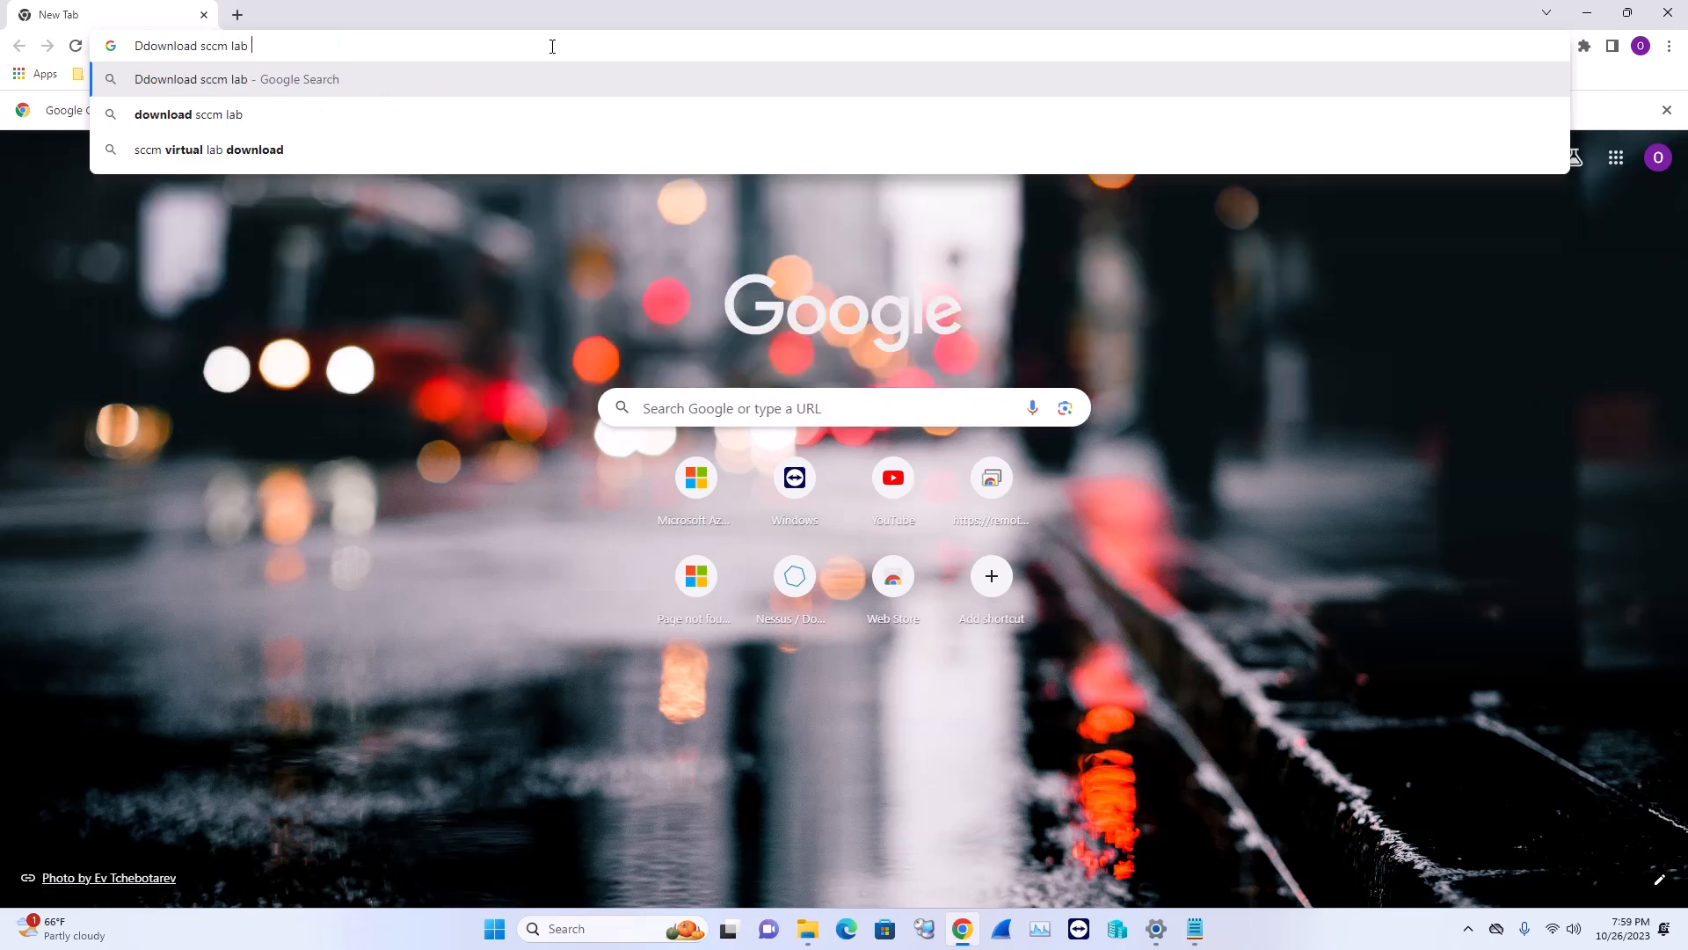
pyautogui.write('kit curr')
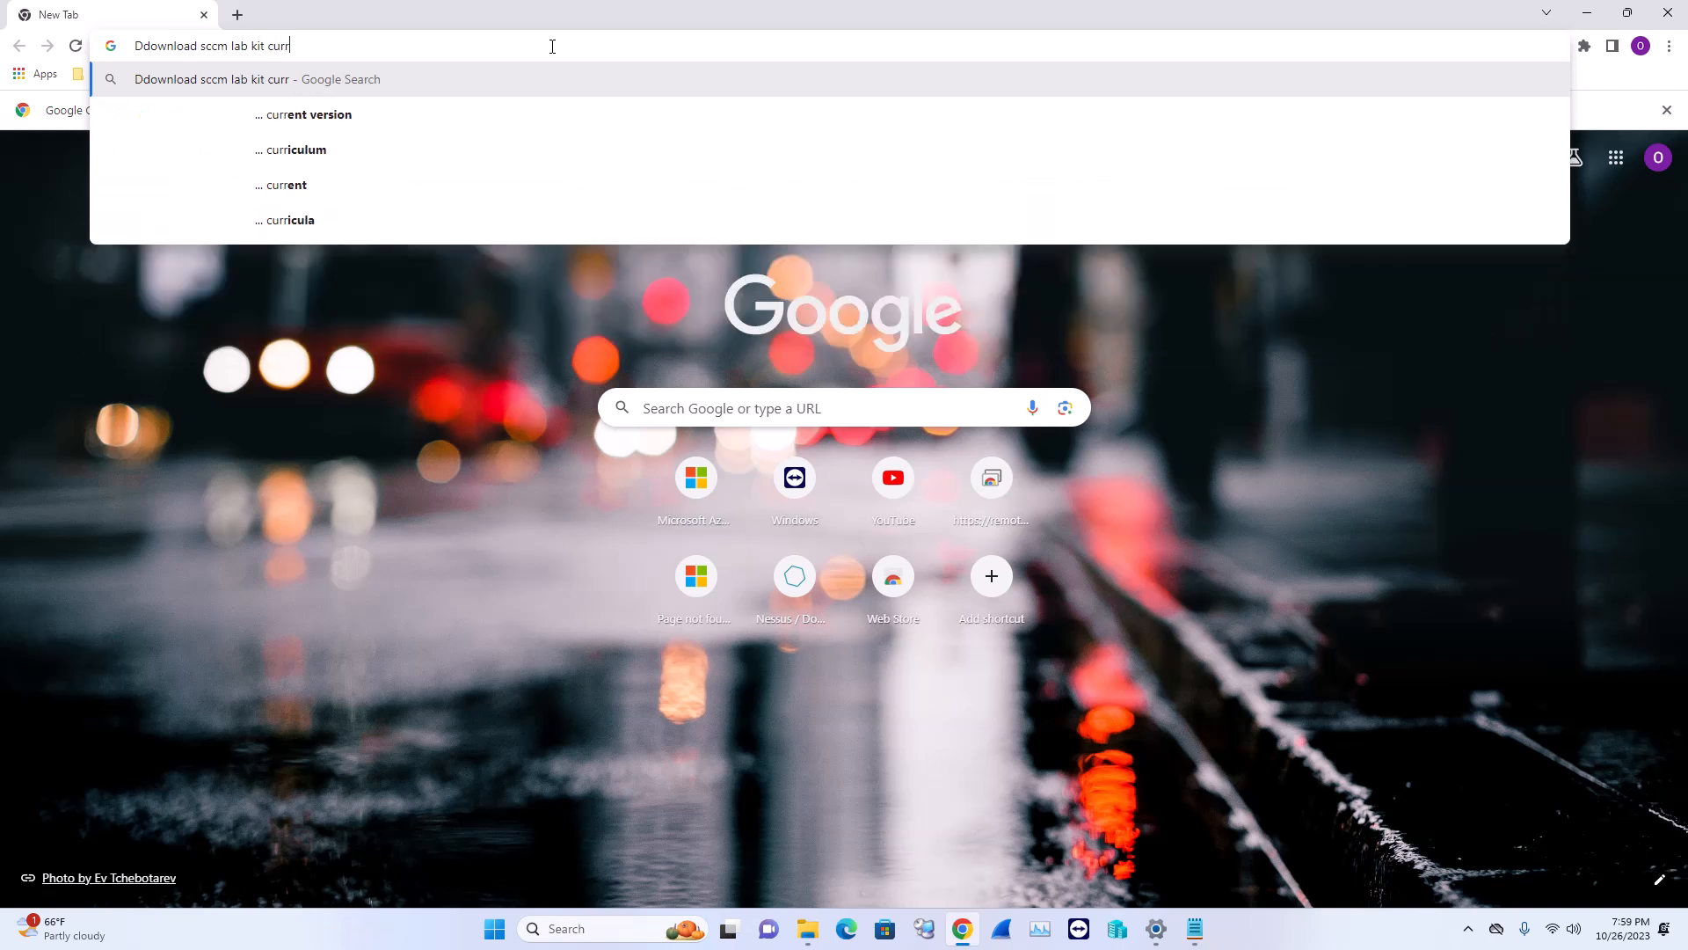
pyautogui.write('ent')
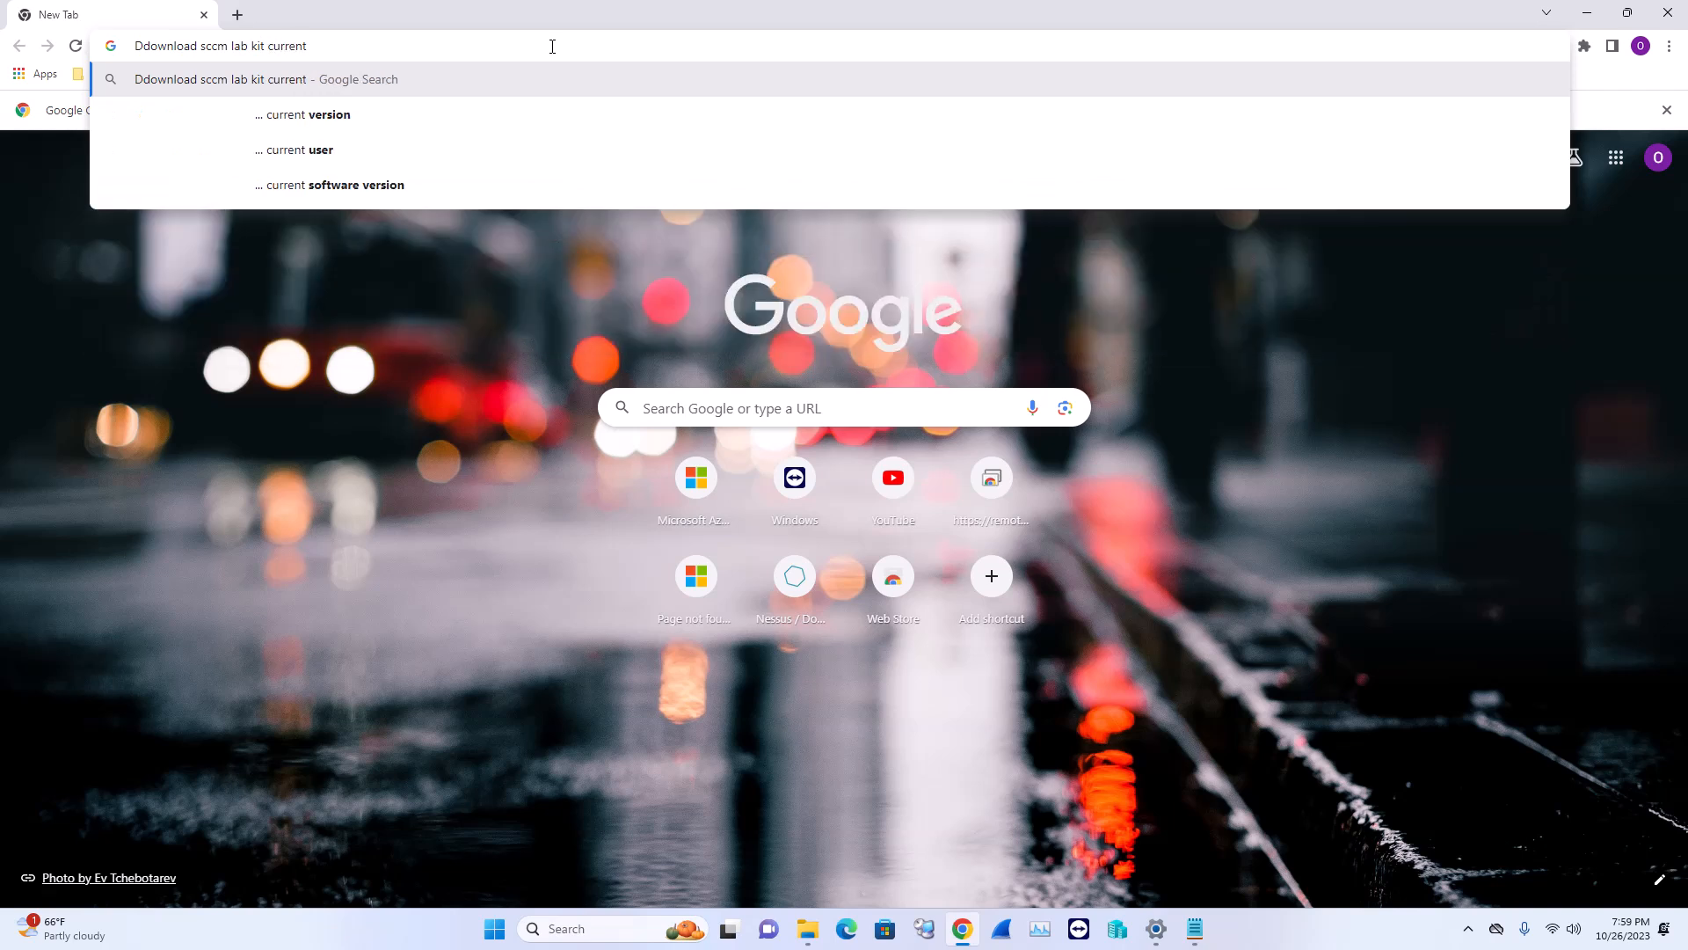
pyautogui.press('Down')
pyautogui.press('Return')
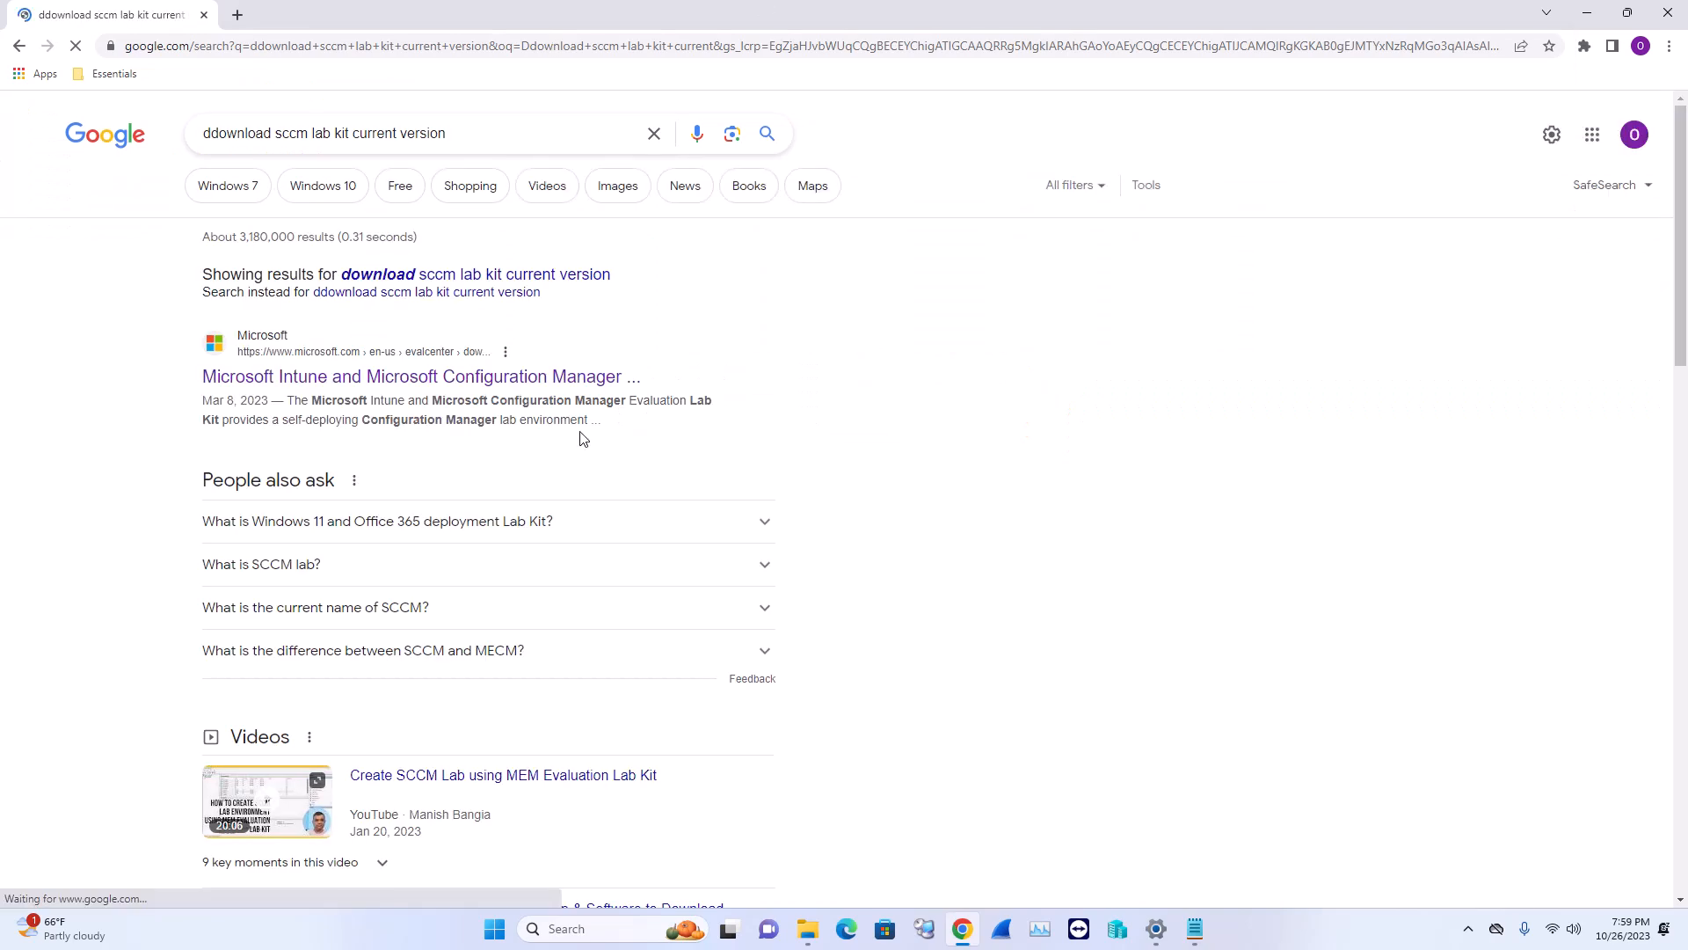
# Open Microsoft's Configuration Manager Evaluation Lab Kit download page, then bring up the Downloads\SCCM folder
pyautogui.click(545, 385)
pyautogui.scroll(-1, 974, 572)
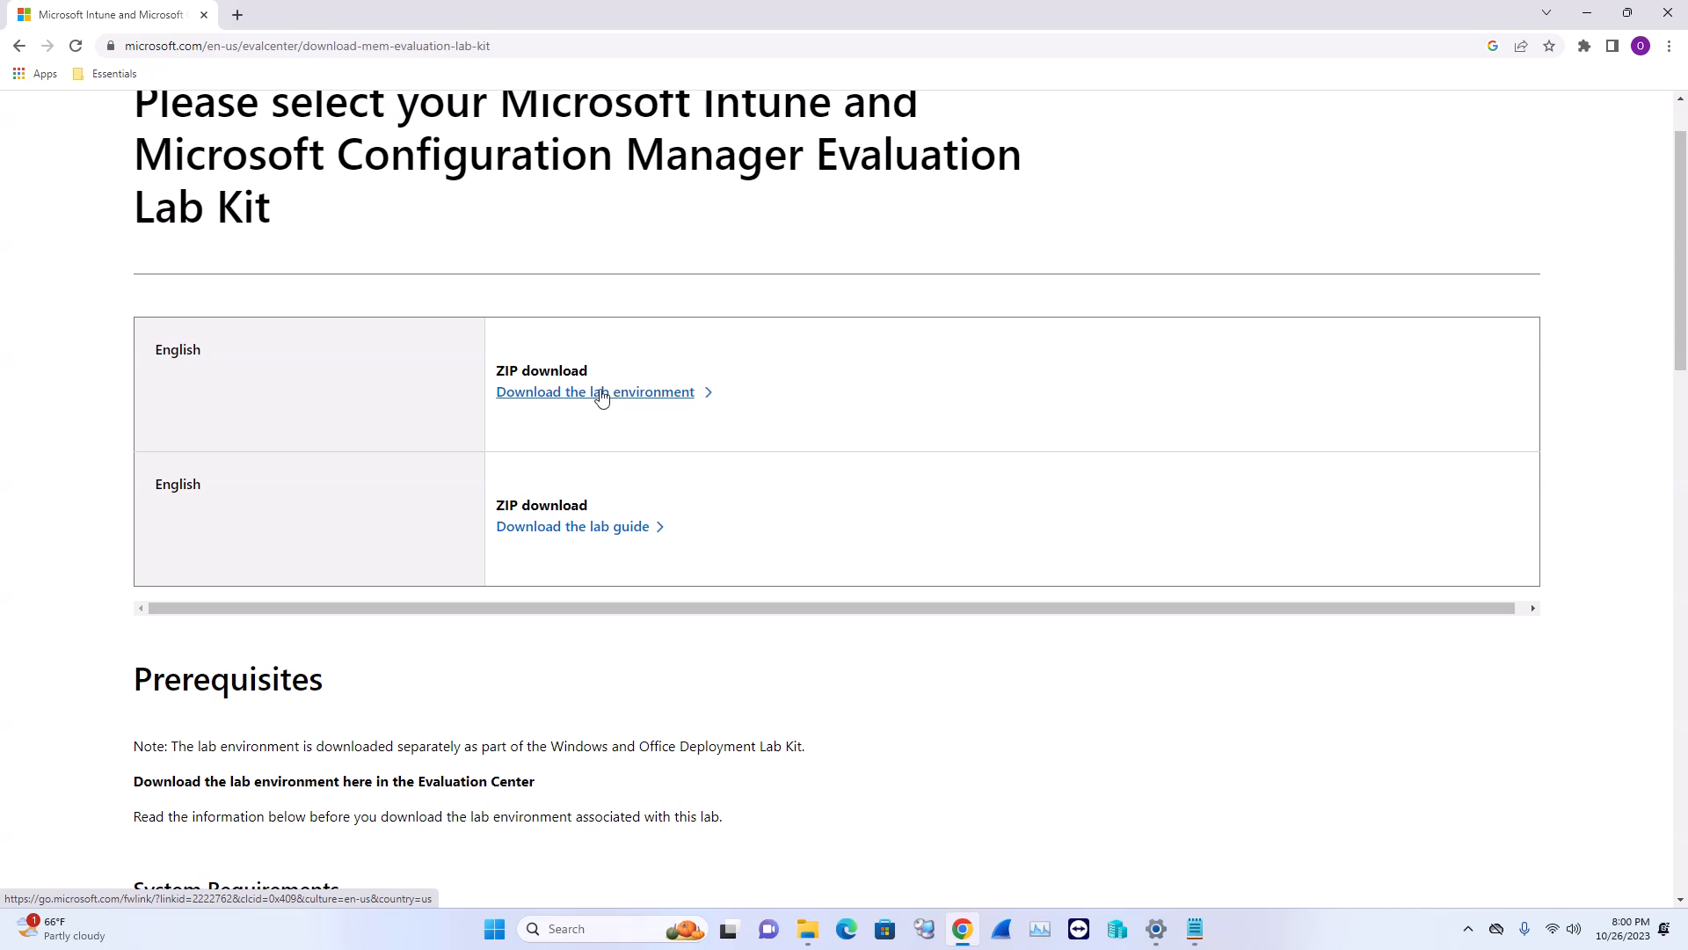
pyautogui.click(808, 928)
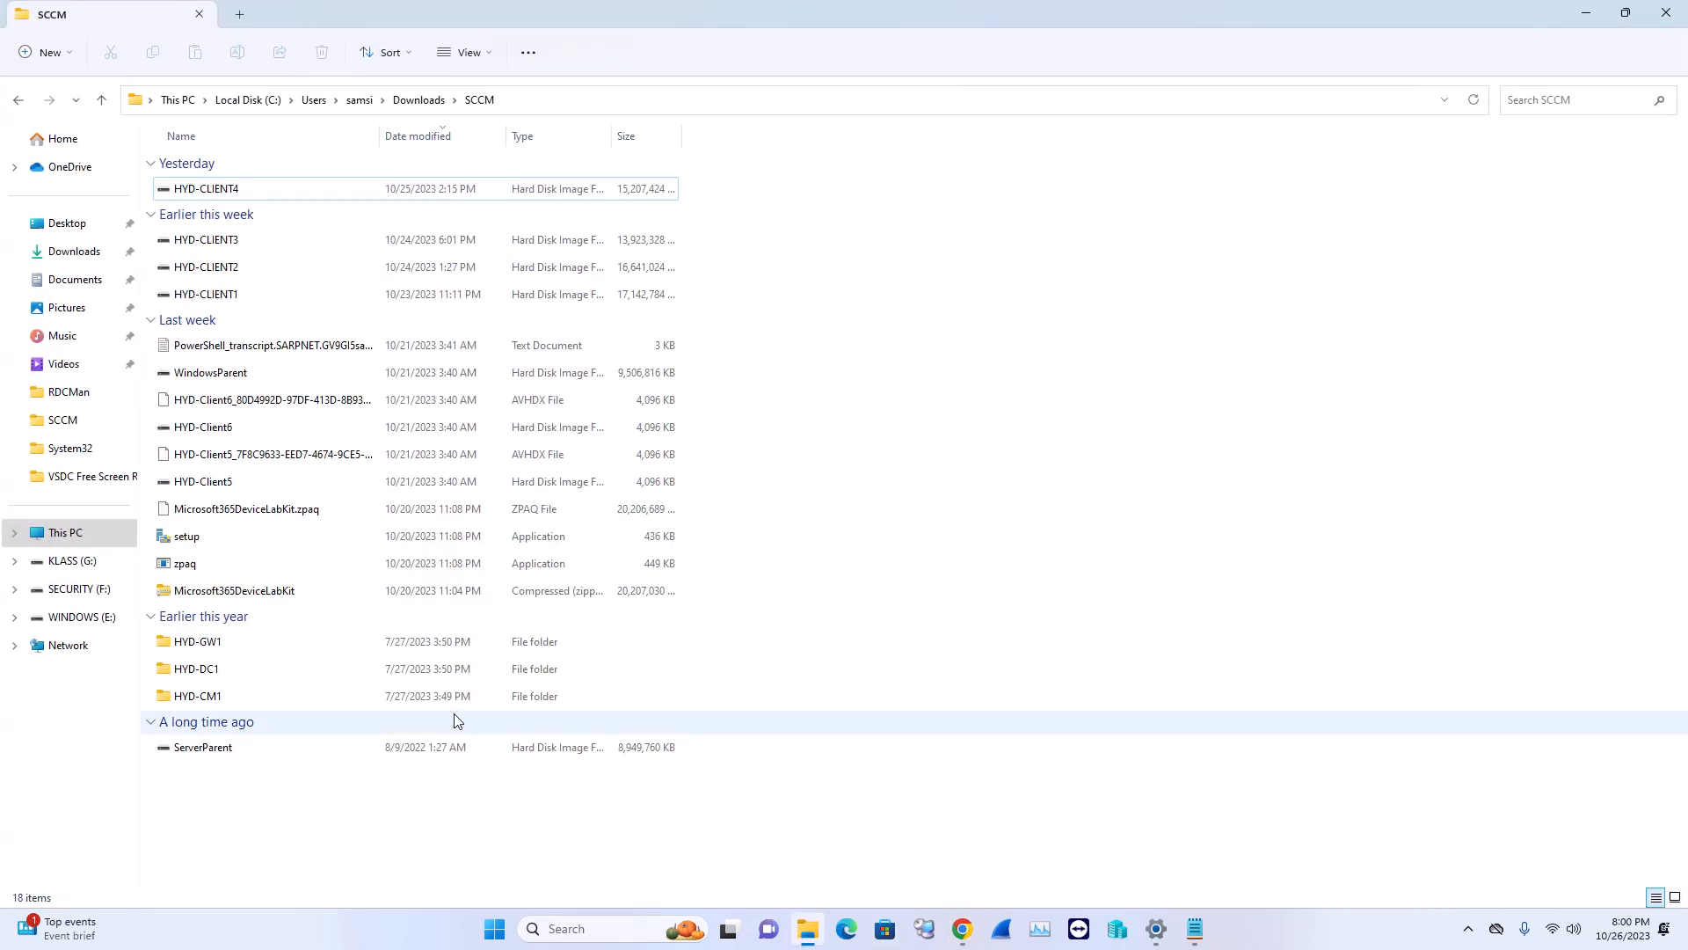
pyautogui.click(302, 591)
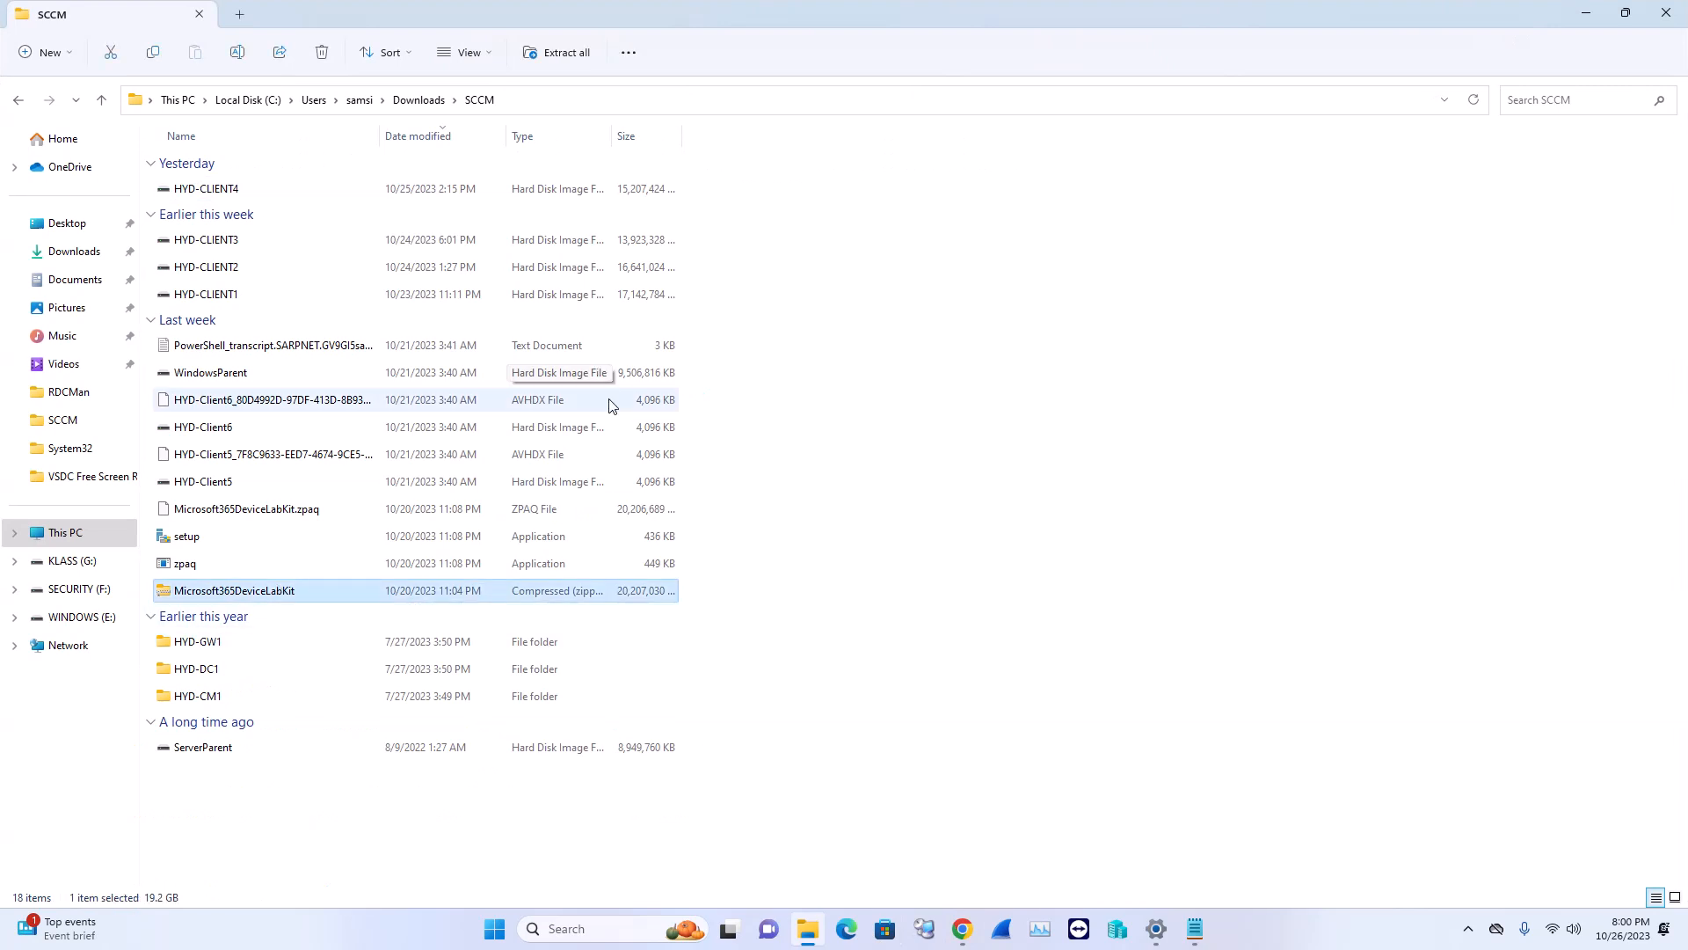
pyautogui.rightClick(272, 597)
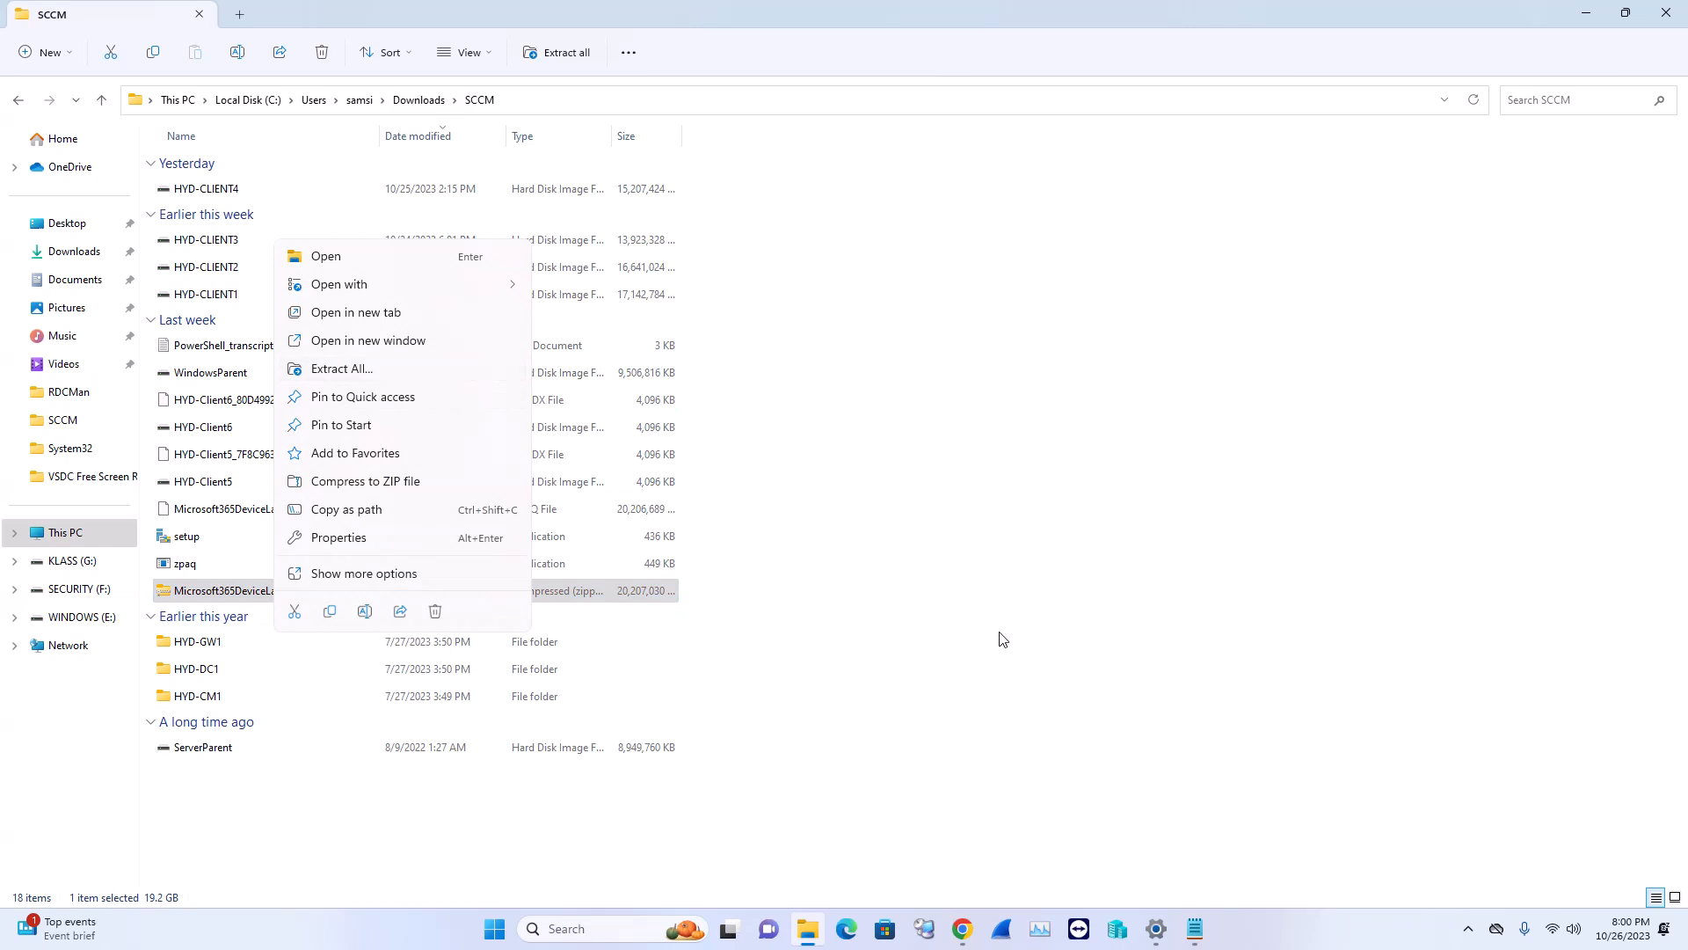
pyautogui.click(991, 699)
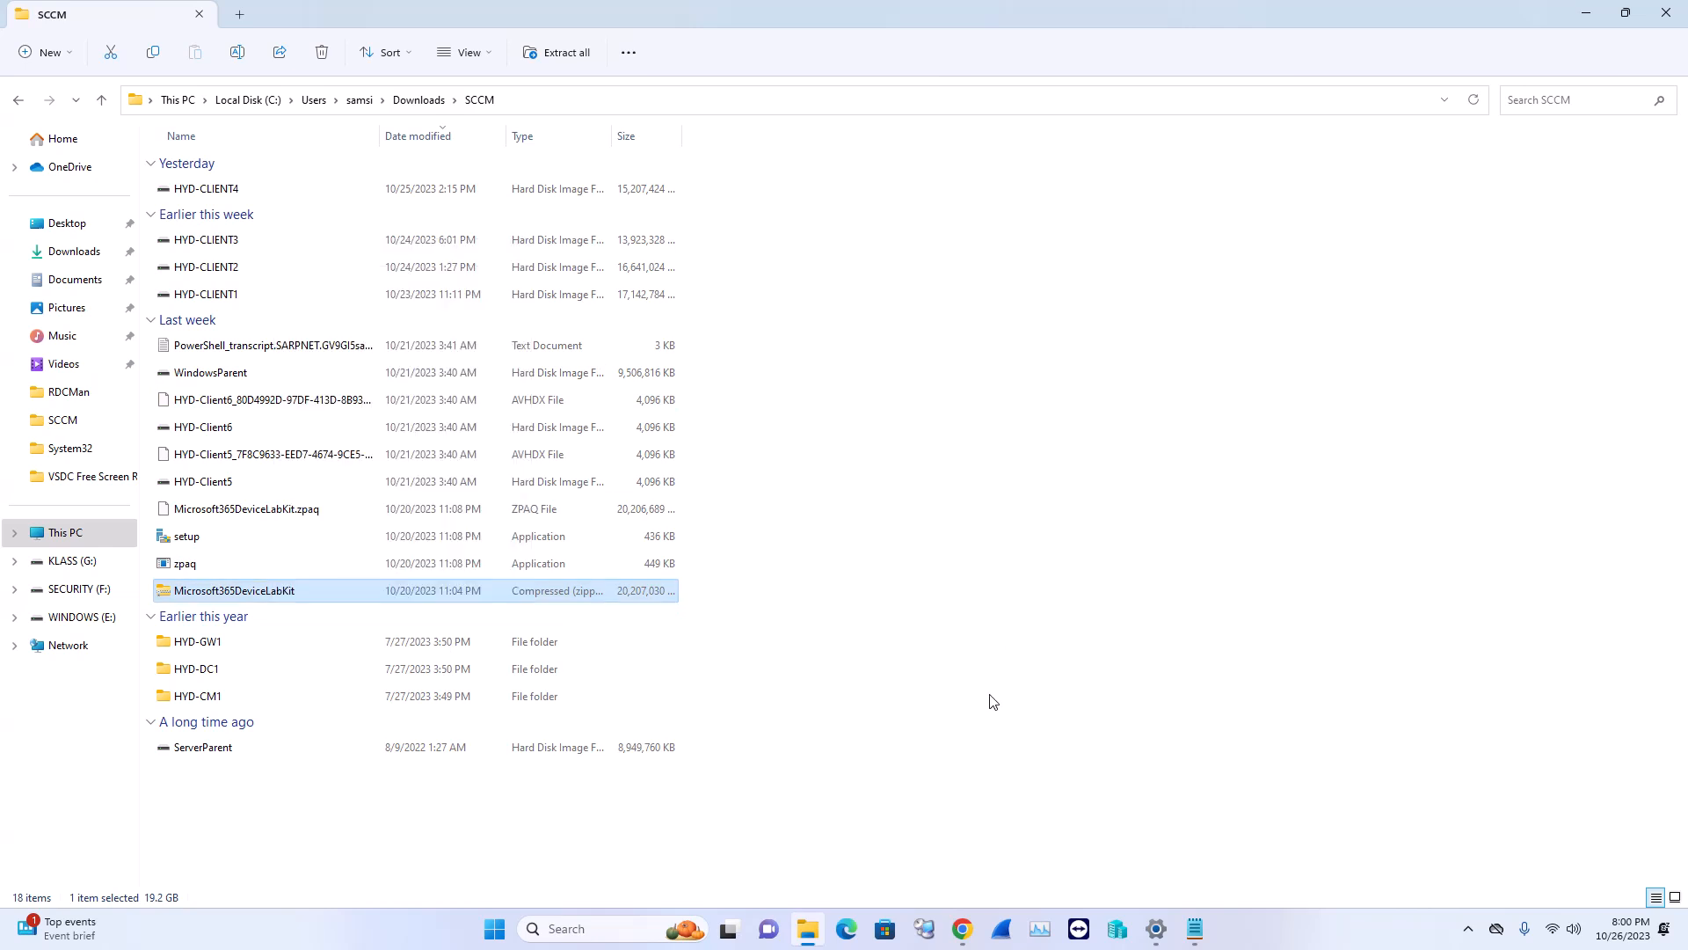
pyautogui.click(366, 514)
pyautogui.click(366, 539)
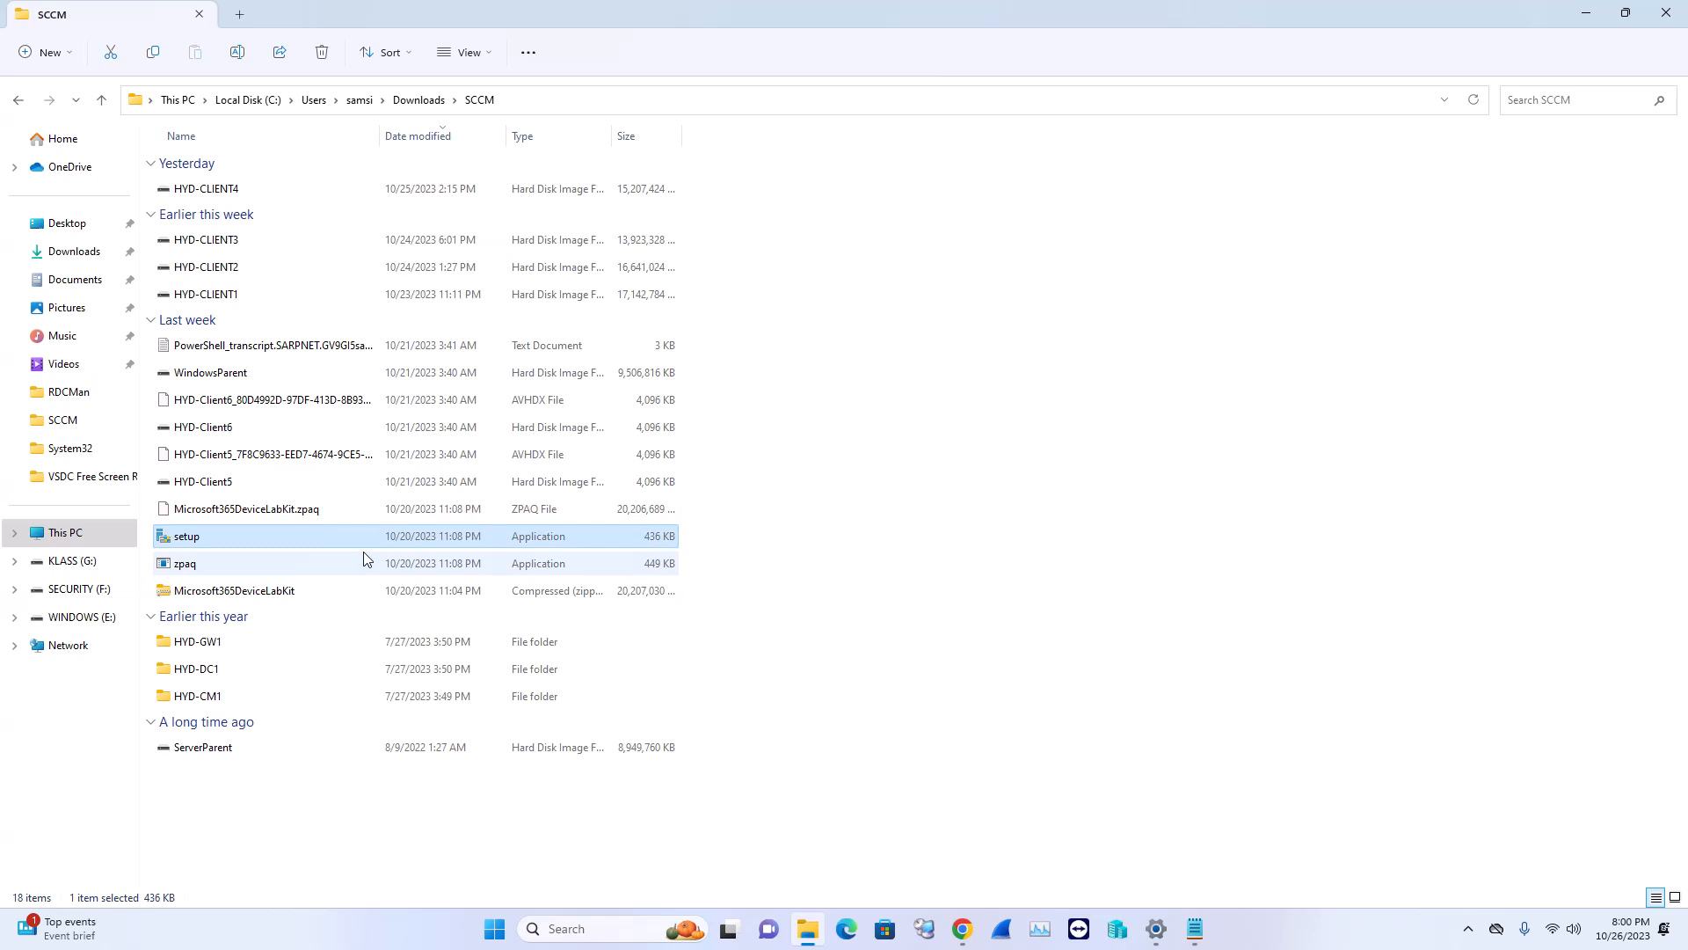
pyautogui.click(367, 563)
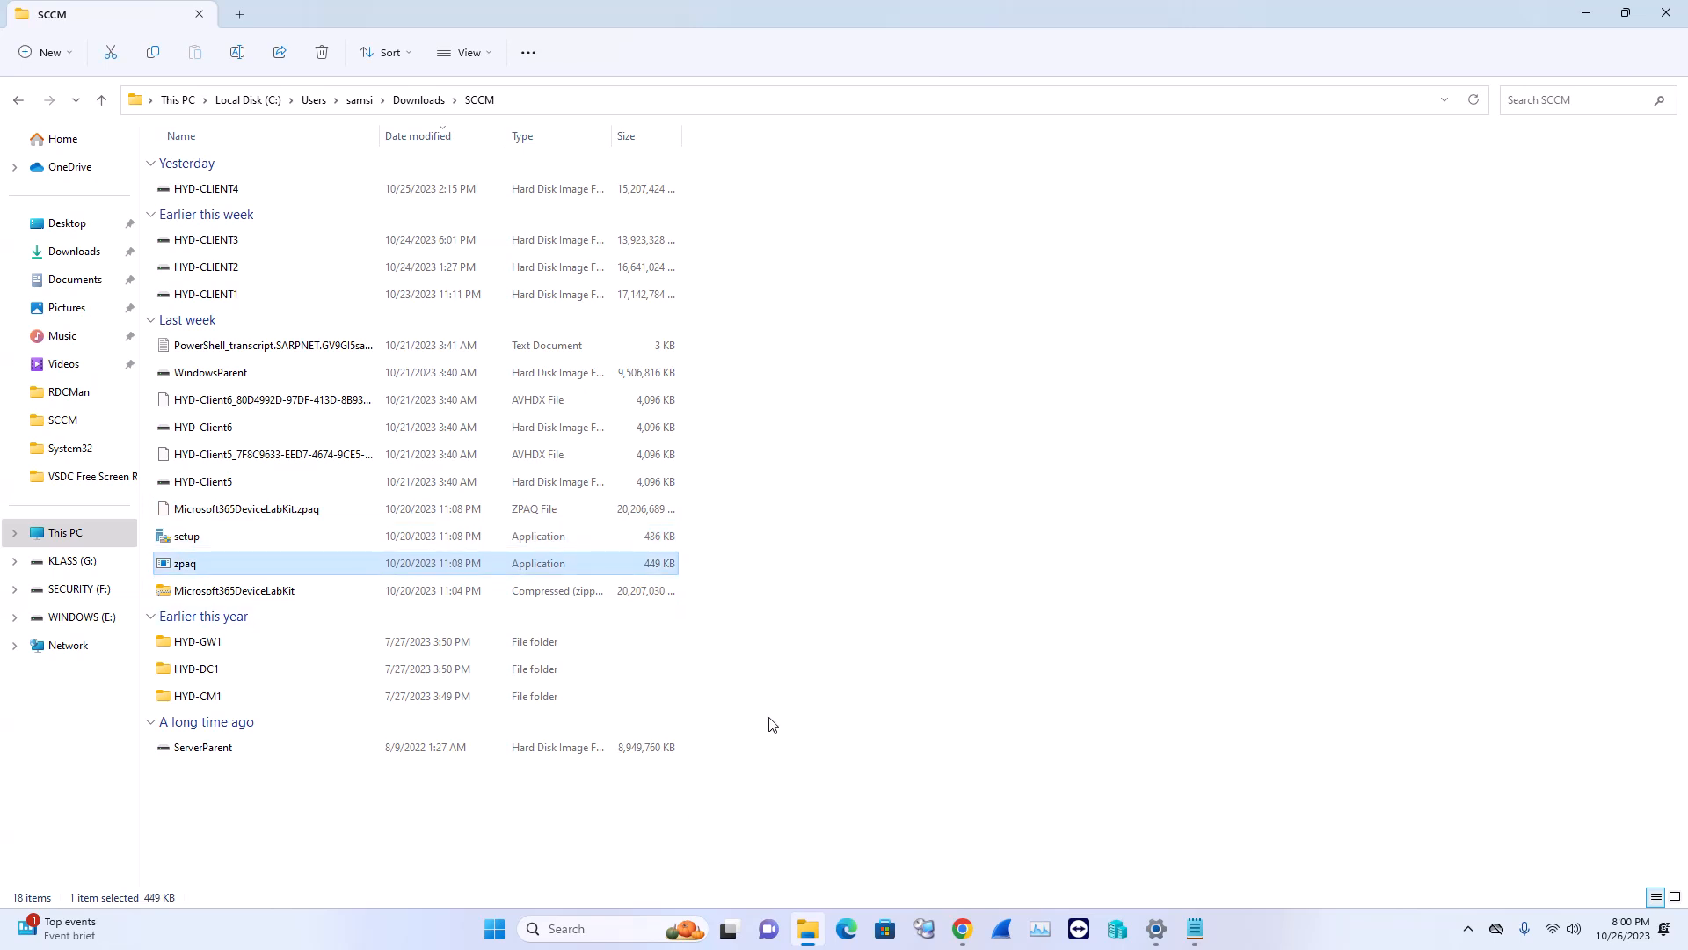
pyautogui.click(216, 541)
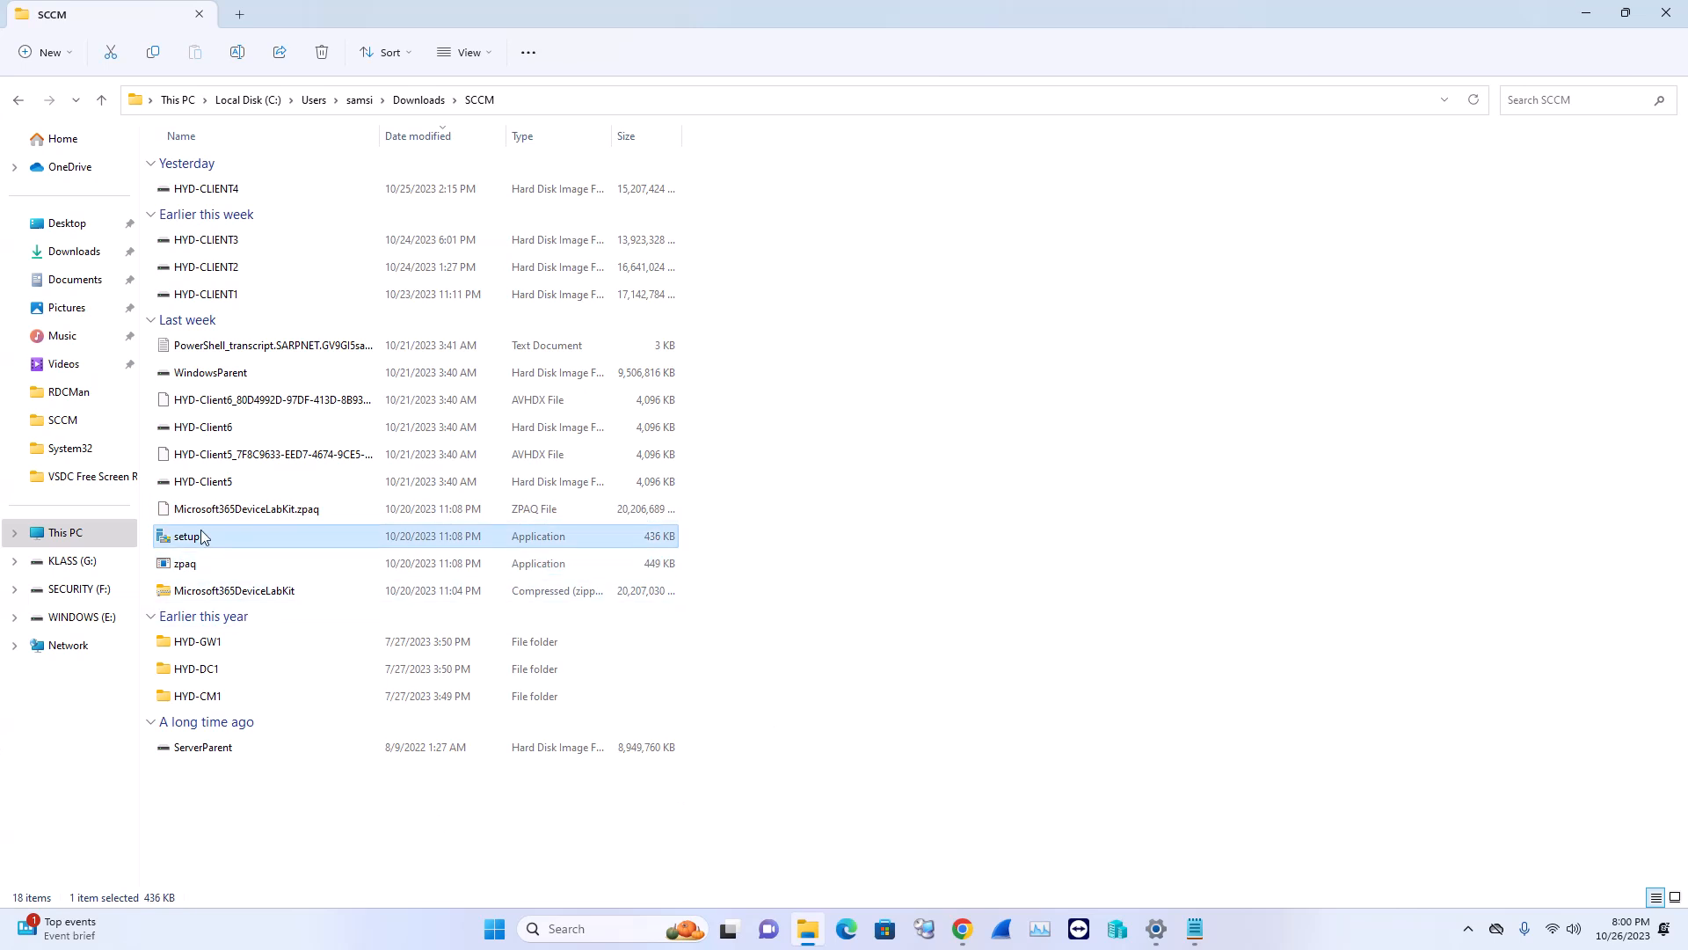
pyautogui.rightClick(200, 542)
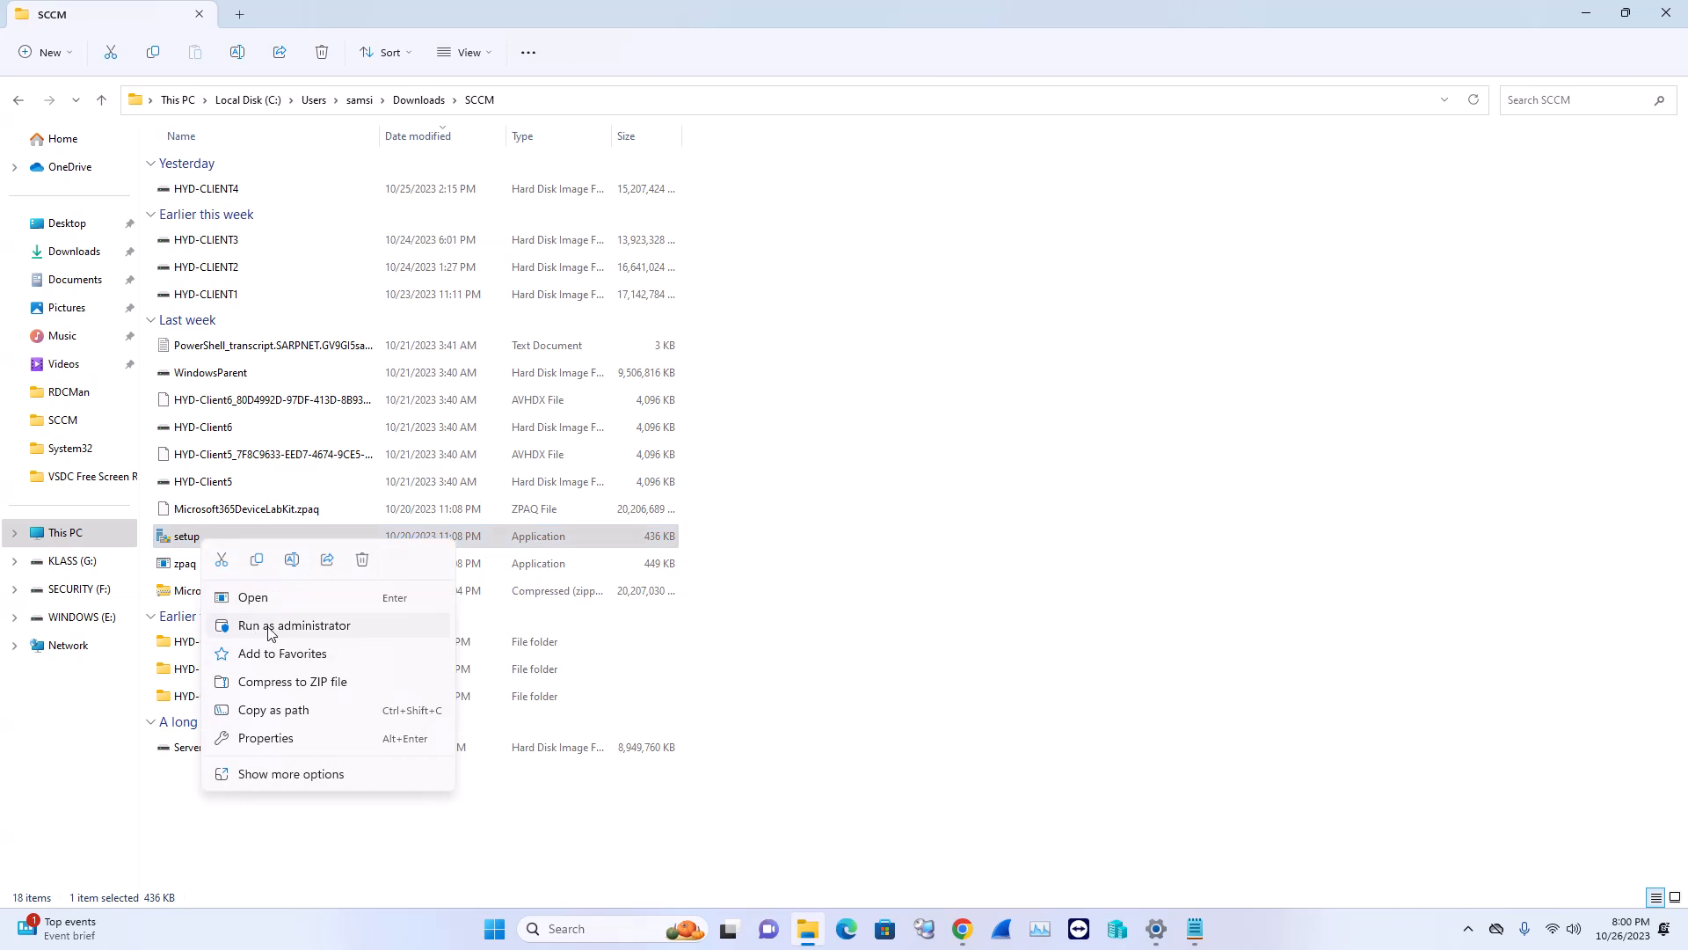
pyautogui.click(701, 848)
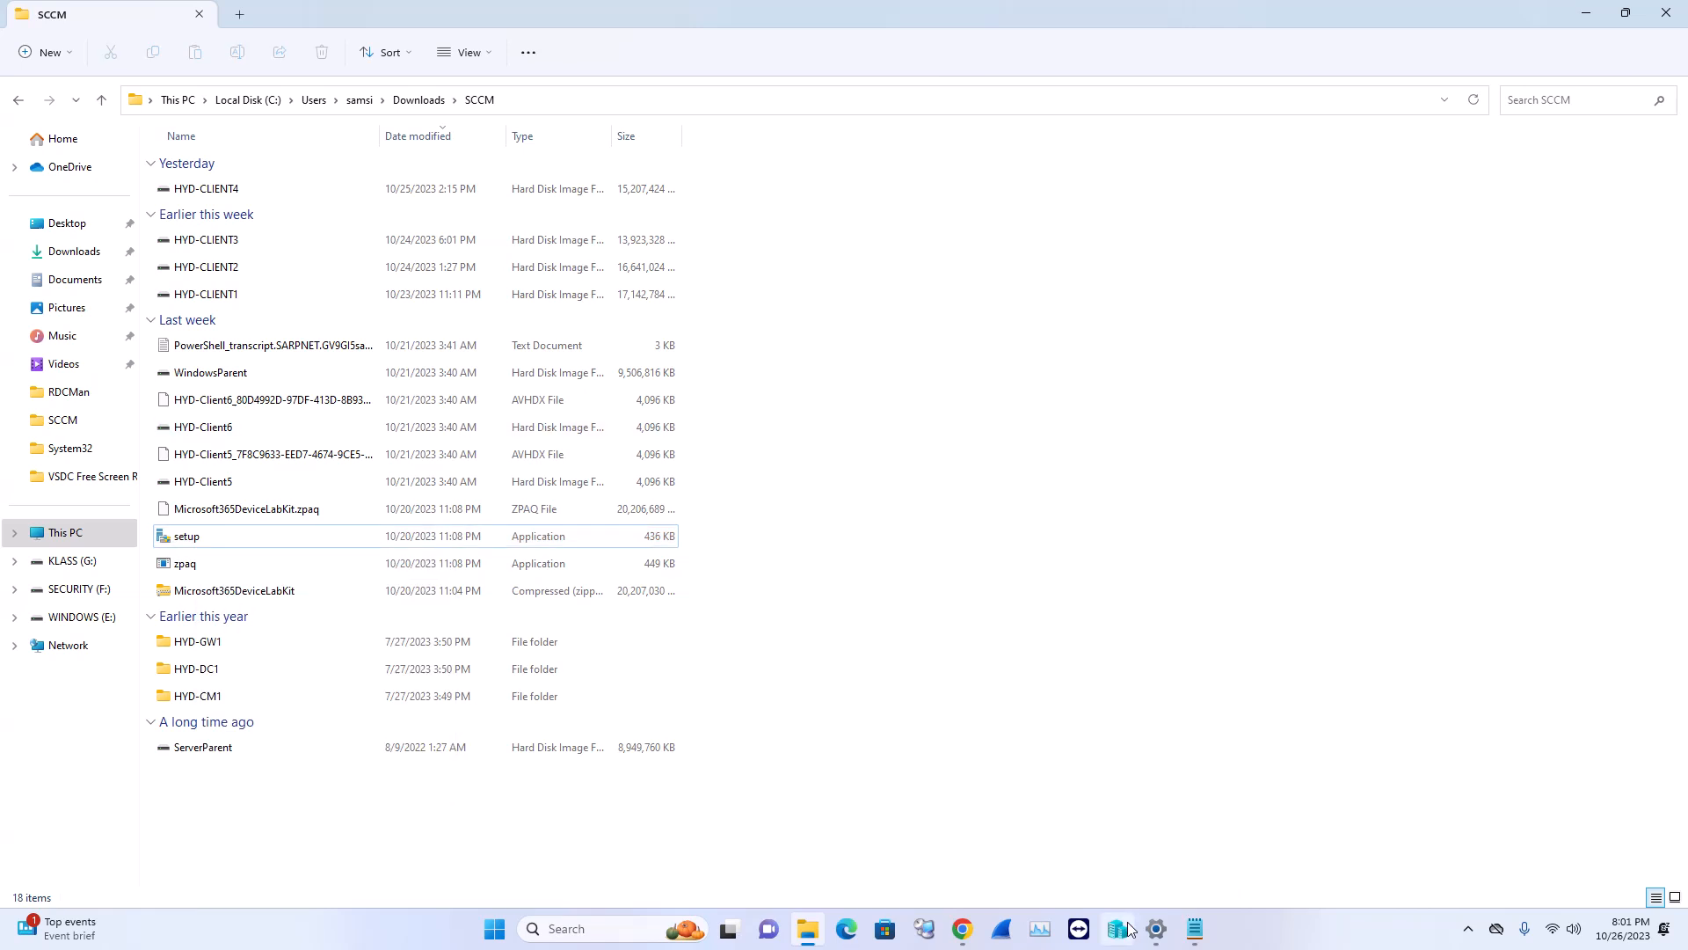
# Switch to Hyper-V Manager showing the nine SARPNET lab VMs, all off
pyautogui.moveTo(1151, 928)
pyautogui.click(1122, 934)
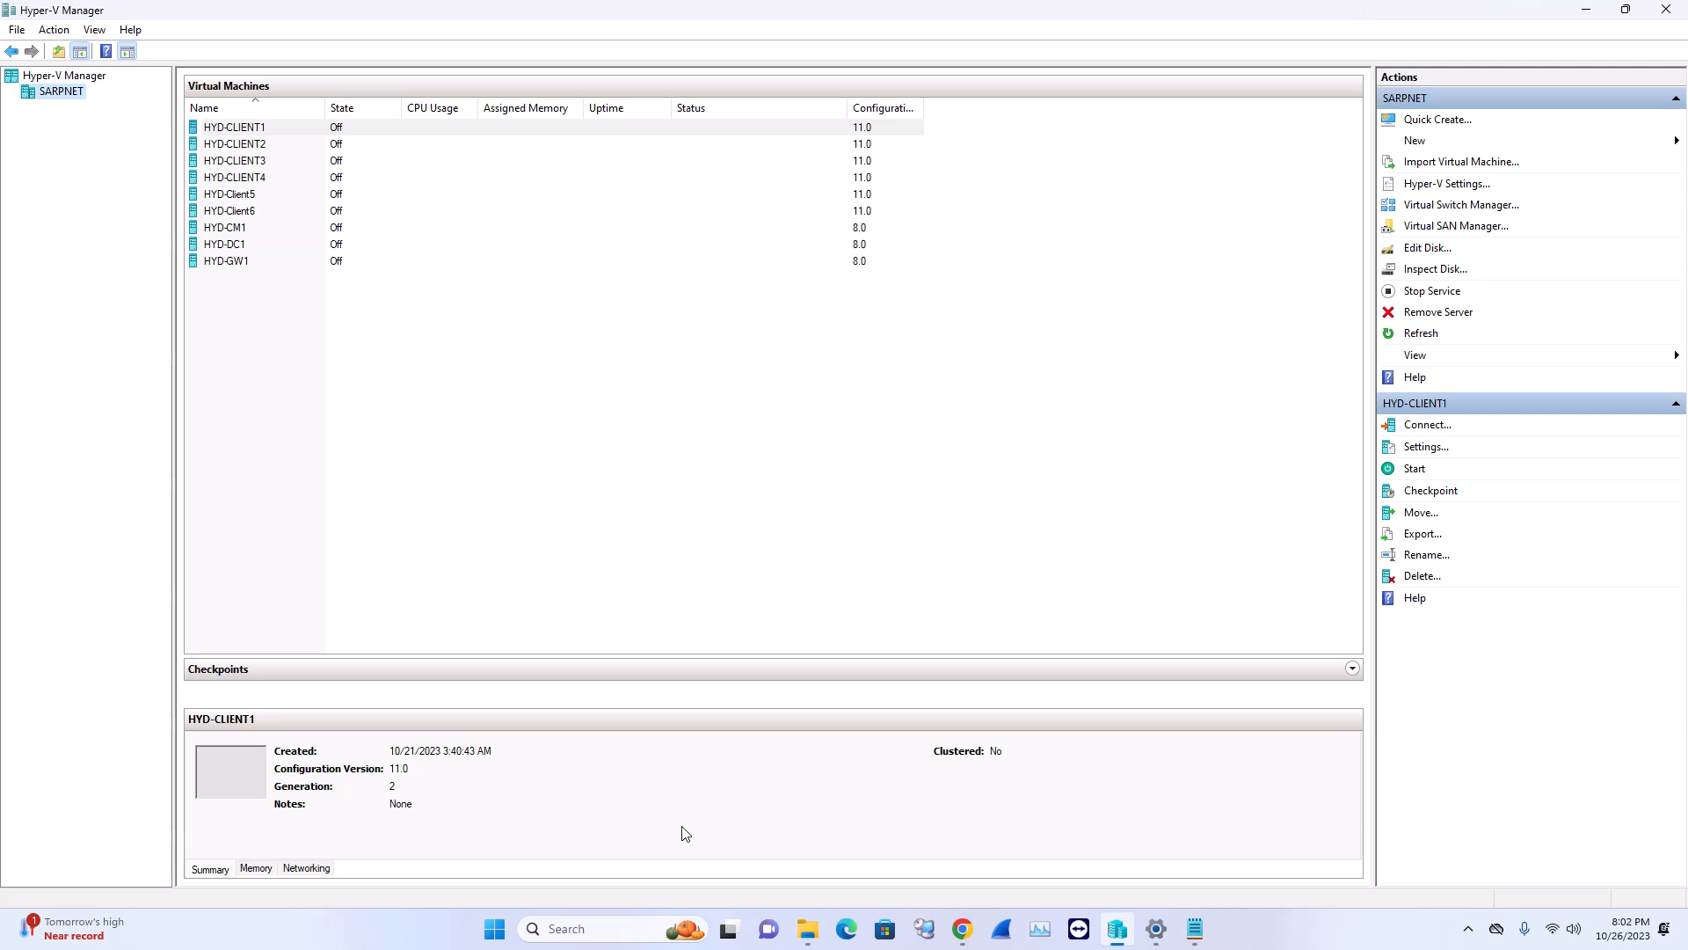
pyautogui.click(504, 928)
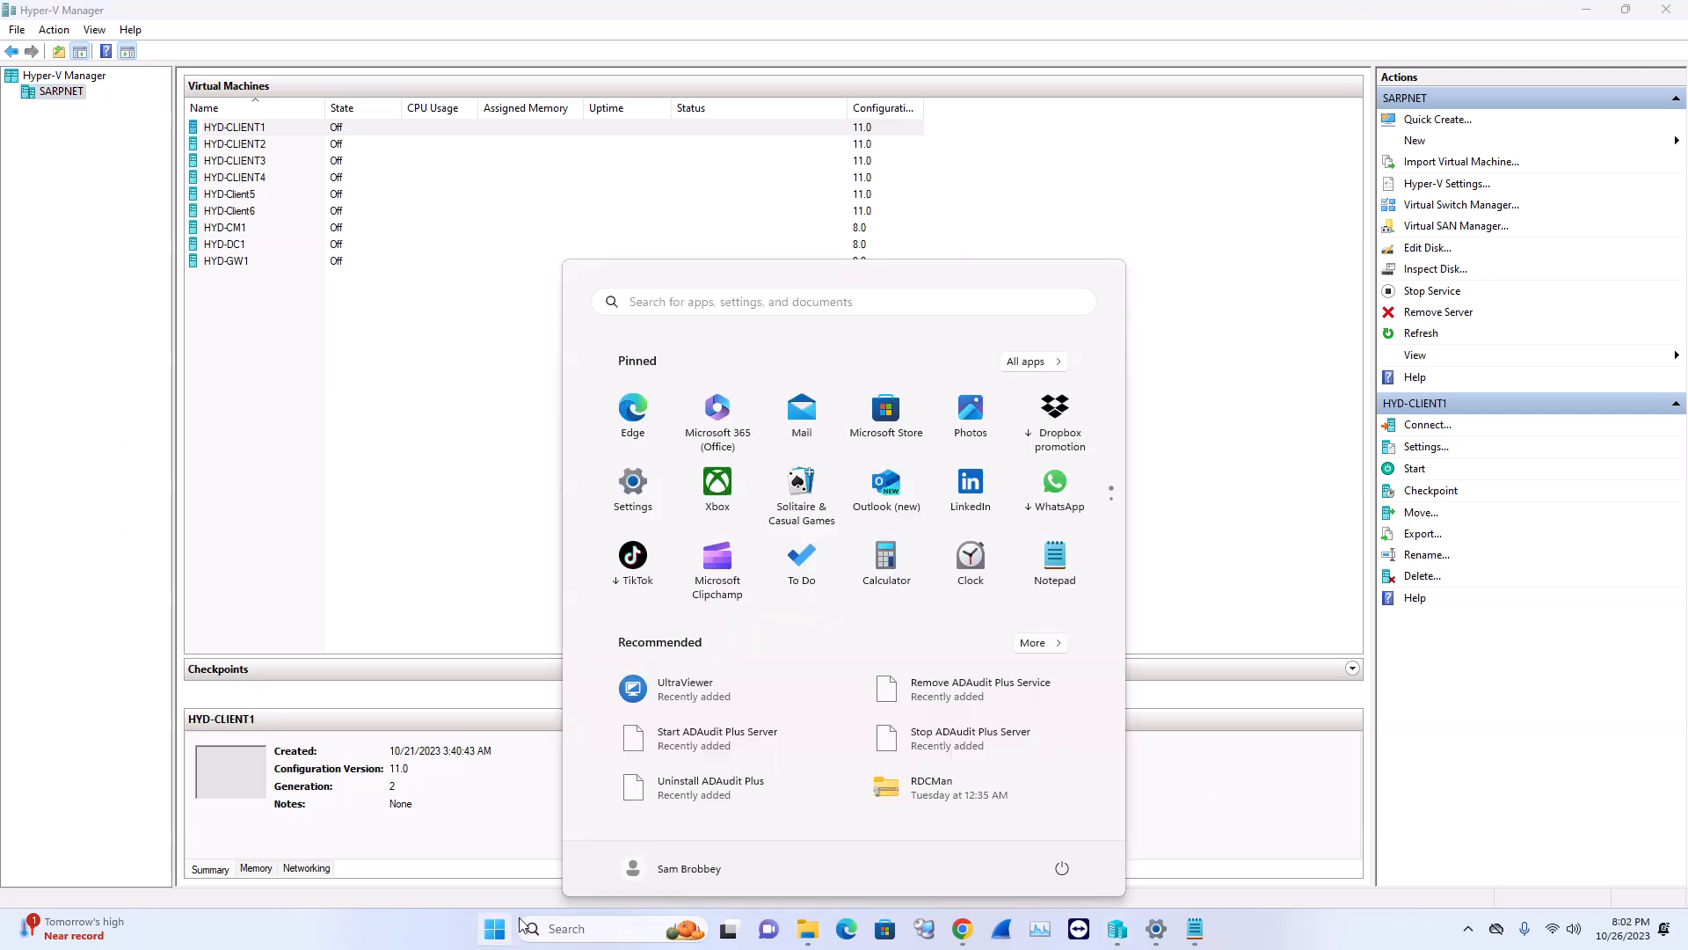
pyautogui.click(829, 304)
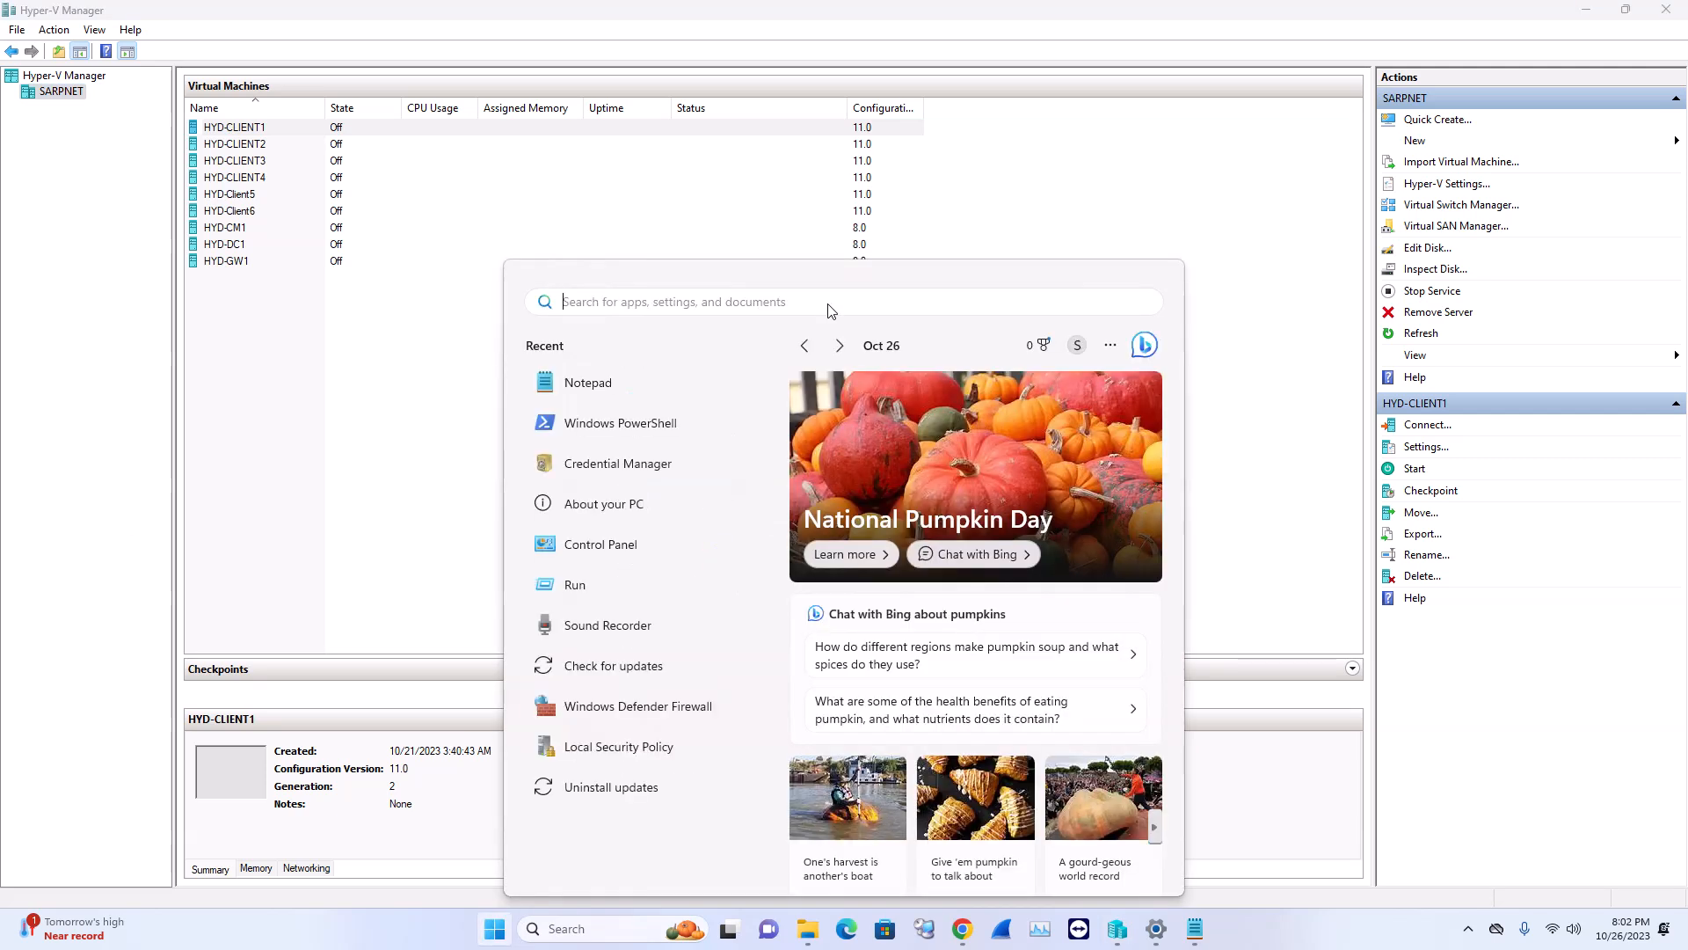
pyautogui.write('hy')
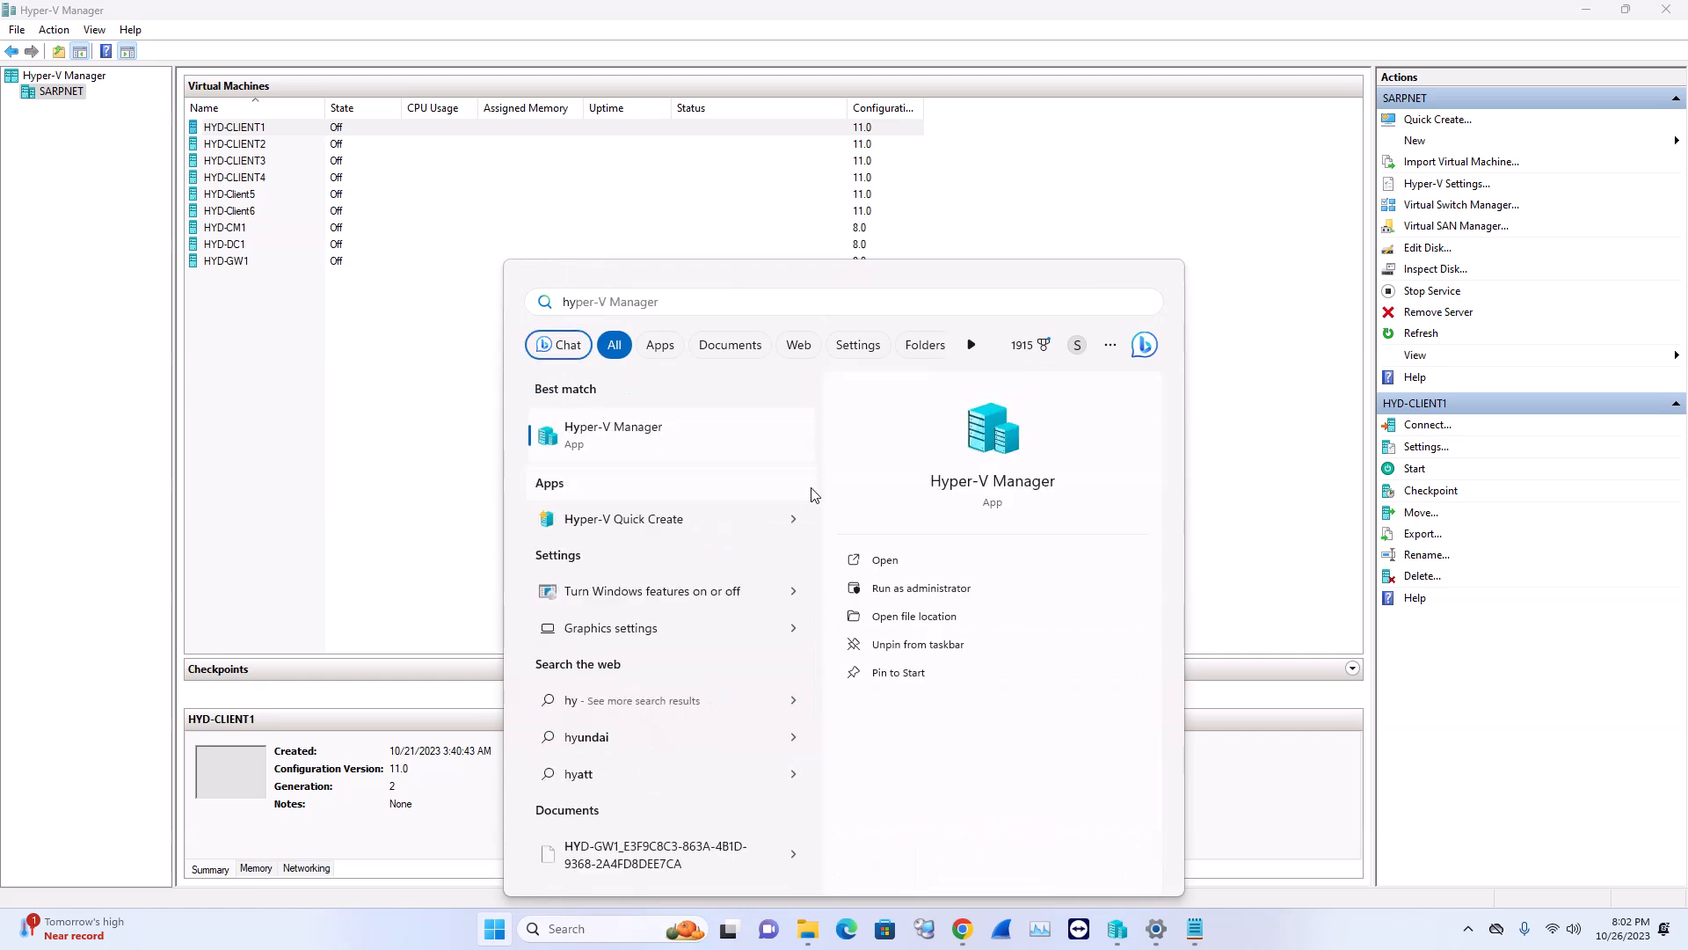
pyautogui.click(1218, 196)
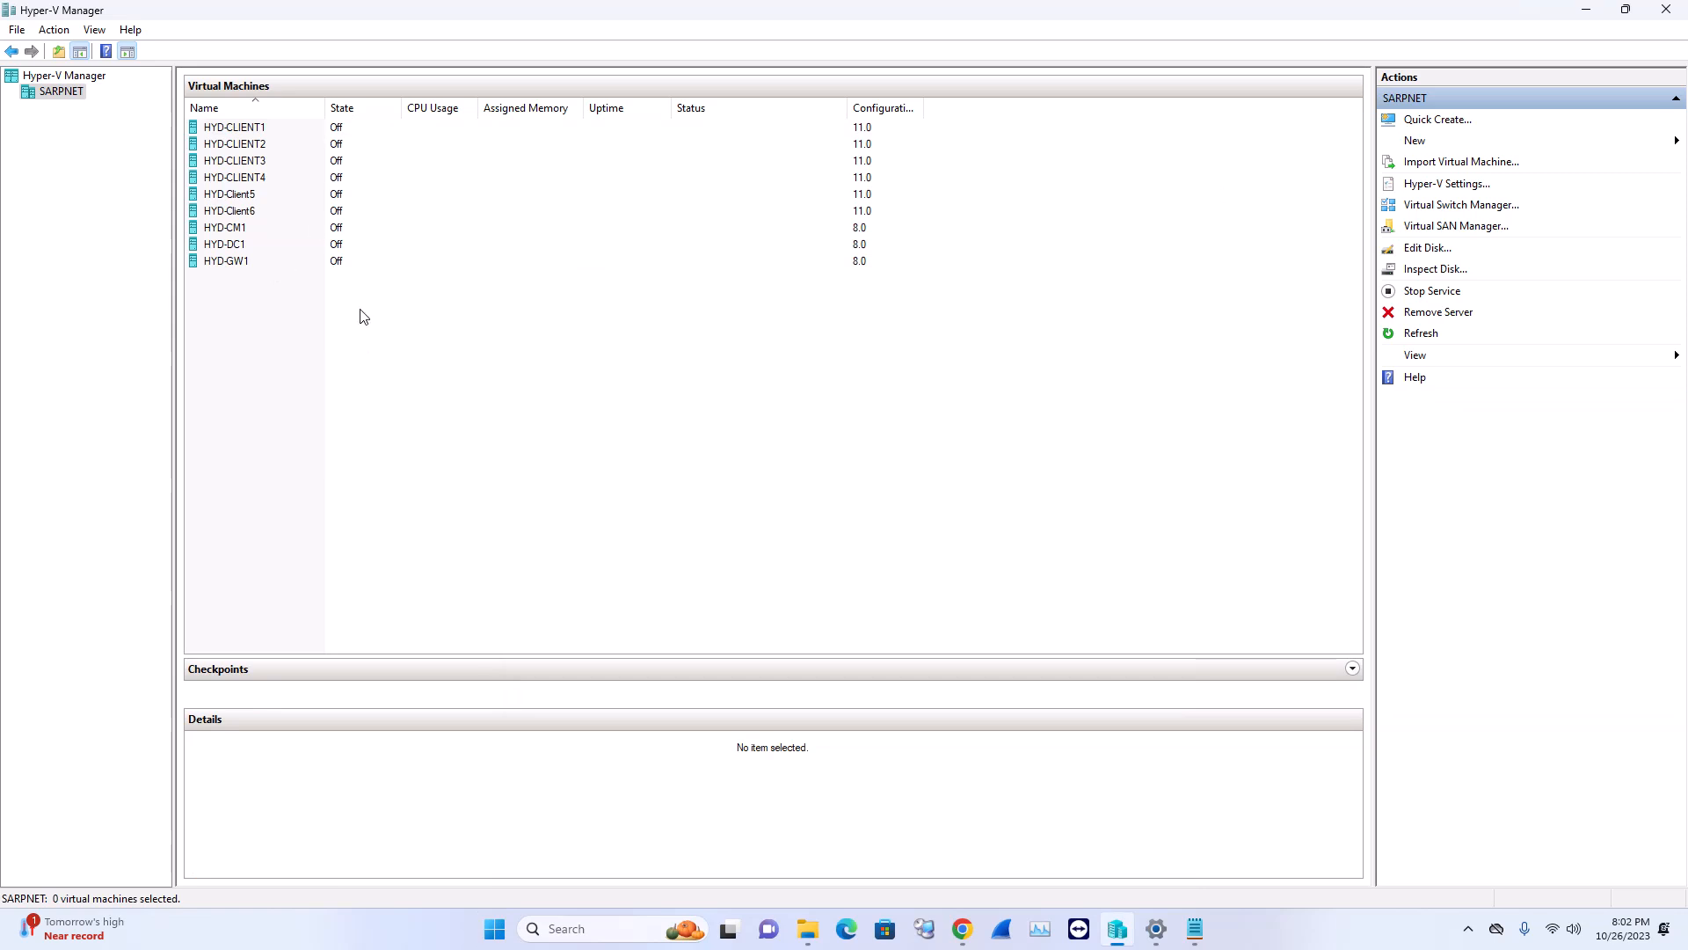
pyautogui.click(252, 266)
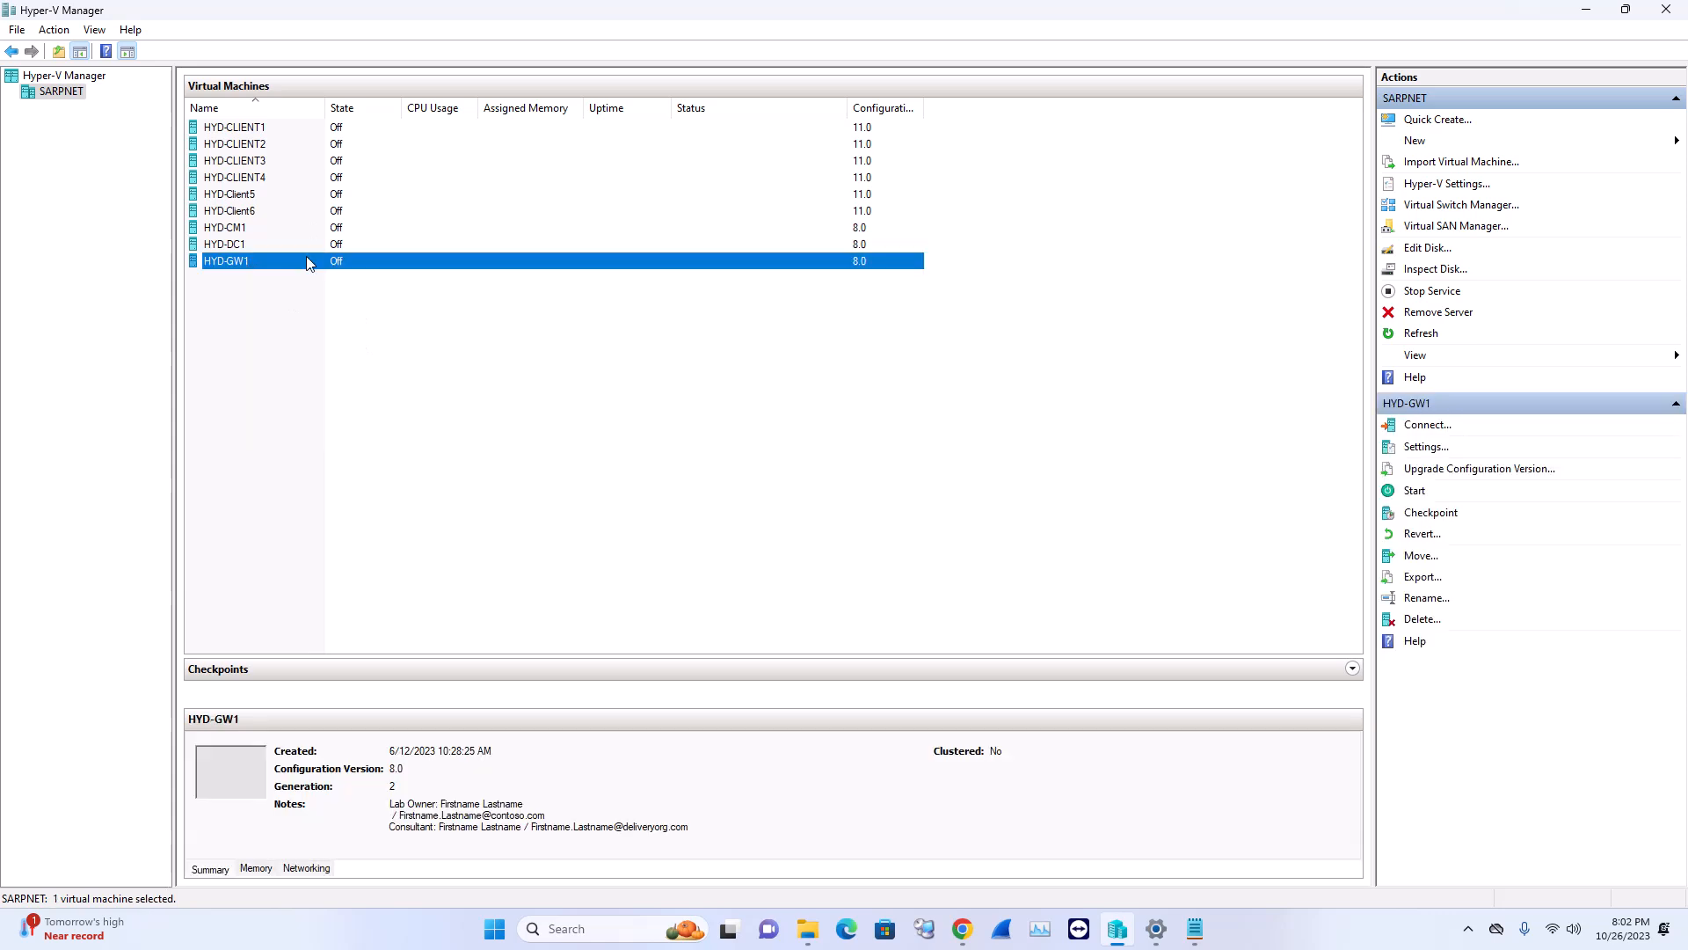
pyautogui.click(233, 244)
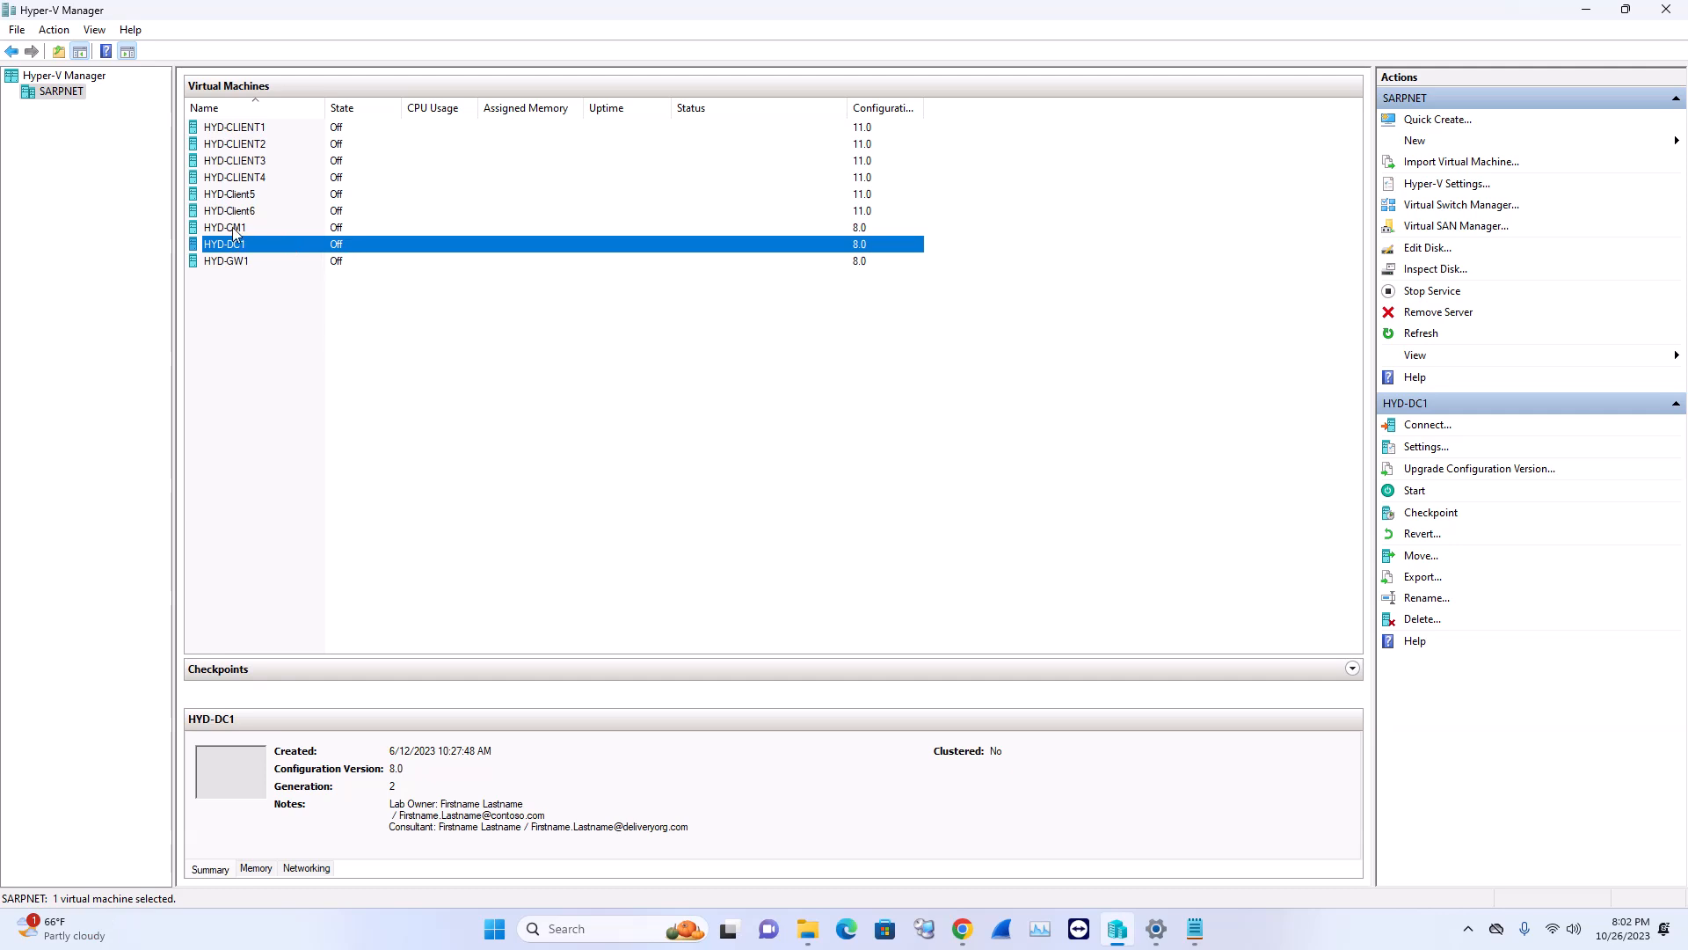
pyautogui.click(232, 227)
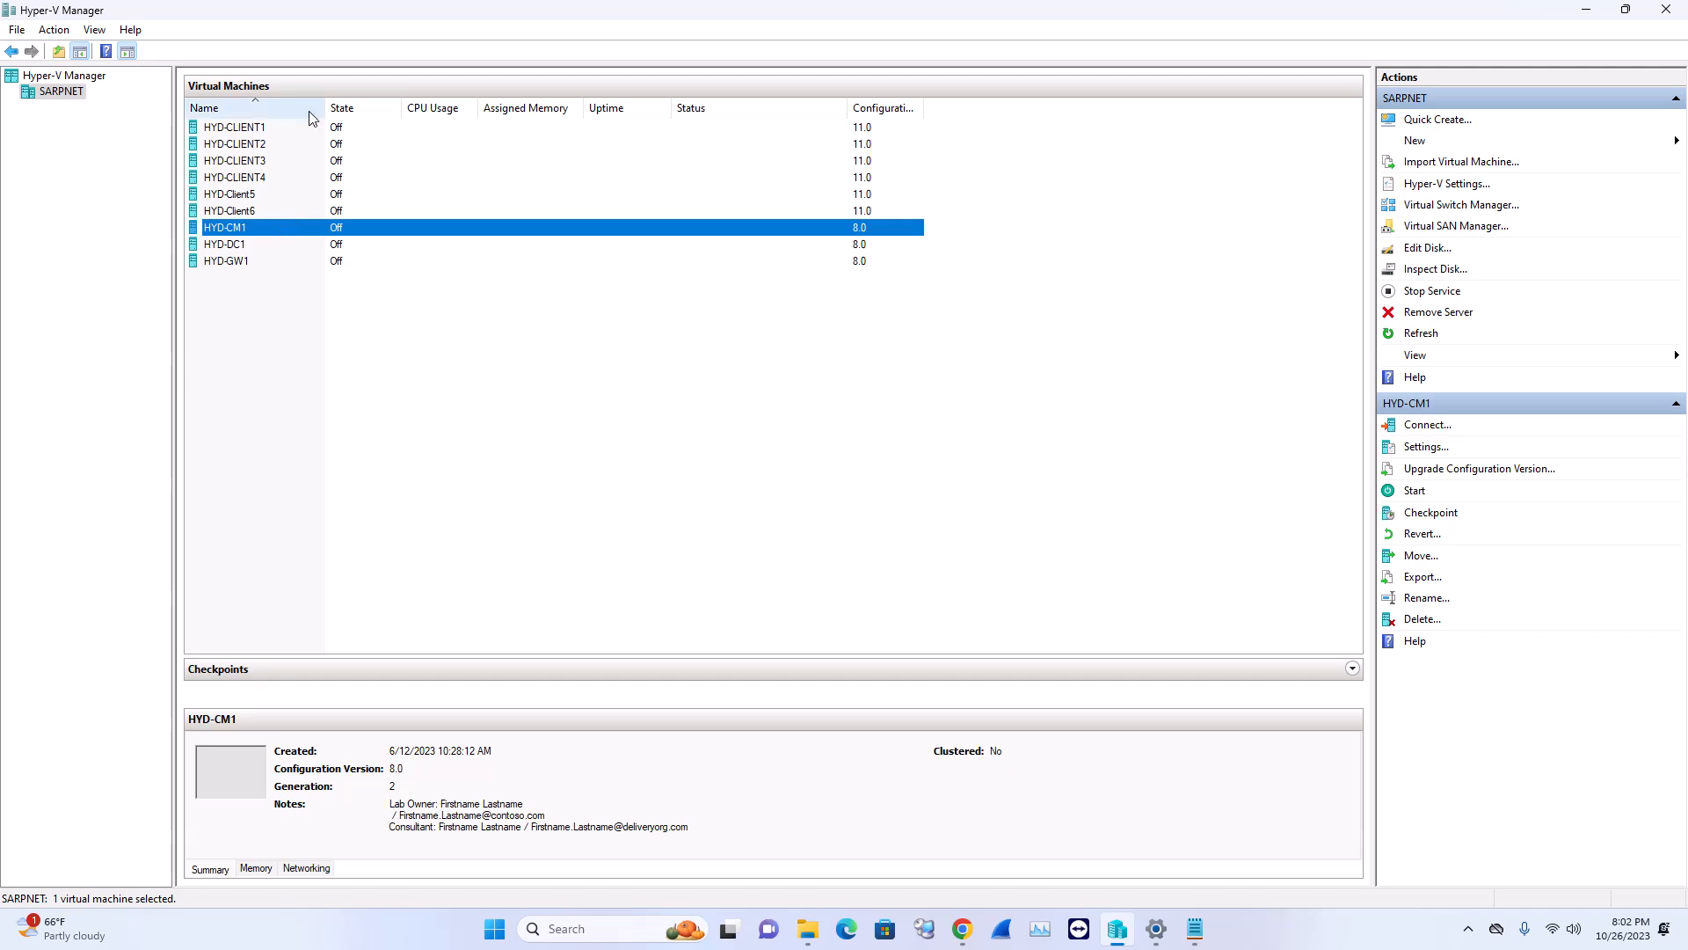
pyautogui.click(271, 128)
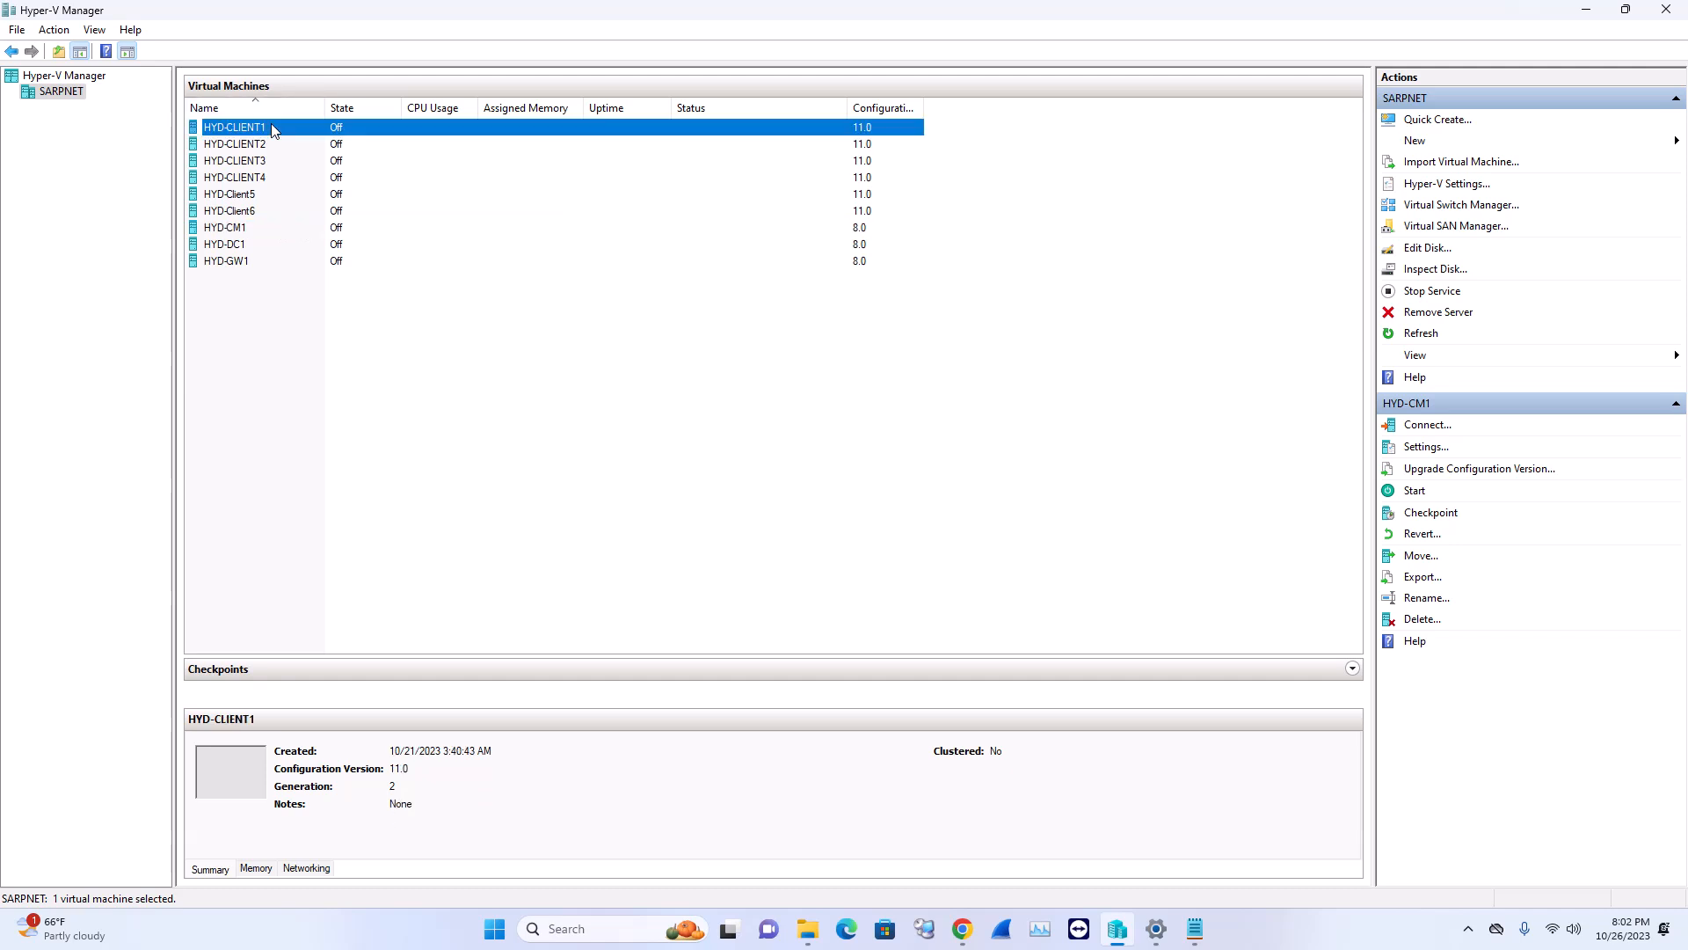
pyautogui.click(274, 145)
pyautogui.click(280, 162)
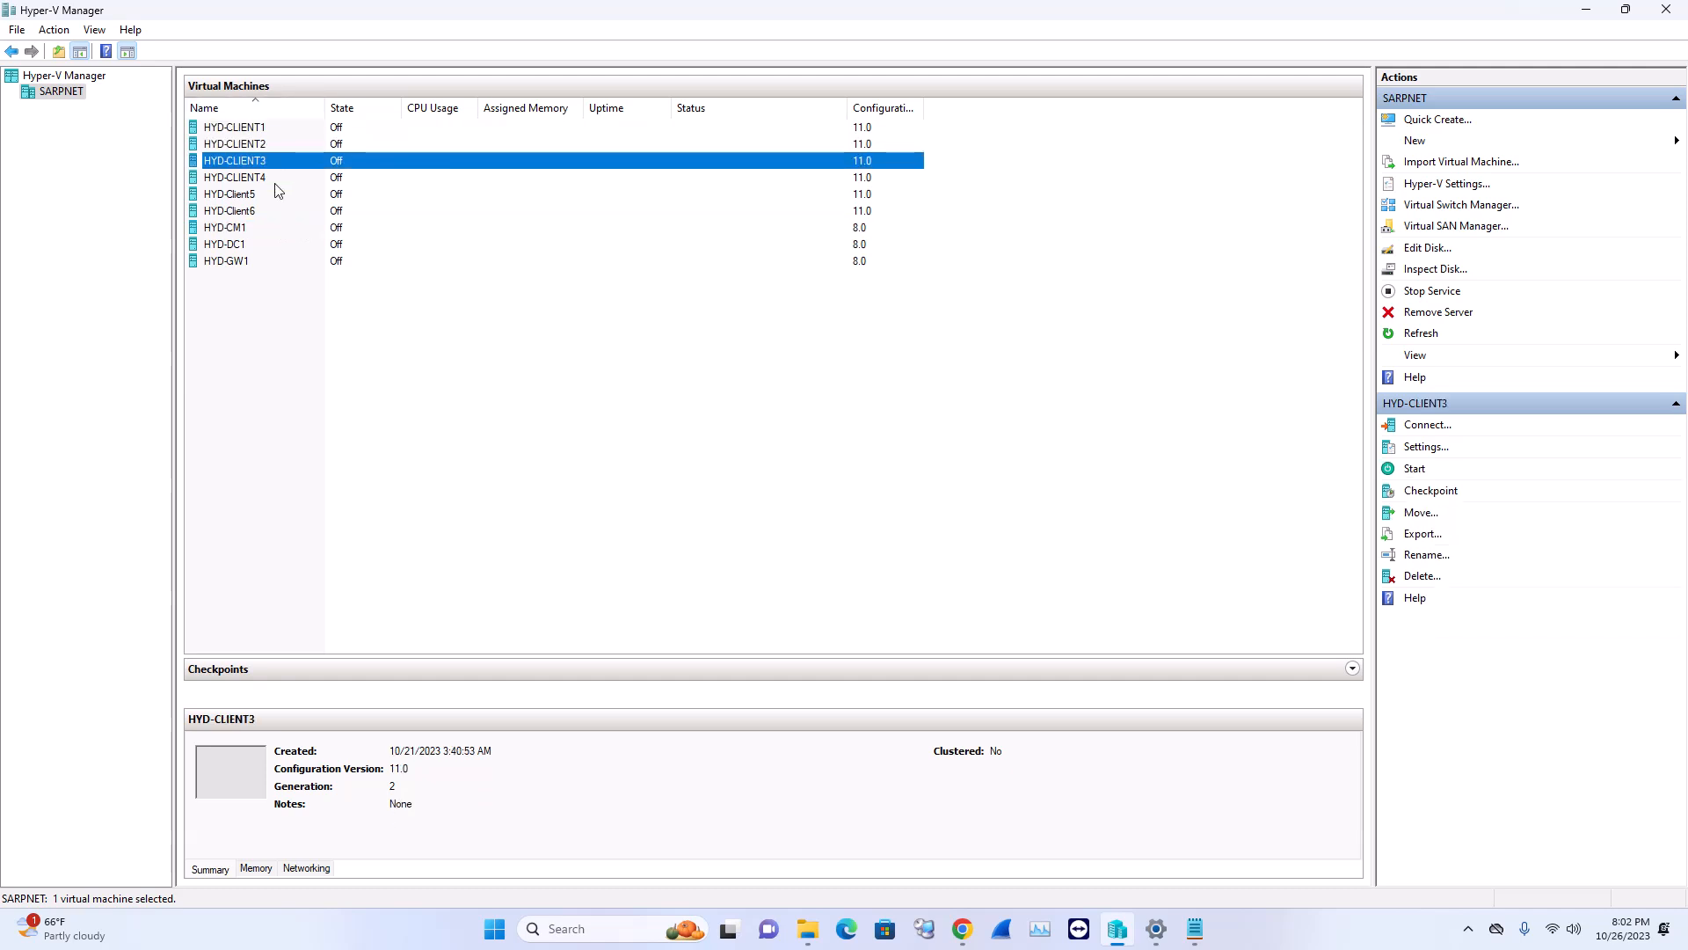
pyautogui.click(276, 181)
pyautogui.click(273, 198)
pyautogui.click(273, 215)
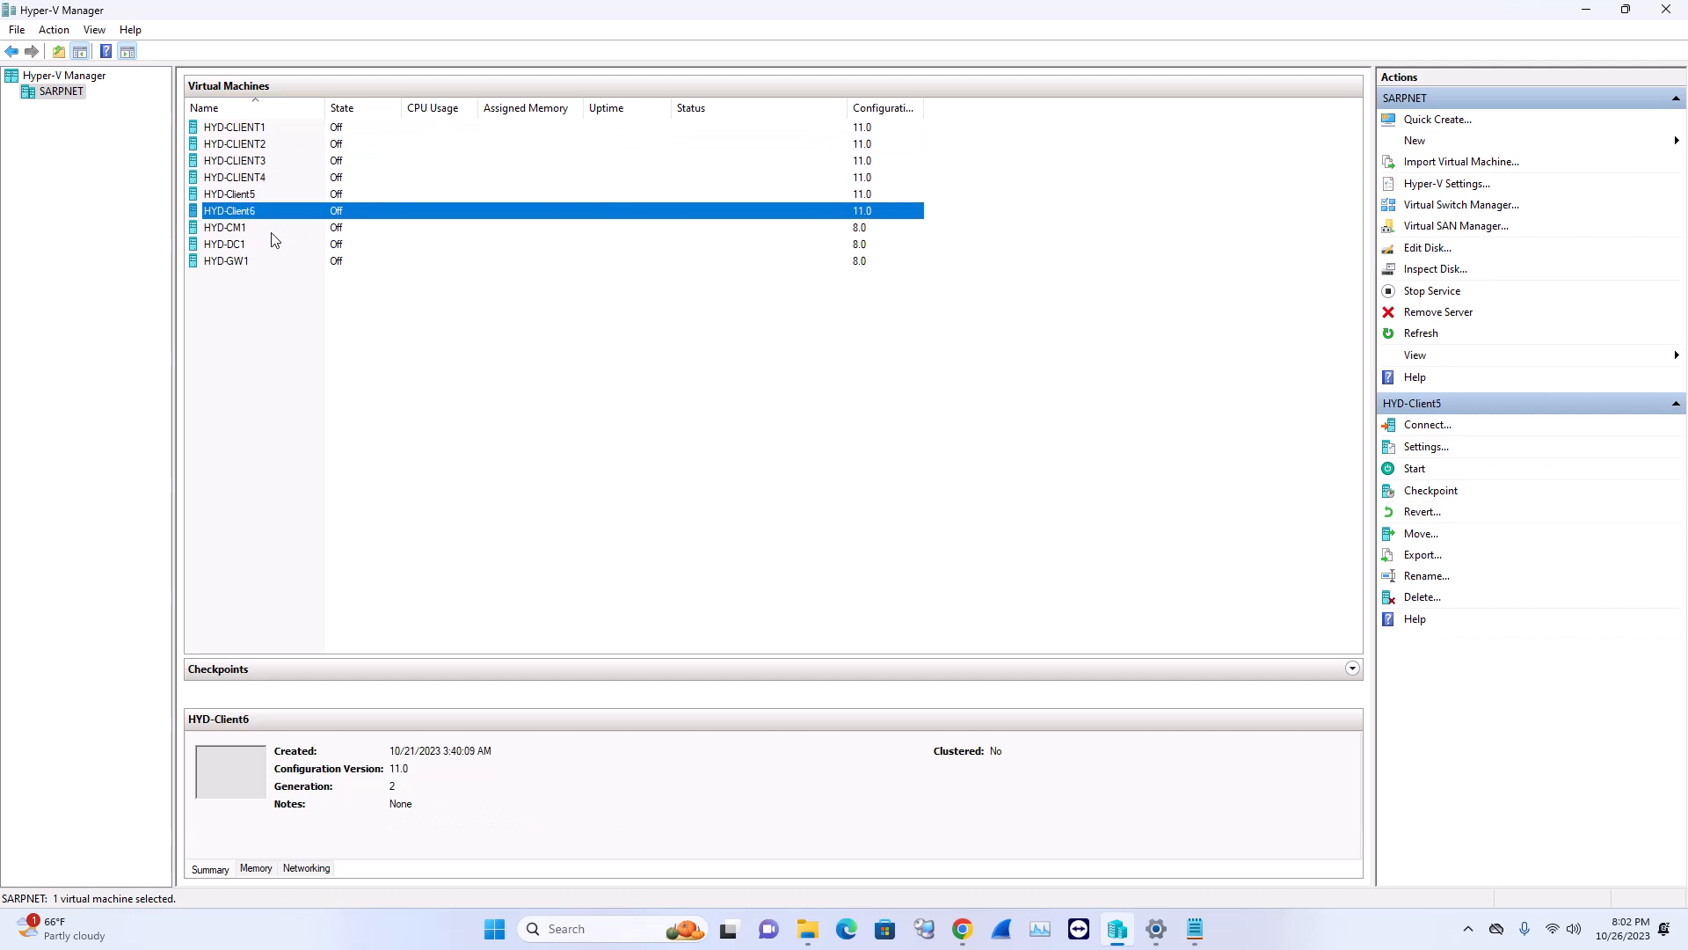
pyautogui.click(273, 231)
pyautogui.click(272, 248)
pyautogui.click(273, 266)
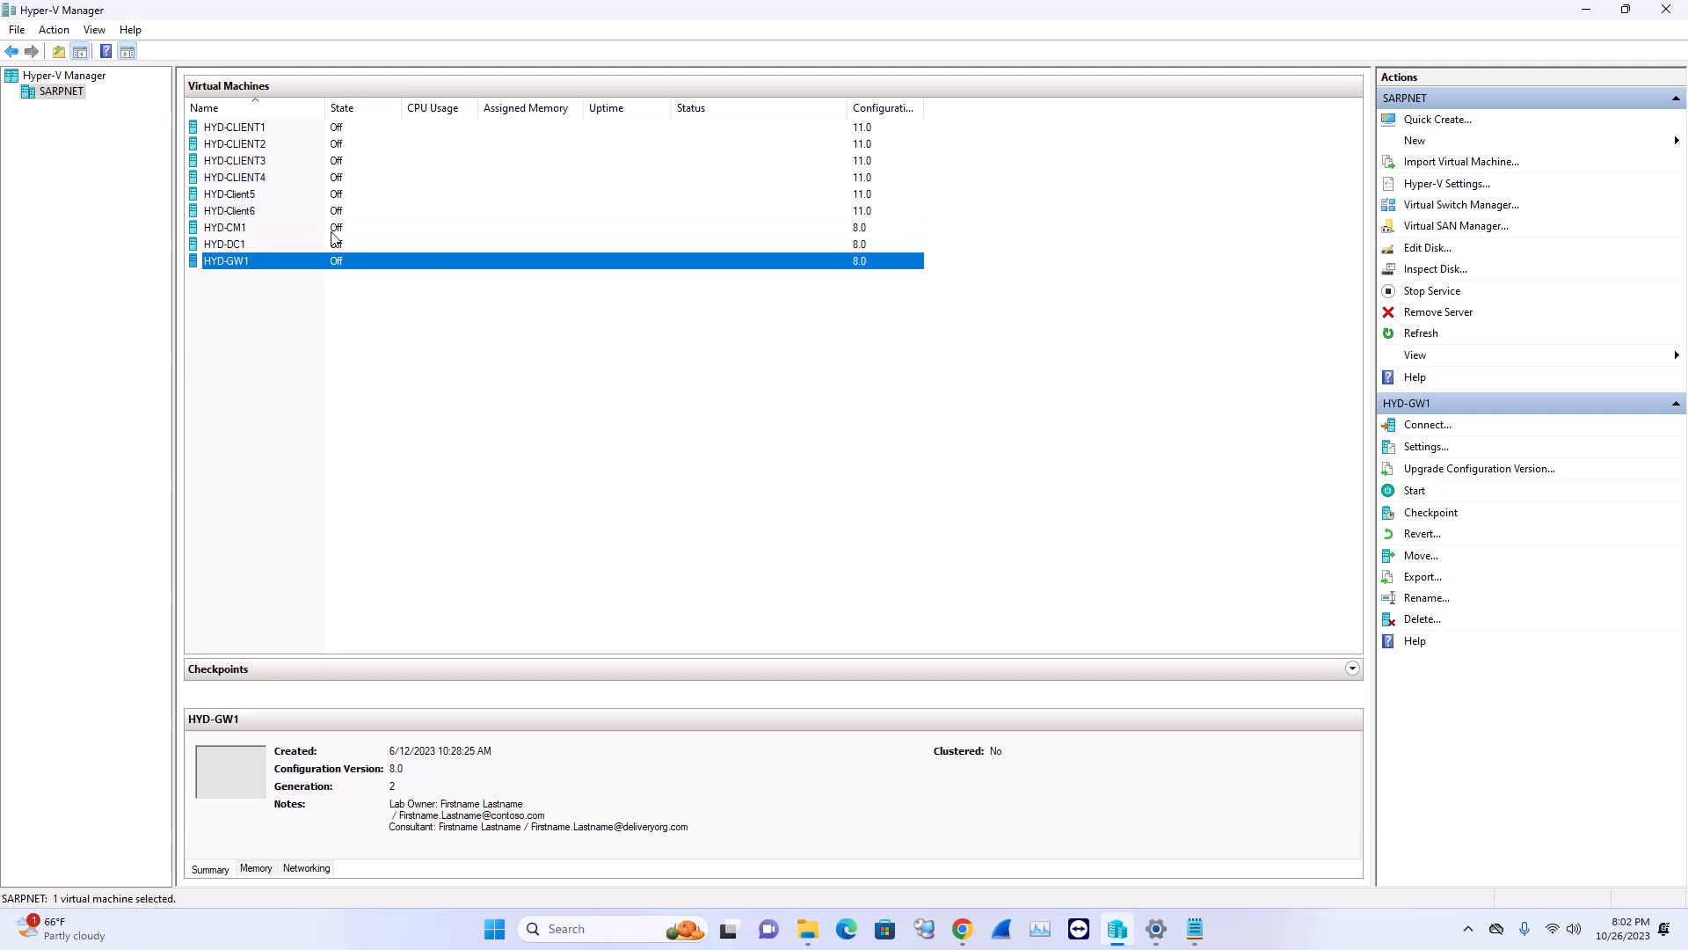
pyautogui.click(285, 244)
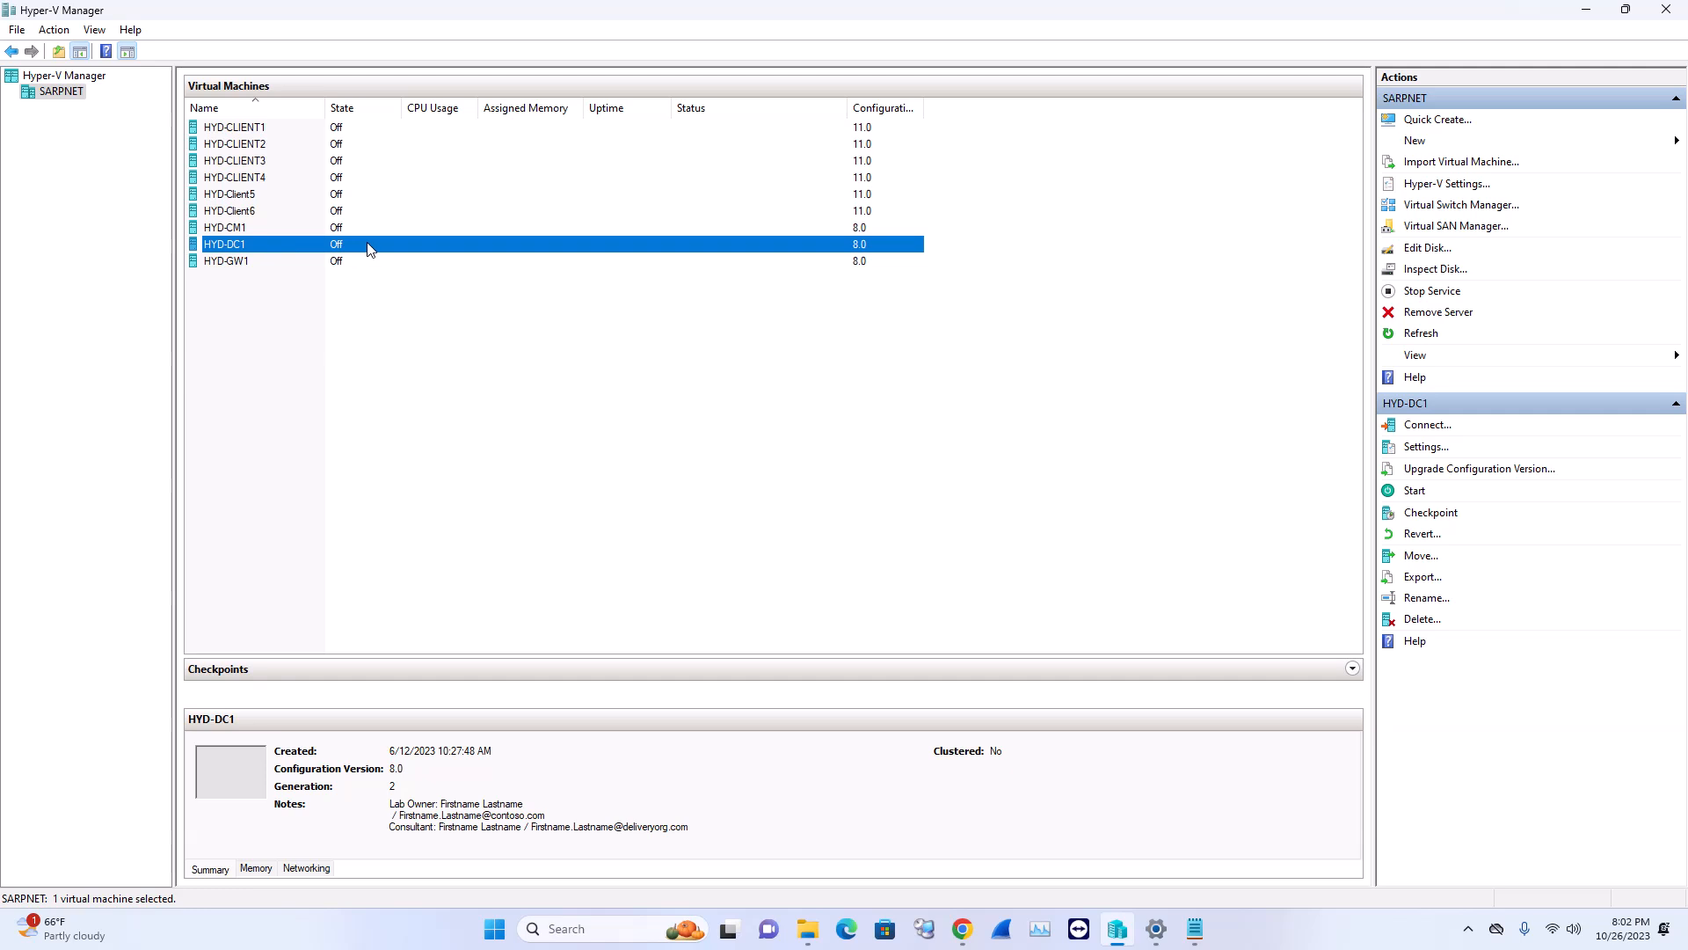
# Start the HYD-DC1 domain controller and the HYD-GW1 gateway VMs
pyautogui.rightClick(341, 246)
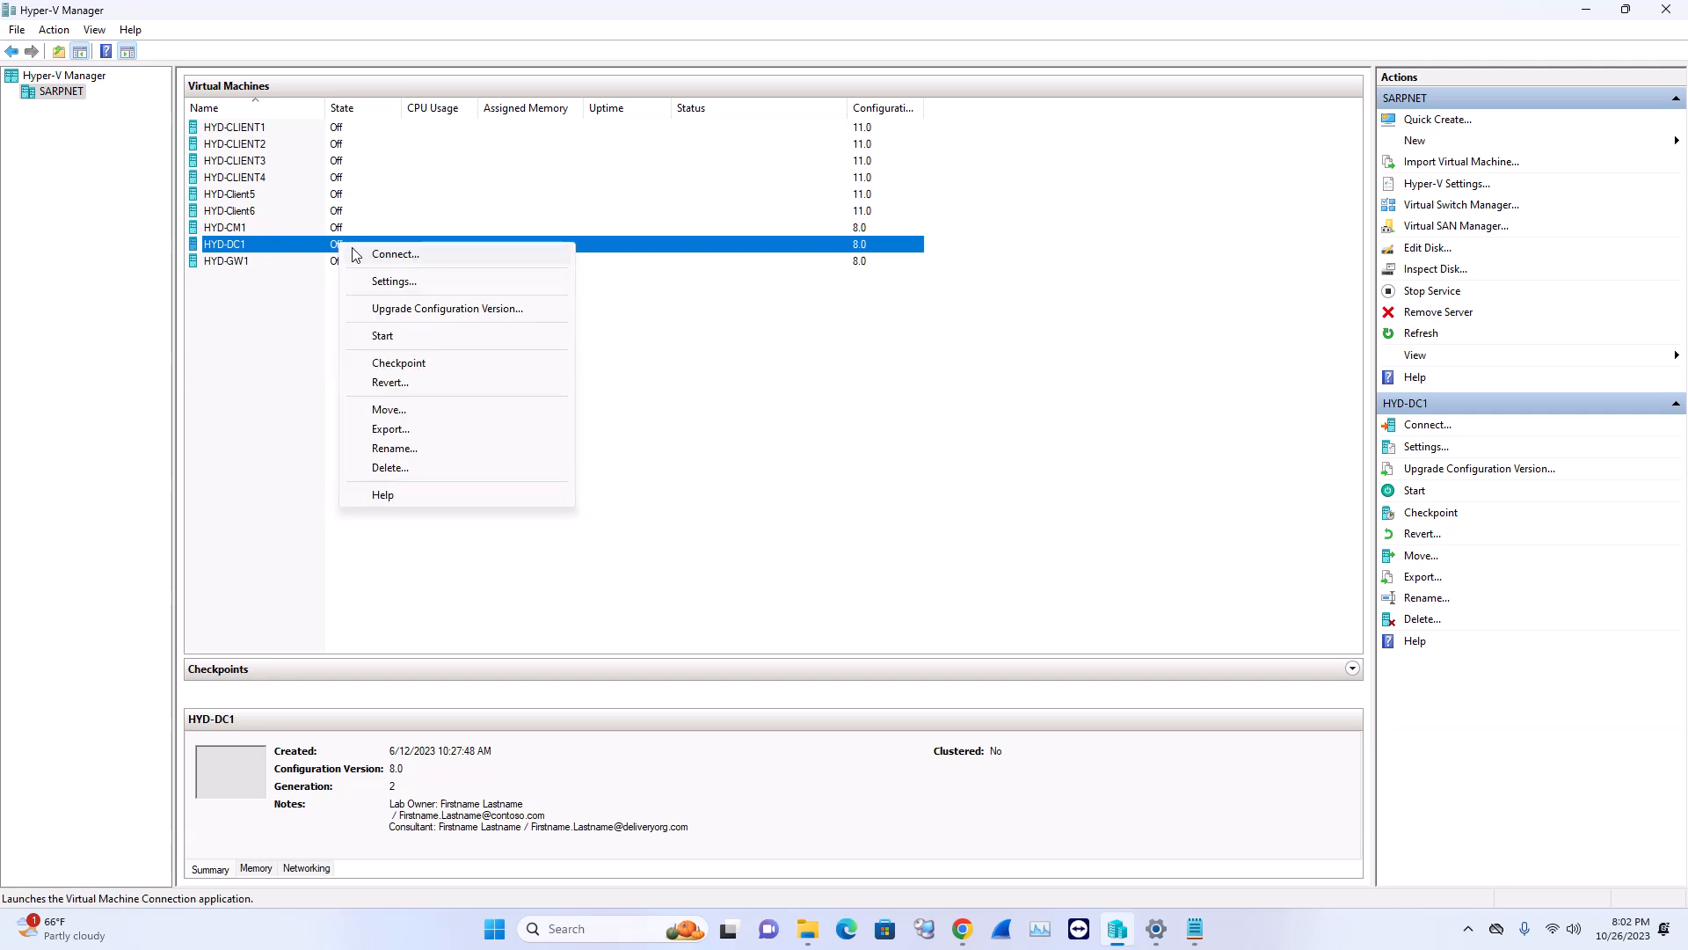
pyautogui.click(384, 336)
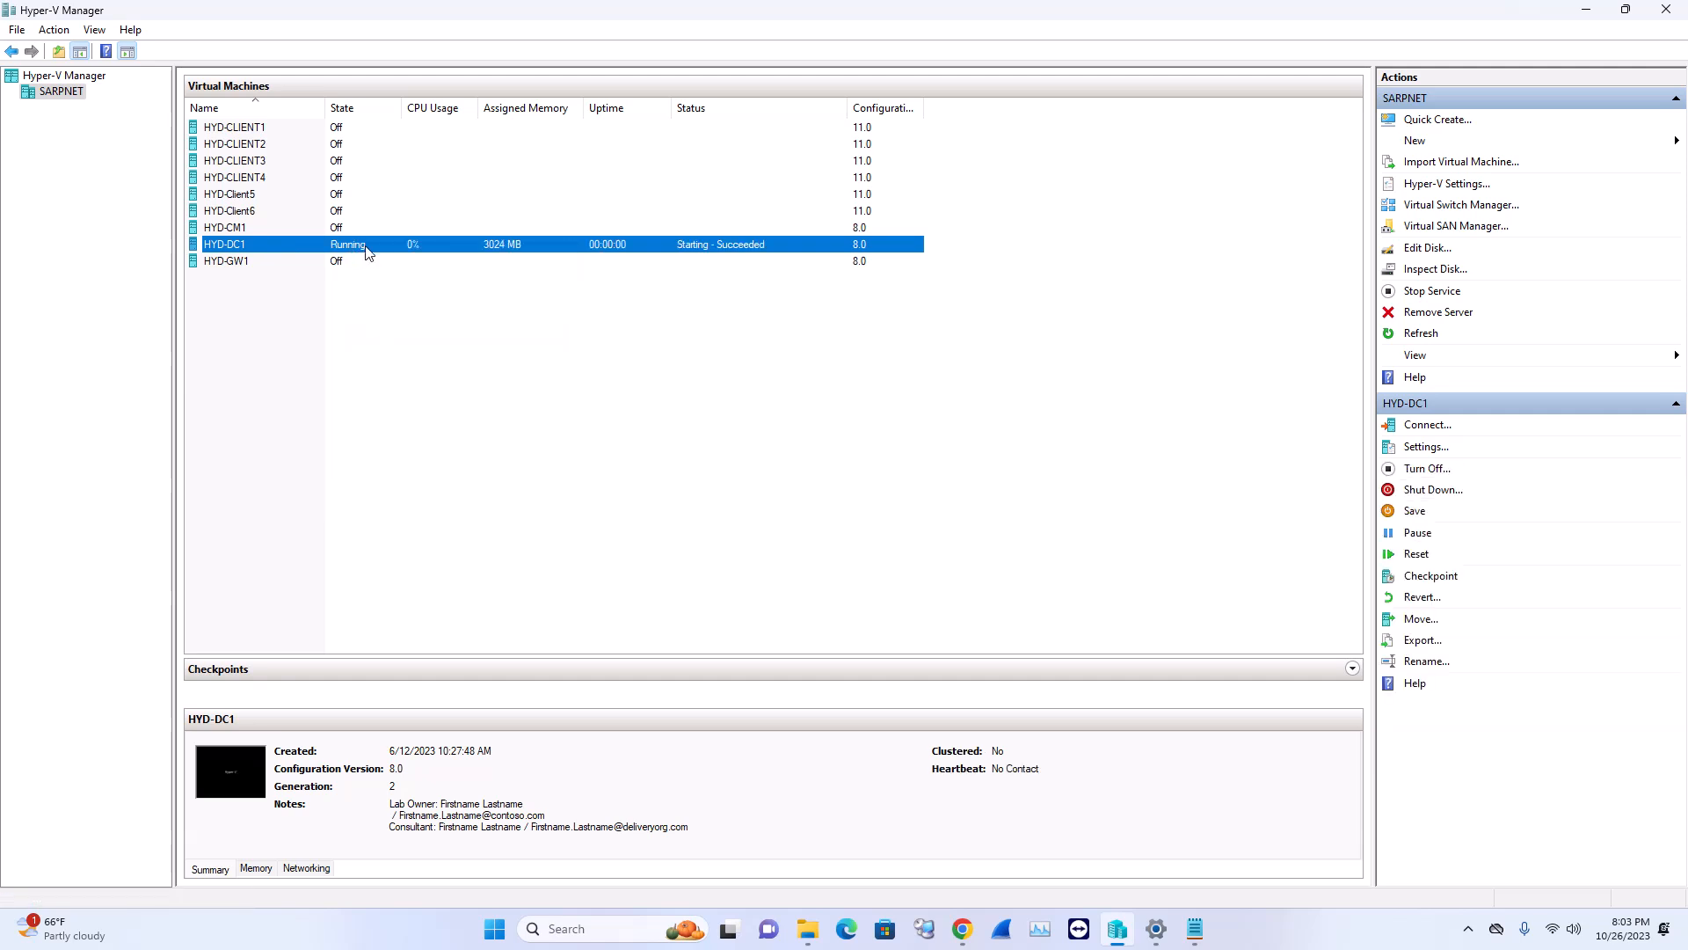
pyautogui.rightClick(345, 262)
pyautogui.click(387, 353)
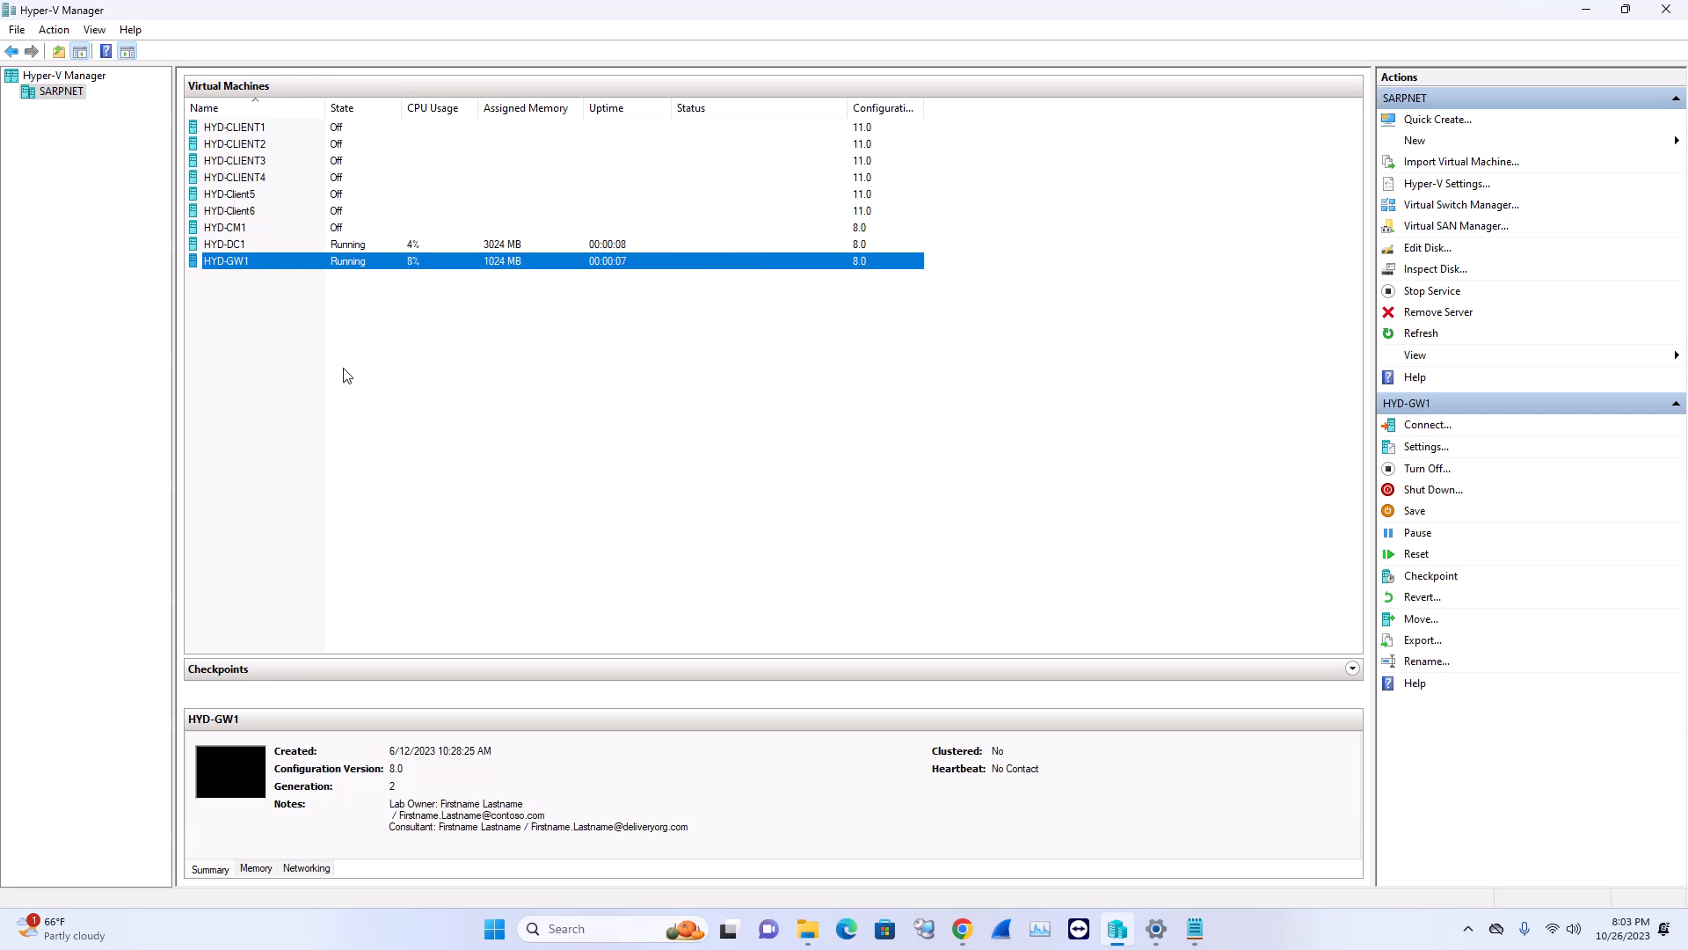
# Start HYD-CLIENT1, HYD-CLIENT2, HYD-CLIENT3 and HYD-CLIENT4
pyautogui.rightClick(323, 134)
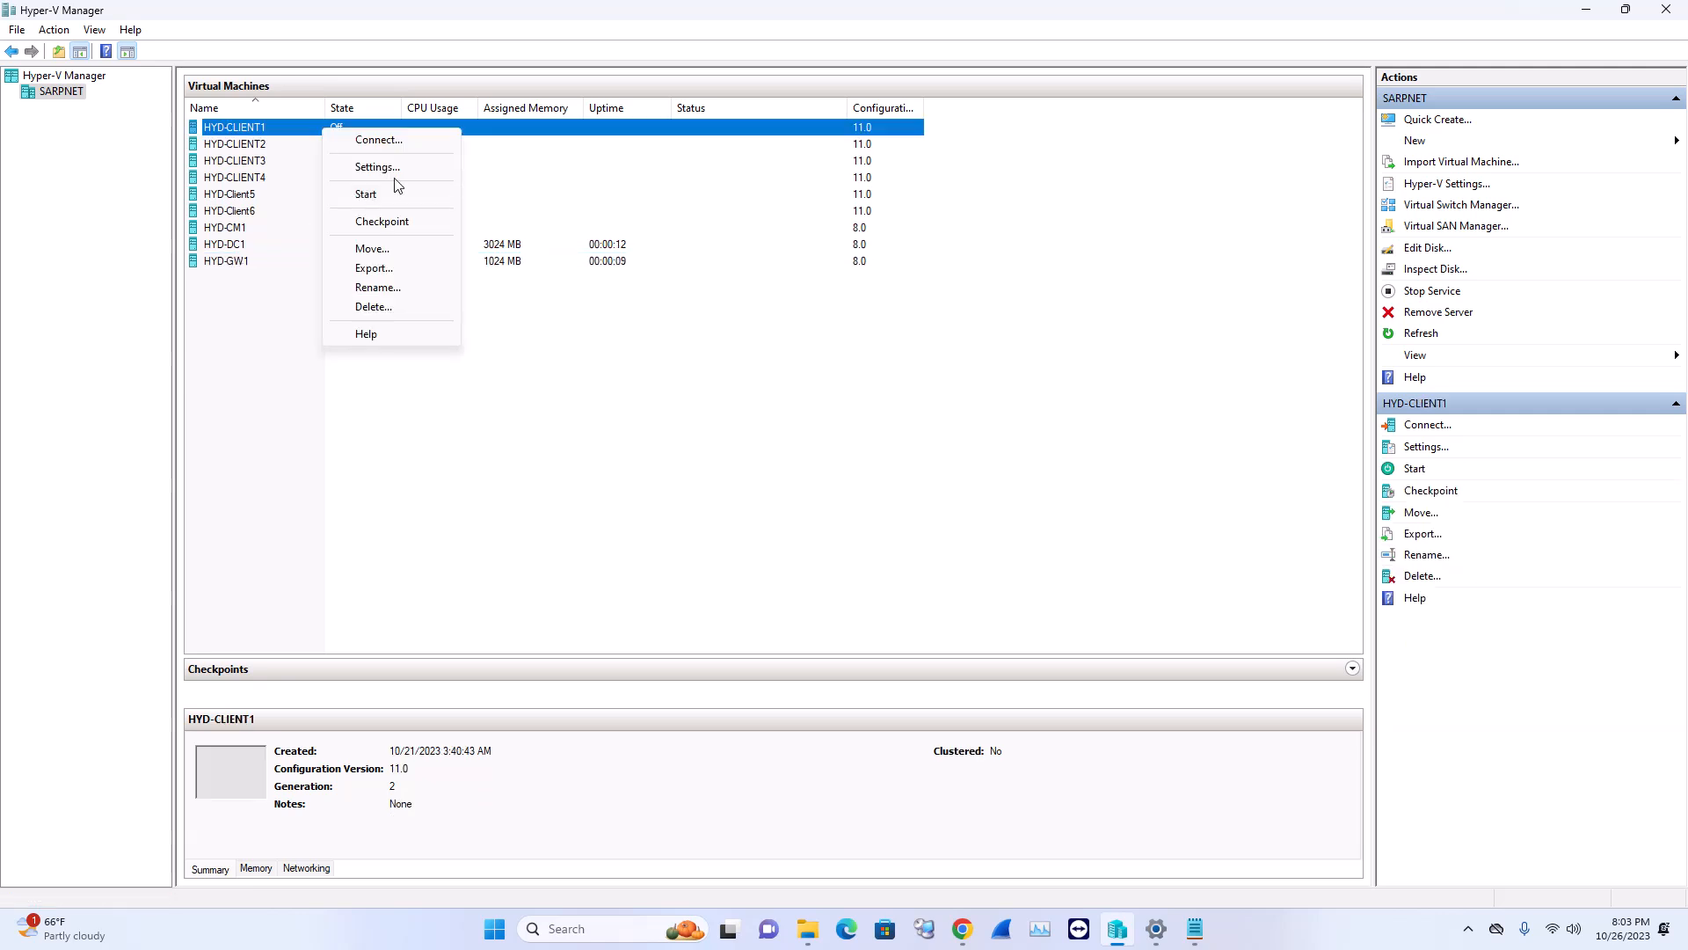
pyautogui.click(352, 195)
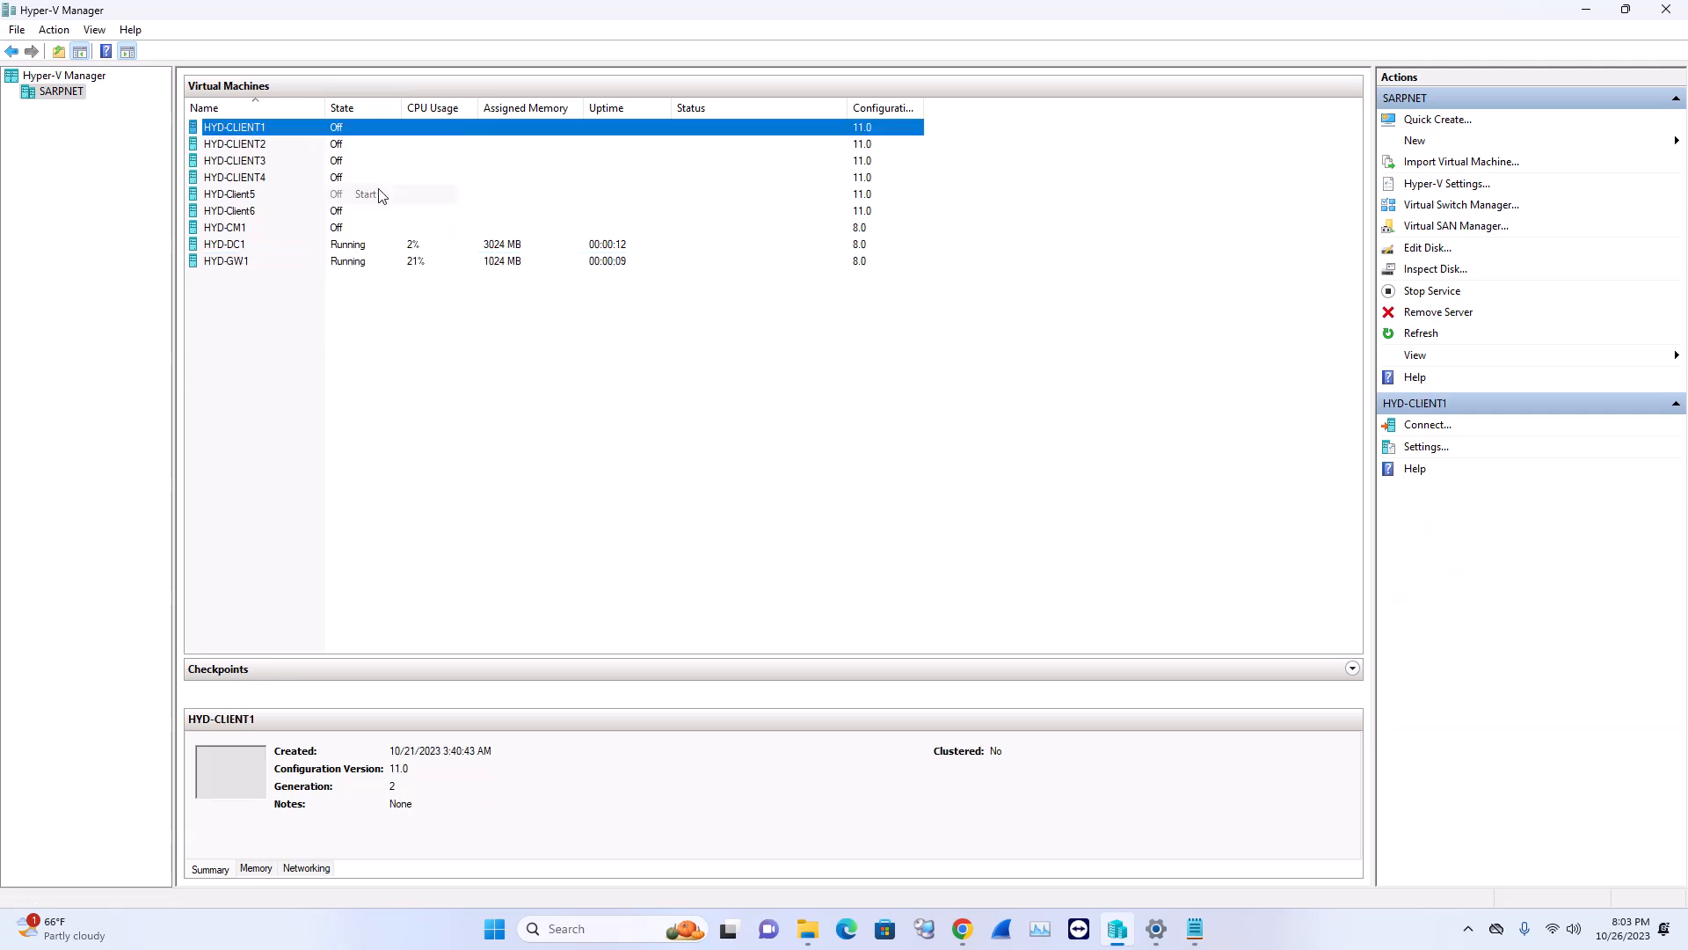
pyautogui.rightClick(339, 148)
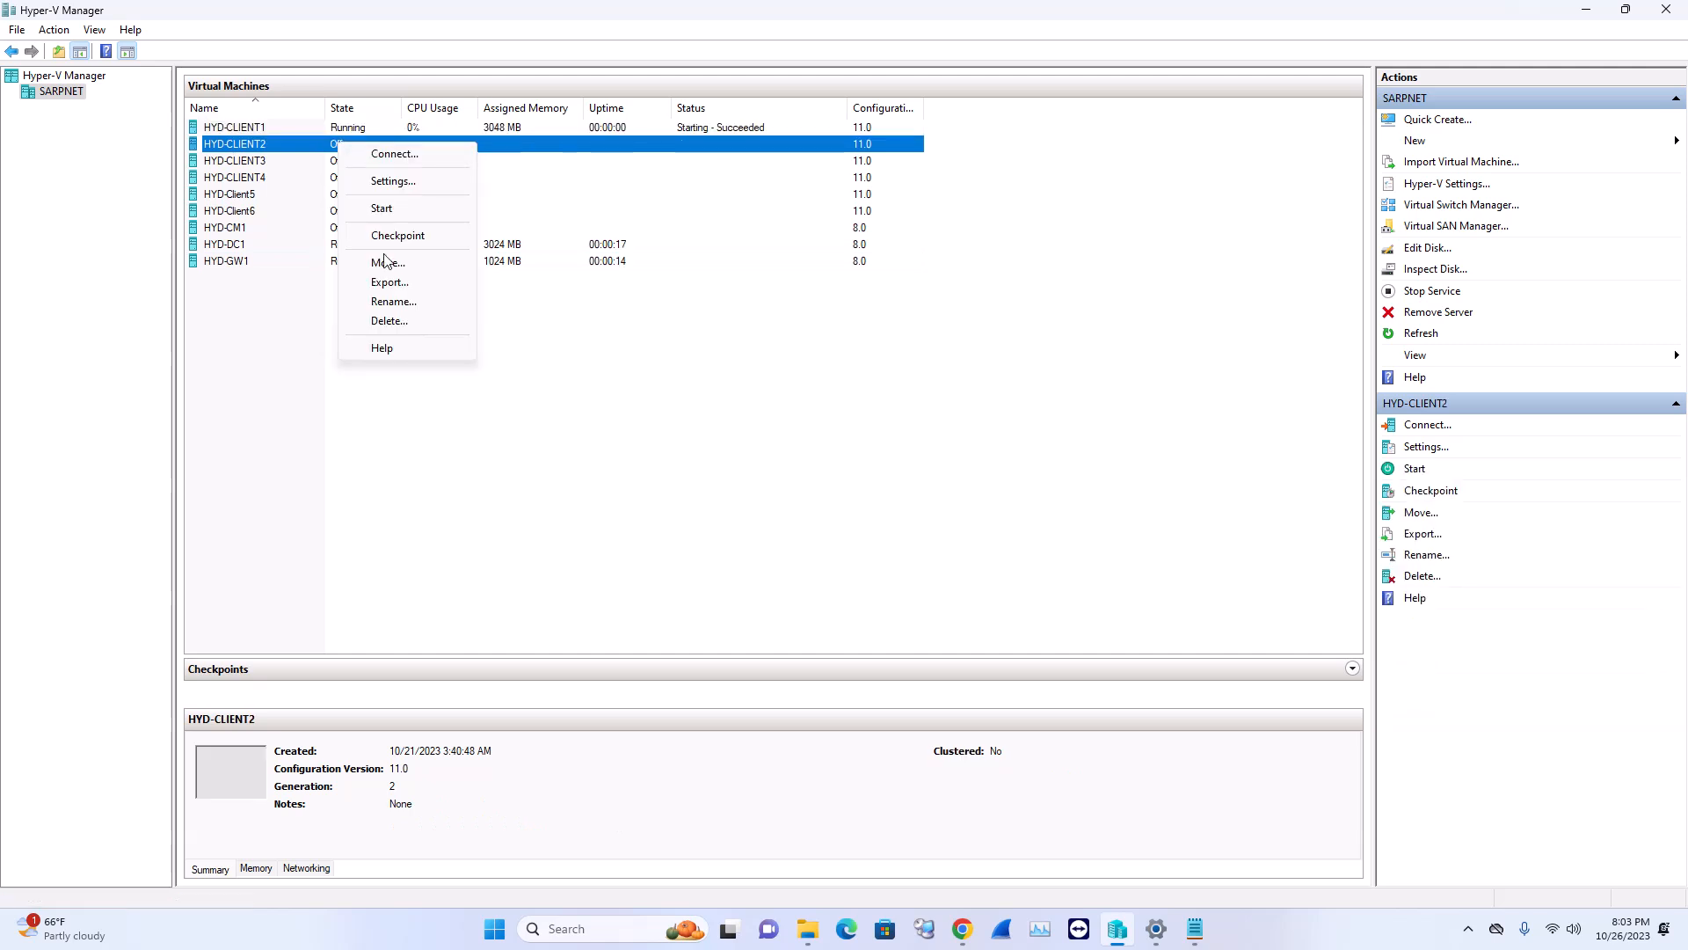
pyautogui.click(376, 209)
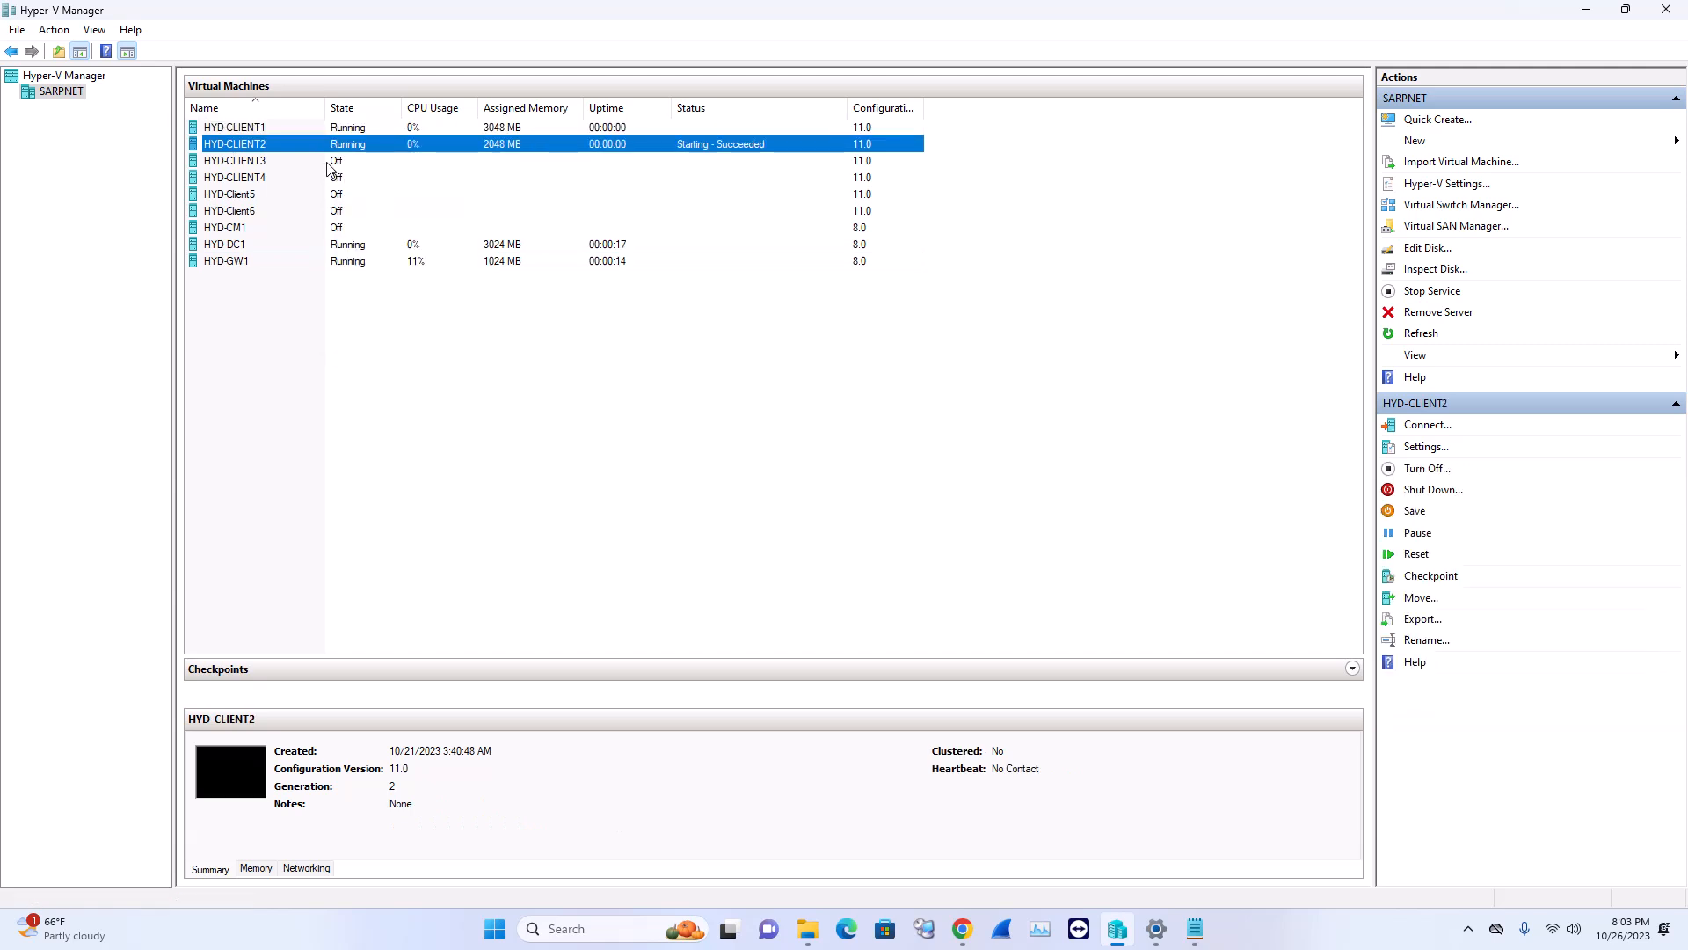
pyautogui.rightClick(340, 162)
pyautogui.click(380, 222)
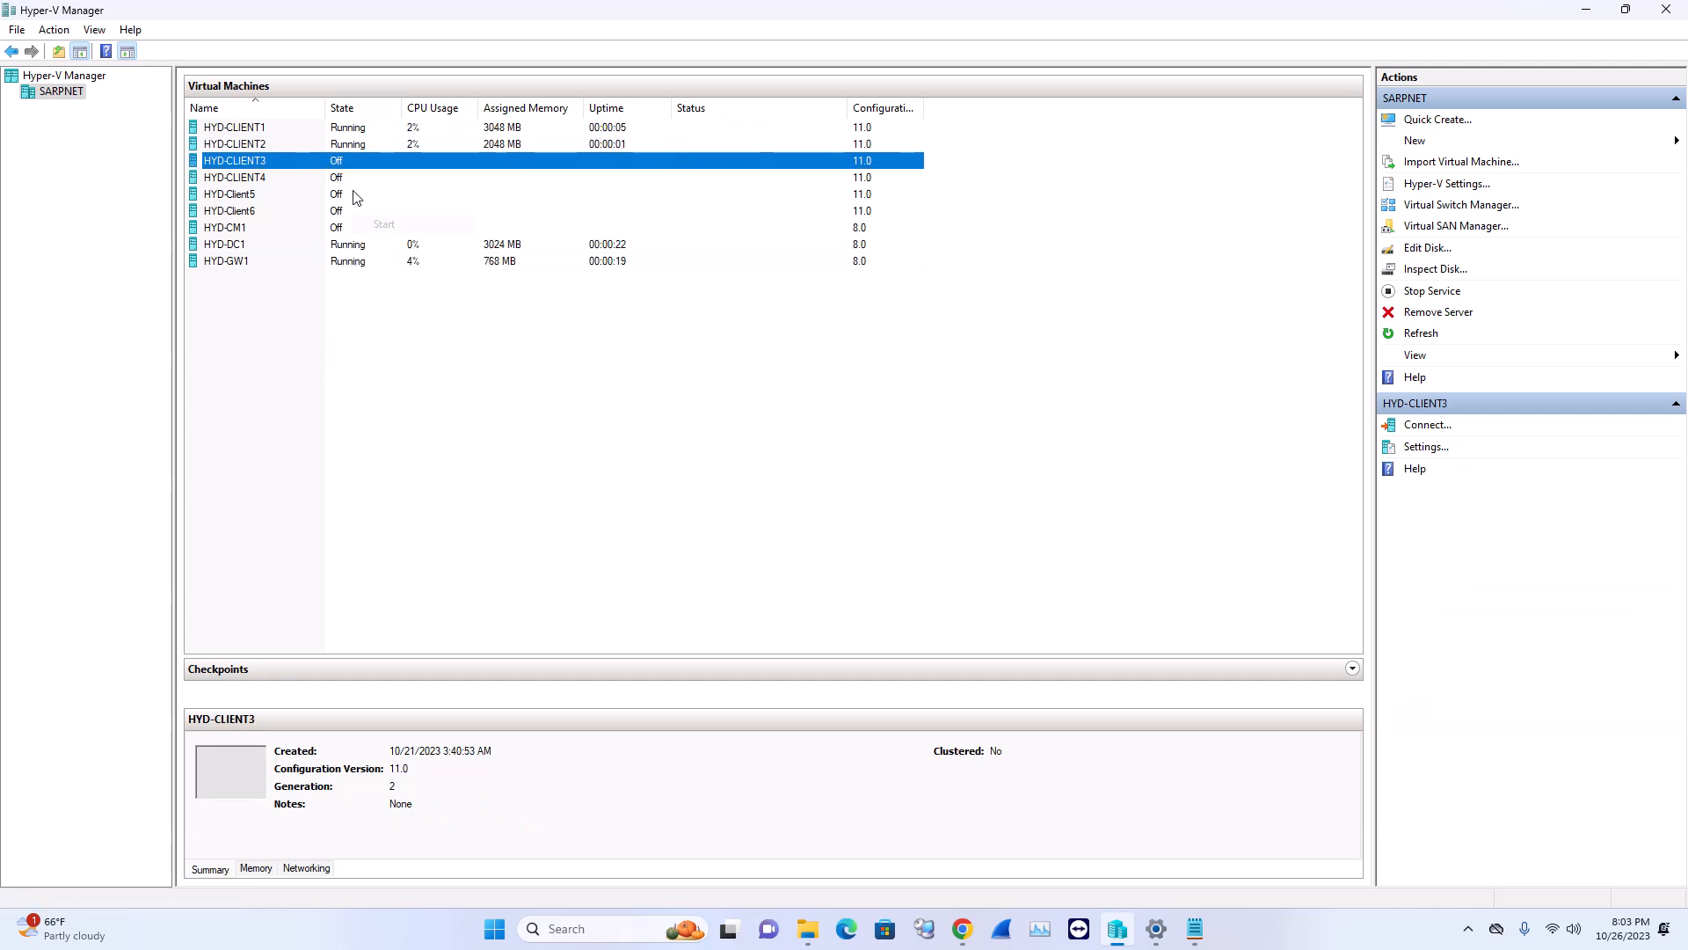
pyautogui.rightClick(345, 180)
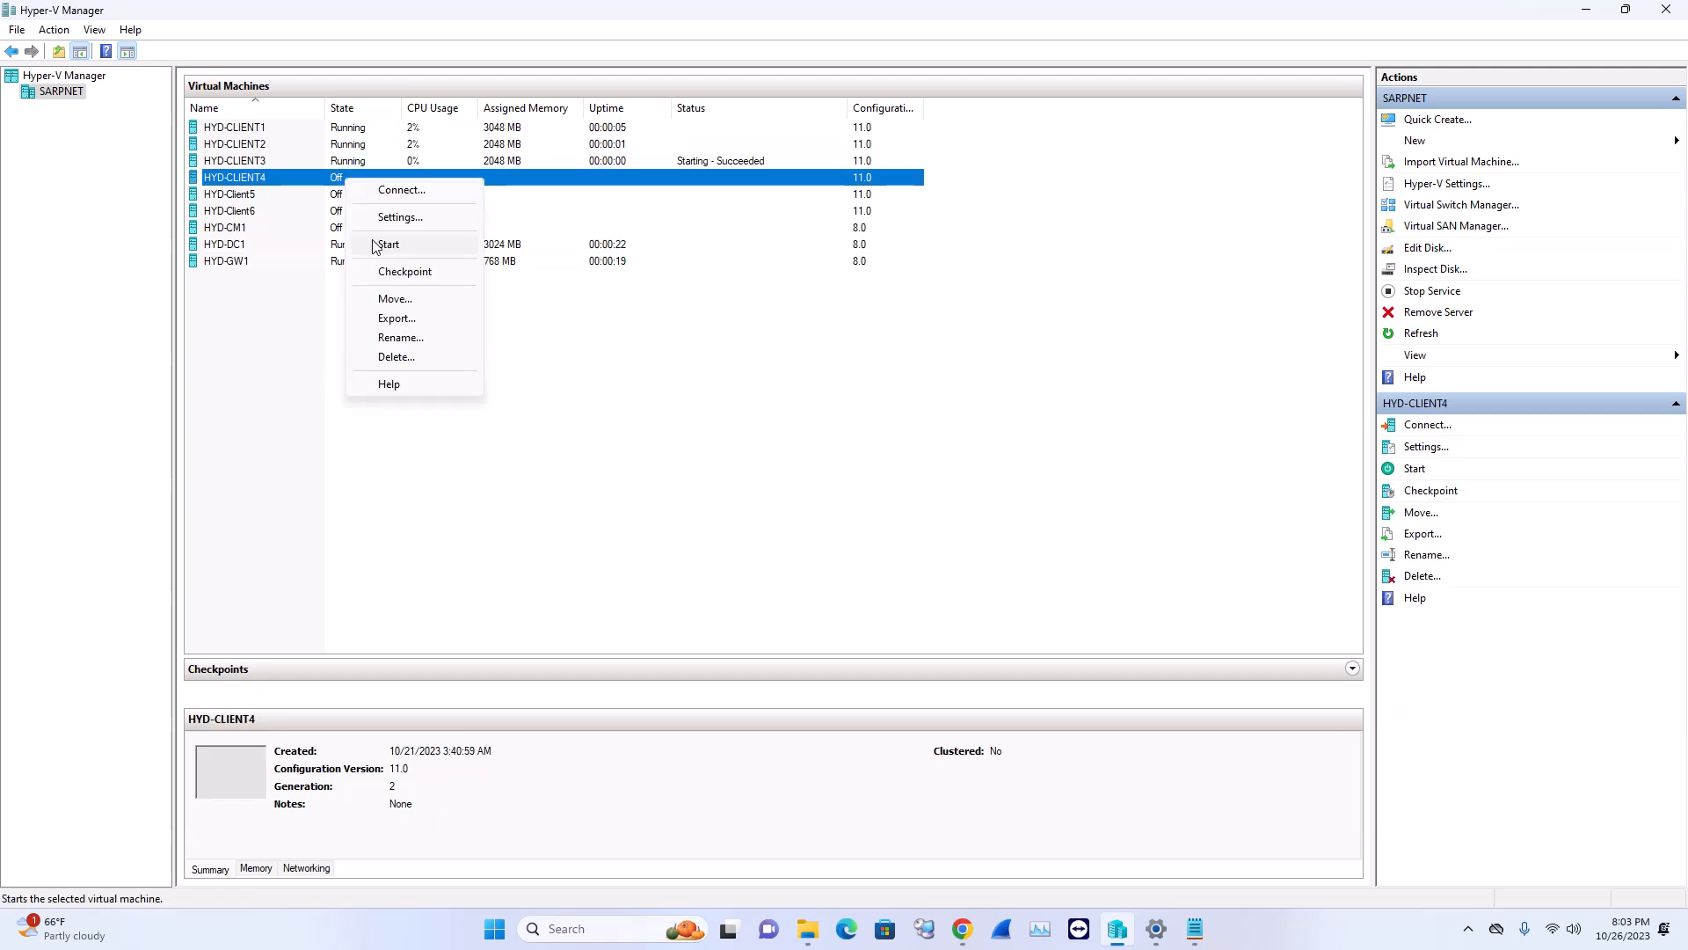
pyautogui.click(360, 242)
# Start HYD-Client5, HYD-Client6 and HYD-CM1, then select HYD-GW1 to view its details
pyautogui.click(349, 195)
pyautogui.rightClick(349, 195)
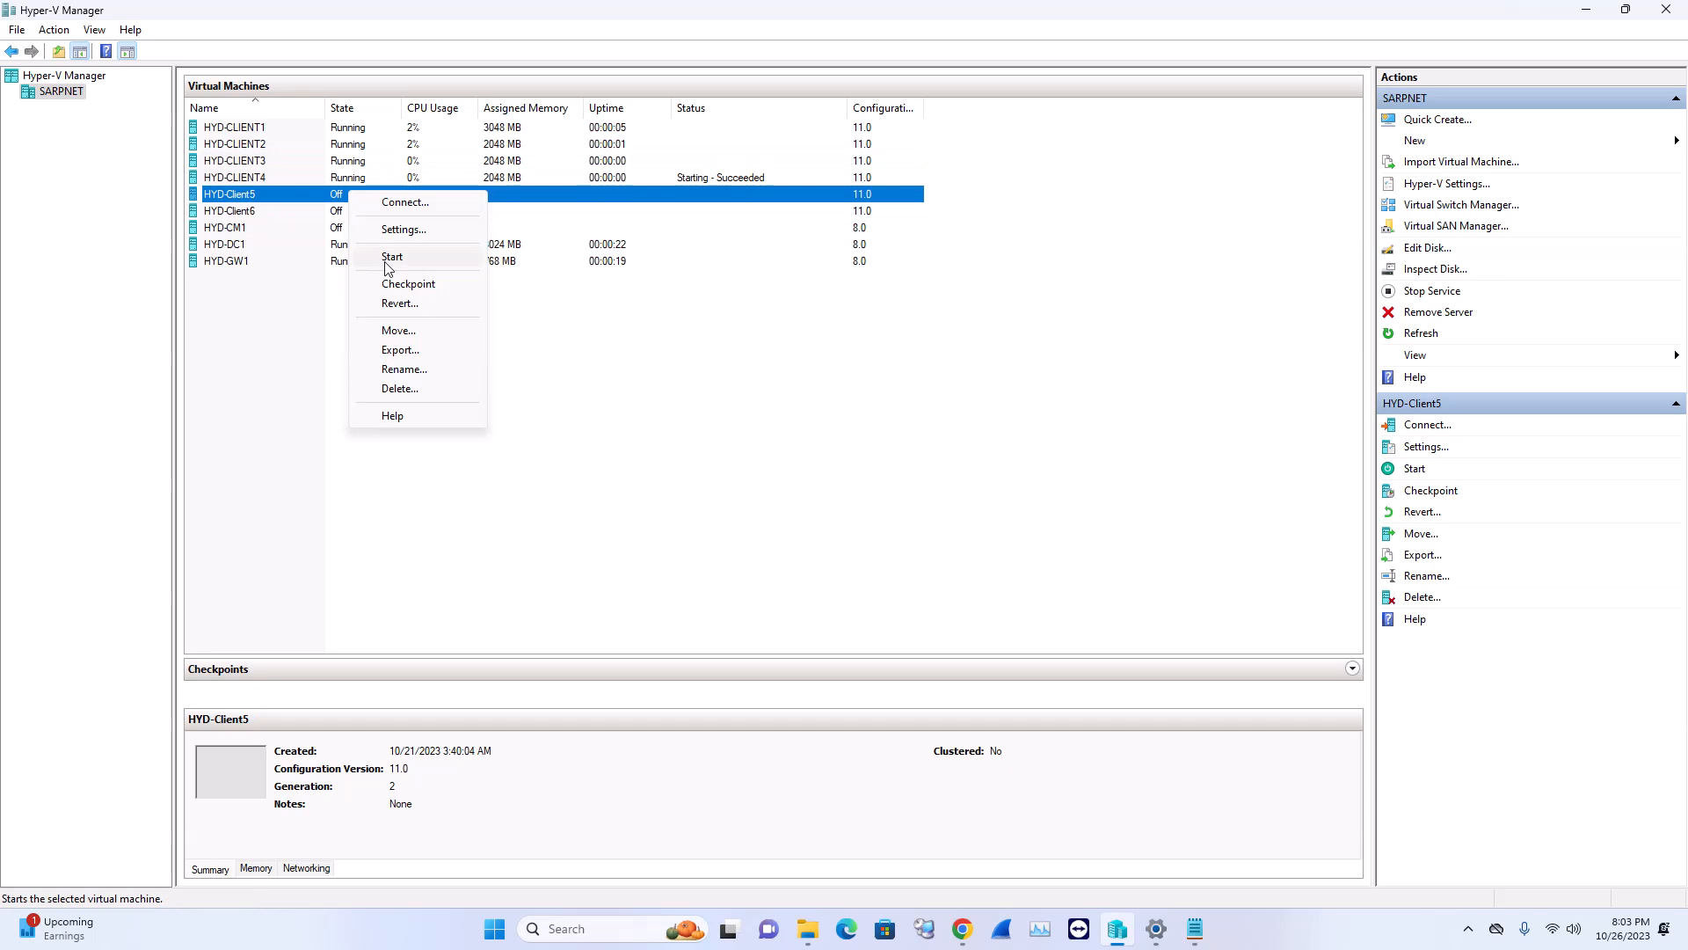
pyautogui.click(369, 257)
pyautogui.click(343, 213)
pyautogui.rightClick(343, 213)
pyautogui.click(380, 276)
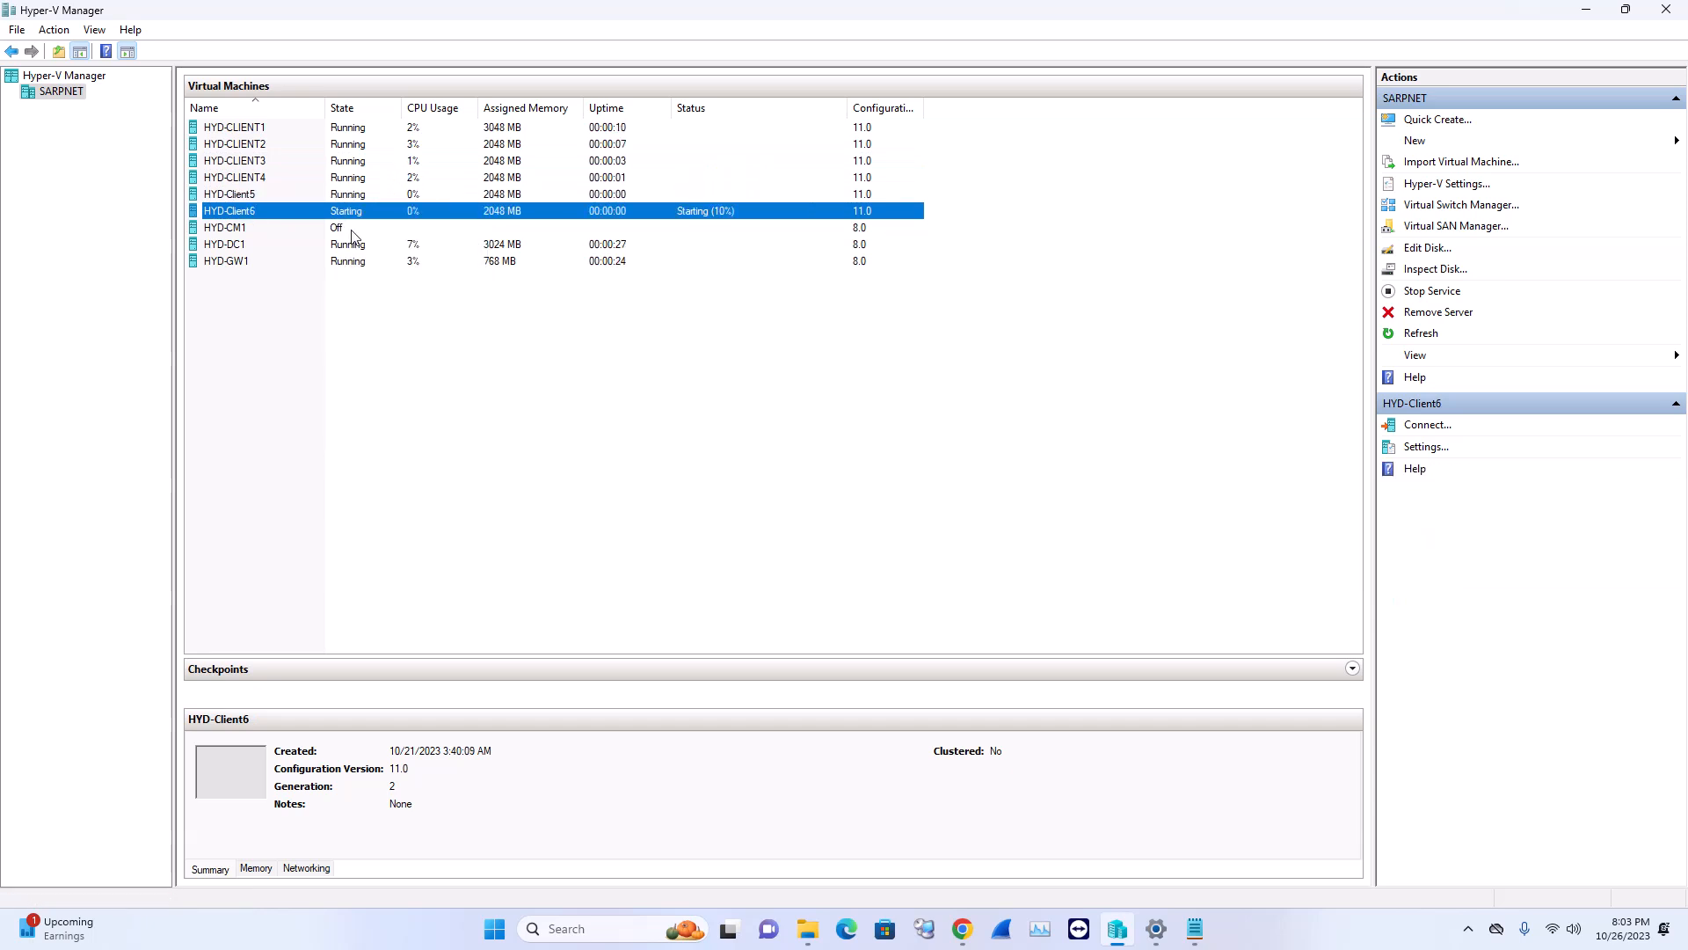
pyautogui.rightClick(352, 228)
pyautogui.click(395, 323)
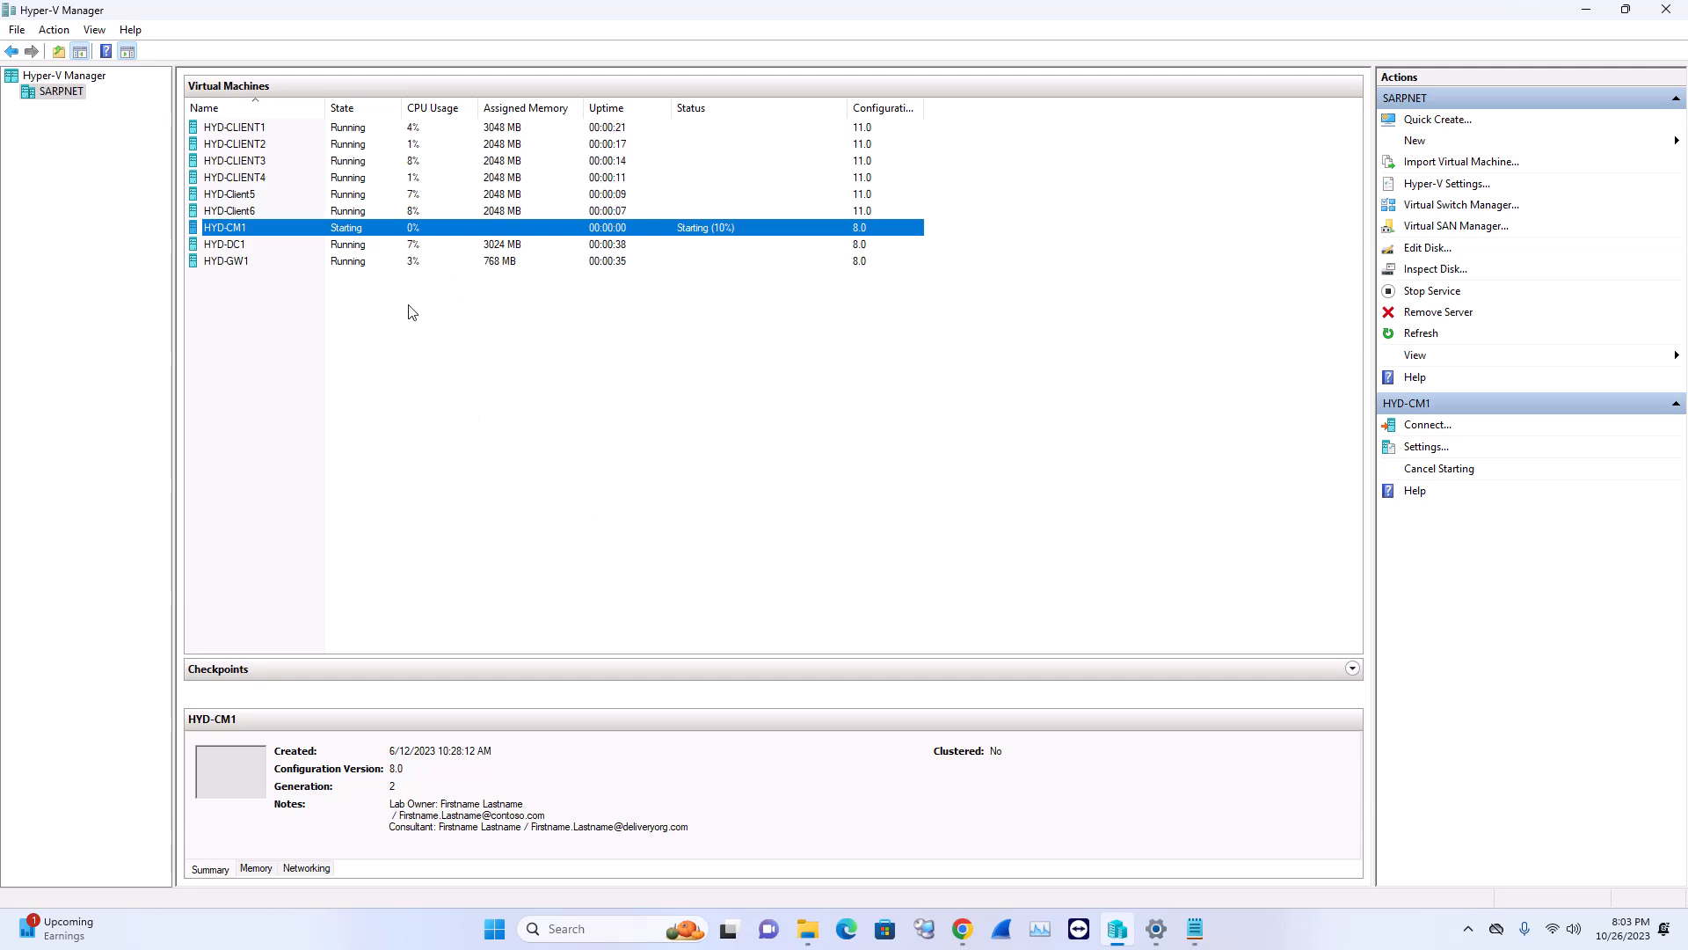
pyautogui.click(357, 262)
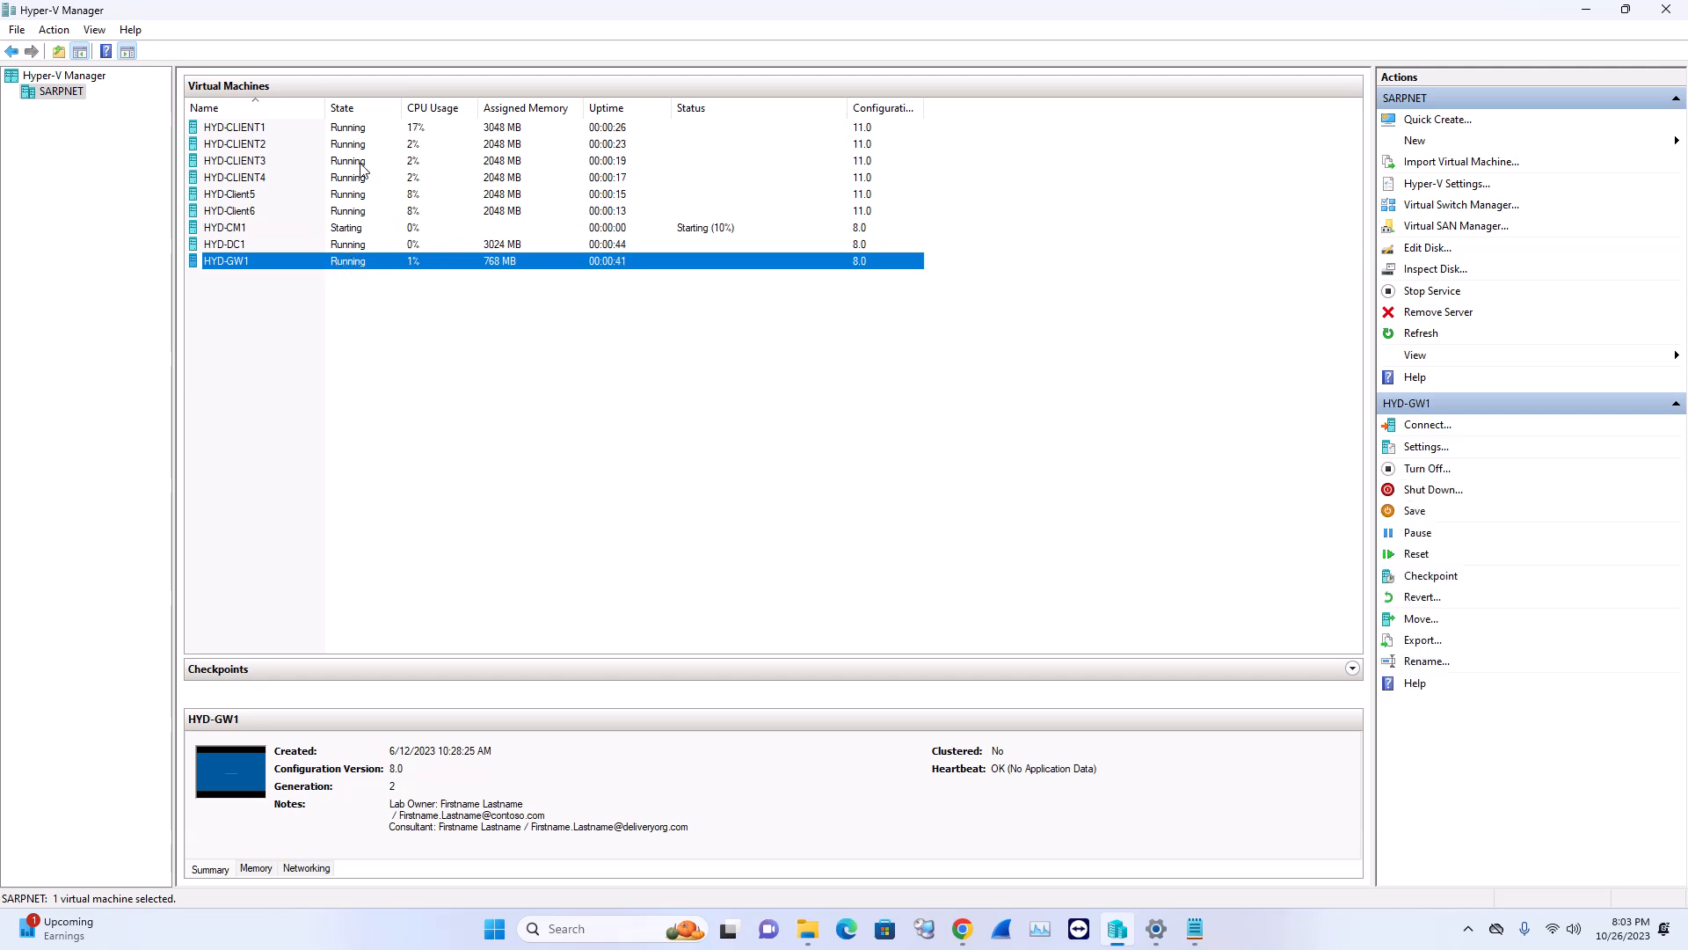
# Connect to HYD-GW1's console at the default display size and minimize it
pyautogui.rightClick(330, 268)
pyautogui.click(405, 279)
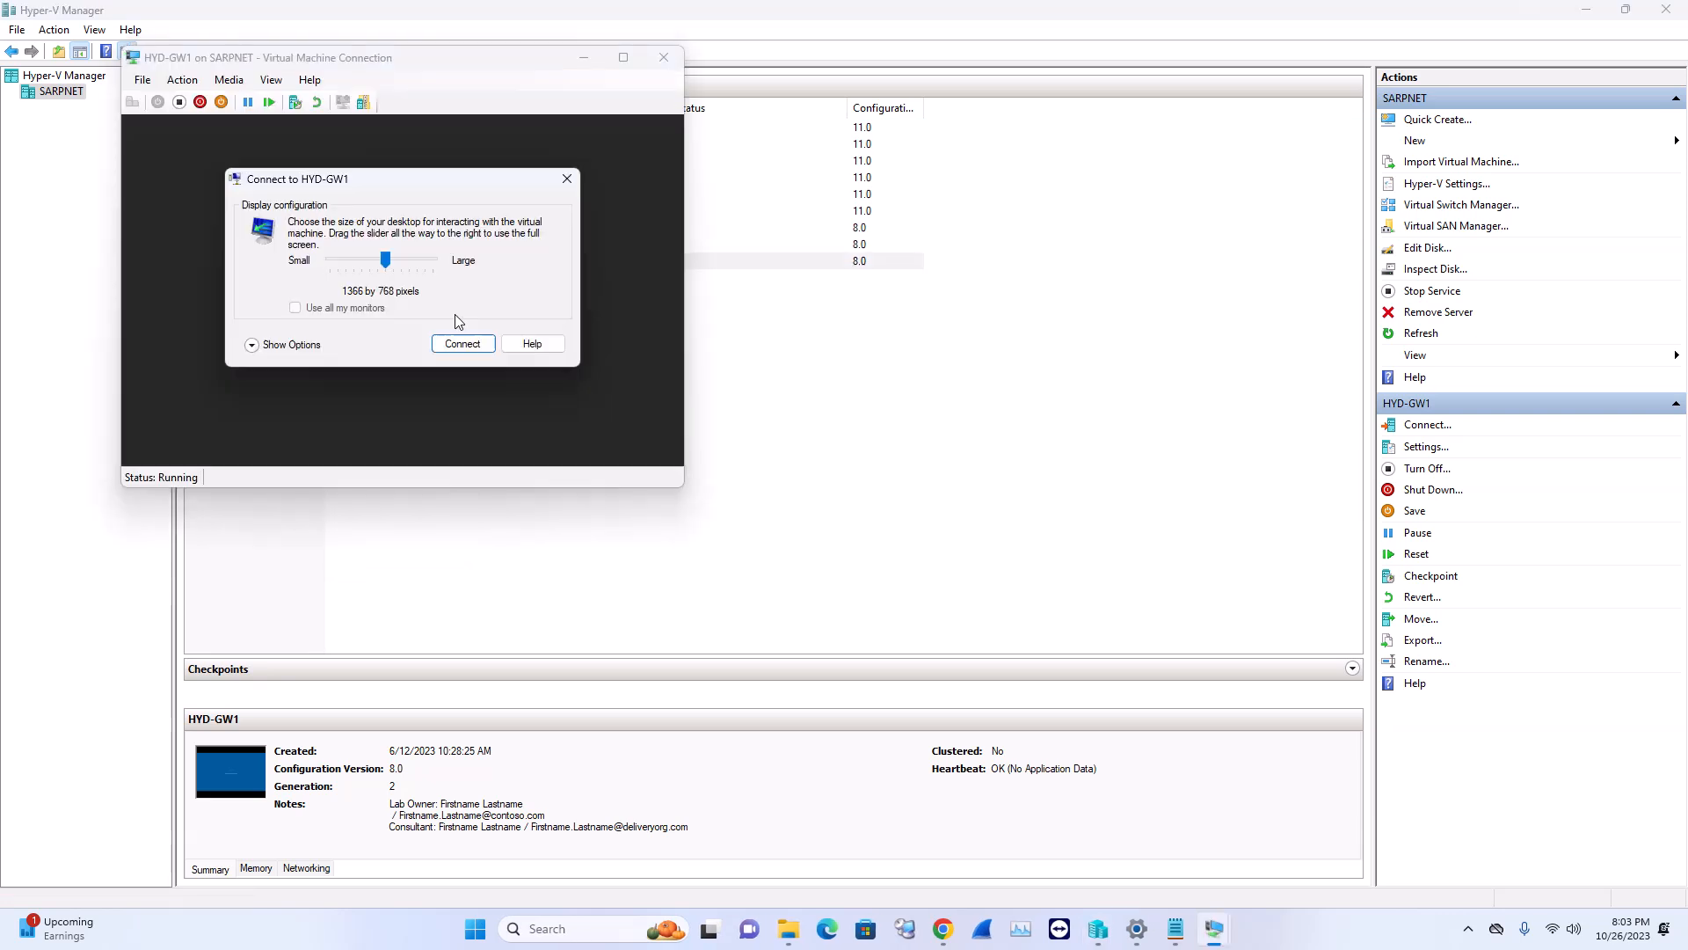
pyautogui.click(462, 350)
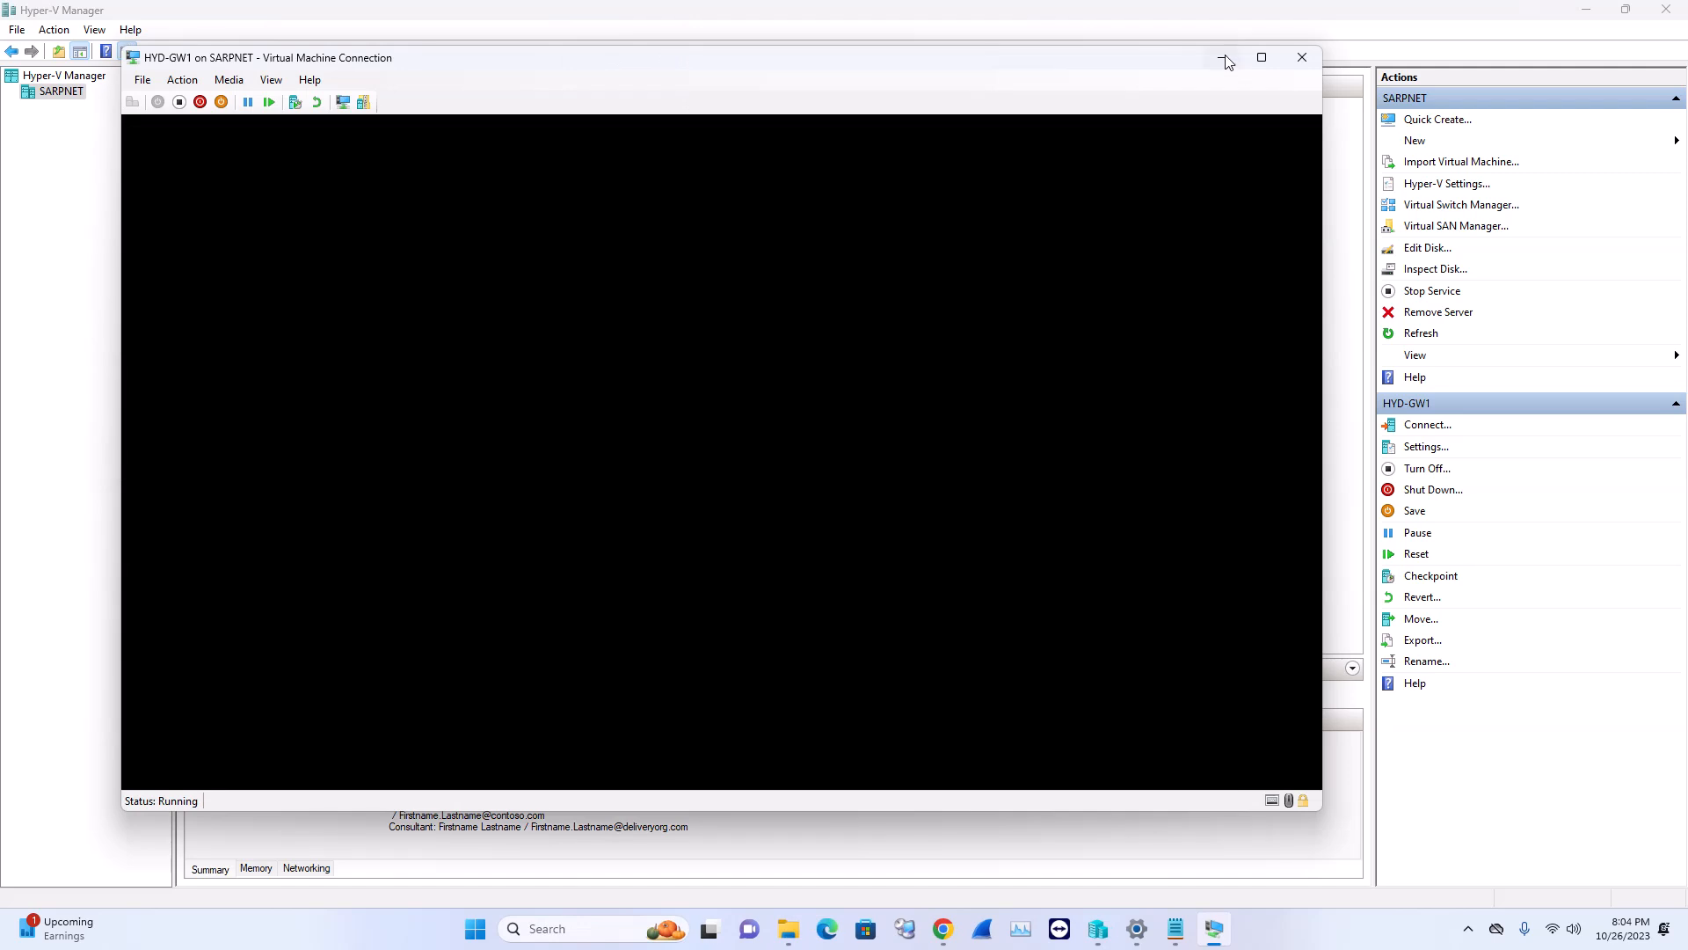
pyautogui.click(1223, 57)
# Connect to HYD-DC1's console at the default display size
pyautogui.click(346, 249)
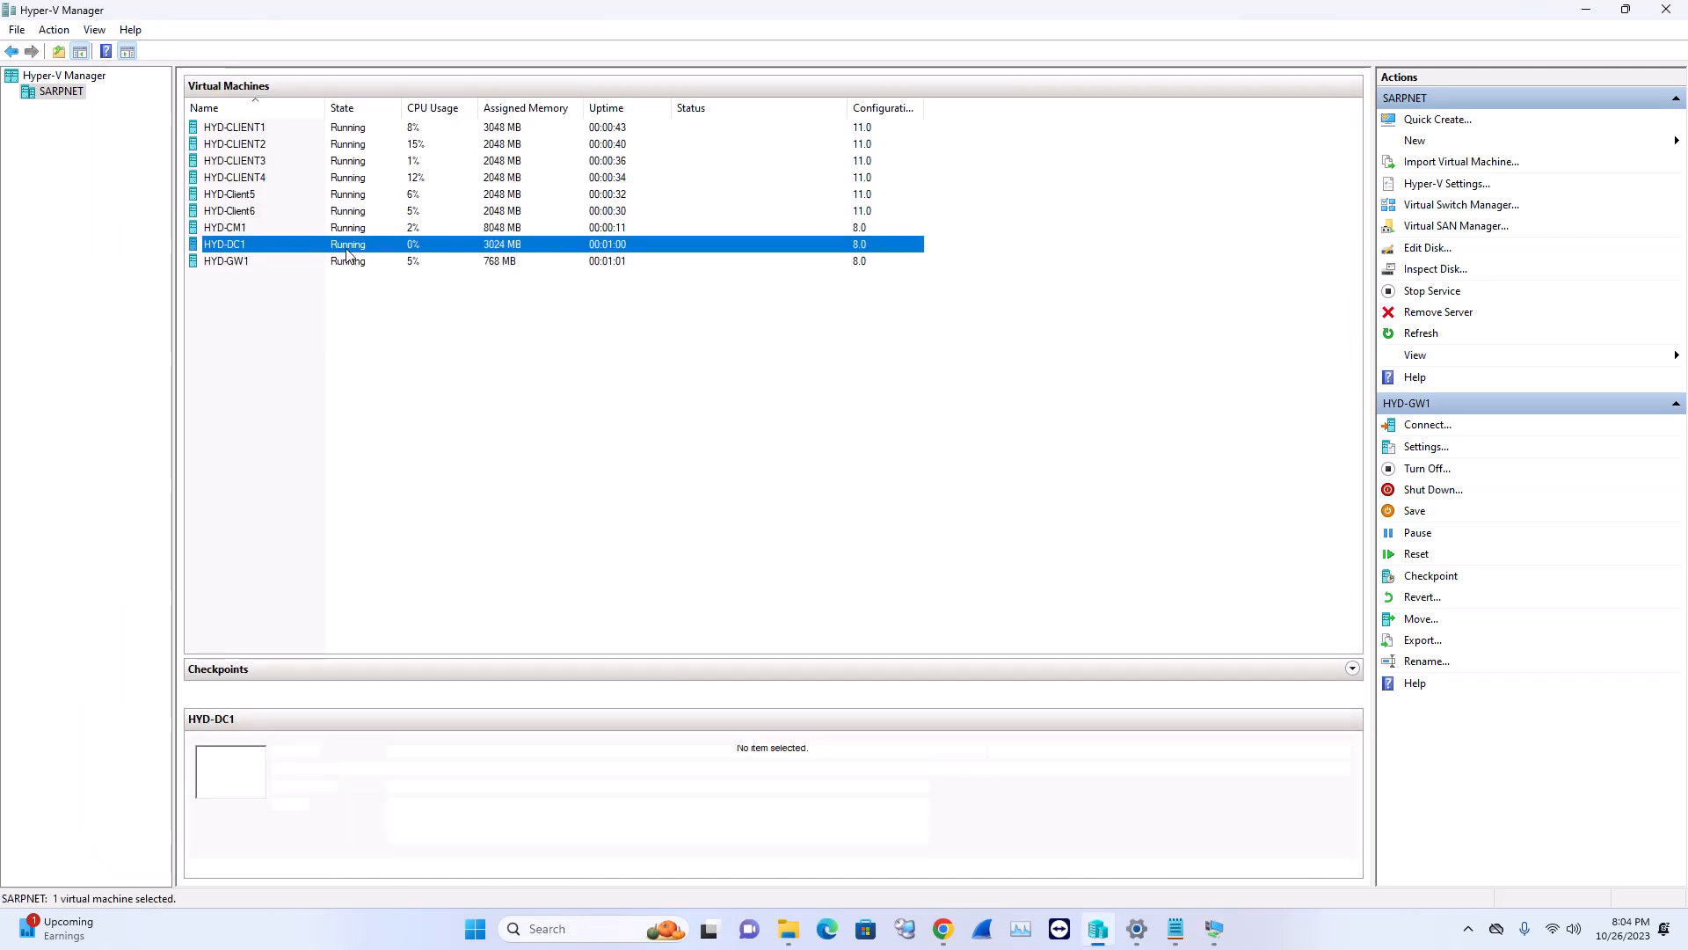
pyautogui.rightClick(345, 251)
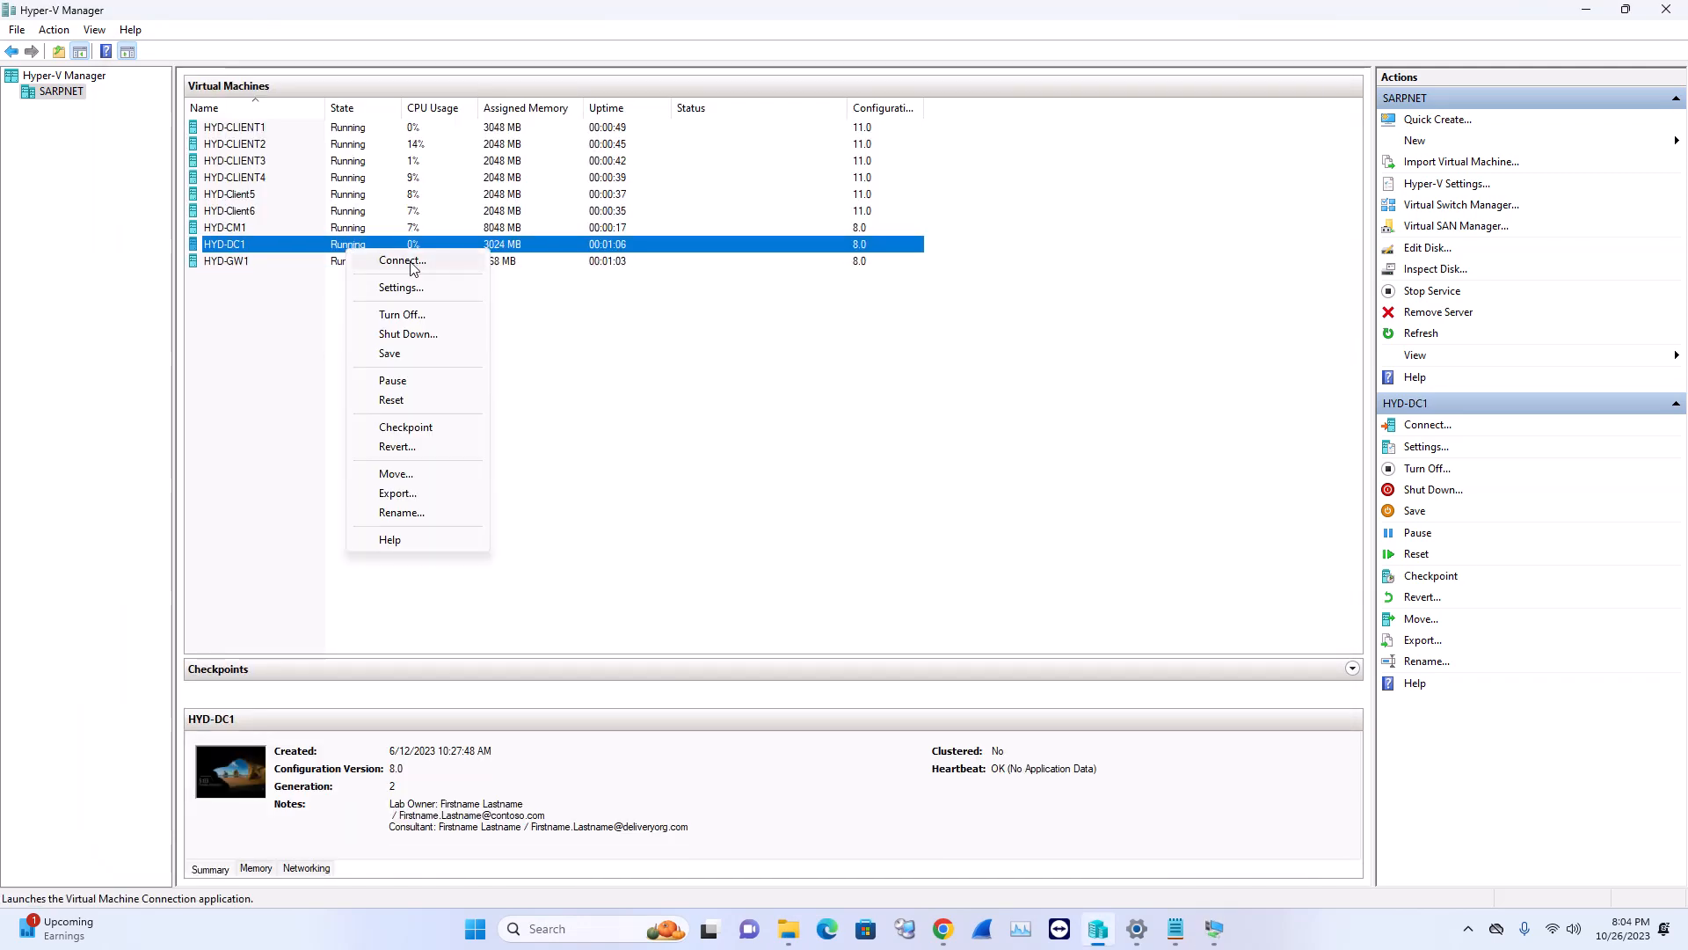
pyautogui.rightClick(332, 247)
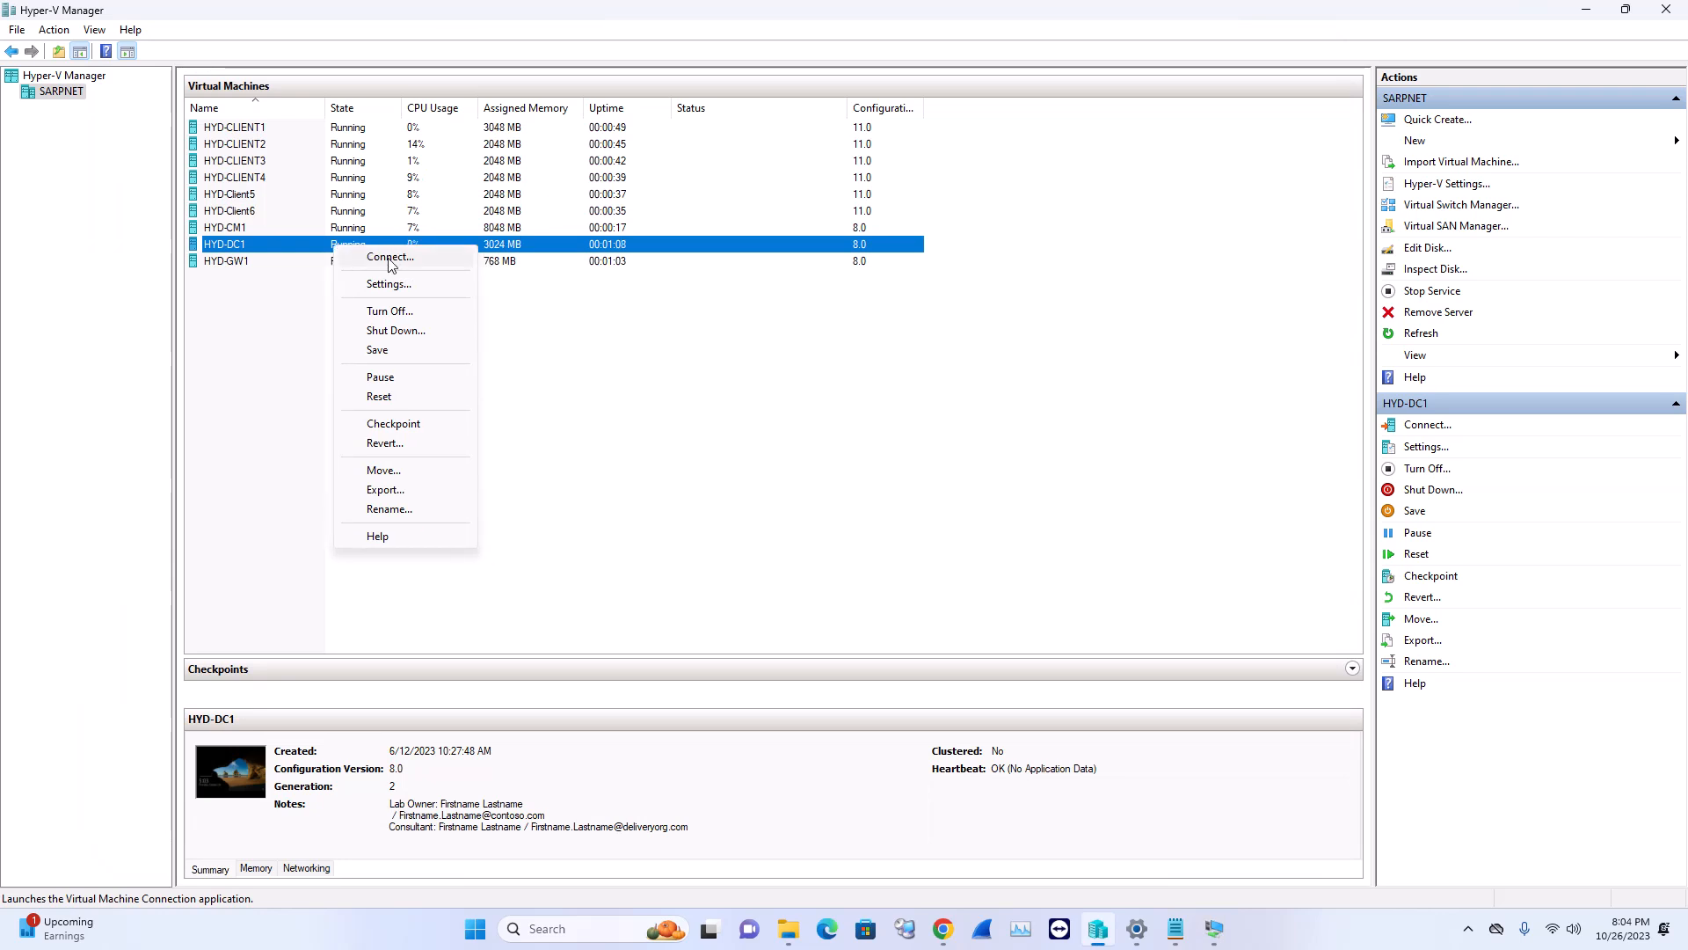
pyautogui.click(392, 257)
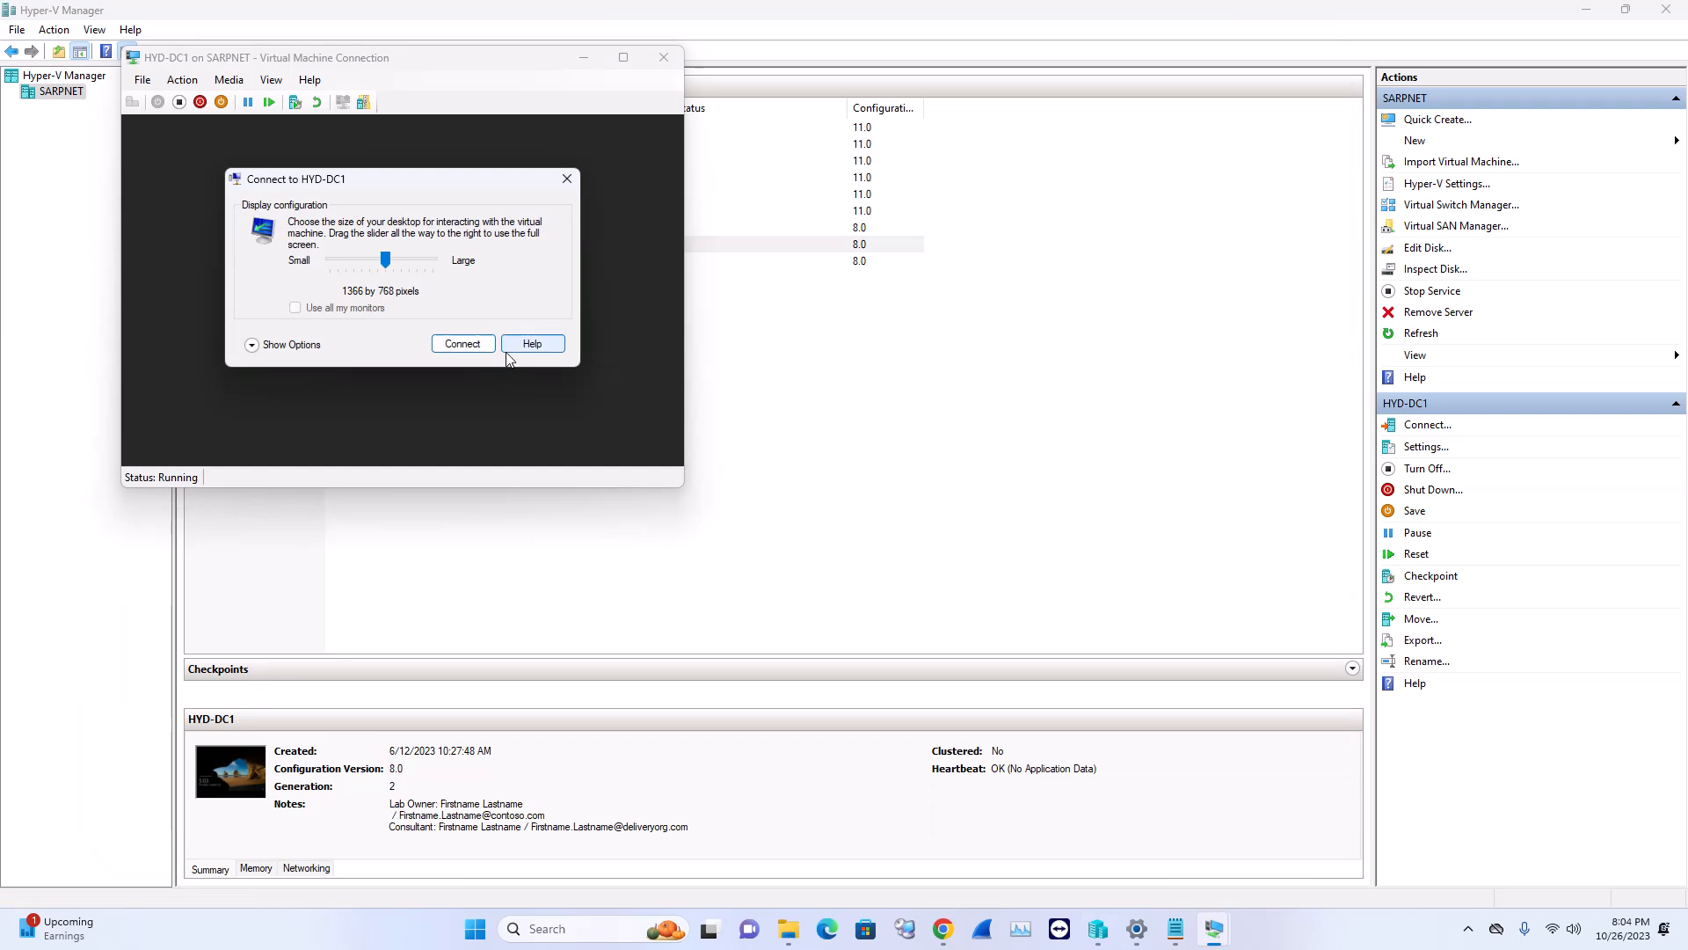
pyautogui.click(475, 342)
pyautogui.click(442, 270)
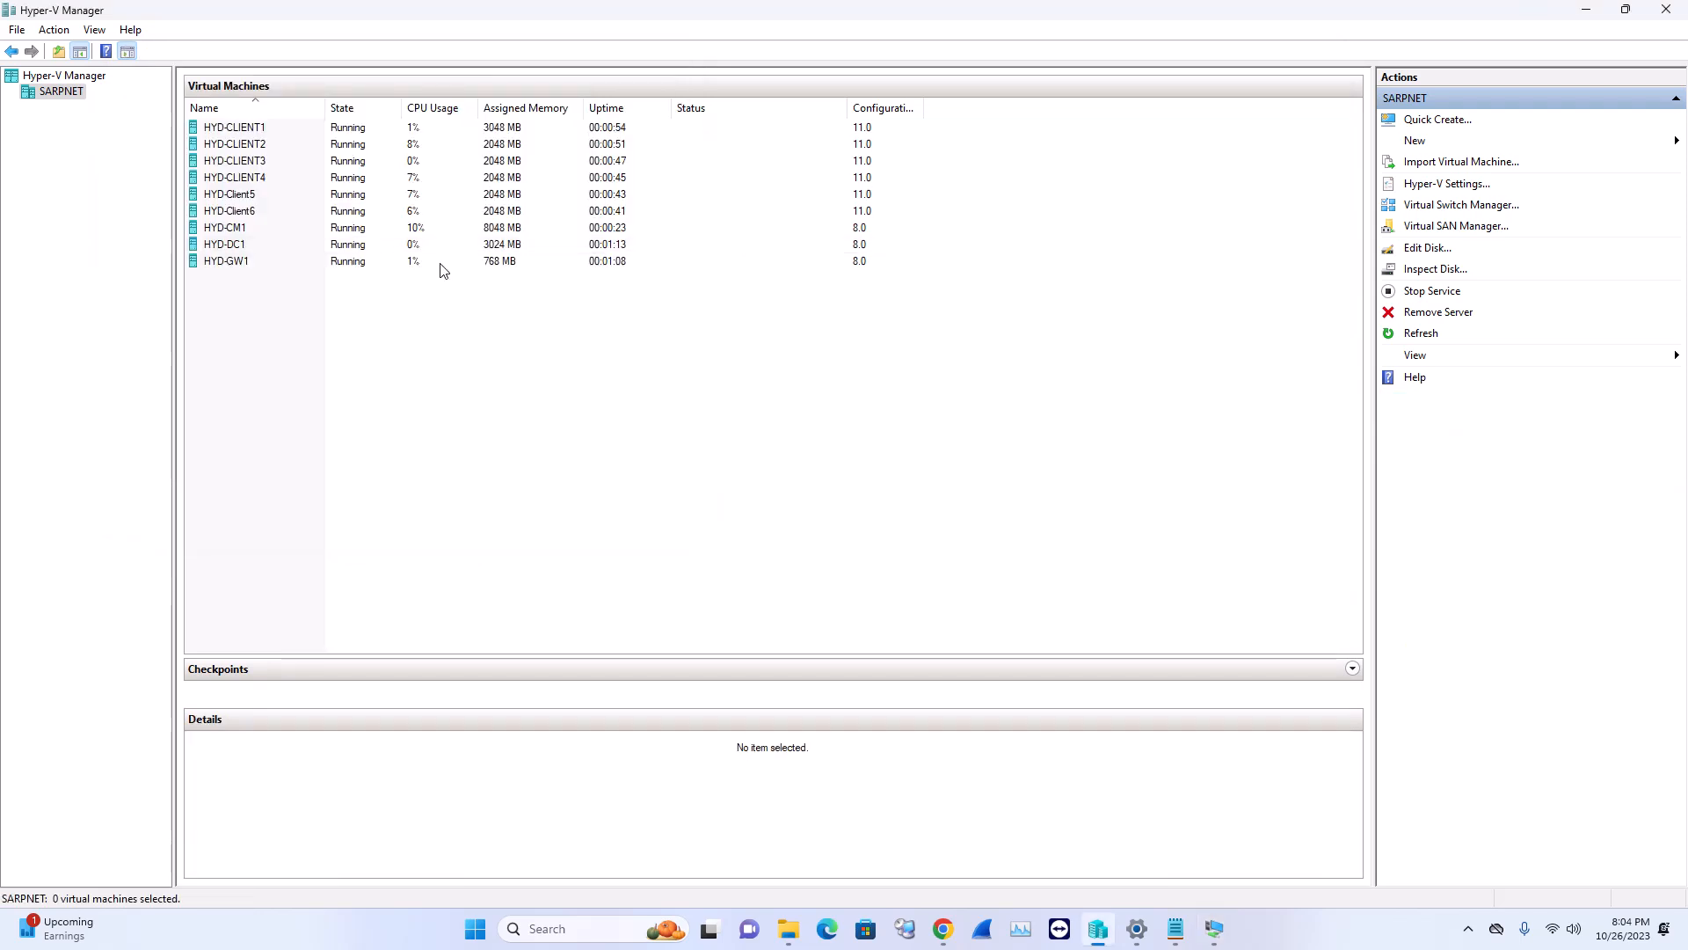
# Hide the HYD-DC1 console, then connect to HYD-CM1's console and set it aside
pyautogui.click(356, 227)
pyautogui.rightClick(356, 226)
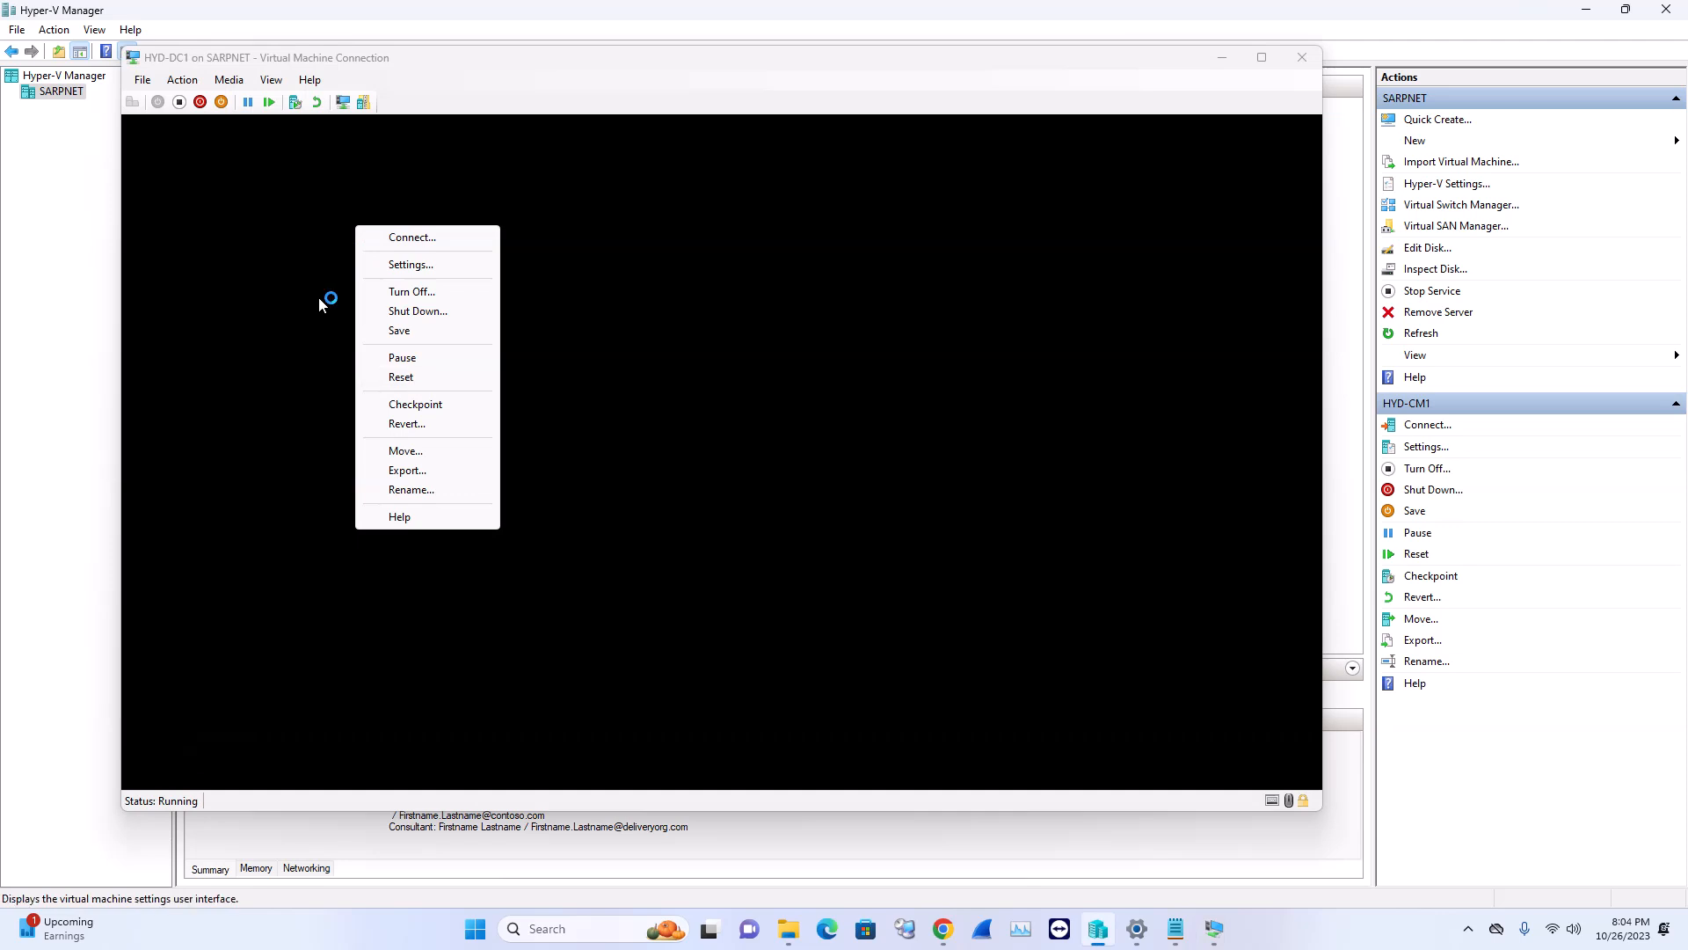
pyautogui.click(1052, 23)
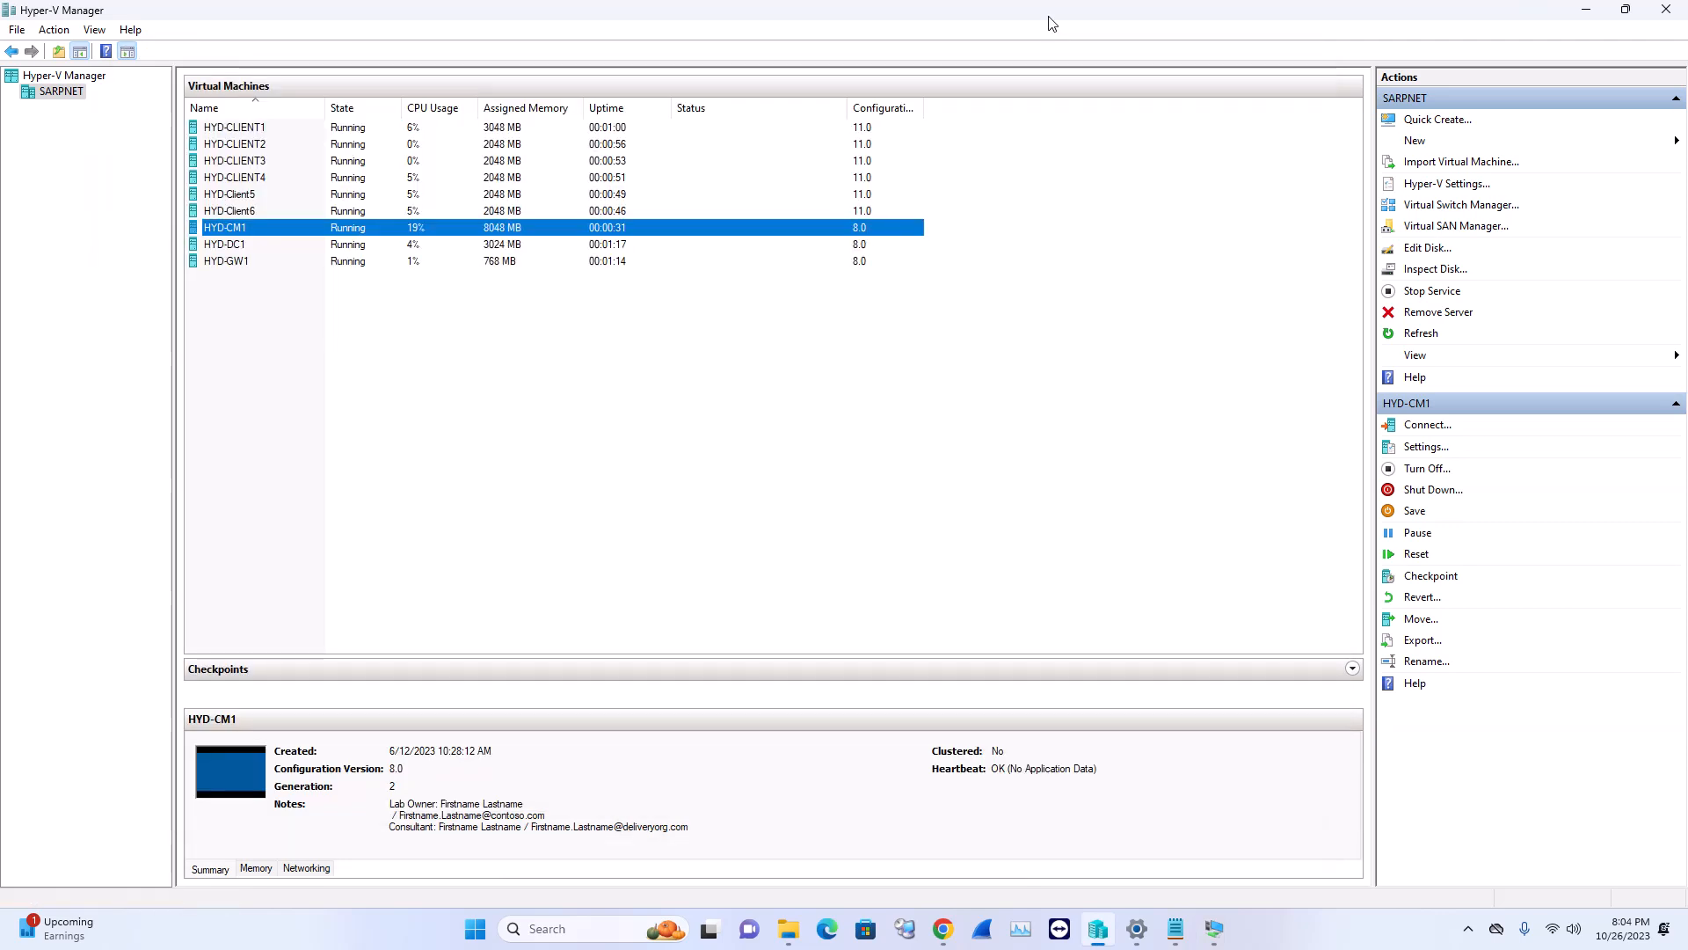
pyautogui.rightClick(335, 228)
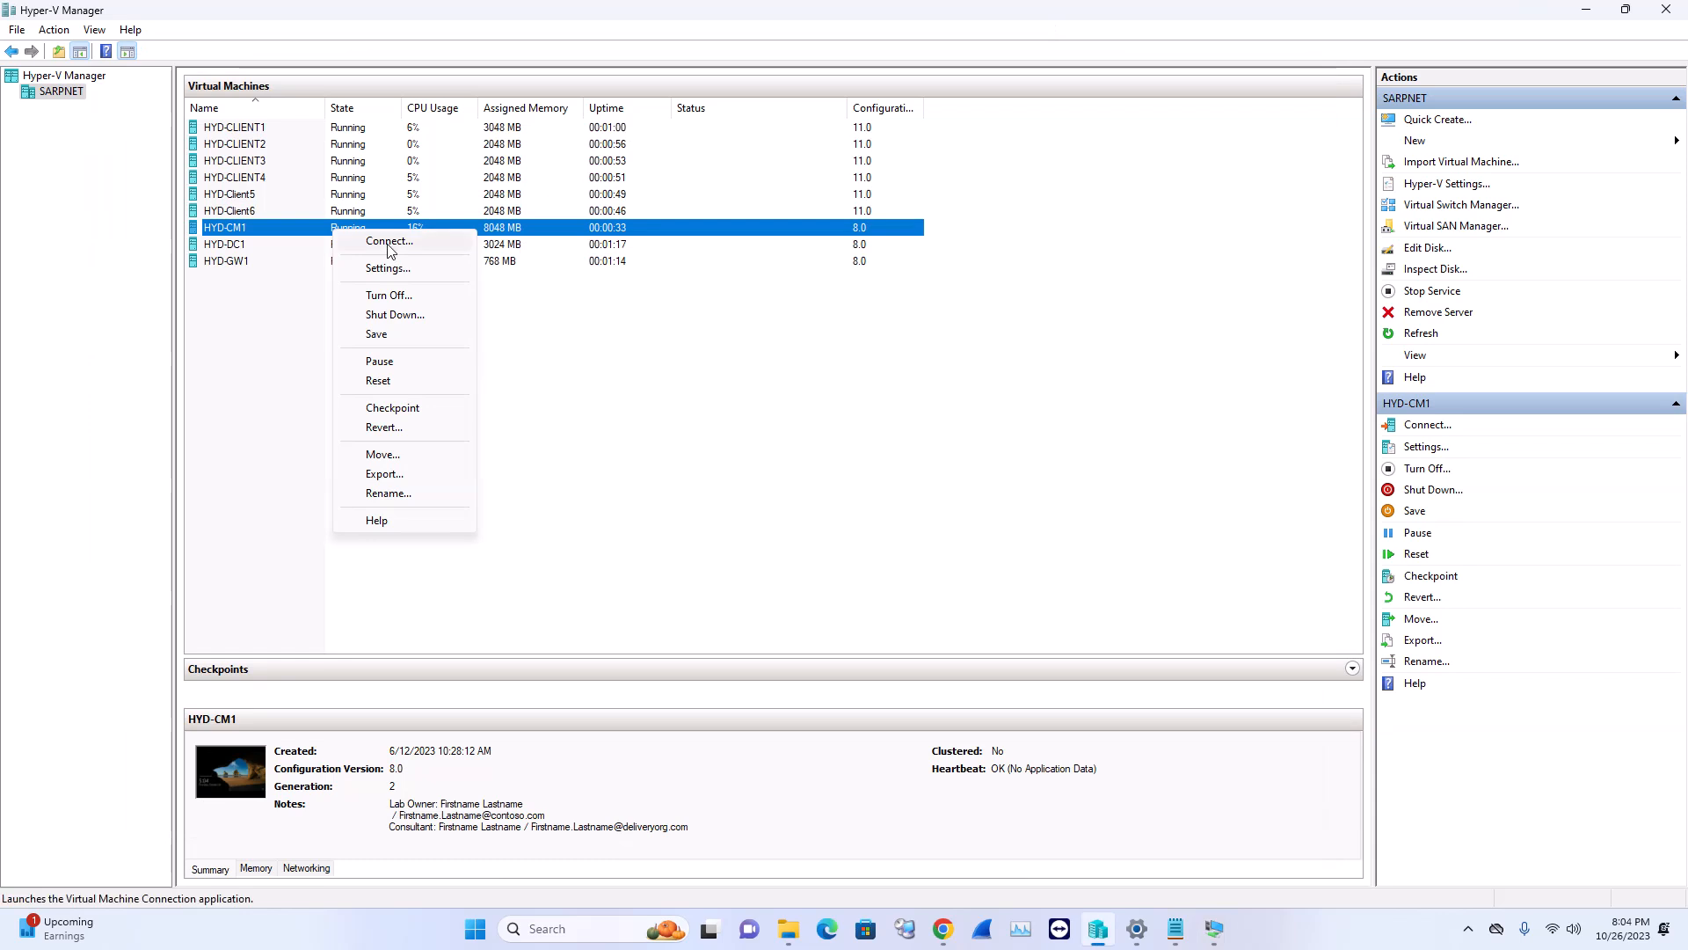
pyautogui.click(388, 242)
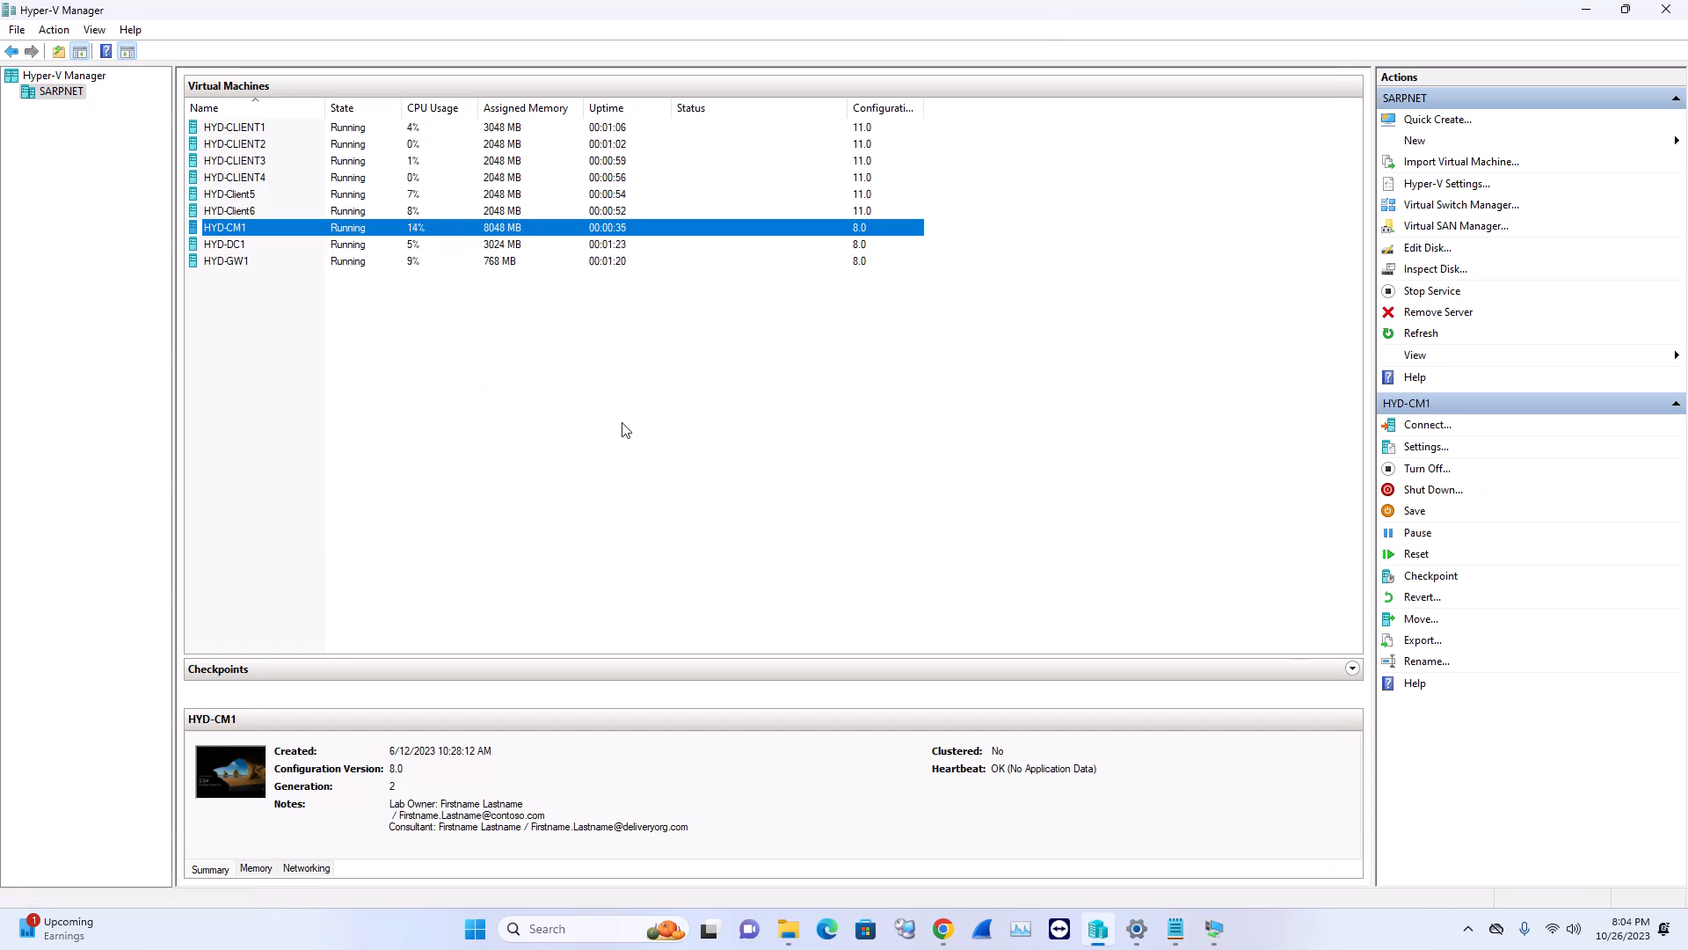
pyautogui.click(463, 344)
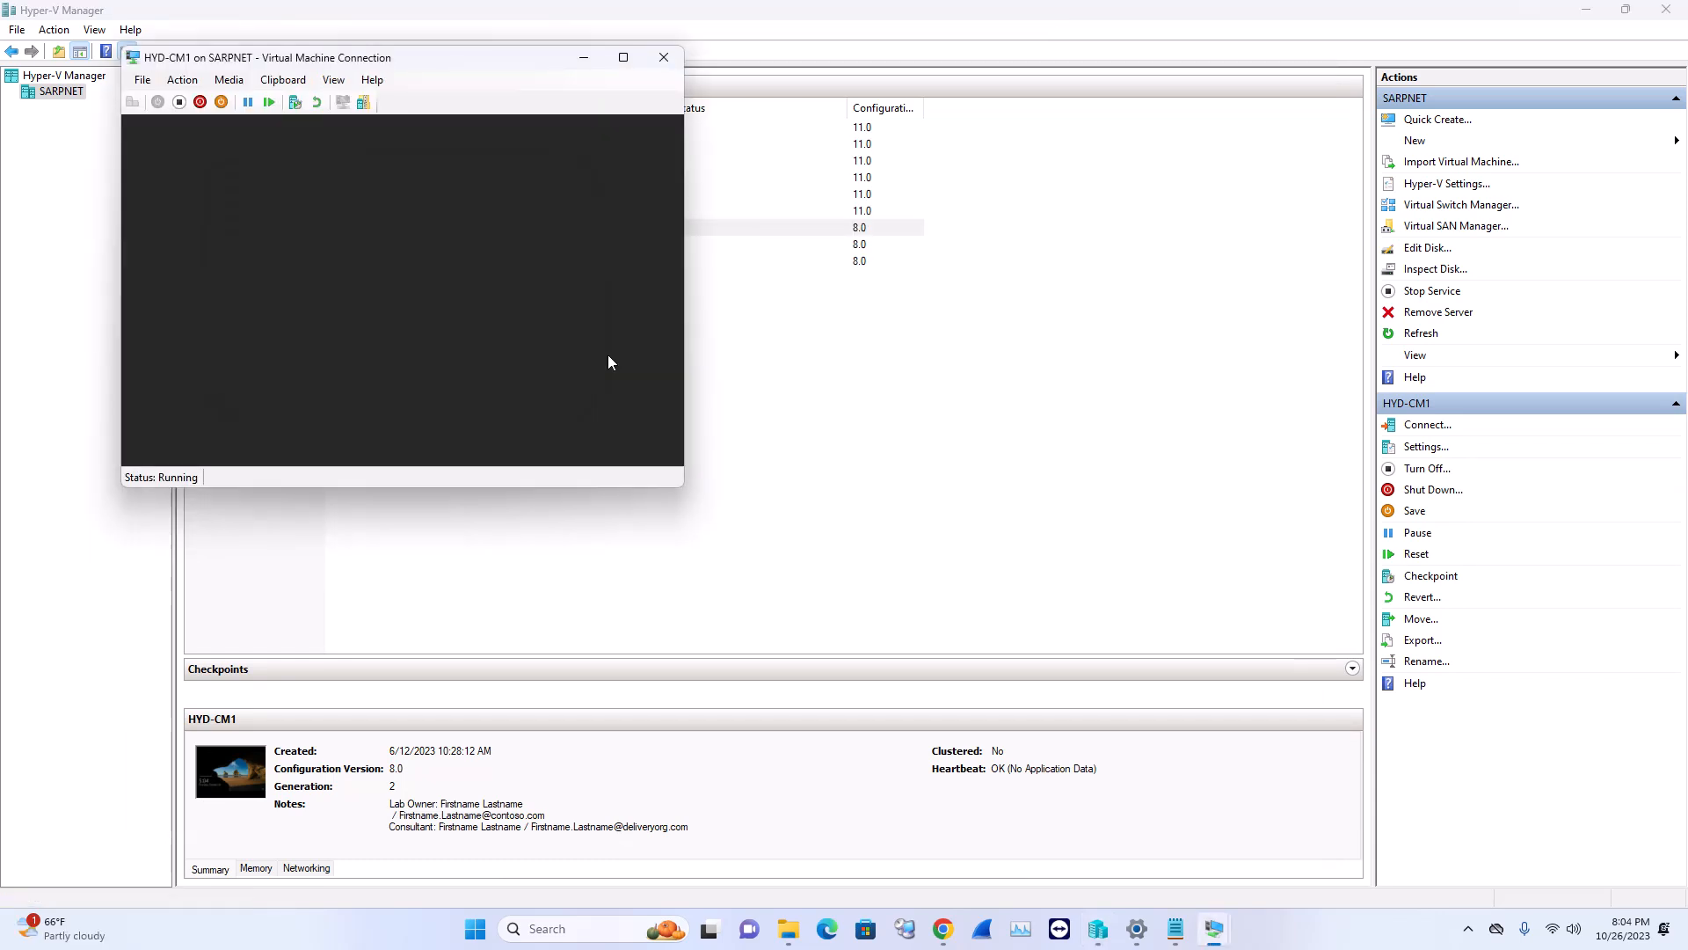
pyautogui.click(583, 58)
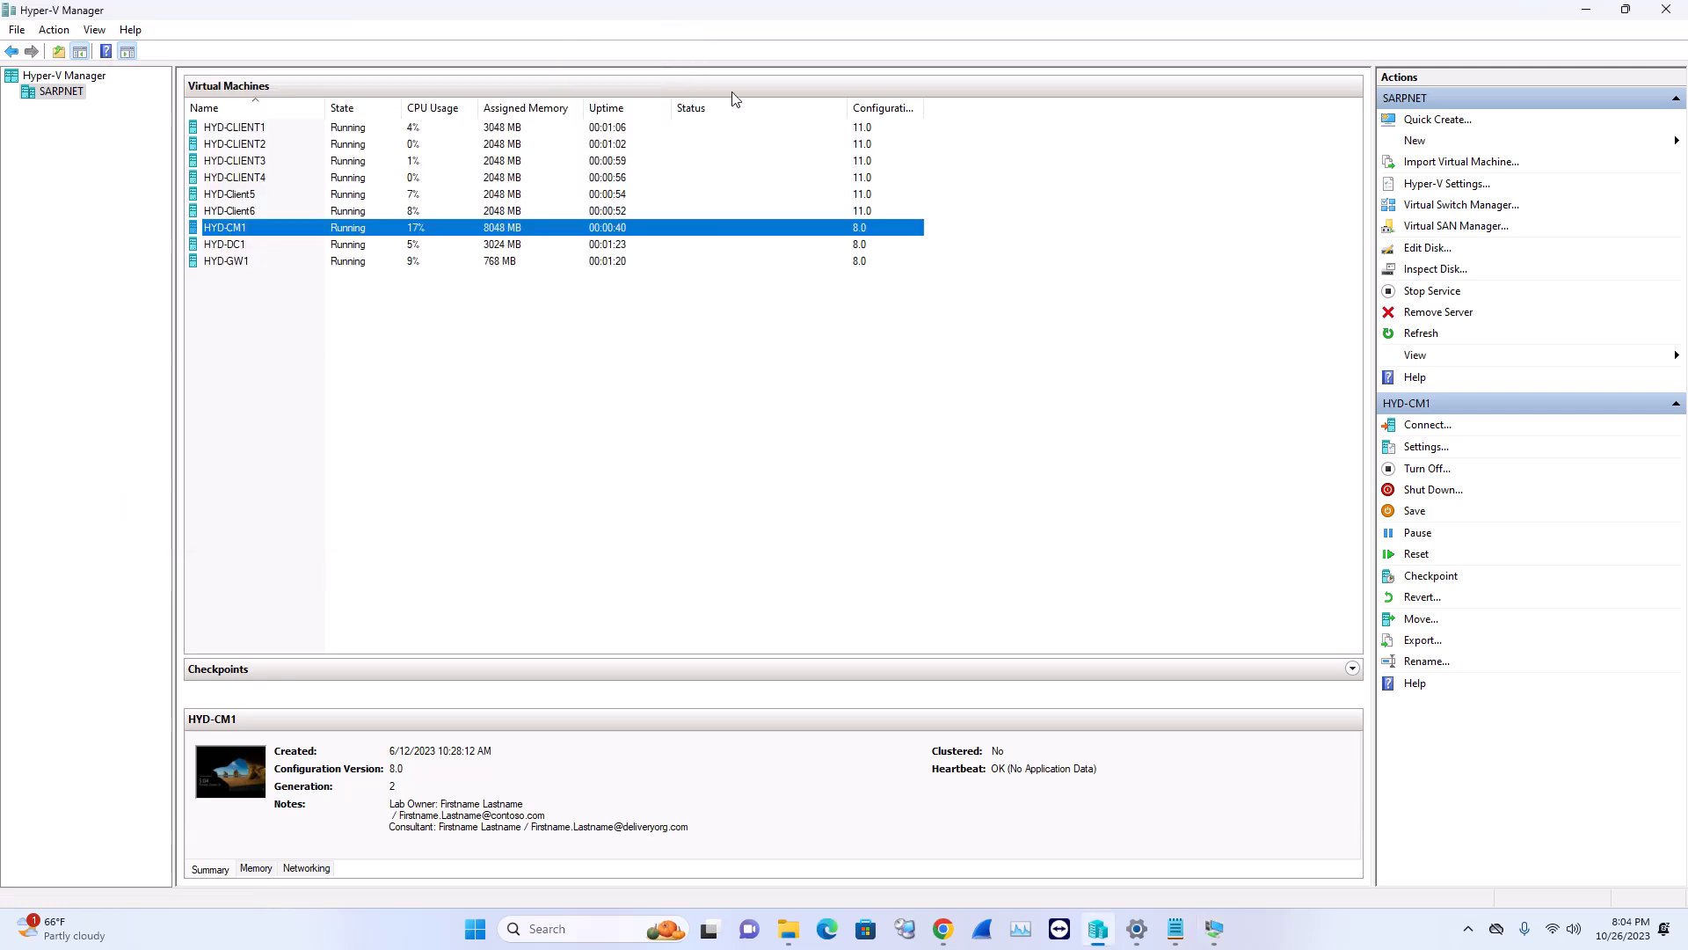
# Select HYD-CLIENT1, then bring HYD-DC1's console with its administrator sign-in screen to the front
pyautogui.click(330, 125)
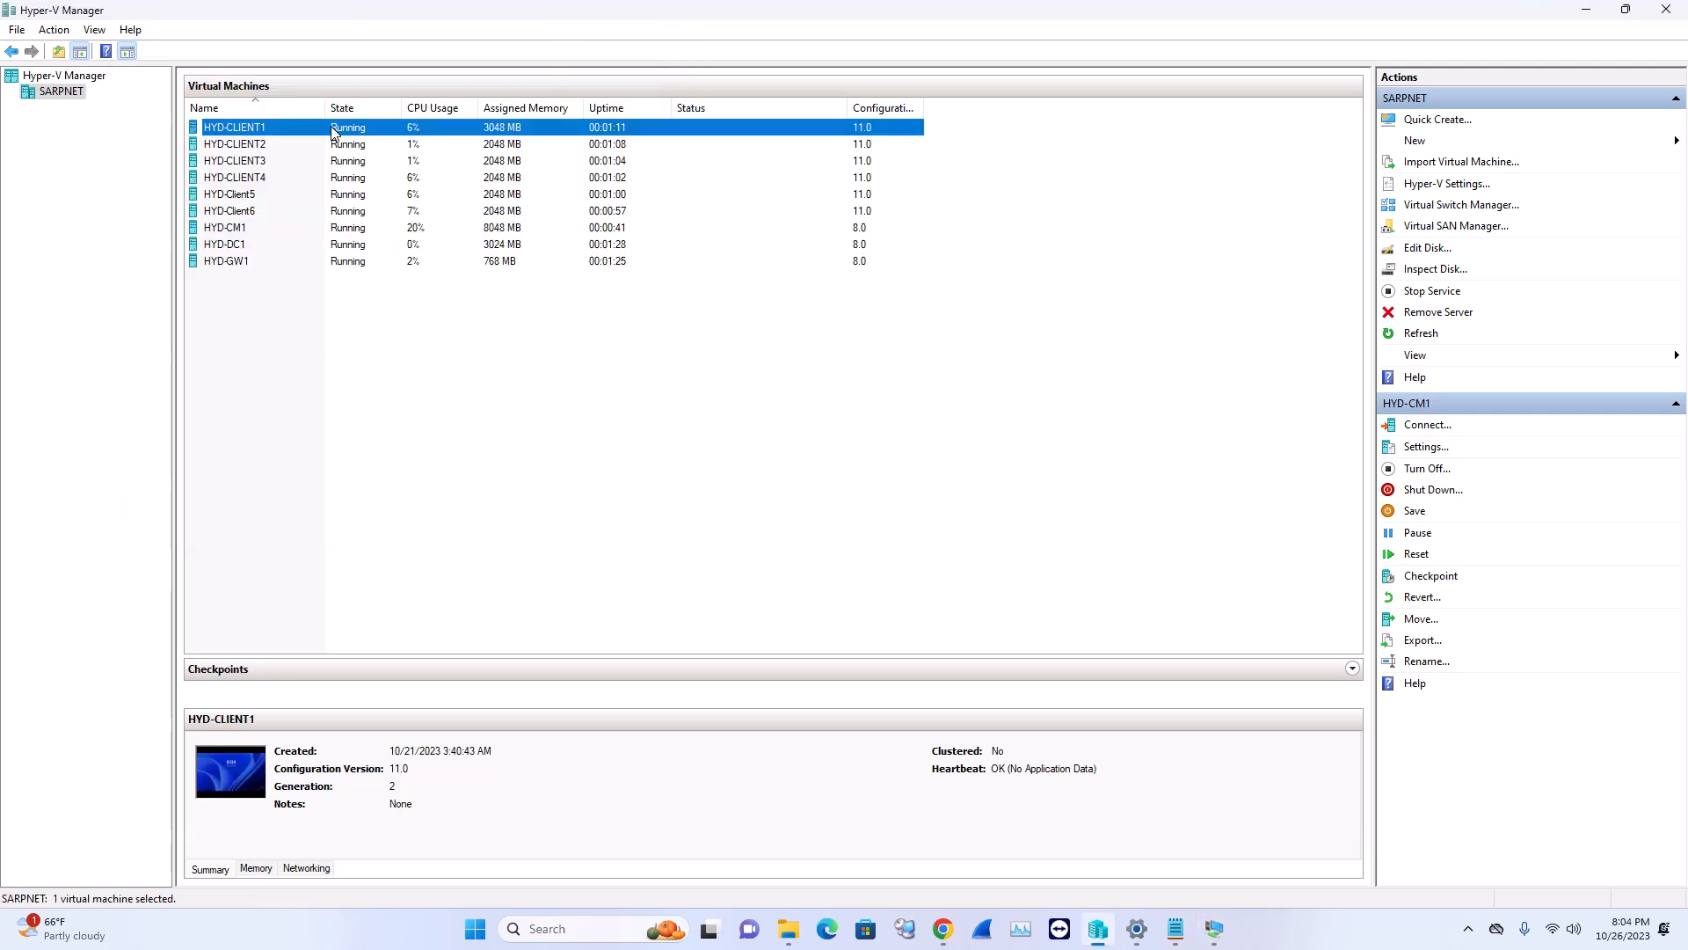
pyautogui.rightClick(331, 125)
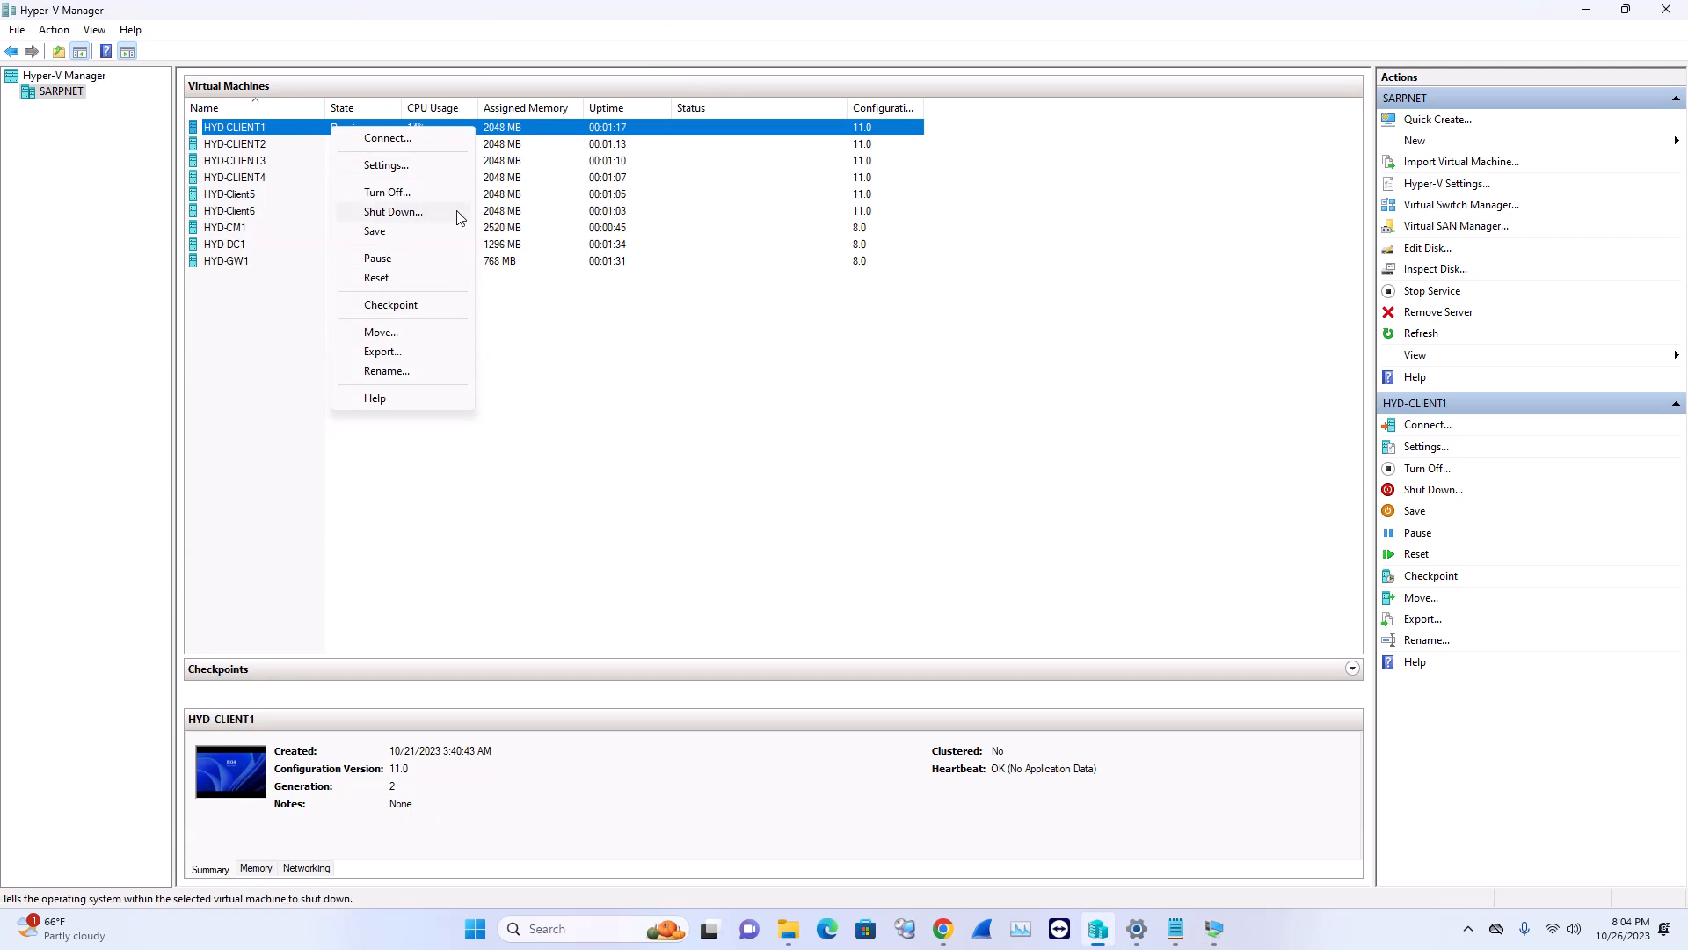
pyautogui.click(512, 342)
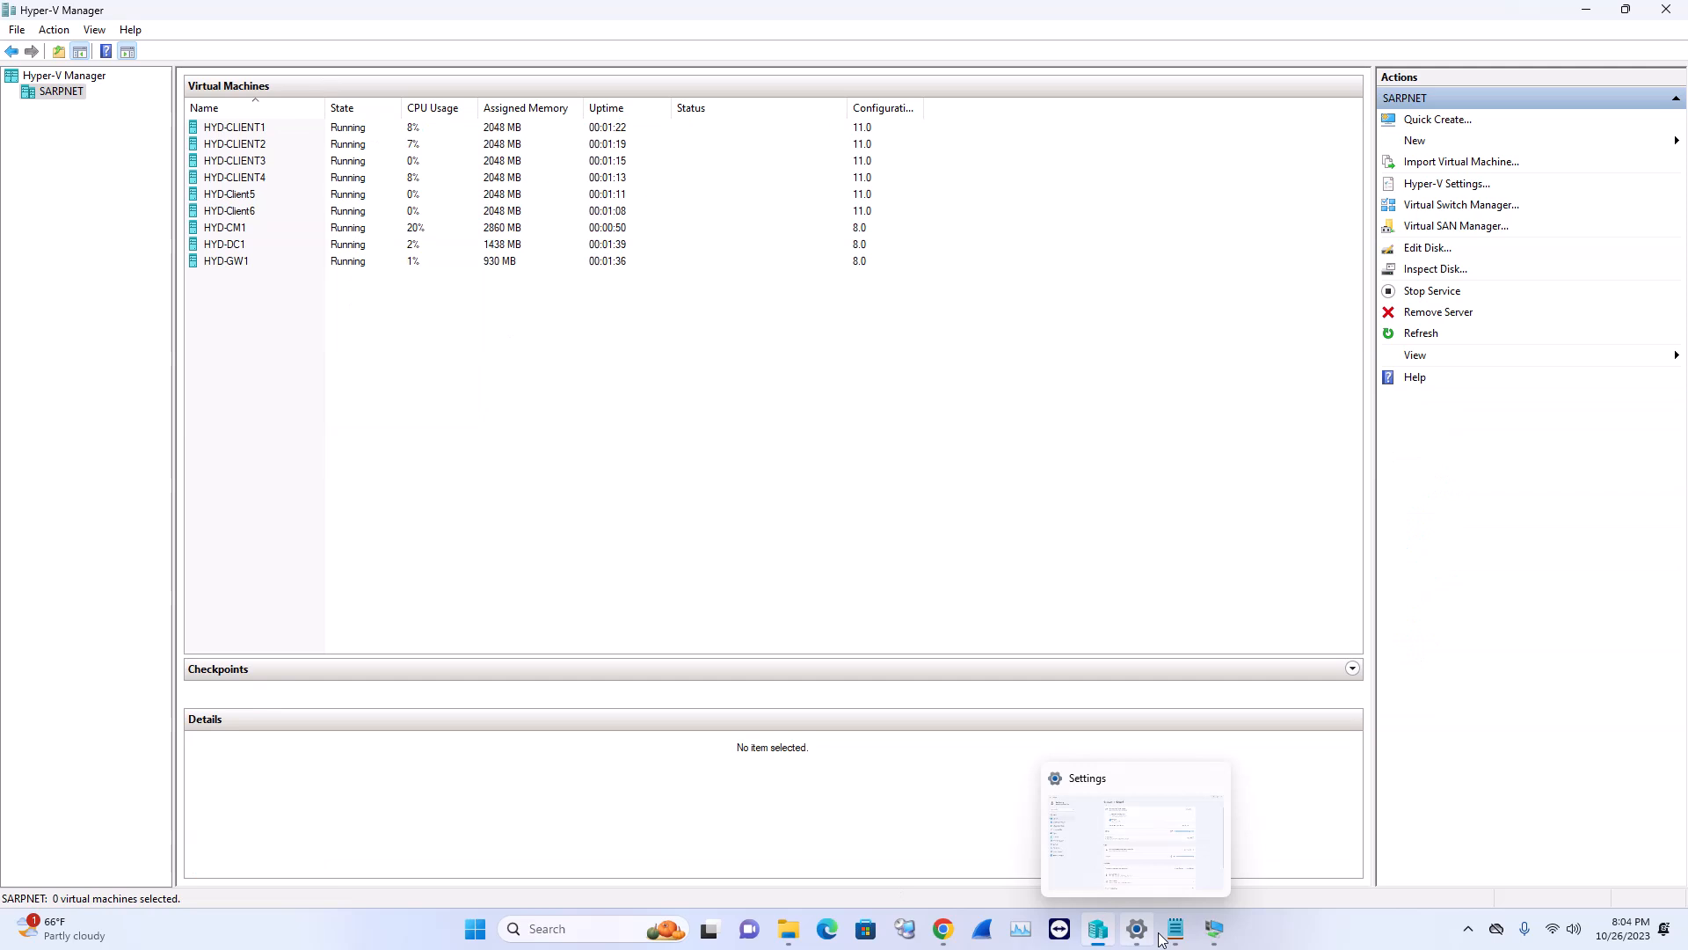
pyautogui.moveTo(1214, 929)
pyautogui.click(1232, 845)
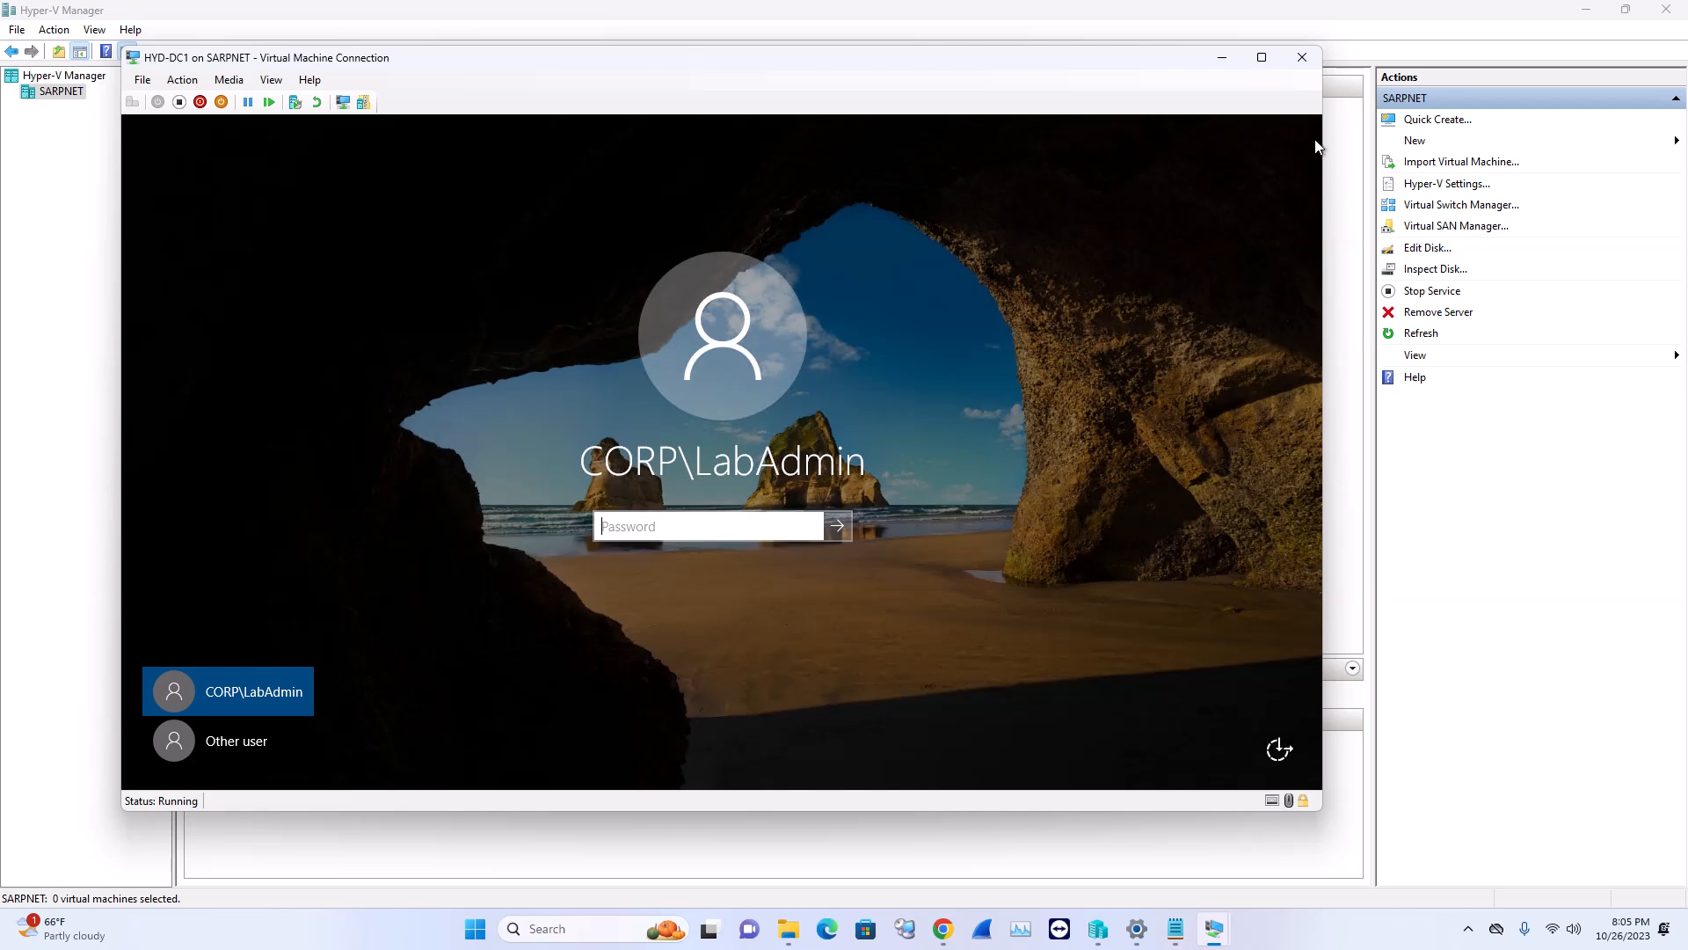
# Sign in to HYD-GW1 with the lab administrator password
pyautogui.moveTo(1198, 947)
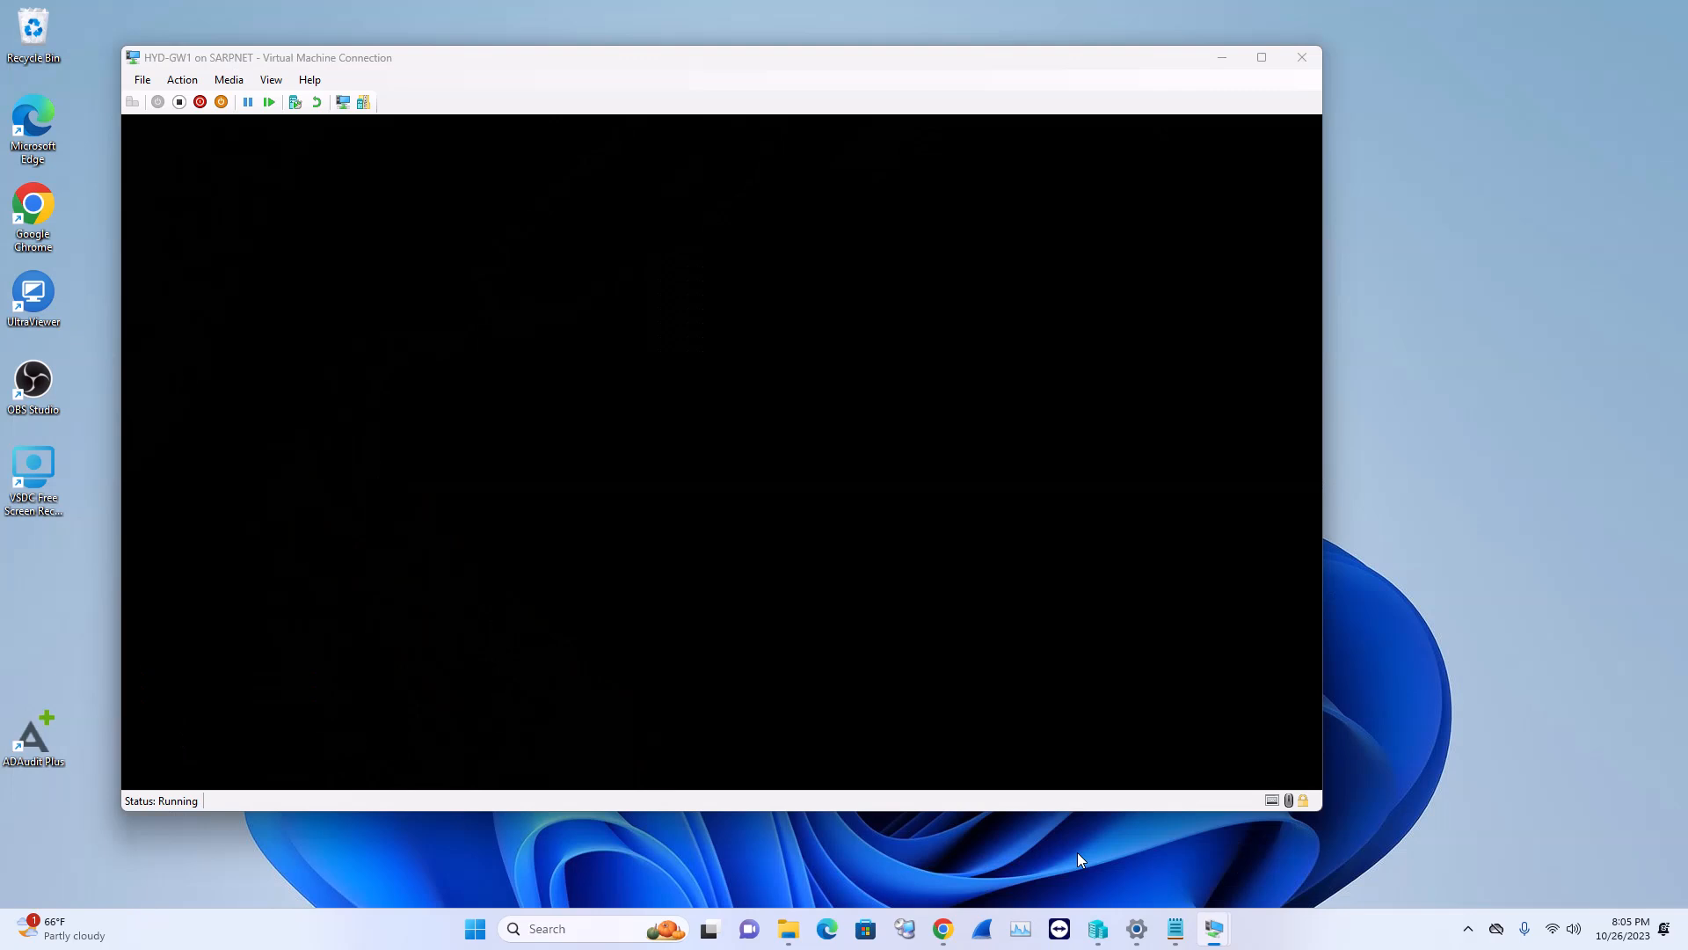
pyautogui.click(1078, 851)
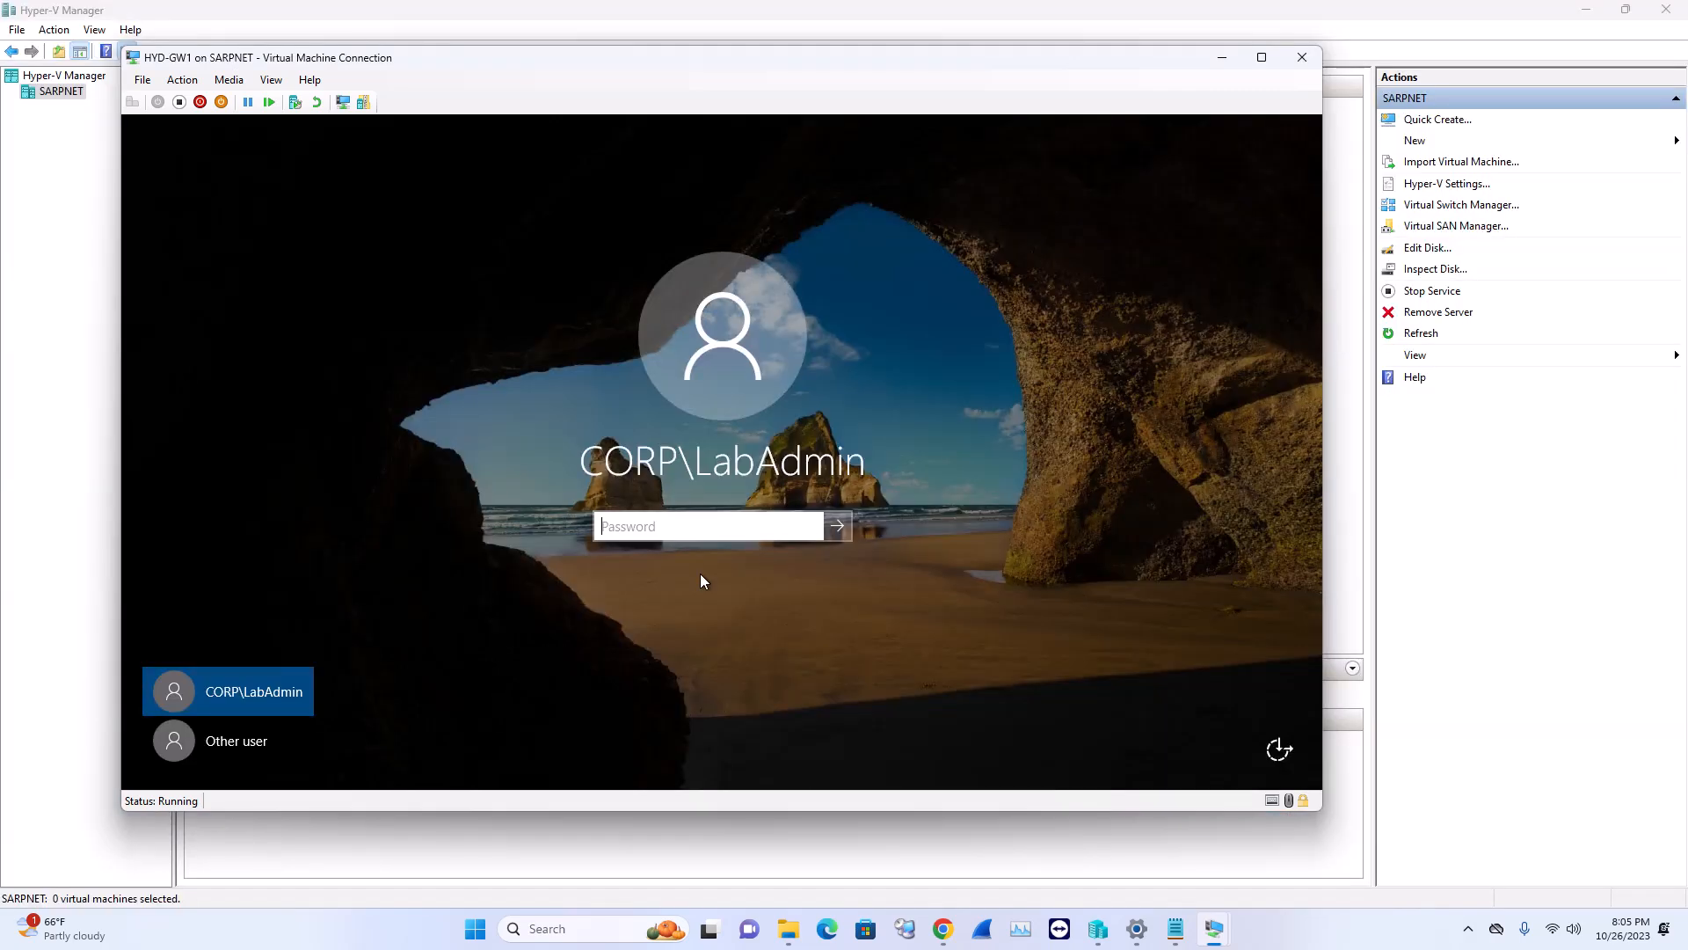
pyautogui.click(698, 526)
pyautogui.write('•')
pyautogui.press('capslock')
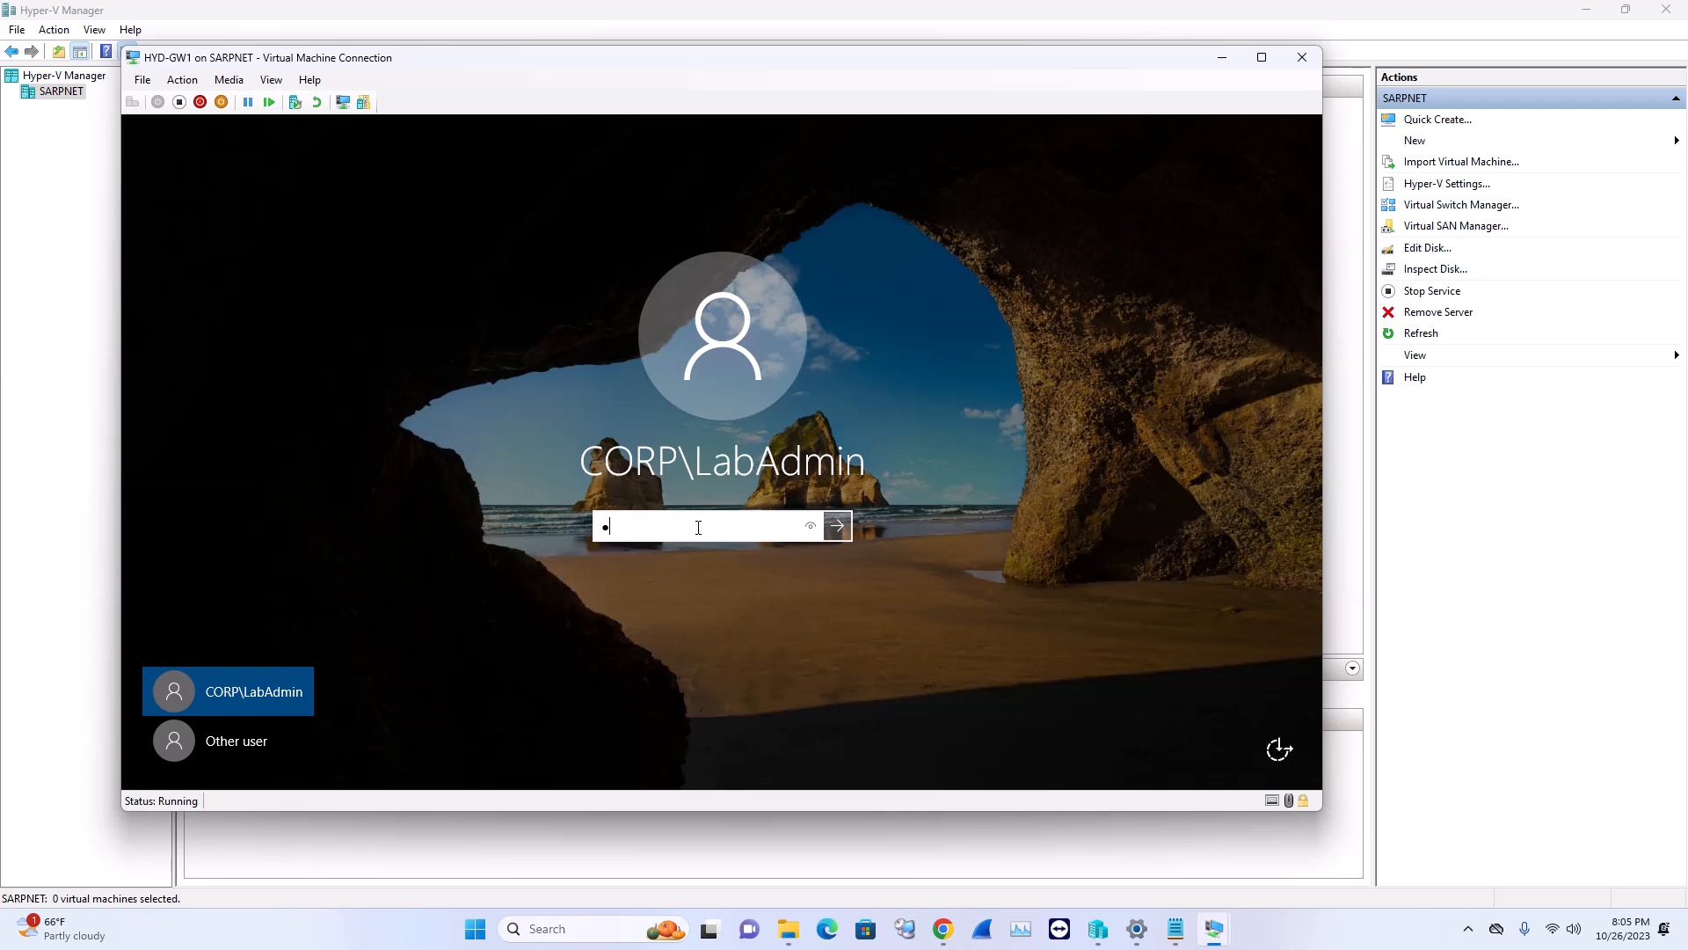
pyautogui.write('•••••••')
pyautogui.press('Return')
# Sign in to HYD-DC1 as lab administrator, retyping the password after an incorrect-password error
pyautogui.moveTo(1215, 928)
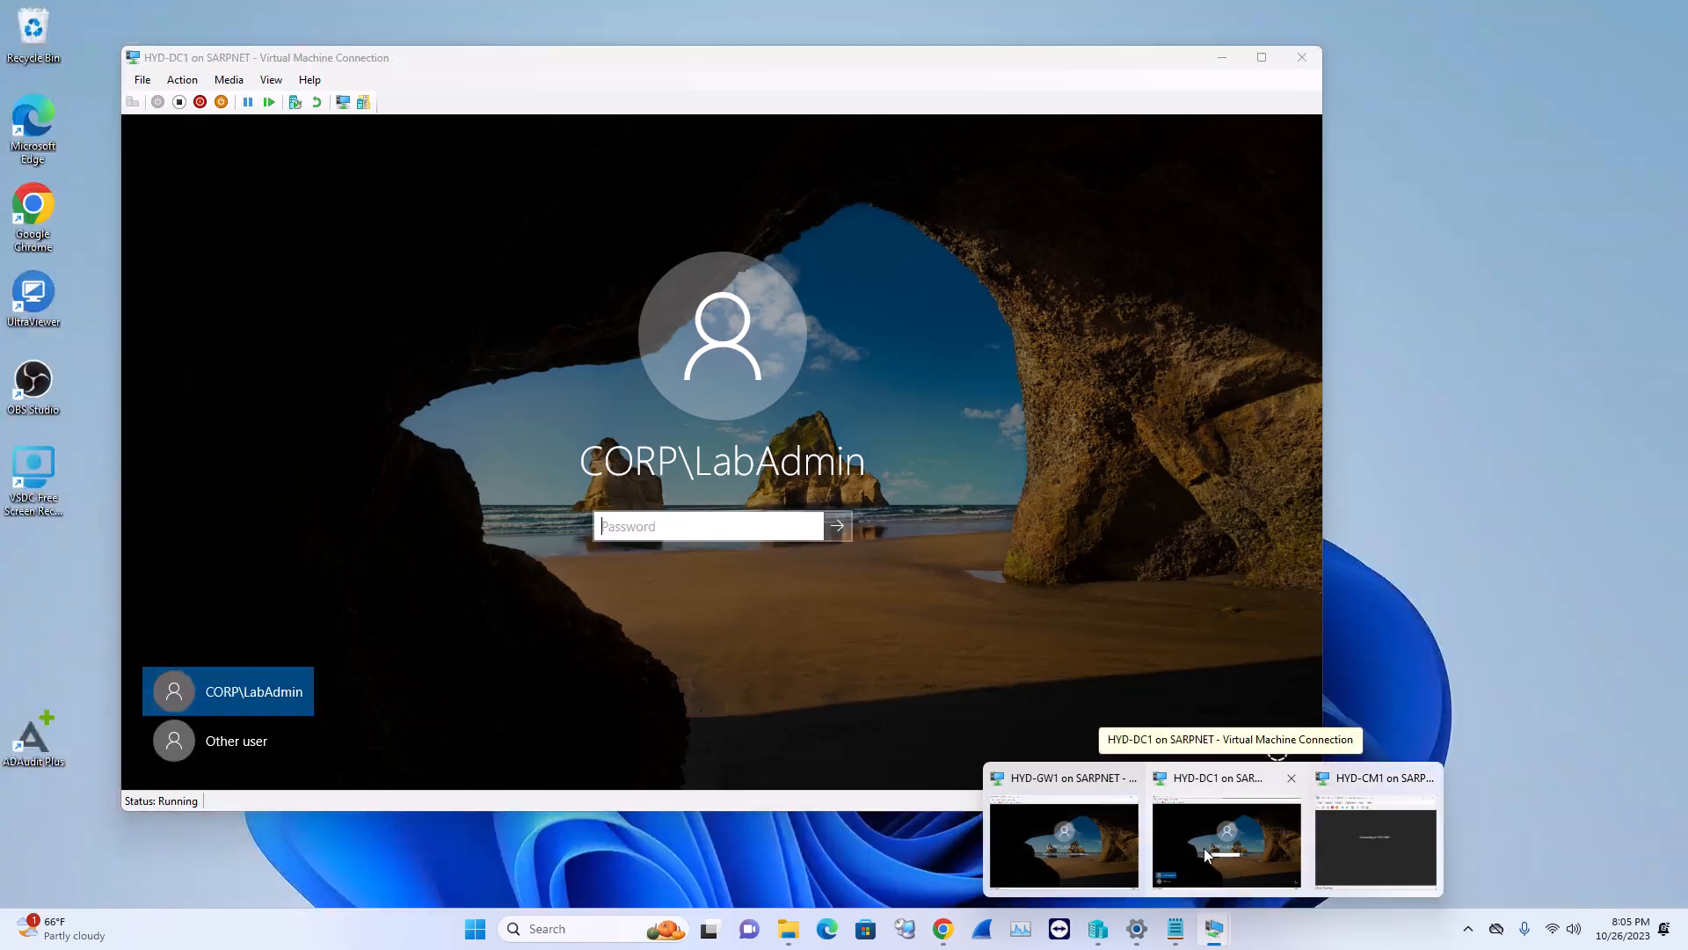
pyautogui.click(1205, 847)
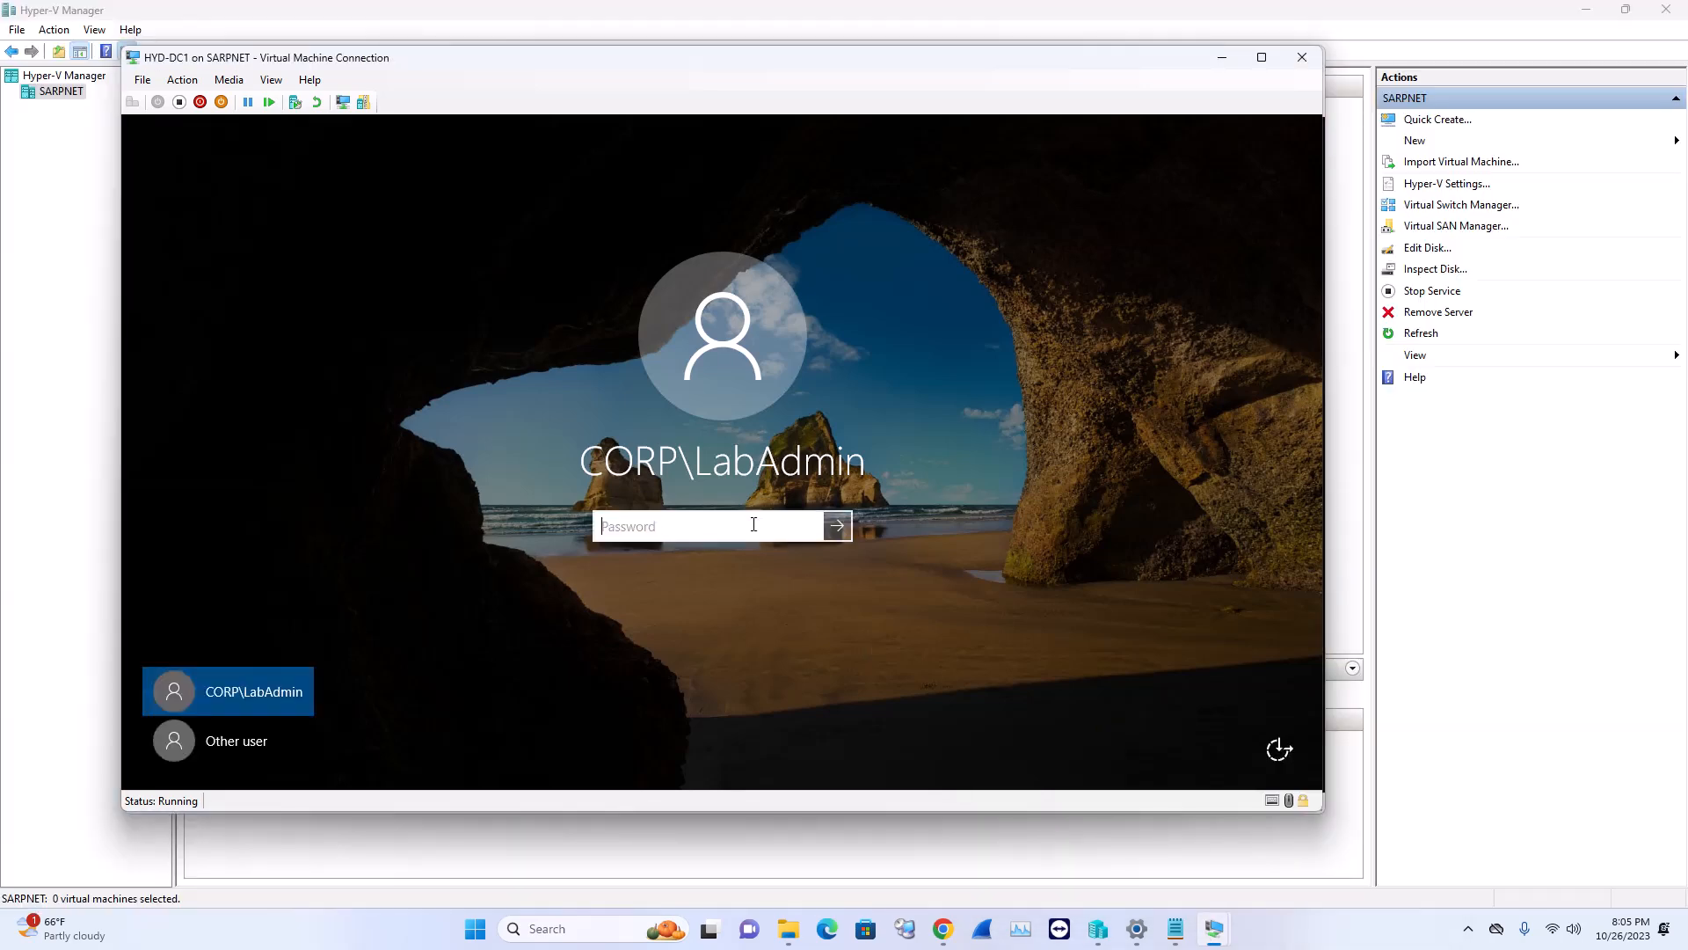
pyautogui.press('capslock')
pyautogui.write('•')
pyautogui.press('capslock')
pyautogui.write('•••••••')
pyautogui.press('Return')
pyautogui.click(721, 563)
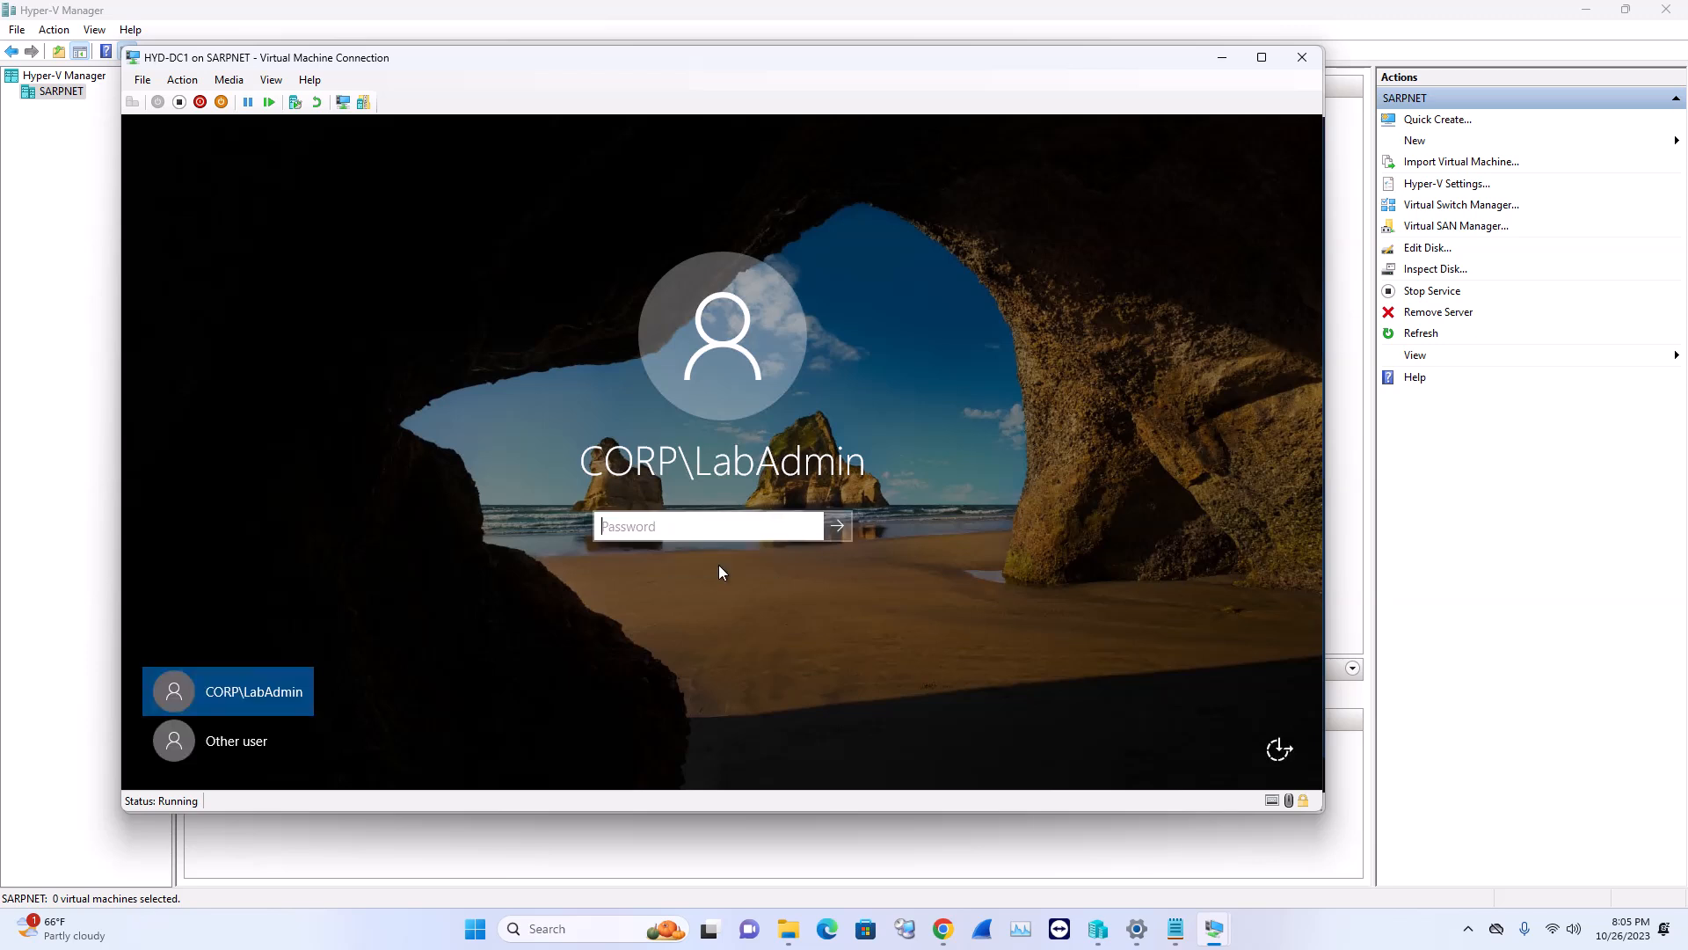
pyautogui.write('•')
pyautogui.write('••••••')
pyautogui.press('Return')
# Sign in to HYD-CM1 with the lab administrator password
pyautogui.moveTo(1215, 929)
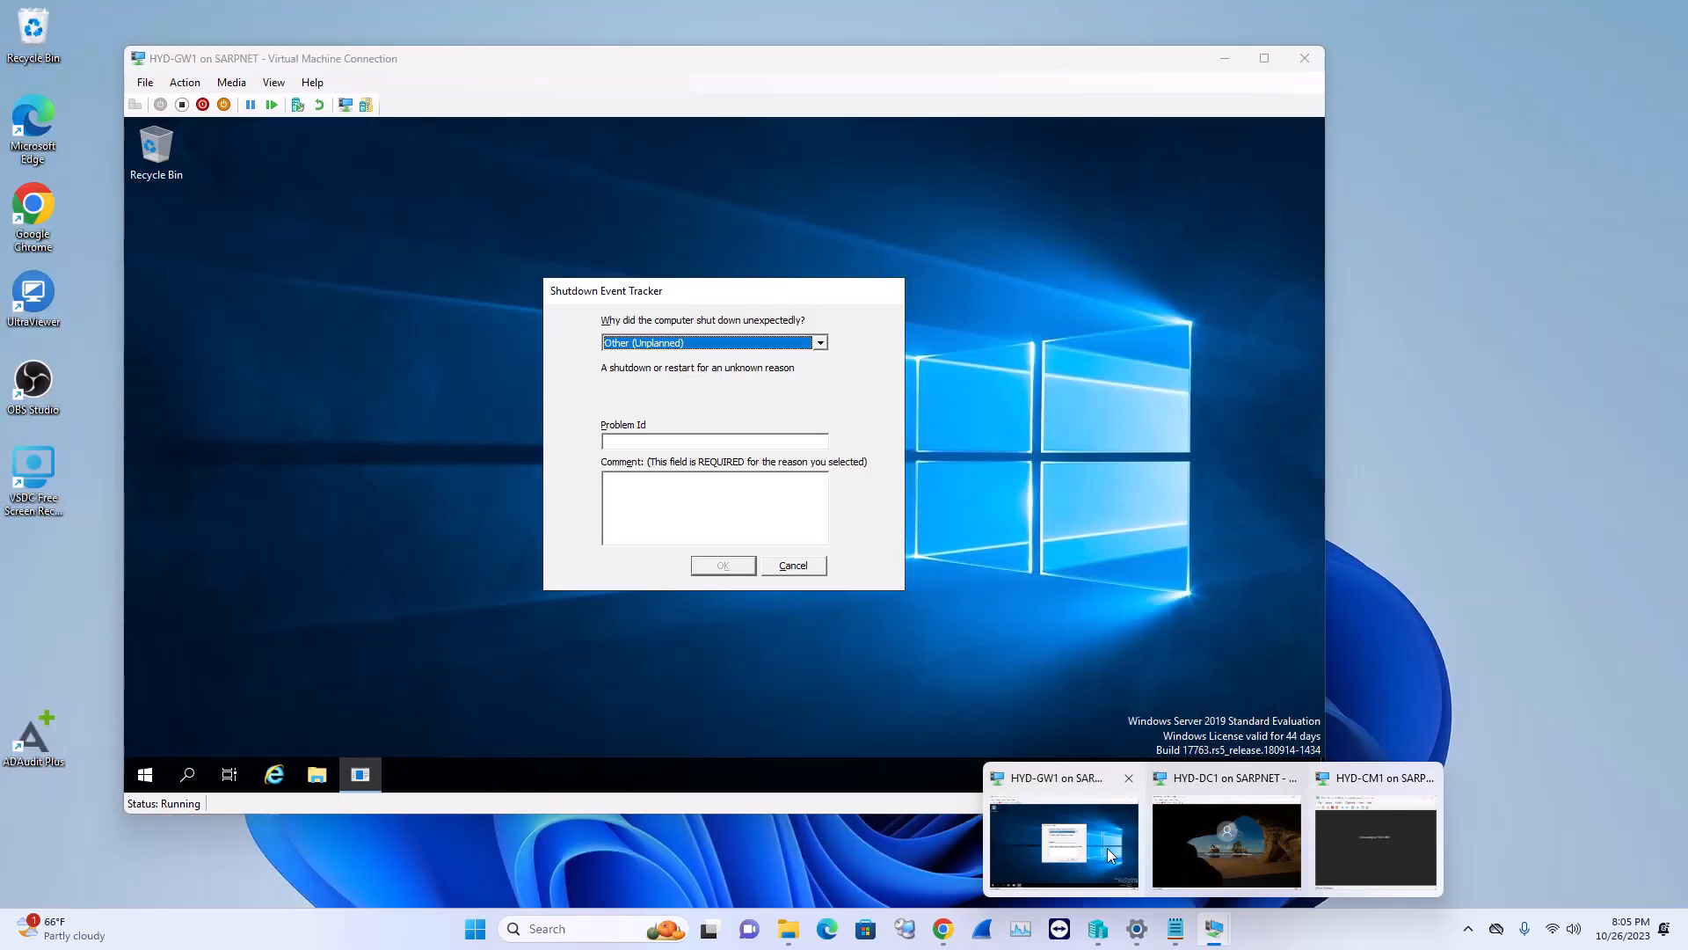
pyautogui.moveTo(1253, 853)
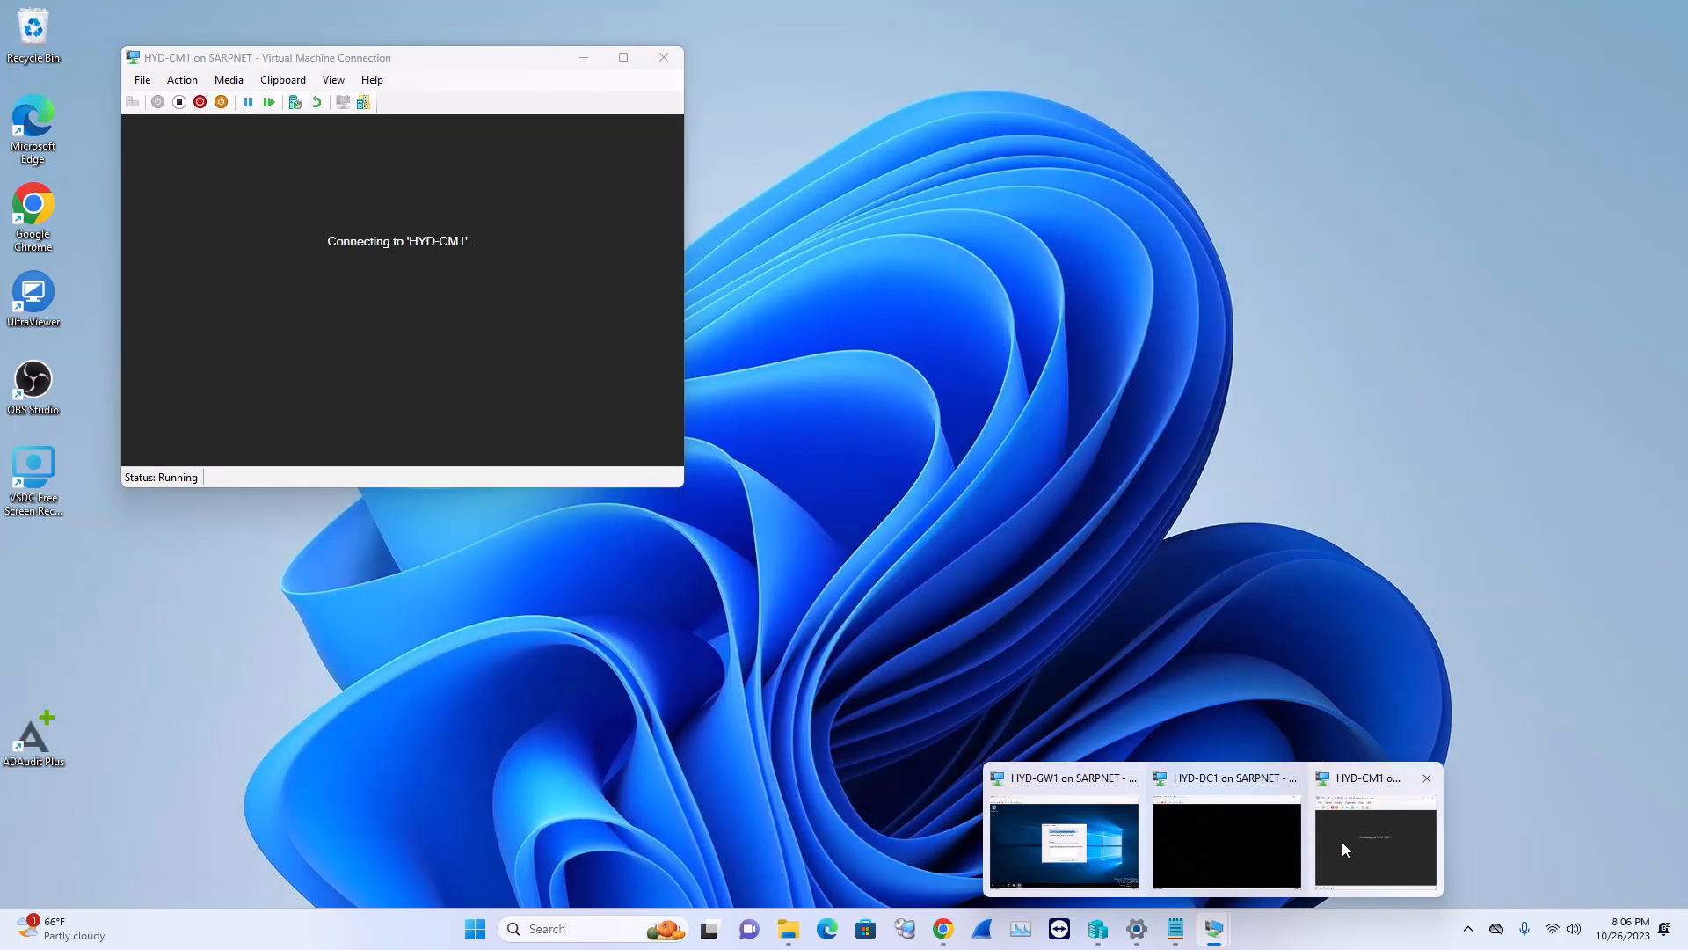
pyautogui.click(1347, 841)
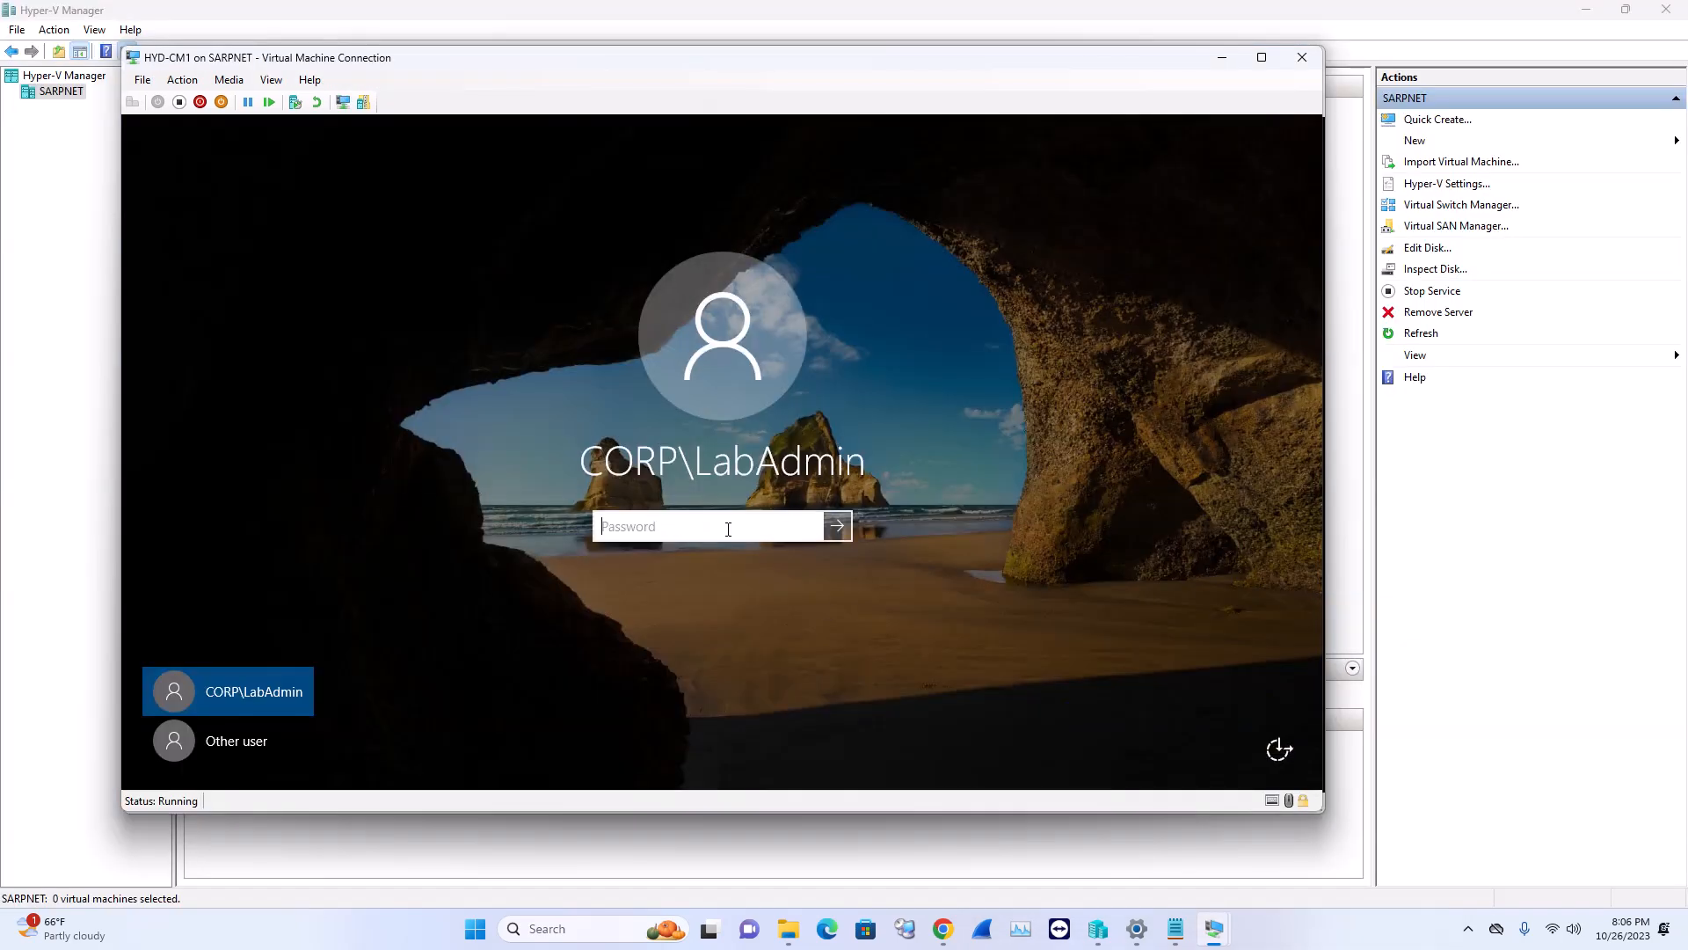
pyautogui.click(728, 528)
pyautogui.write('•')
pyautogui.press('capslock')
pyautogui.write('••••••')
pyautogui.press('Return')
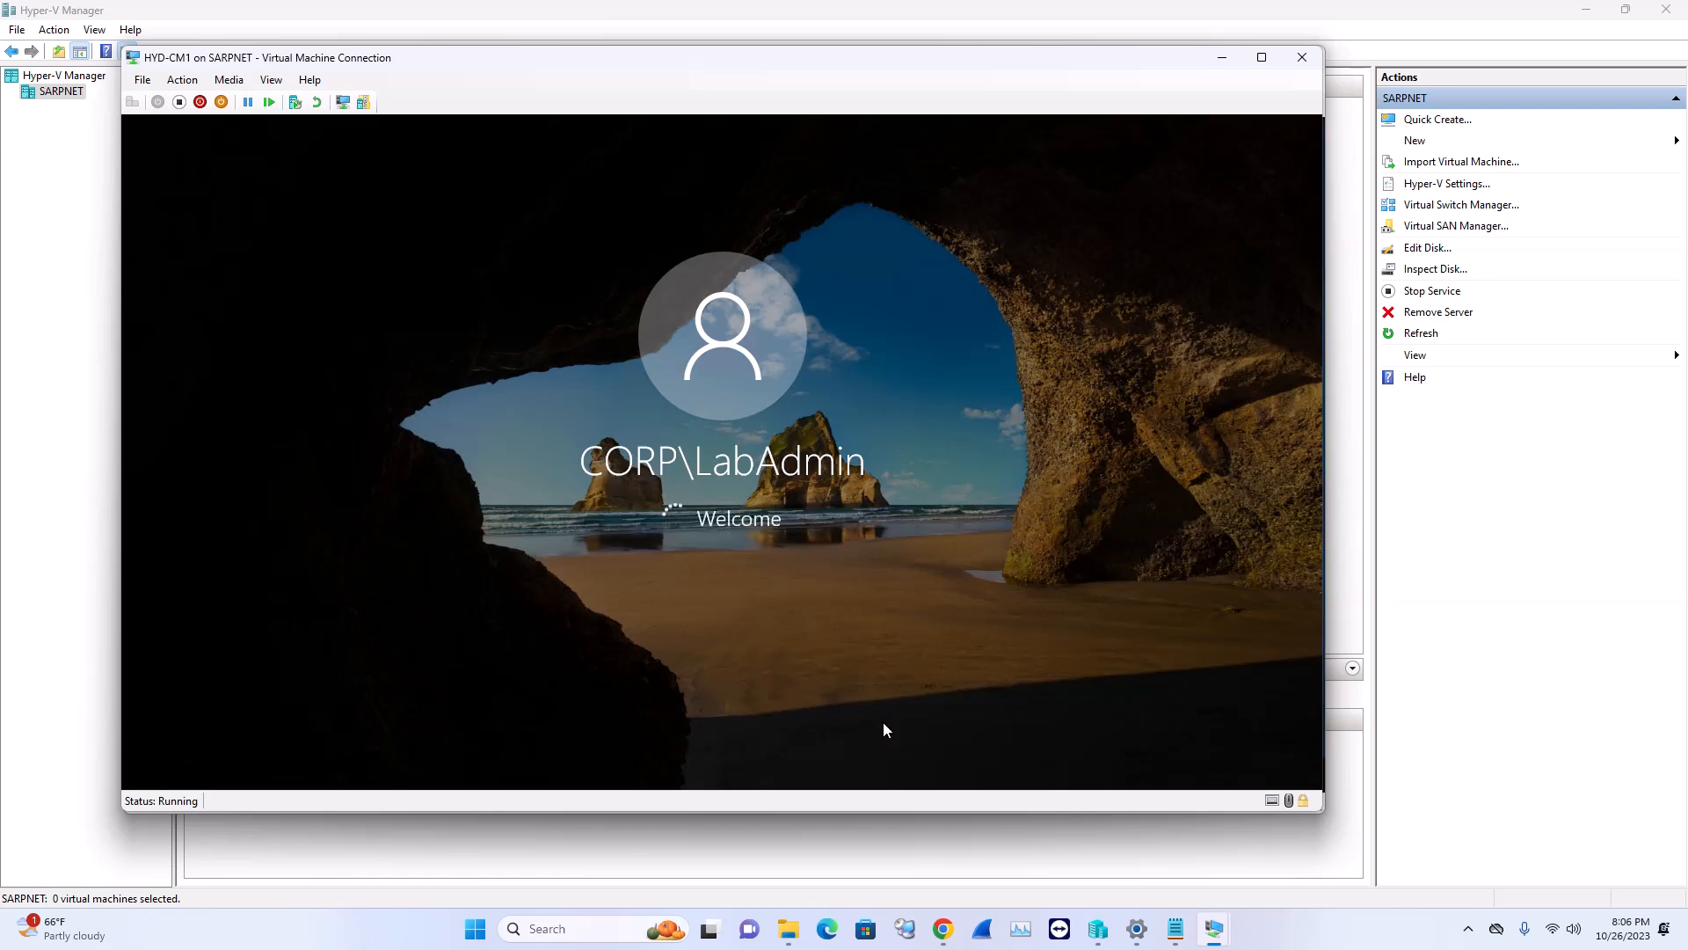
# On HYD-GW1, record 'Other Failure: System Unresponsive' as the shutdown reason
pyautogui.moveTo(1215, 929)
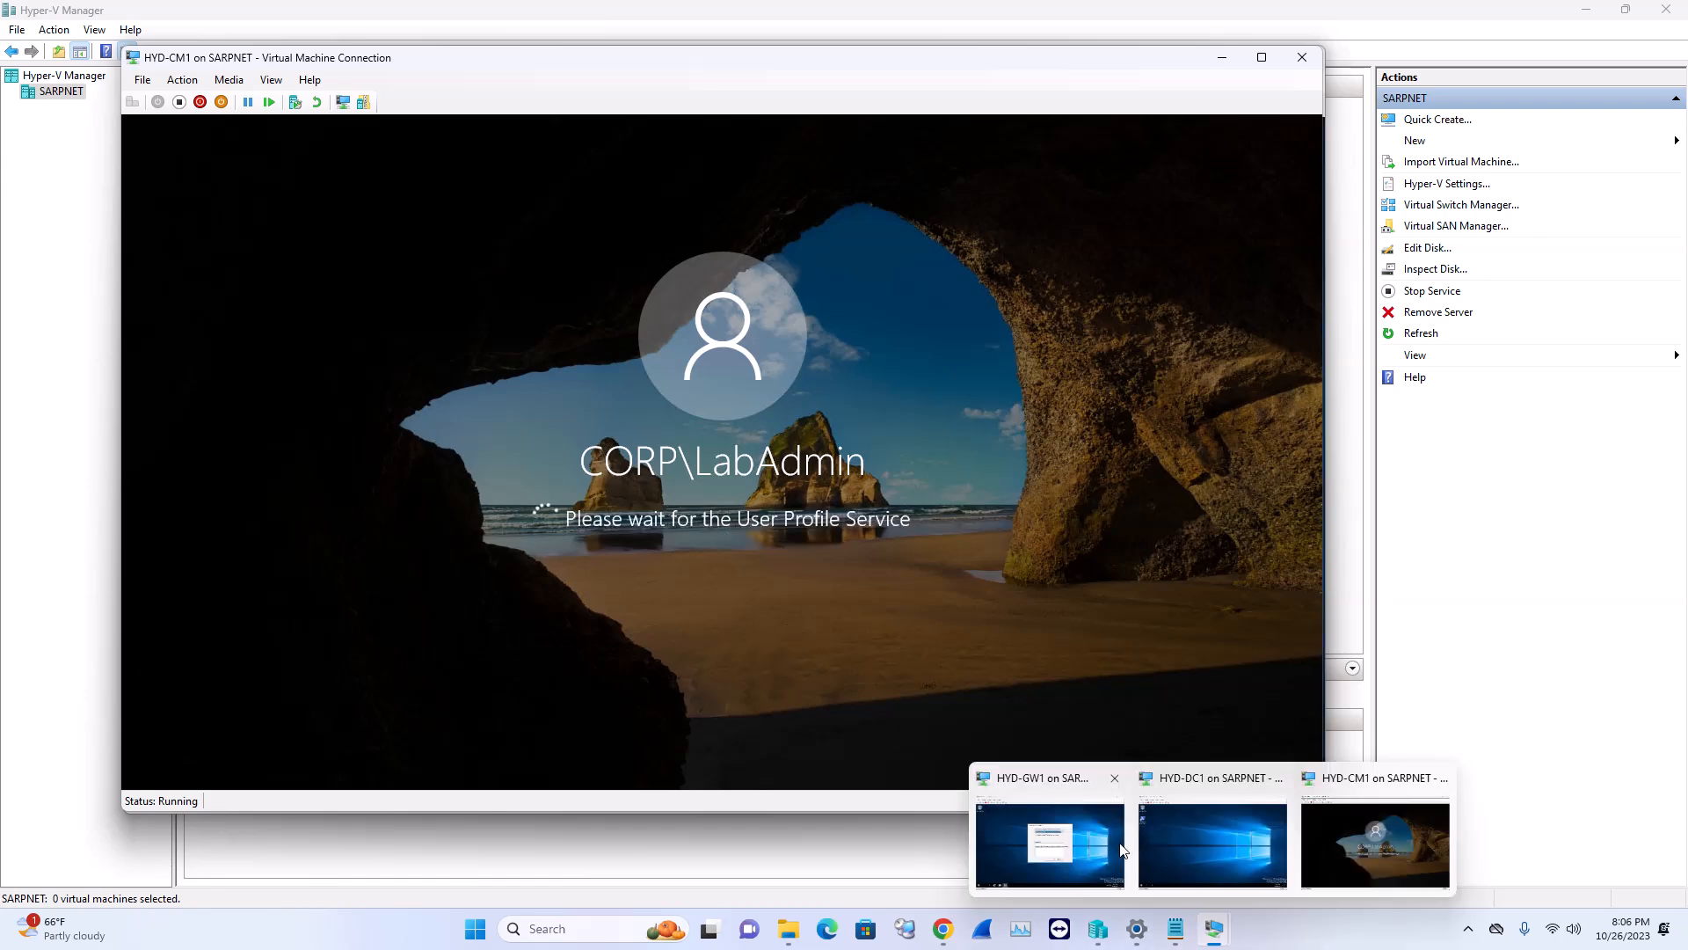
pyautogui.click(1078, 835)
pyautogui.click(772, 345)
pyautogui.click(769, 371)
pyautogui.click(741, 566)
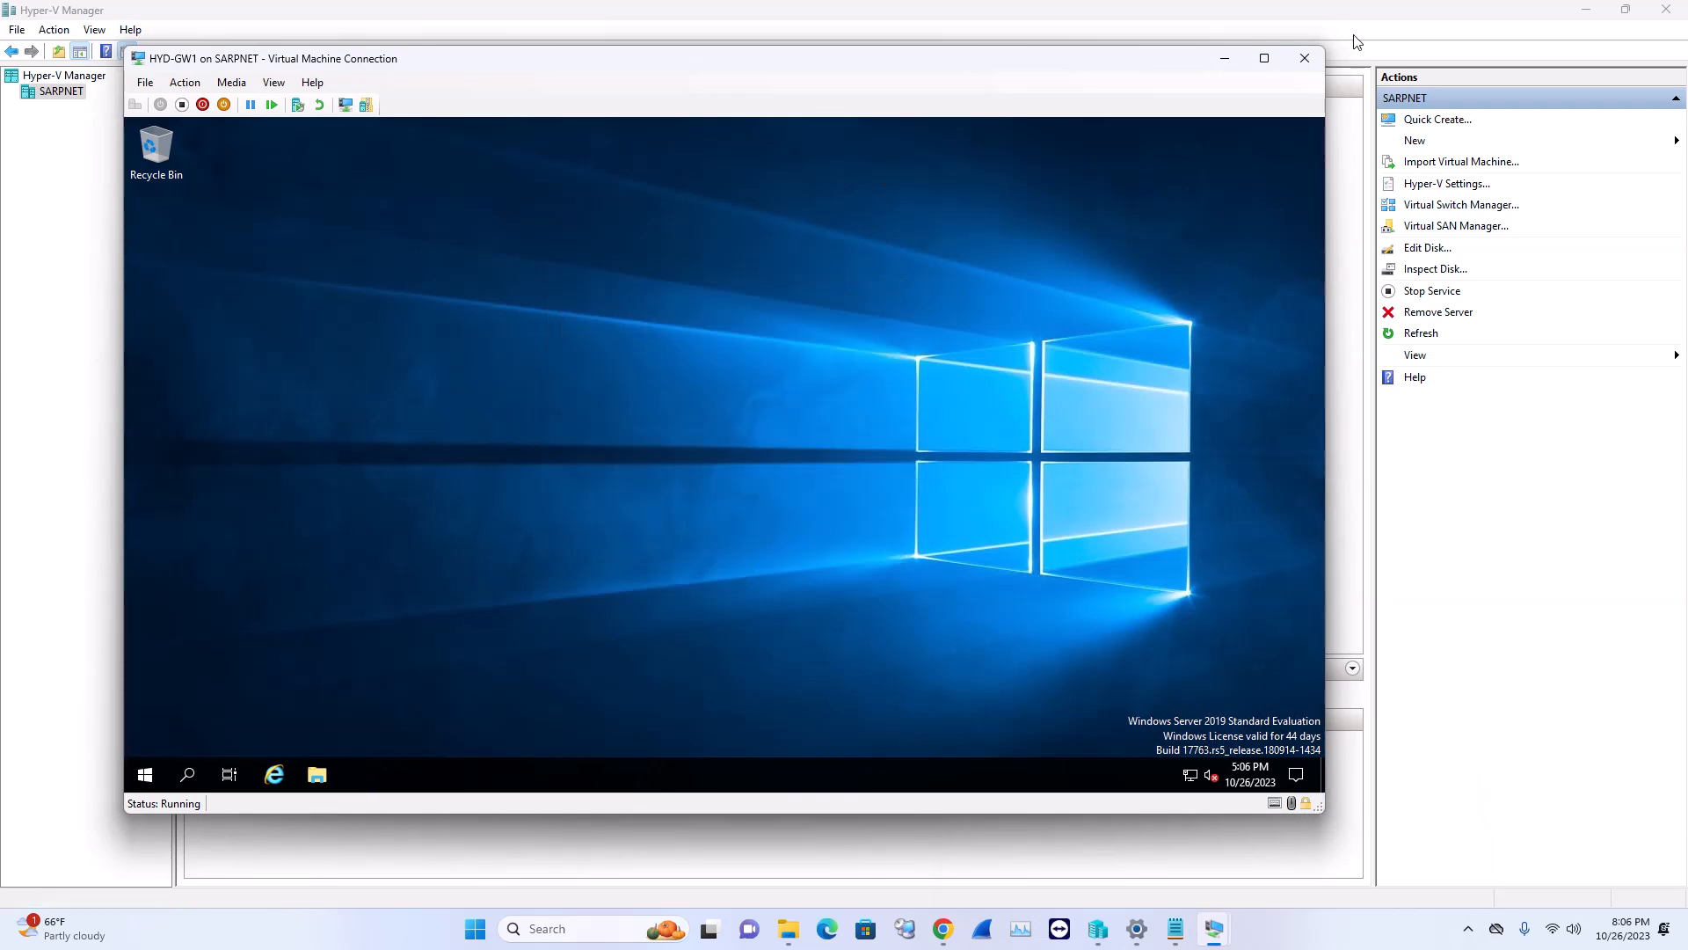
# Show HYD-GW1 full screen, refresh the desktop twice, and search for 'check'
pyautogui.click(1267, 60)
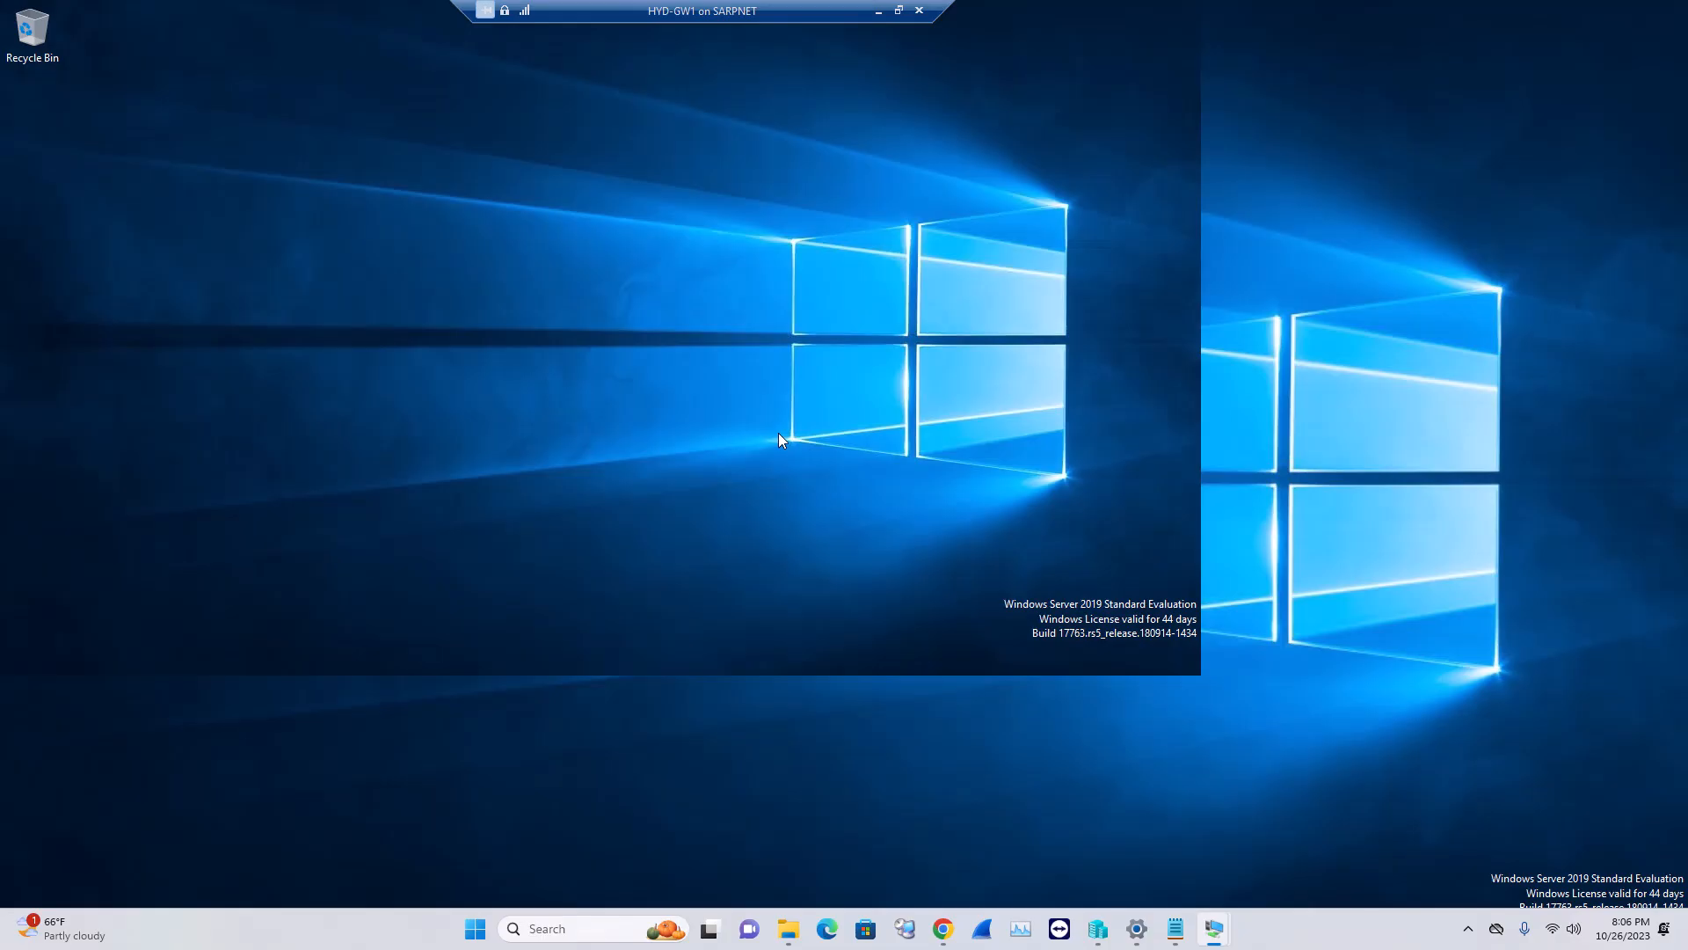
pyautogui.rightClick(774, 486)
pyautogui.click(780, 481)
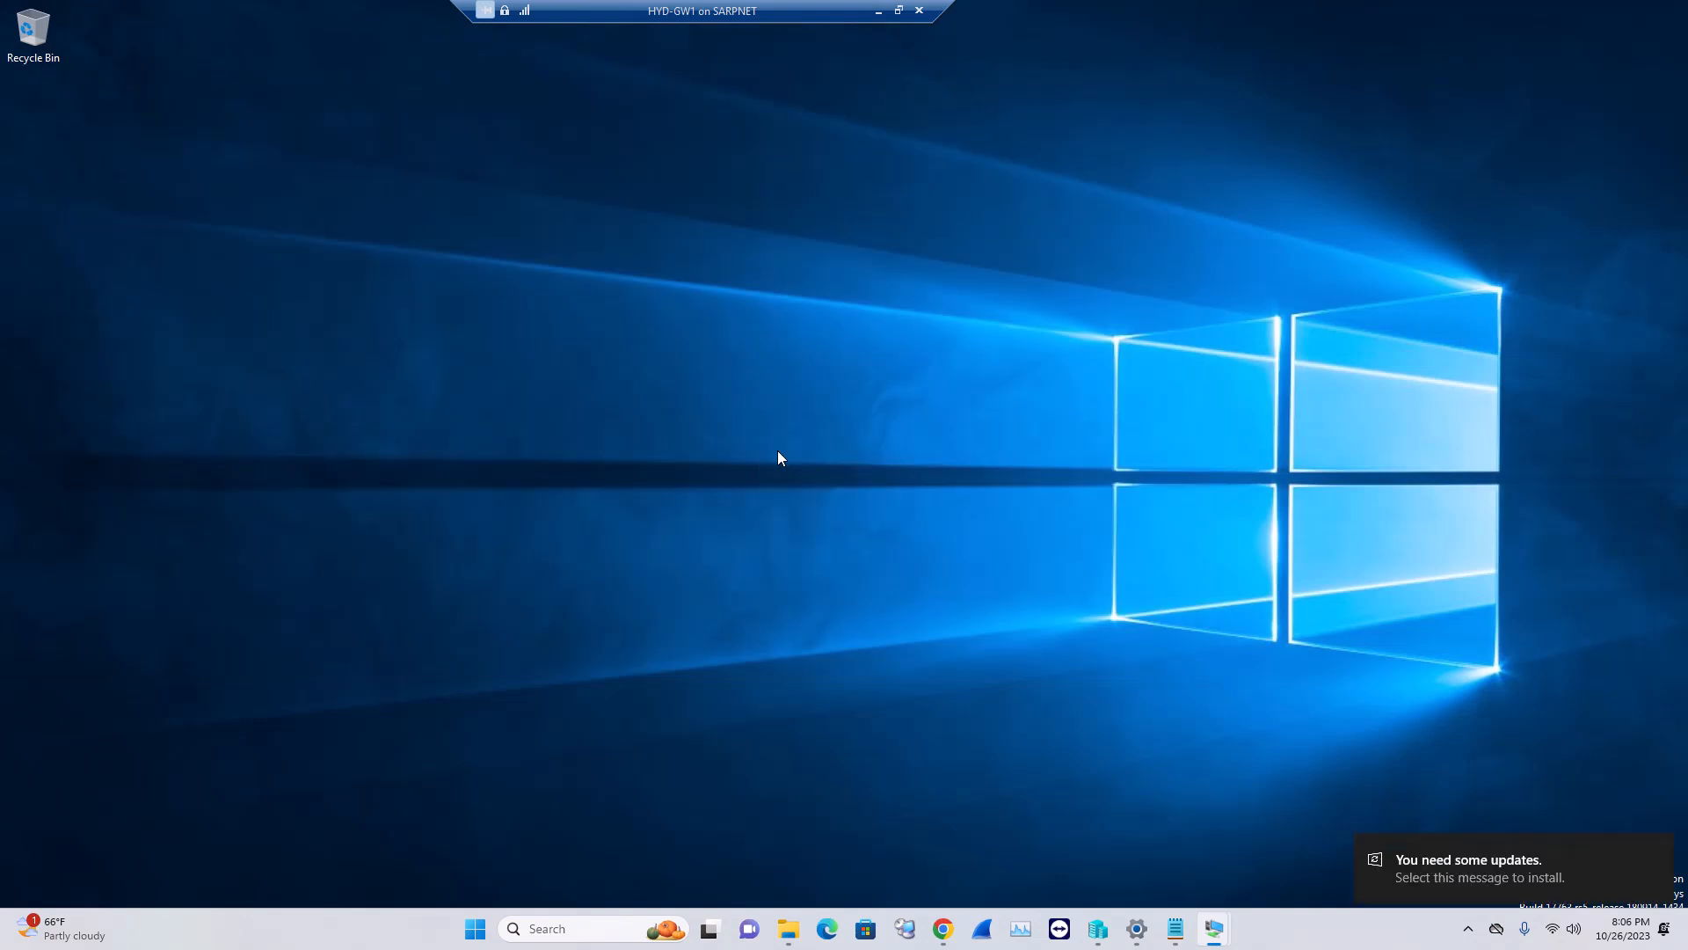
pyautogui.rightClick(778, 450)
pyautogui.click(801, 501)
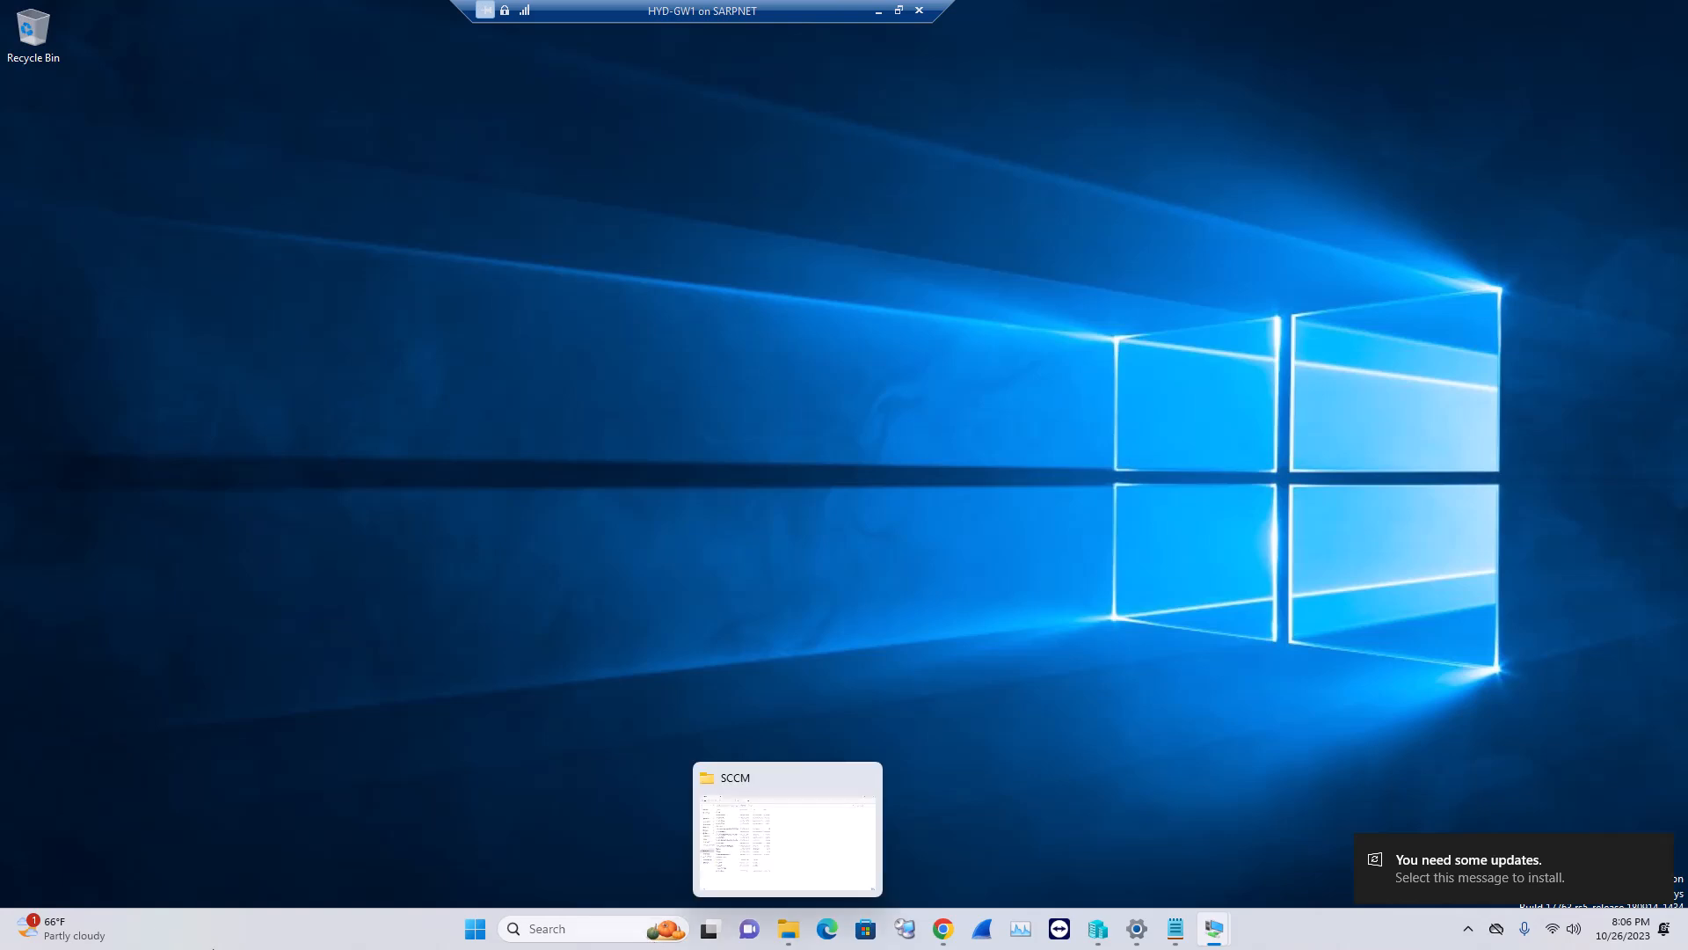
pyautogui.click(559, 931)
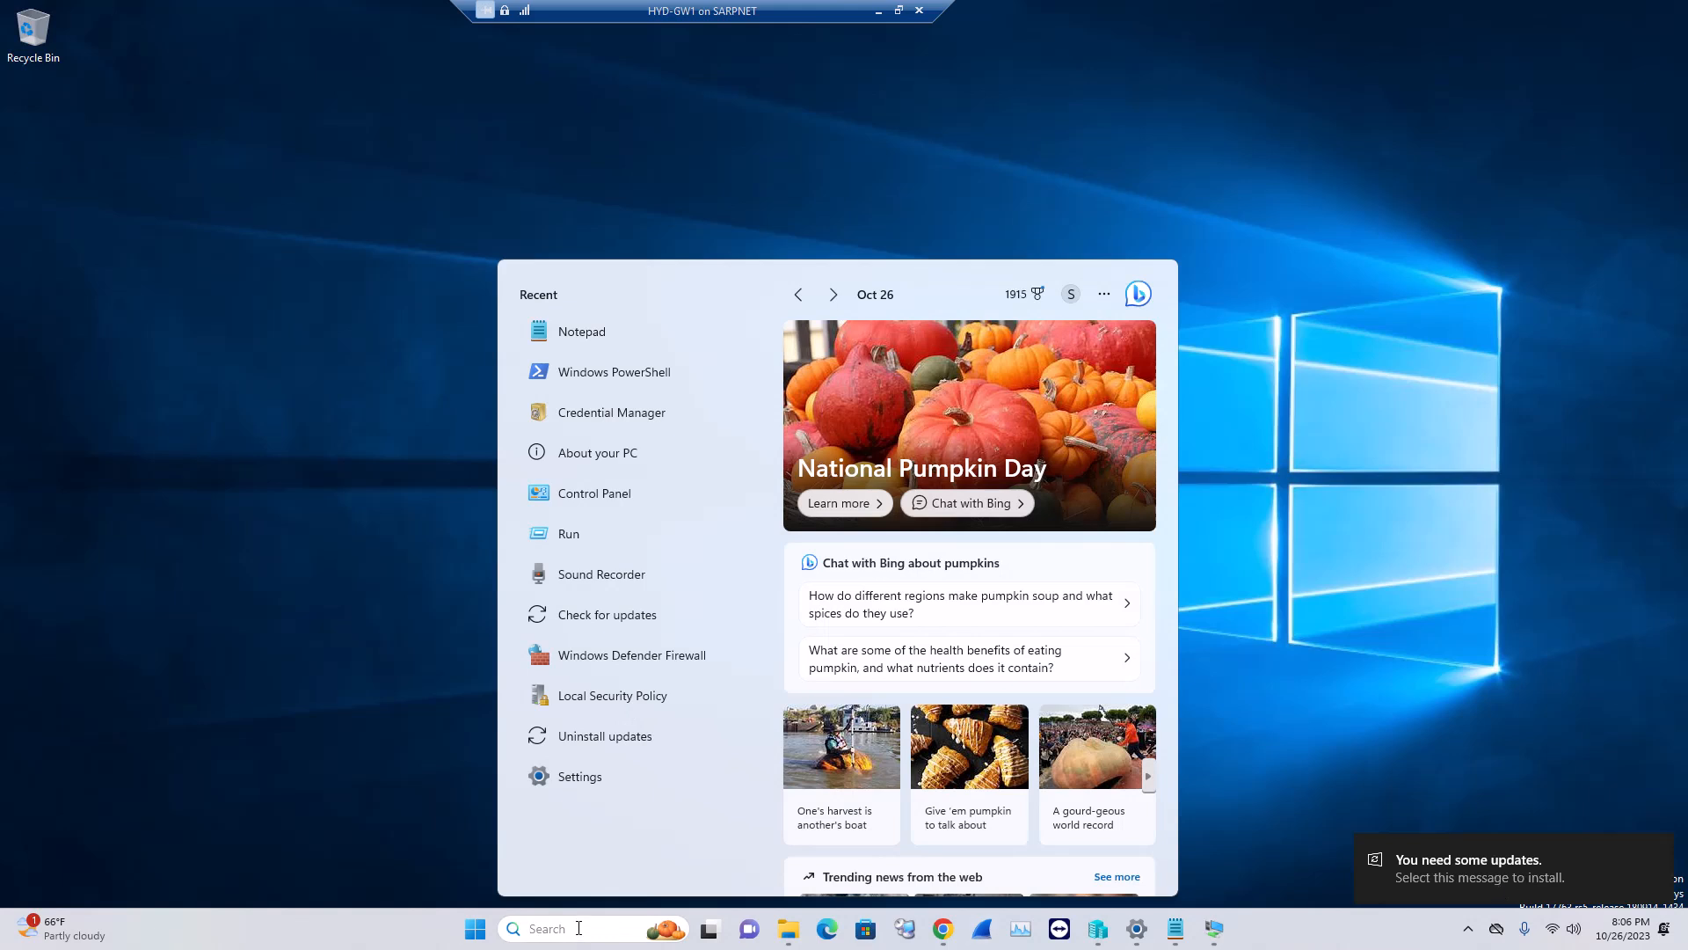
pyautogui.write('check')
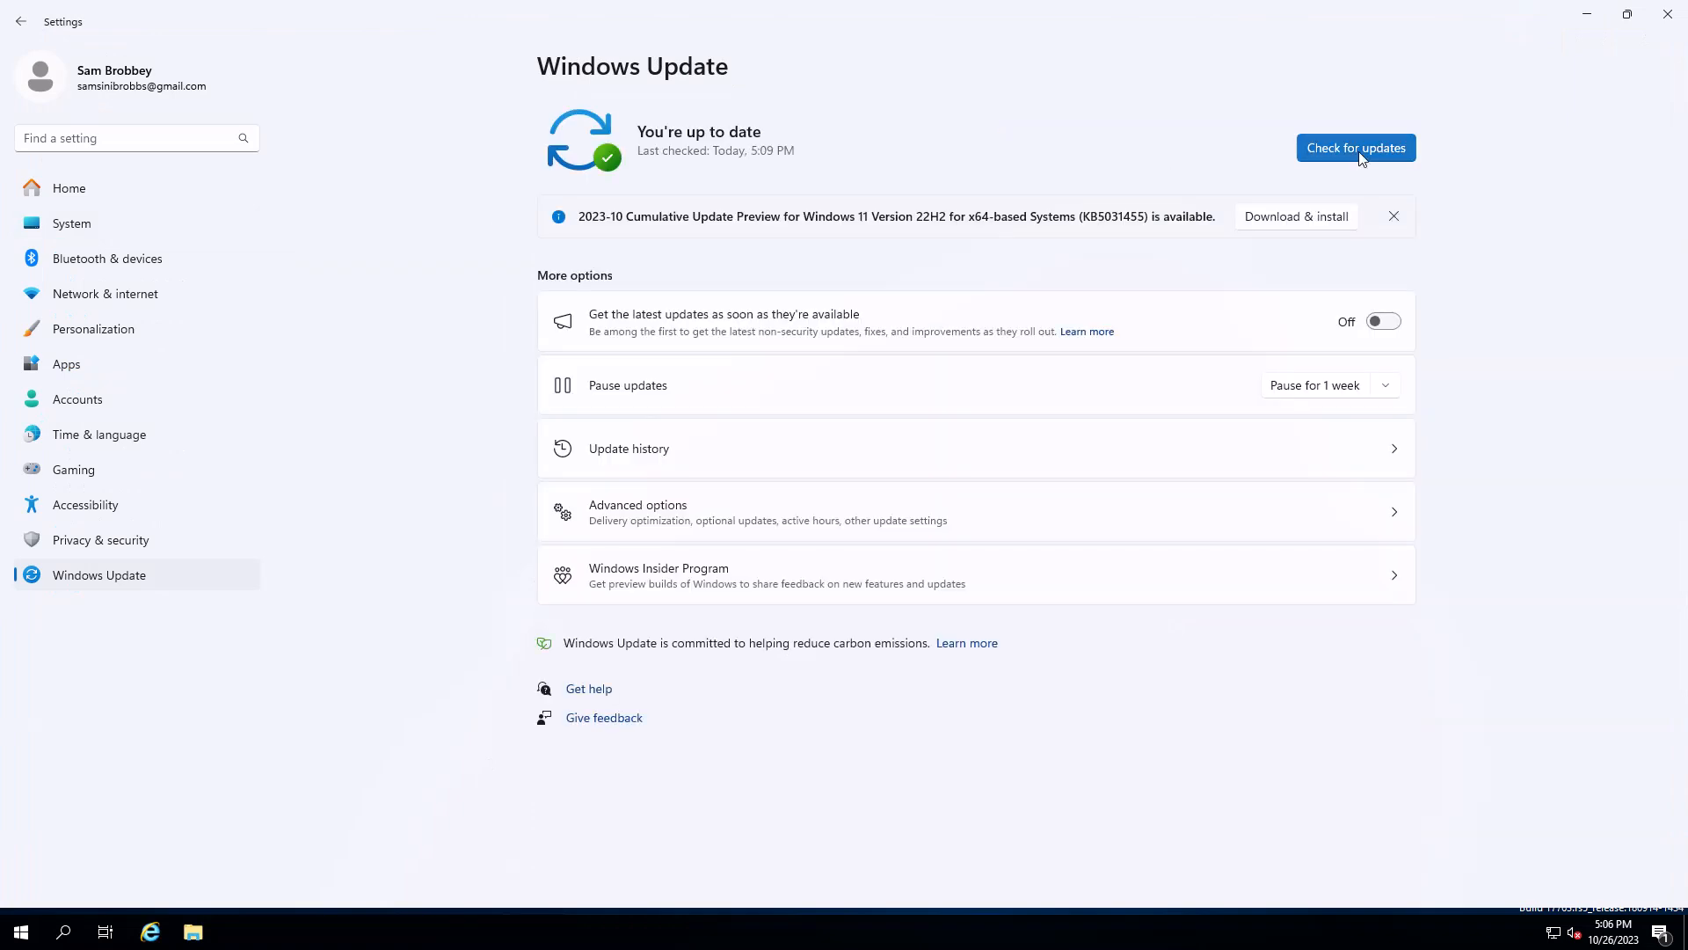
# Run a Windows Update check, dismiss the KB5031455 preview offer, and restore Settings to a smaller window
pyautogui.click(1359, 151)
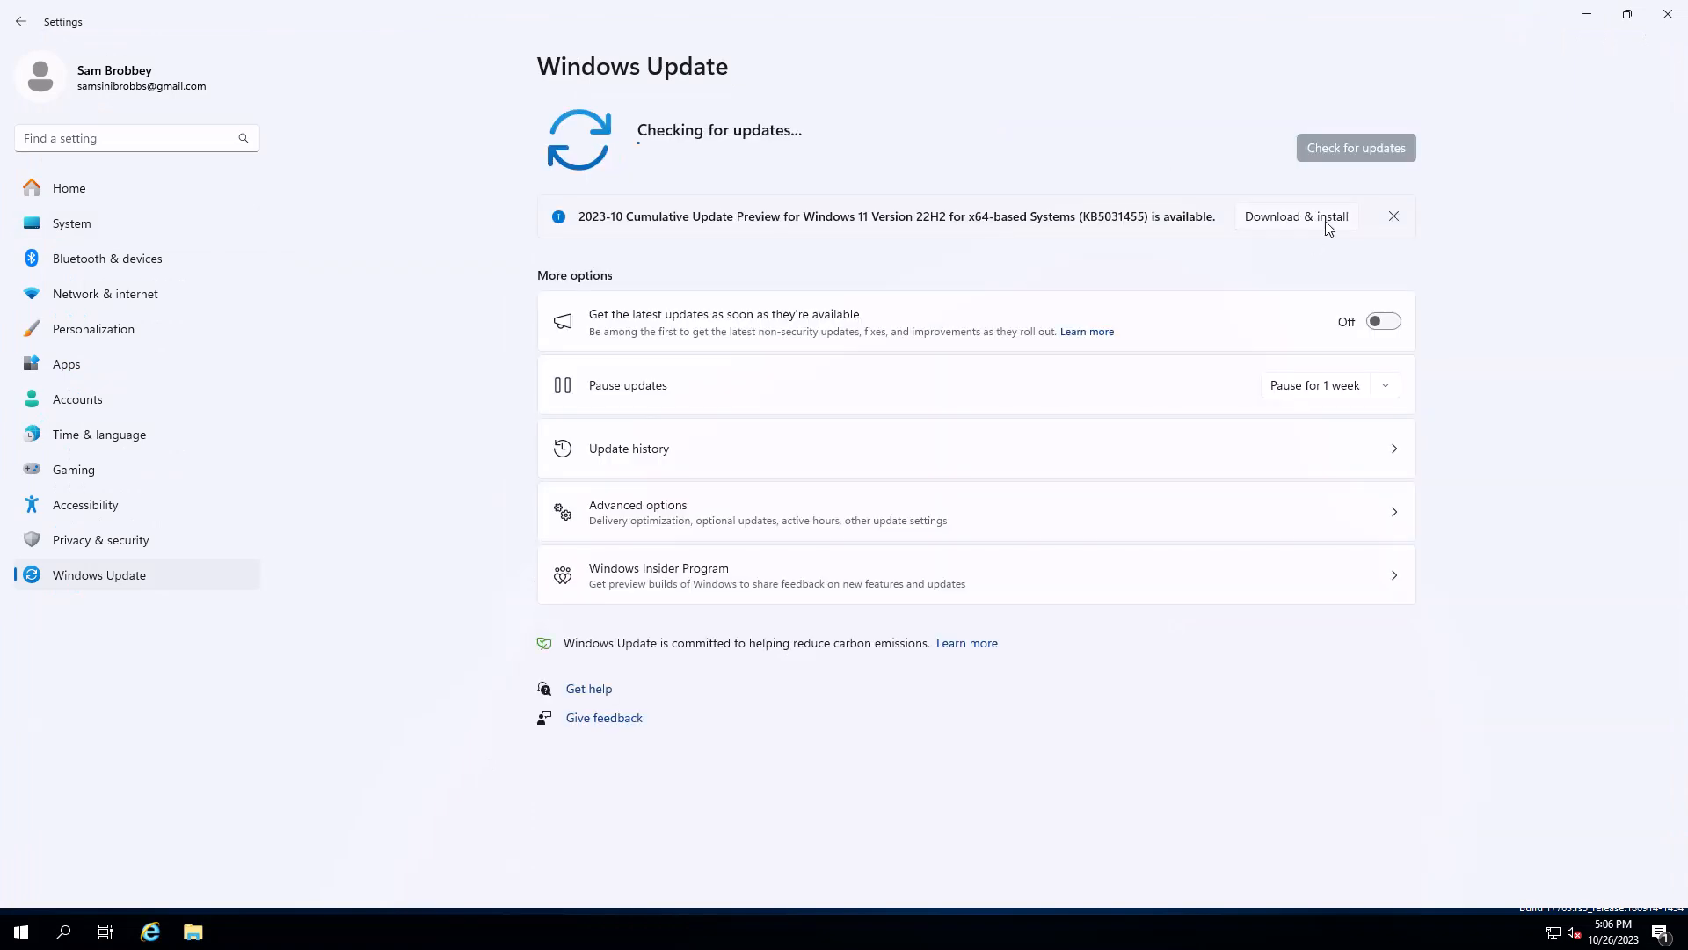
pyautogui.click(1329, 225)
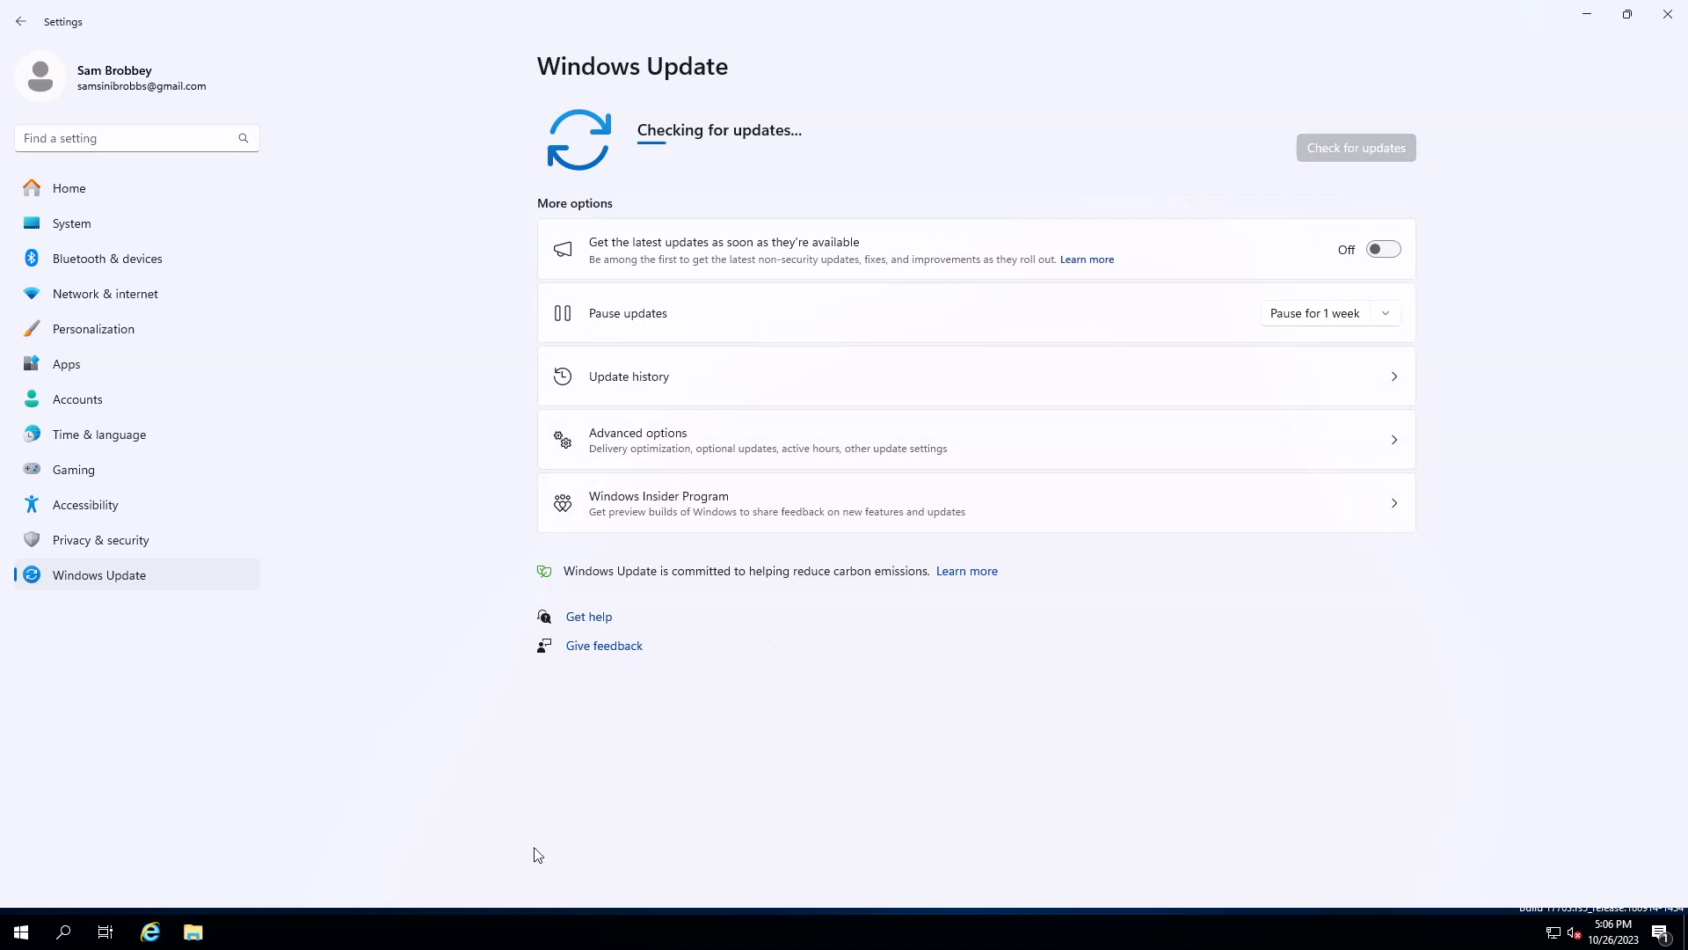
pyautogui.doubleClick(1106, 13)
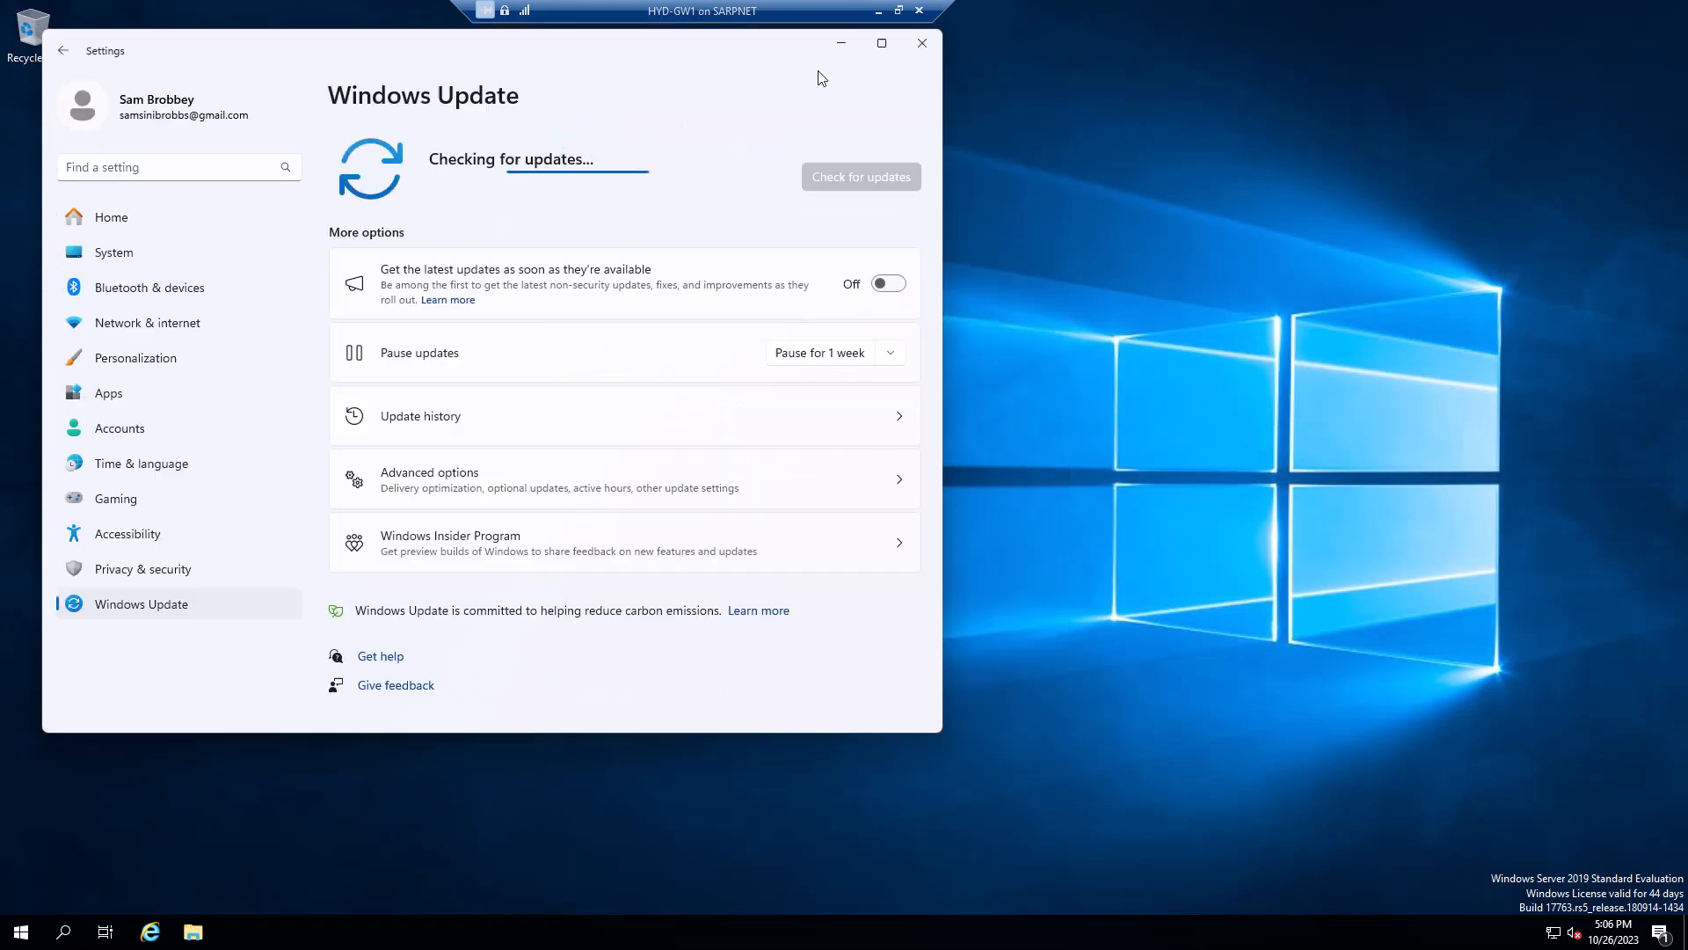
# Take HYD-GW1 out of full screen and bring the HYD-DC1 console to the front
pyautogui.doubleClick(737, 8)
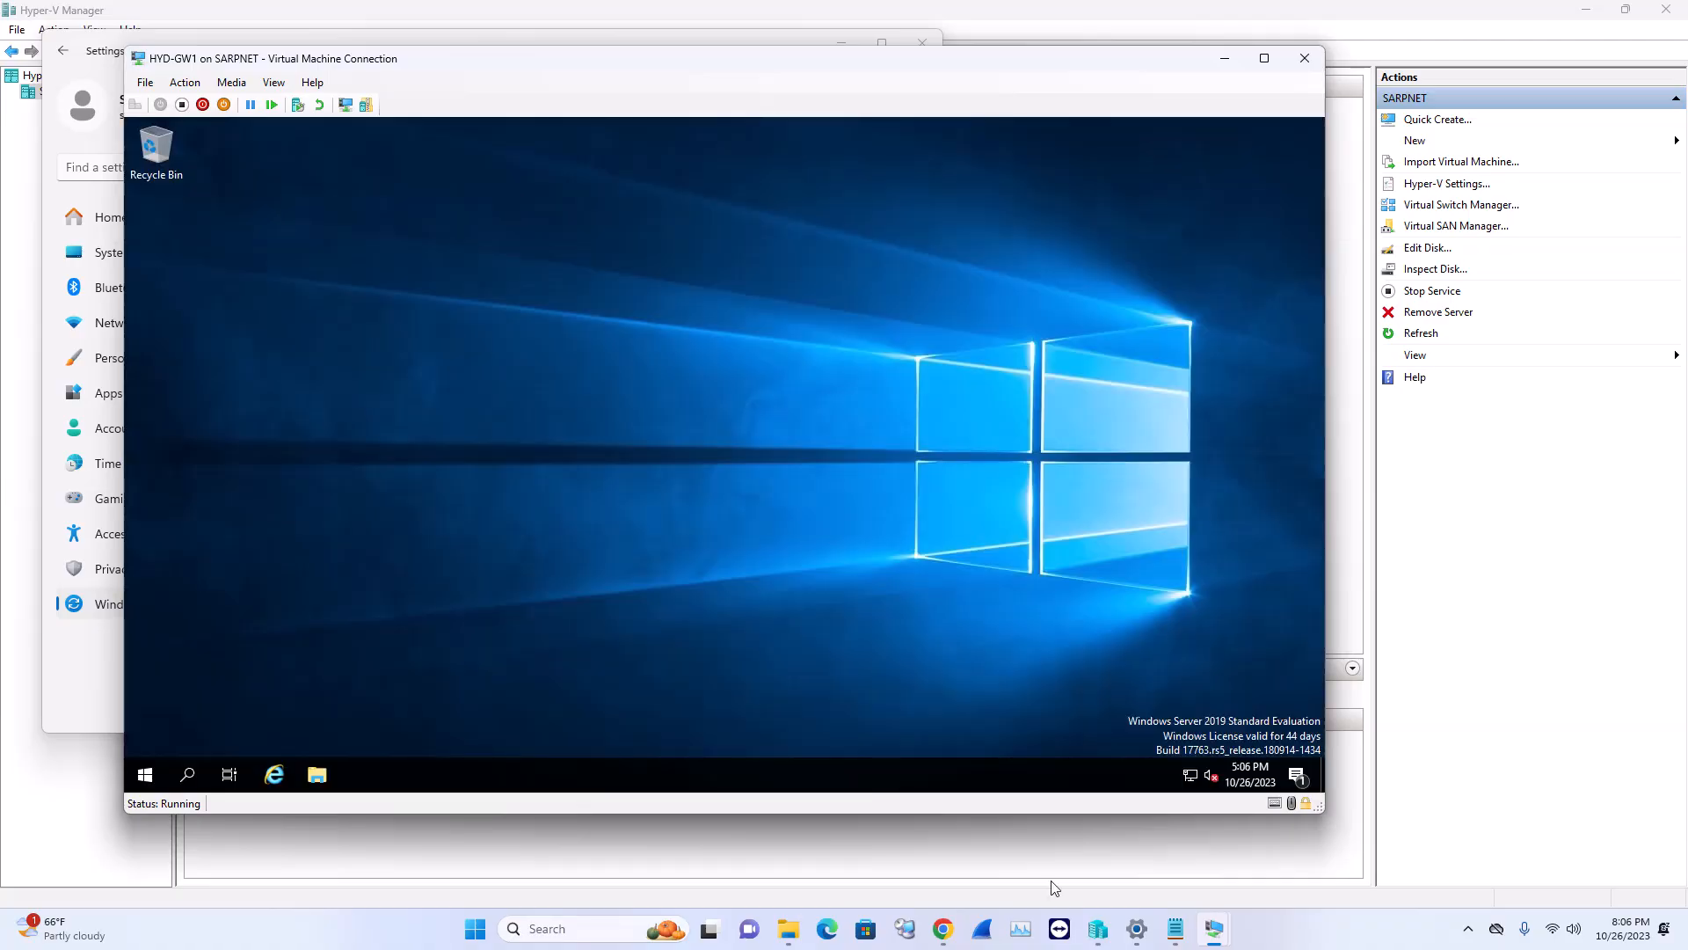
pyautogui.click(1214, 929)
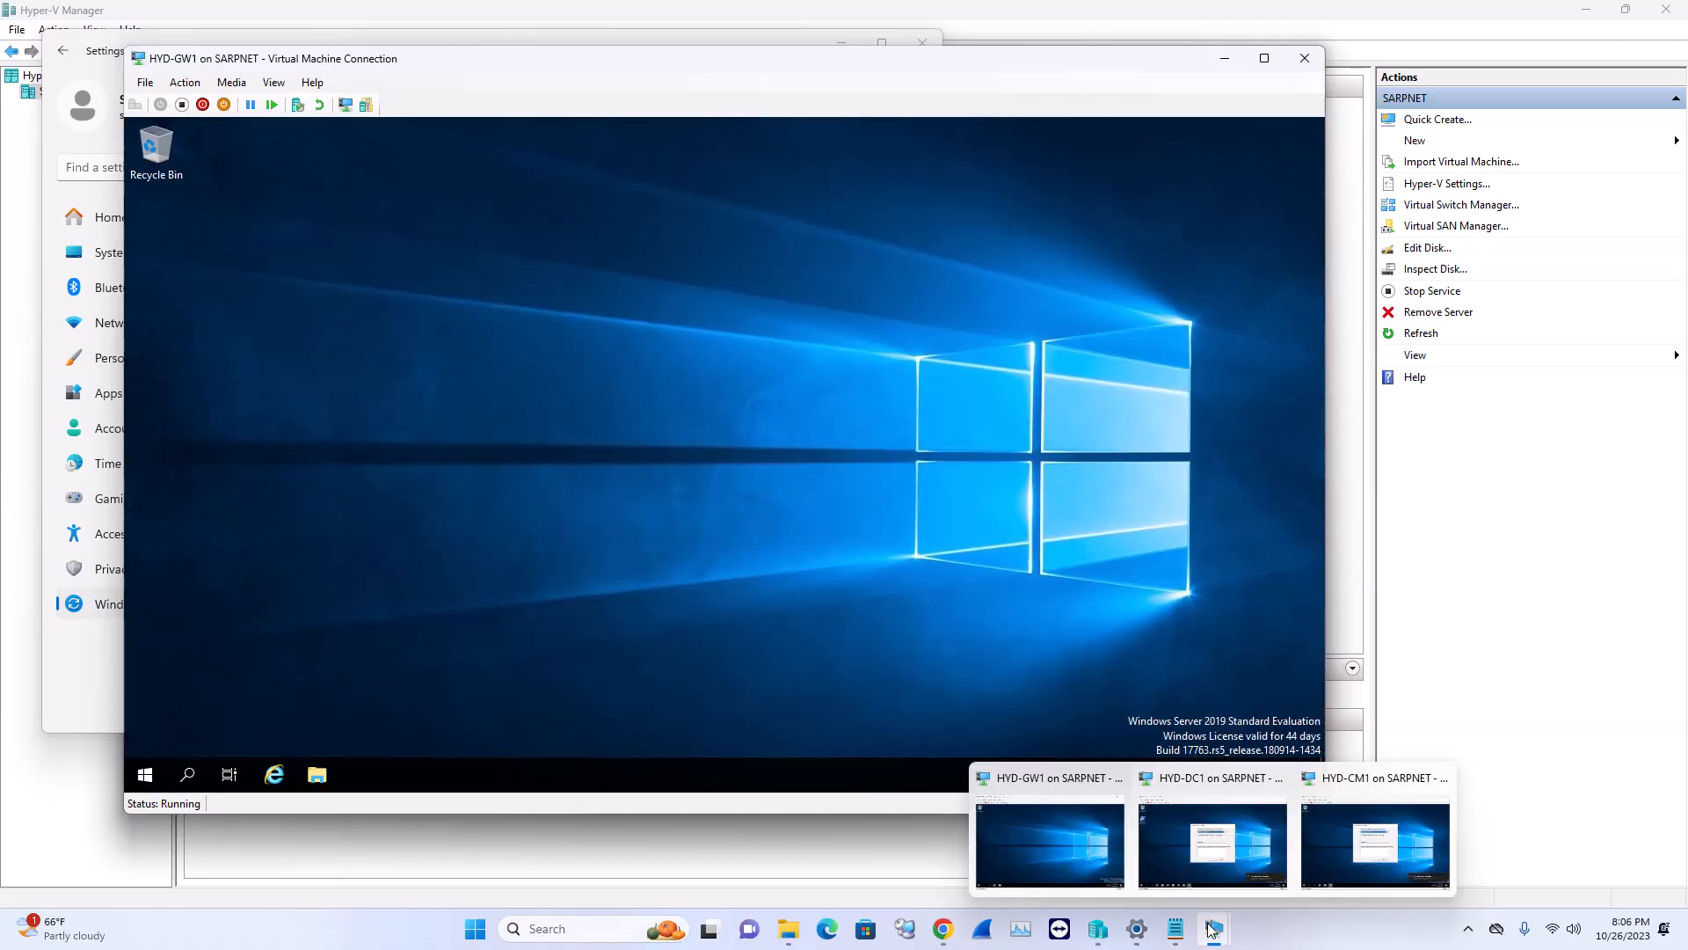
pyautogui.click(1214, 929)
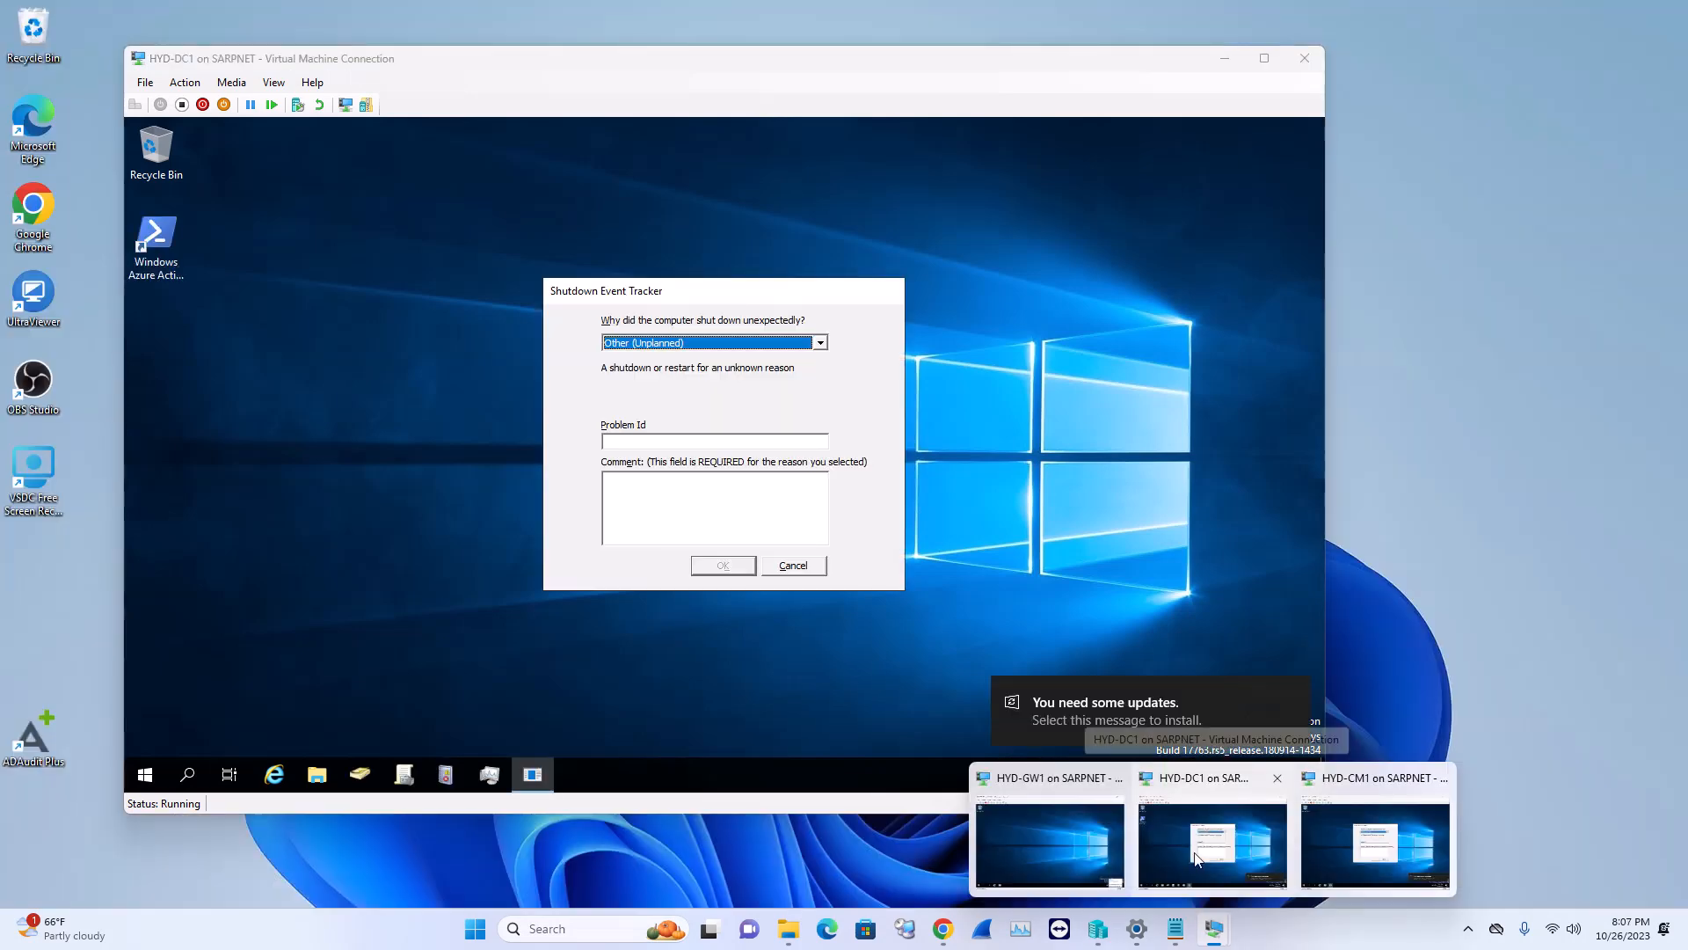
pyautogui.click(1195, 859)
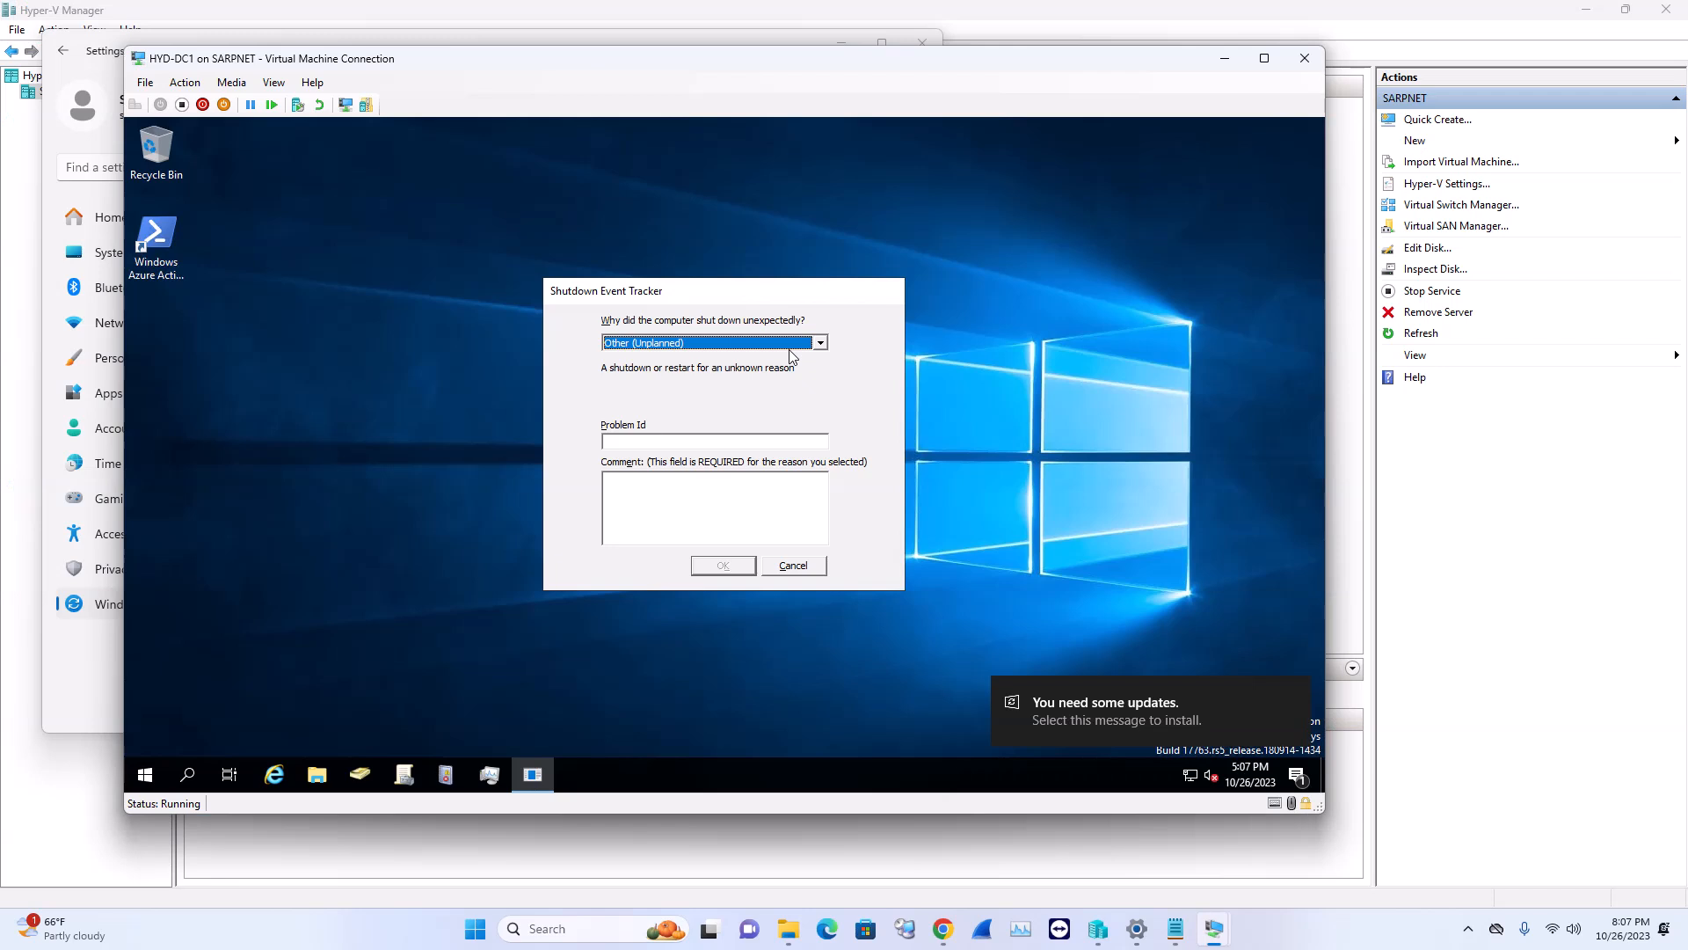
# Pick an unexpected-shutdown reason in Shutdown Event Tracker and confirm it
pyautogui.click(791, 343)
pyautogui.click(694, 388)
pyautogui.click(752, 565)
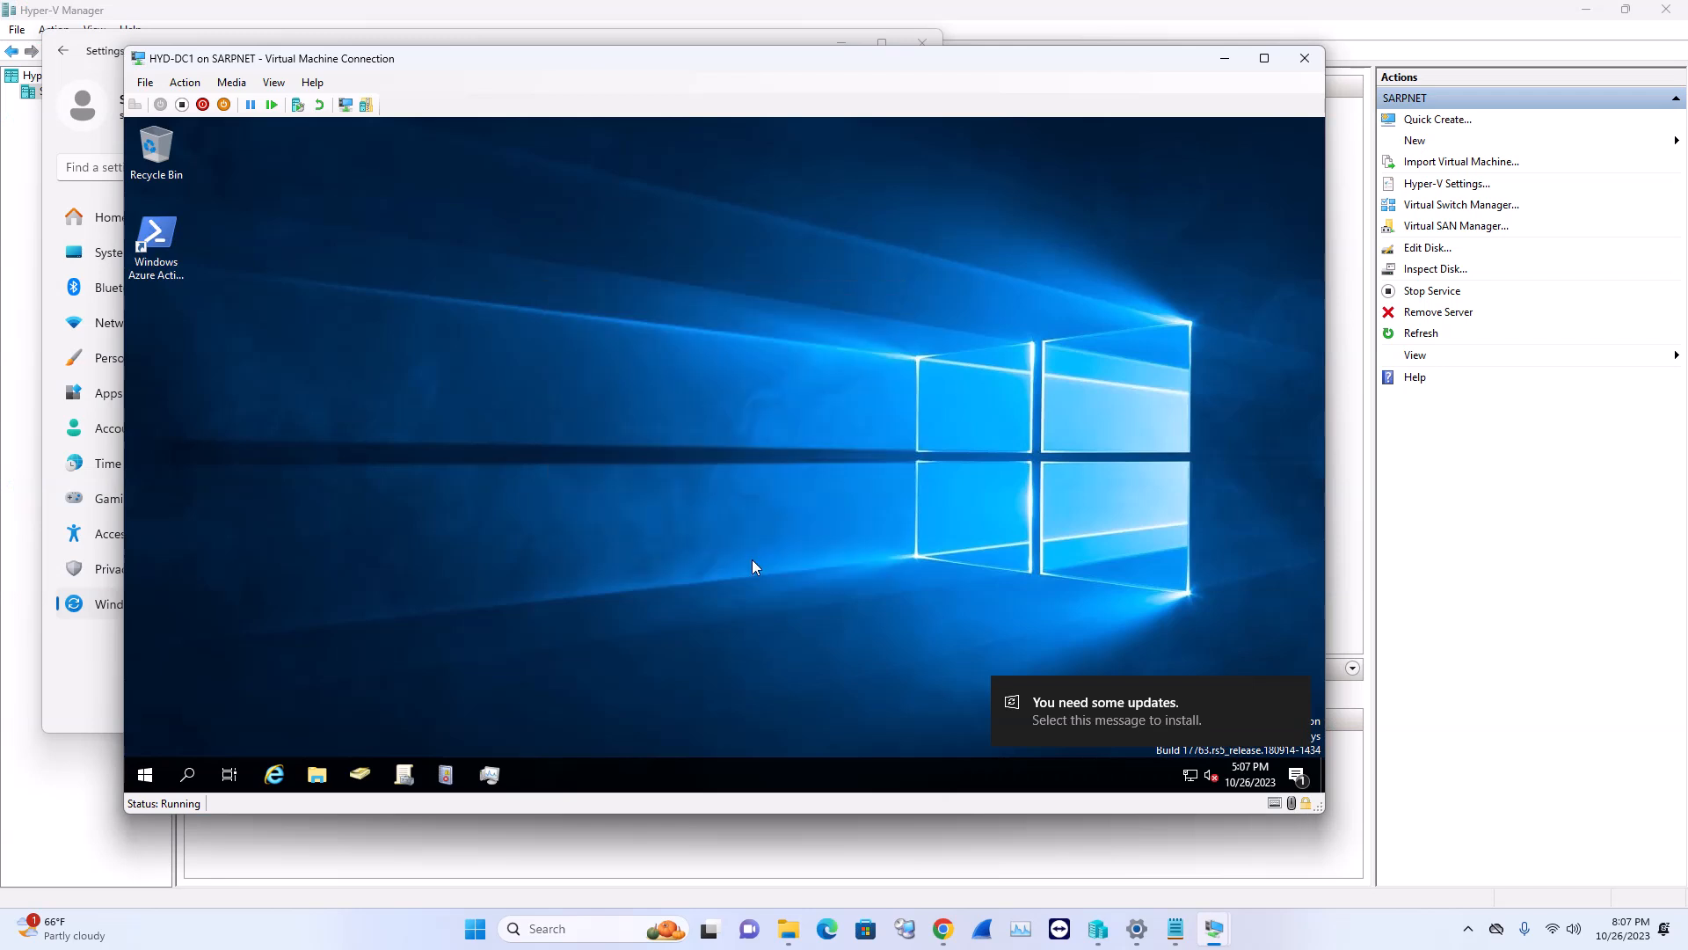
# Toggle the DC1 session full screen and back, then switch via HYD-GW1 back to HYD-DC1
pyautogui.click(1264, 58)
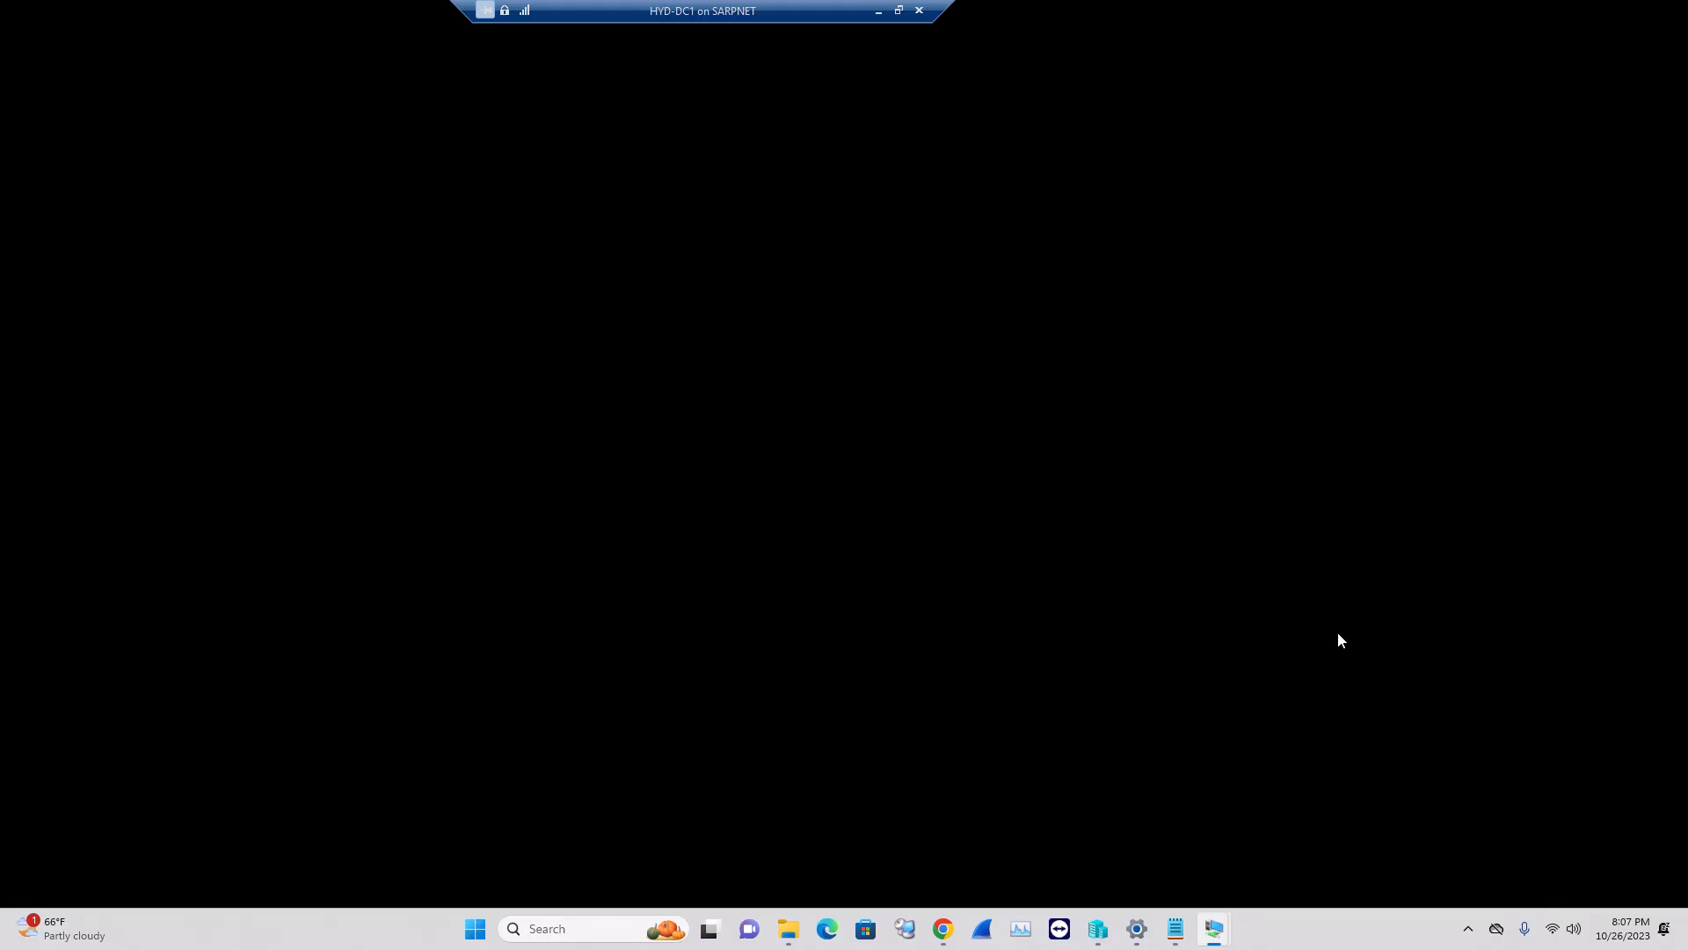
pyautogui.click(898, 11)
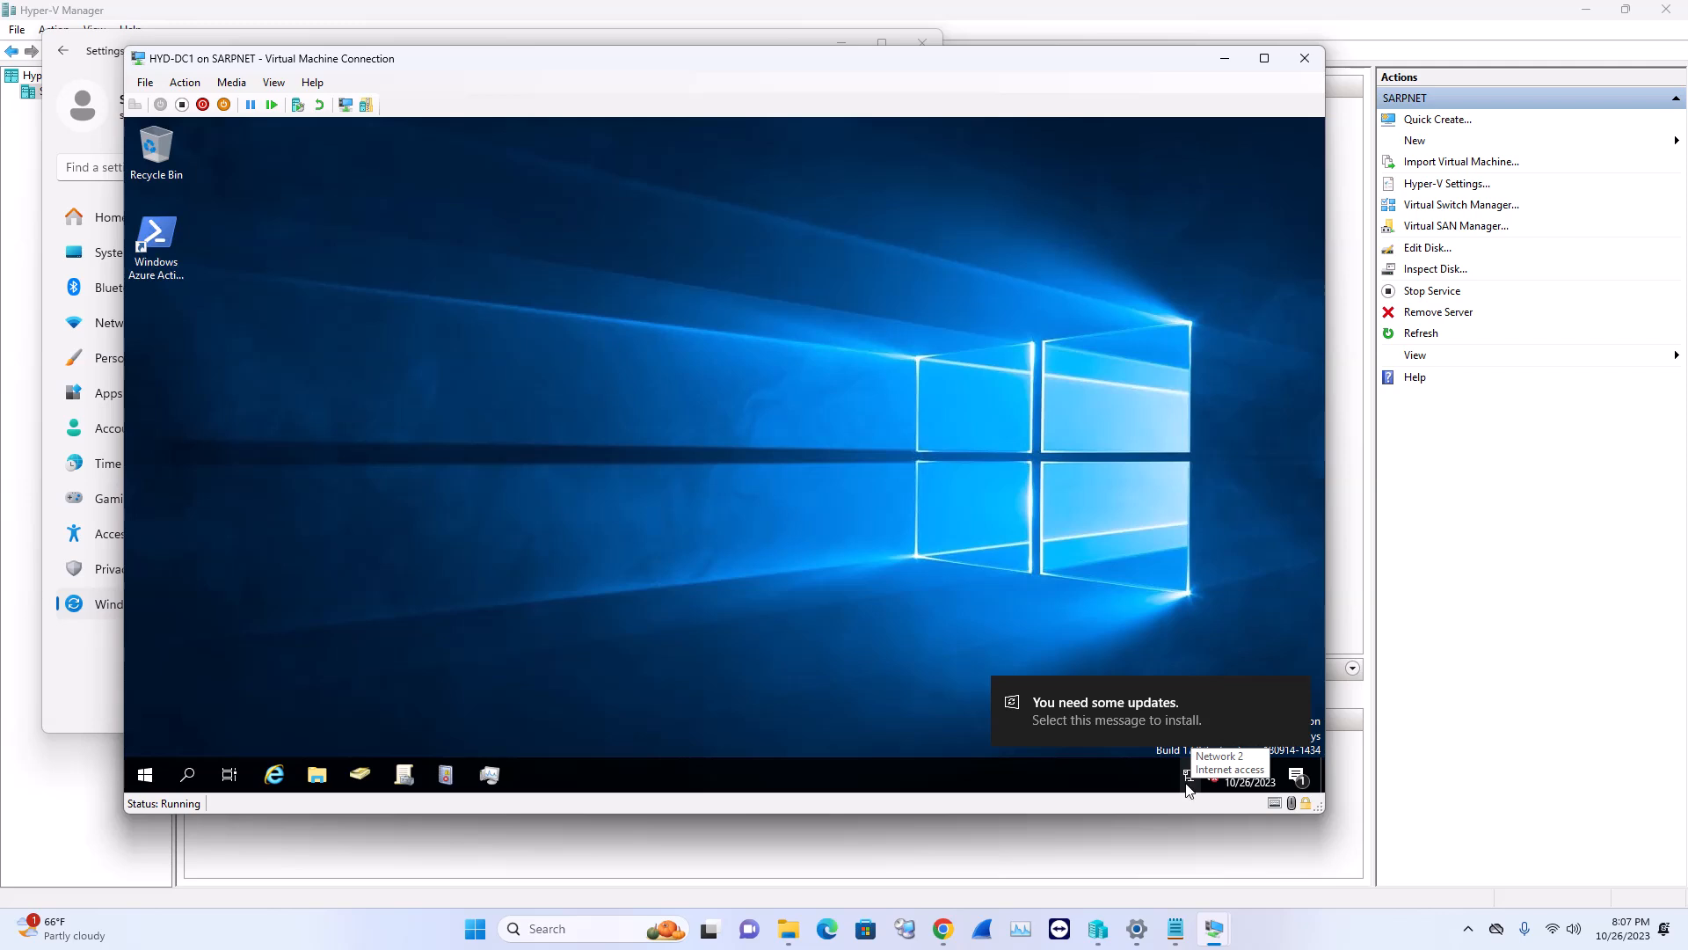
pyautogui.moveTo(1214, 928)
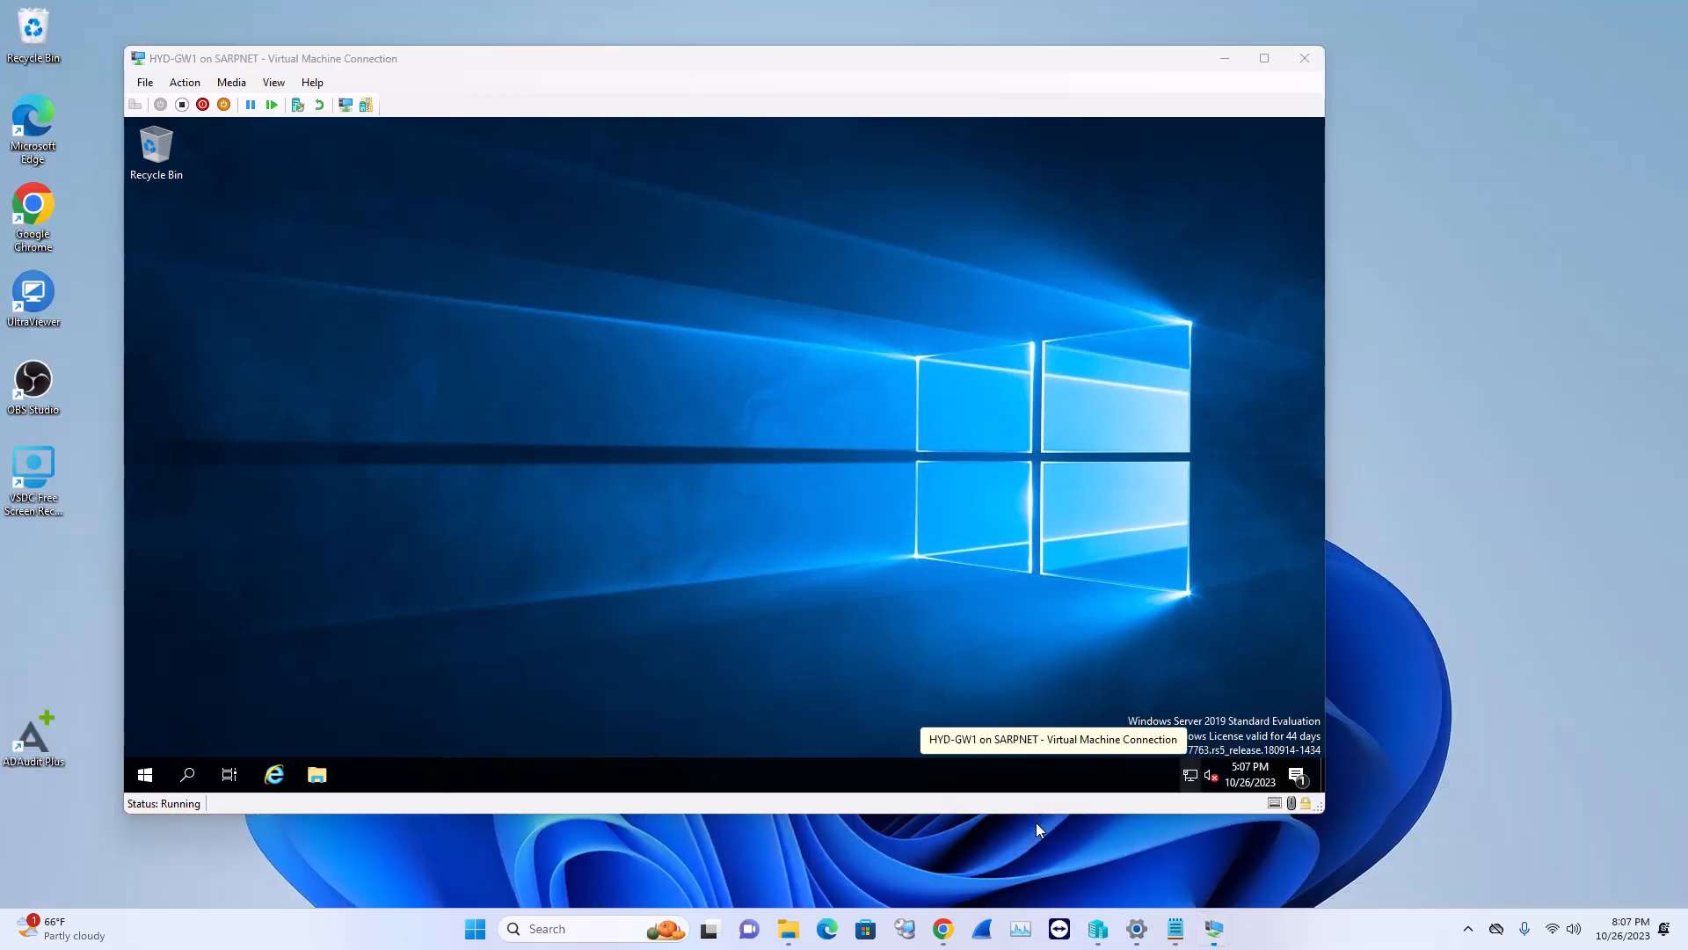
pyautogui.click(1036, 821)
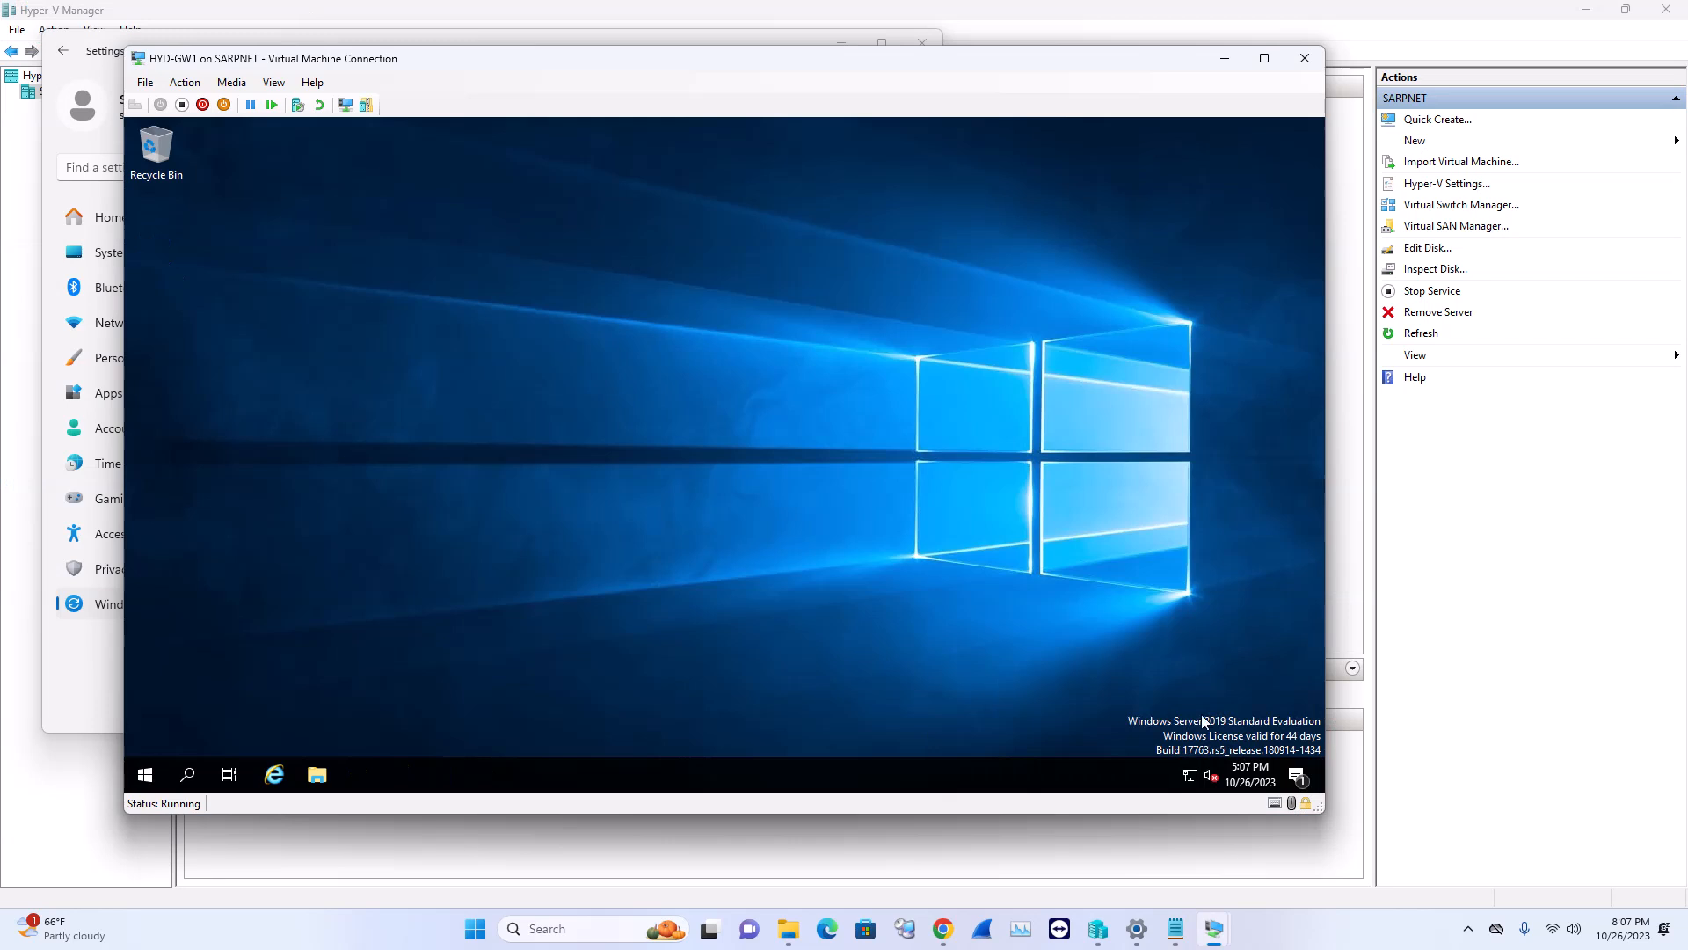
pyautogui.moveTo(1219, 925)
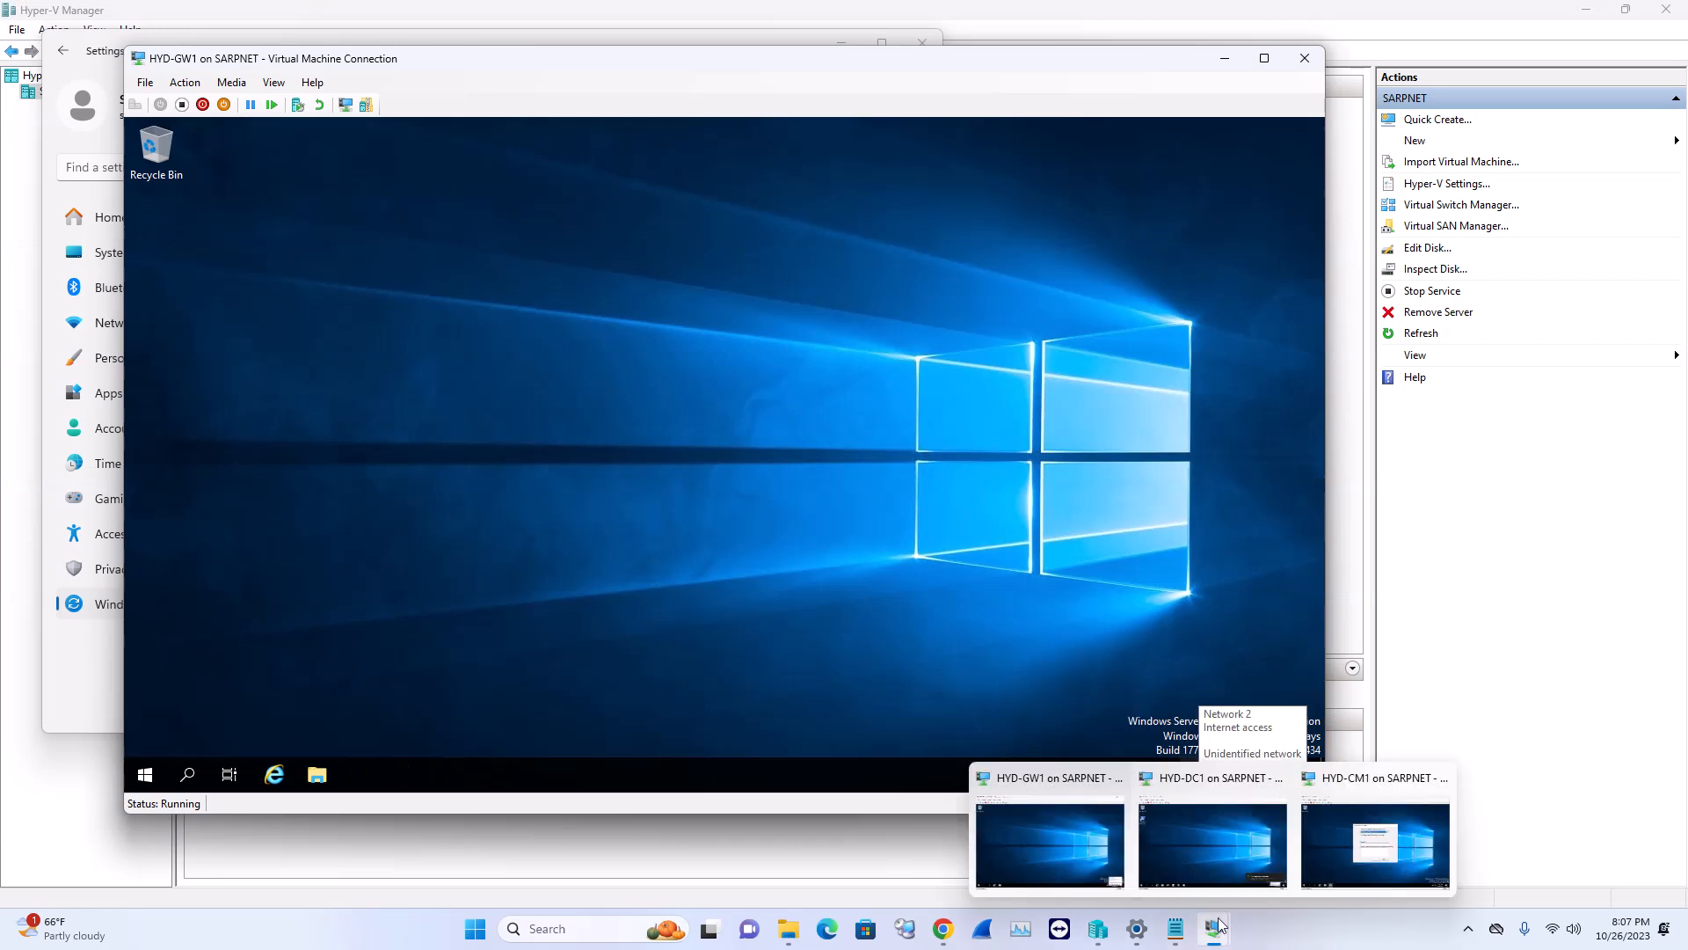
pyautogui.click(1222, 823)
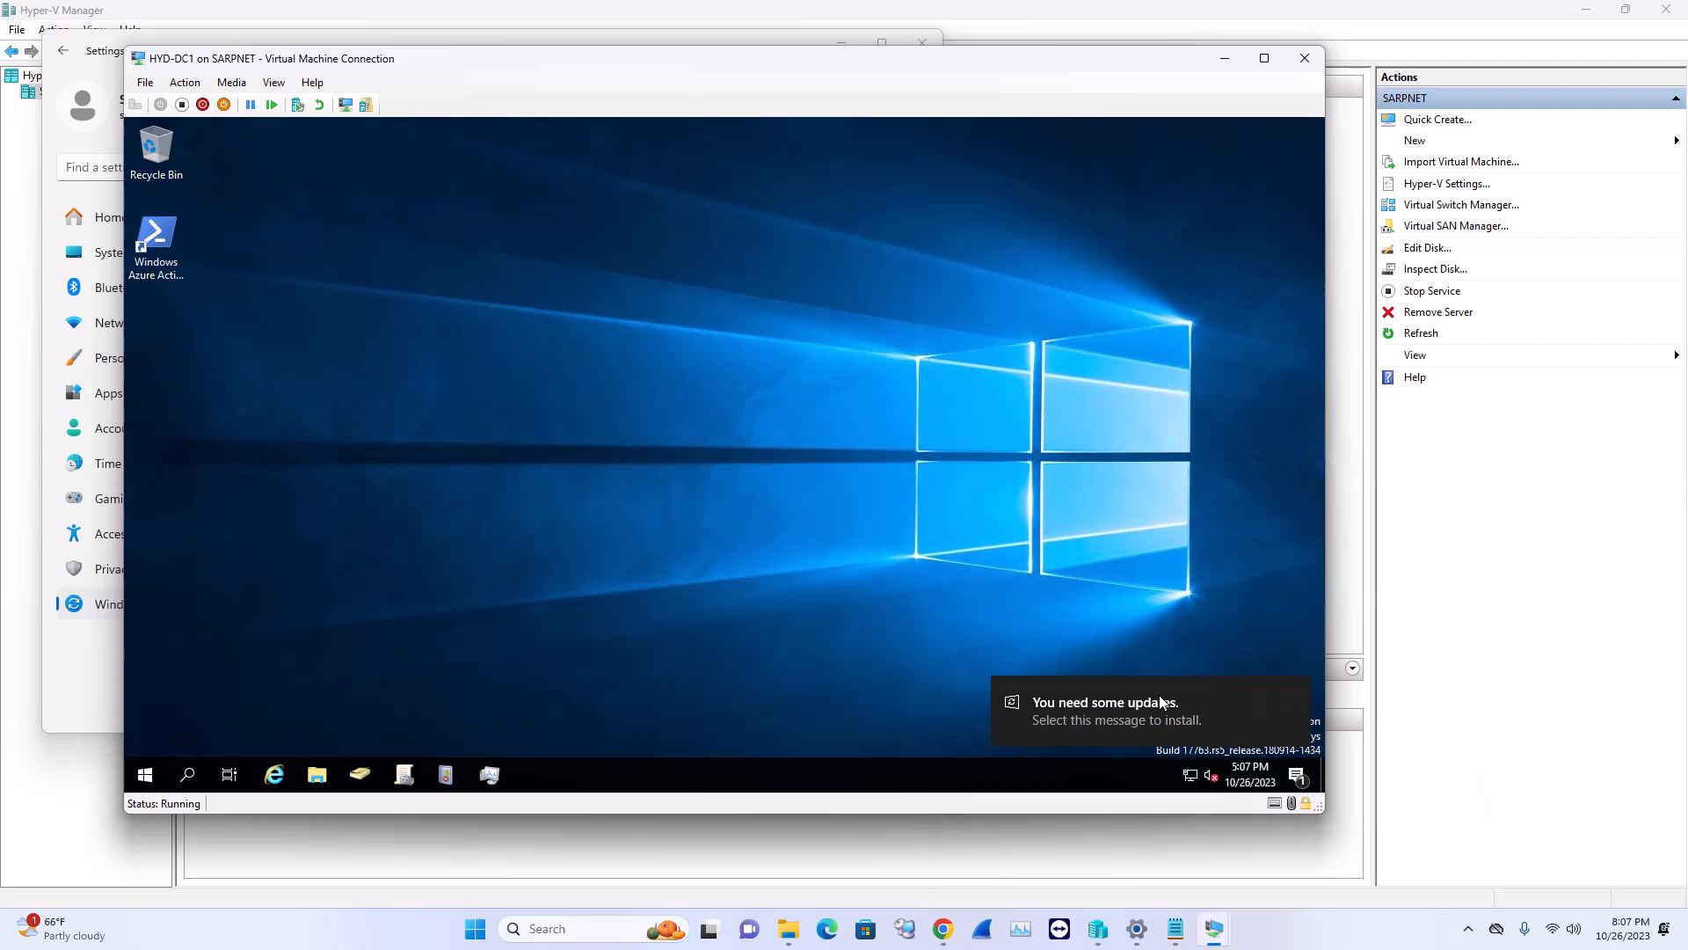
# Start the pending Defender update installing on HYD-DC1, then search 'check' on HYD-GW1
pyautogui.click(1178, 728)
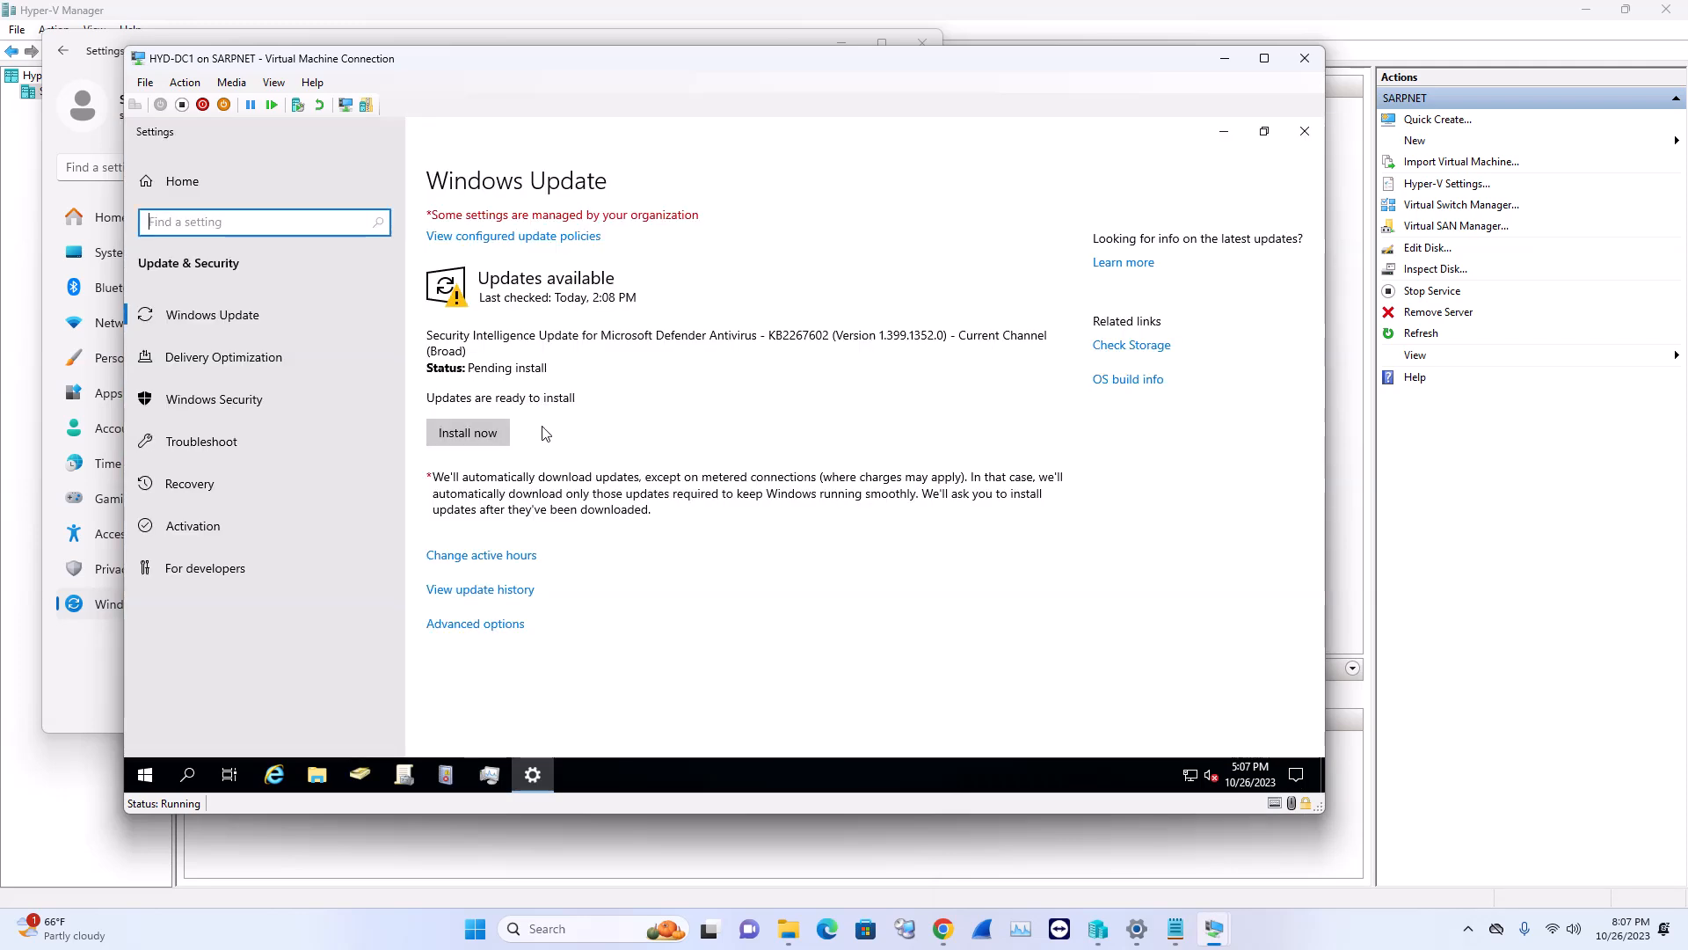
pyautogui.click(501, 437)
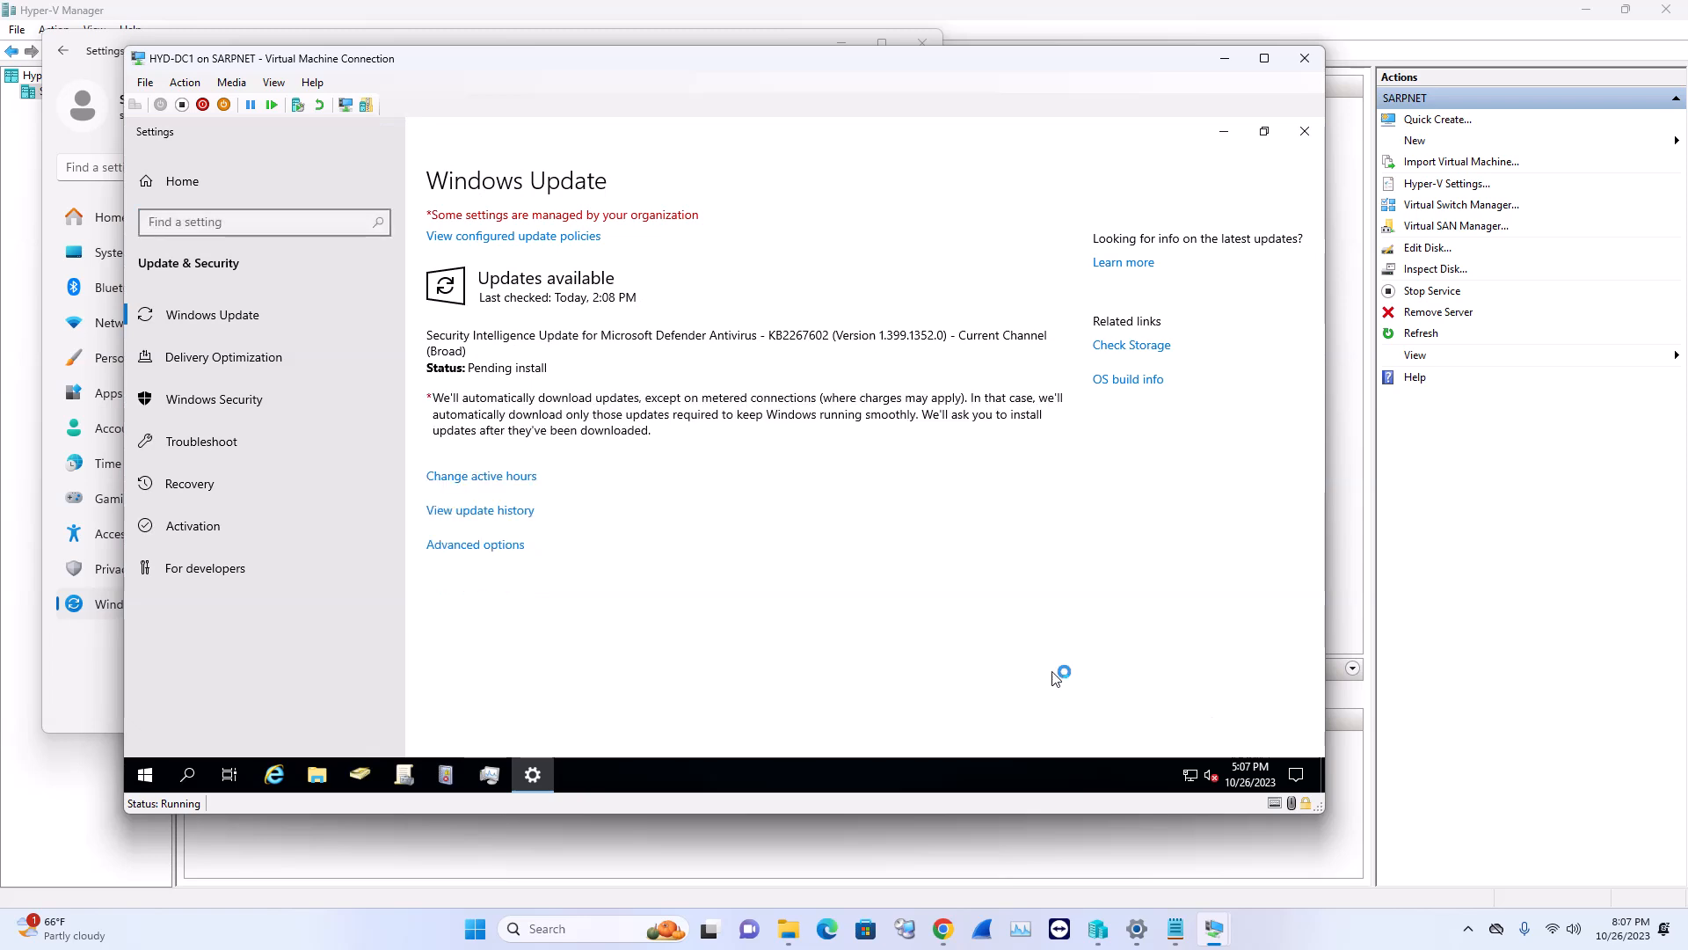
pyautogui.moveTo(1216, 930)
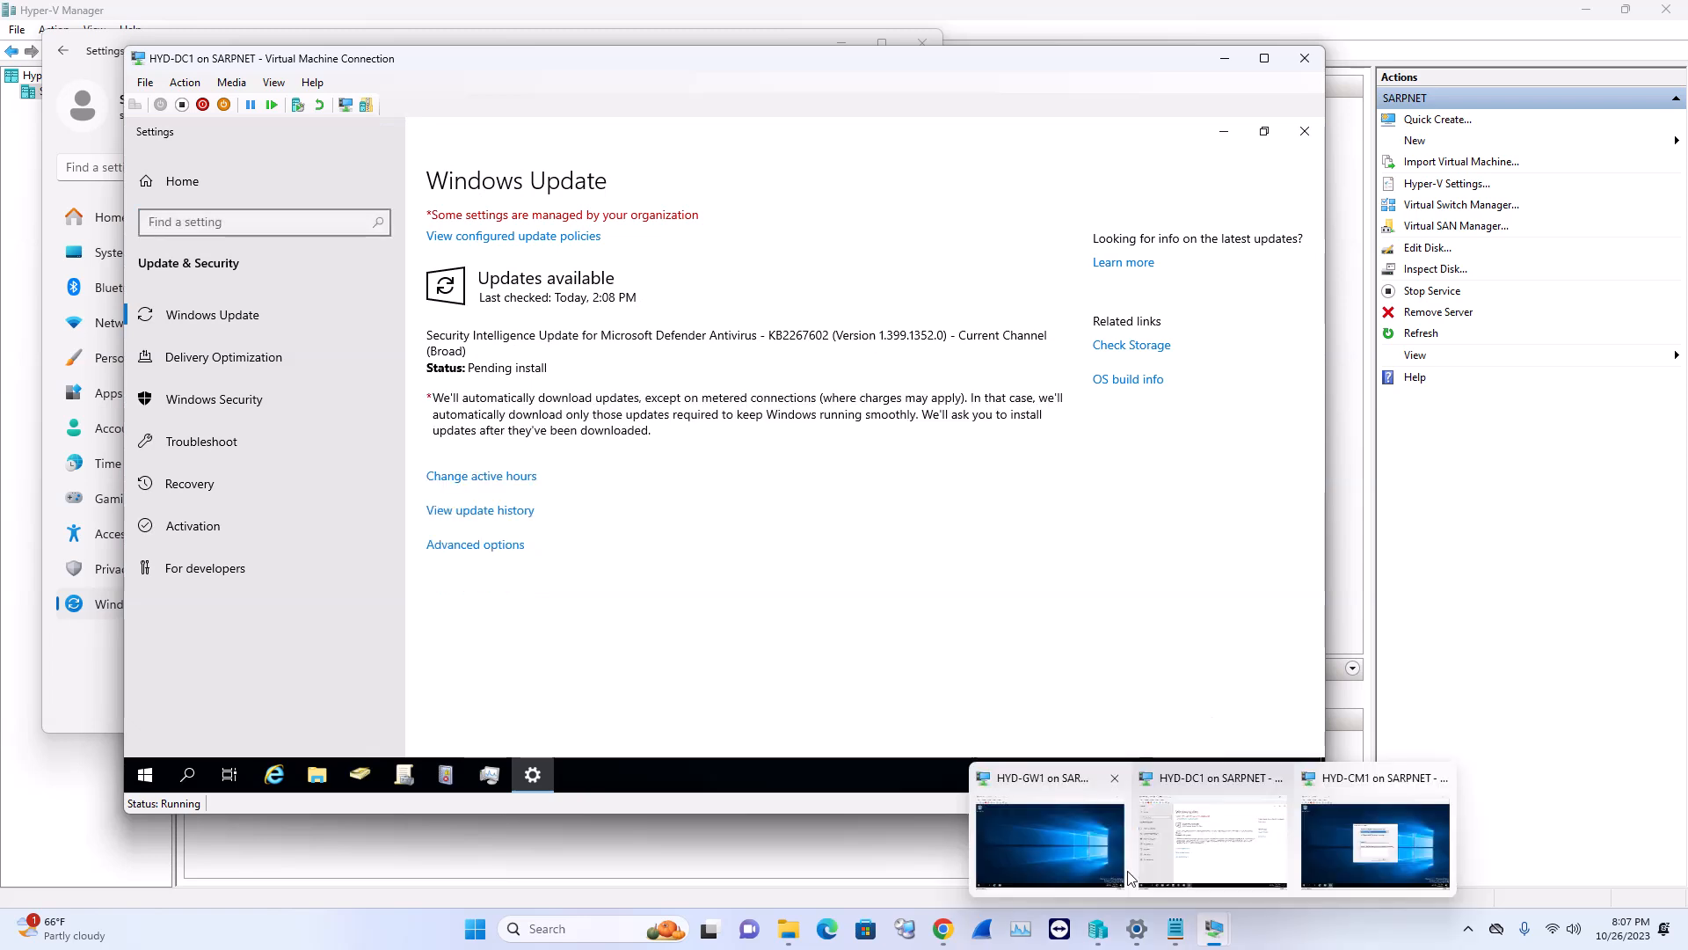
pyautogui.click(1022, 834)
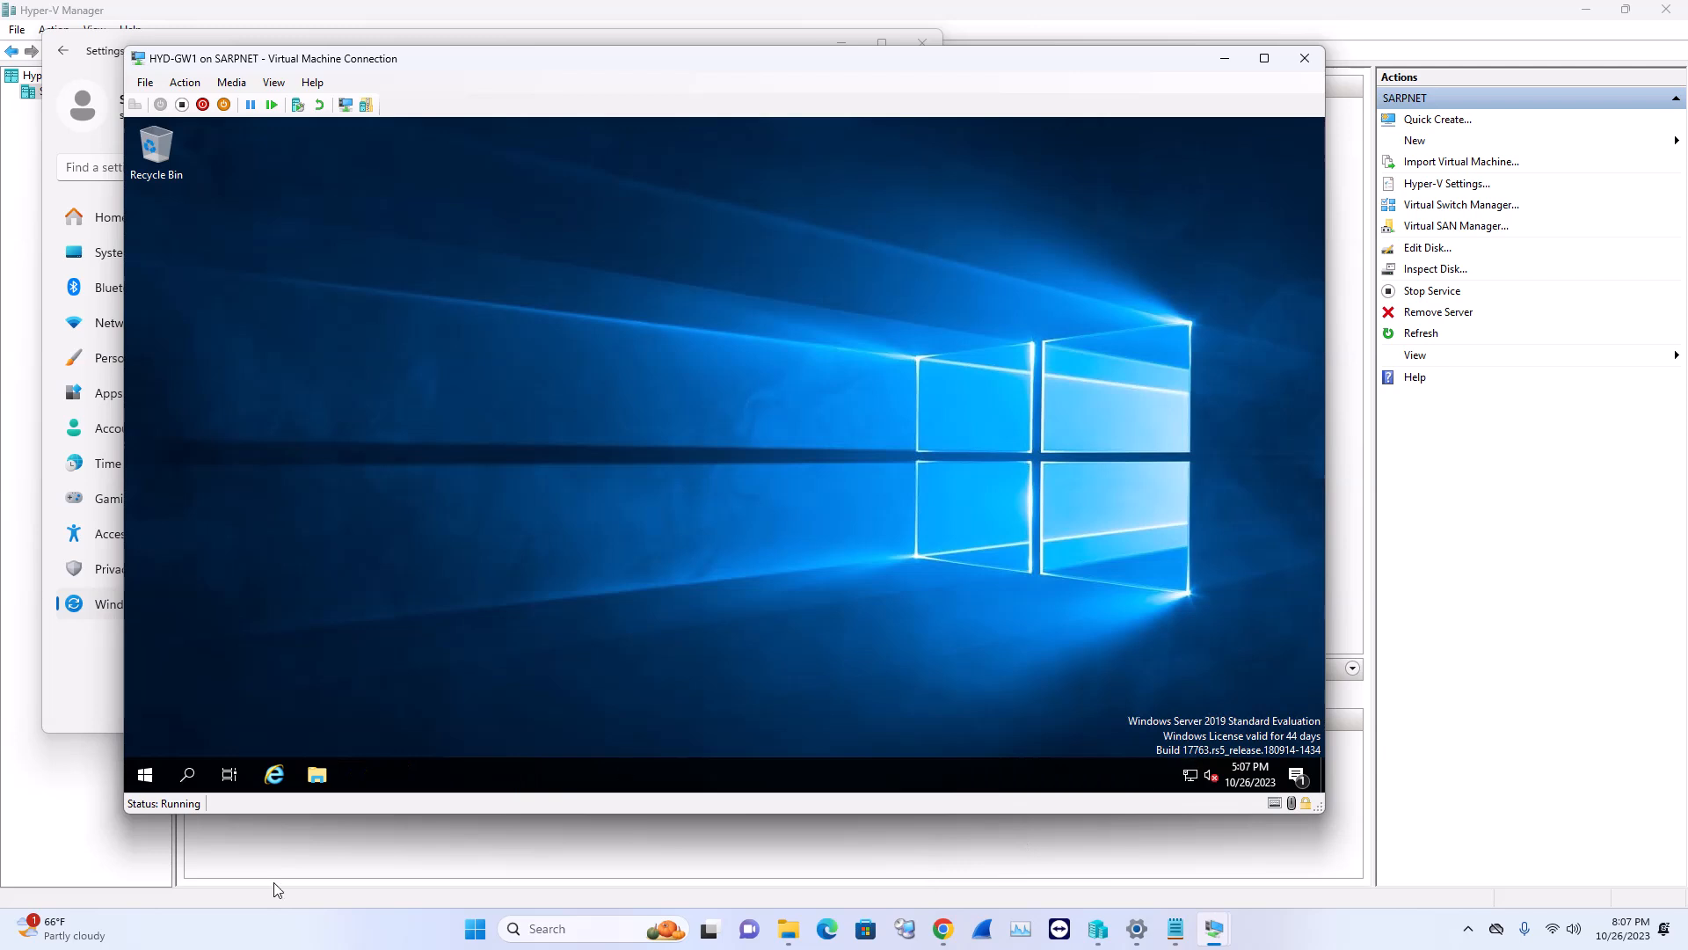
pyautogui.click(187, 775)
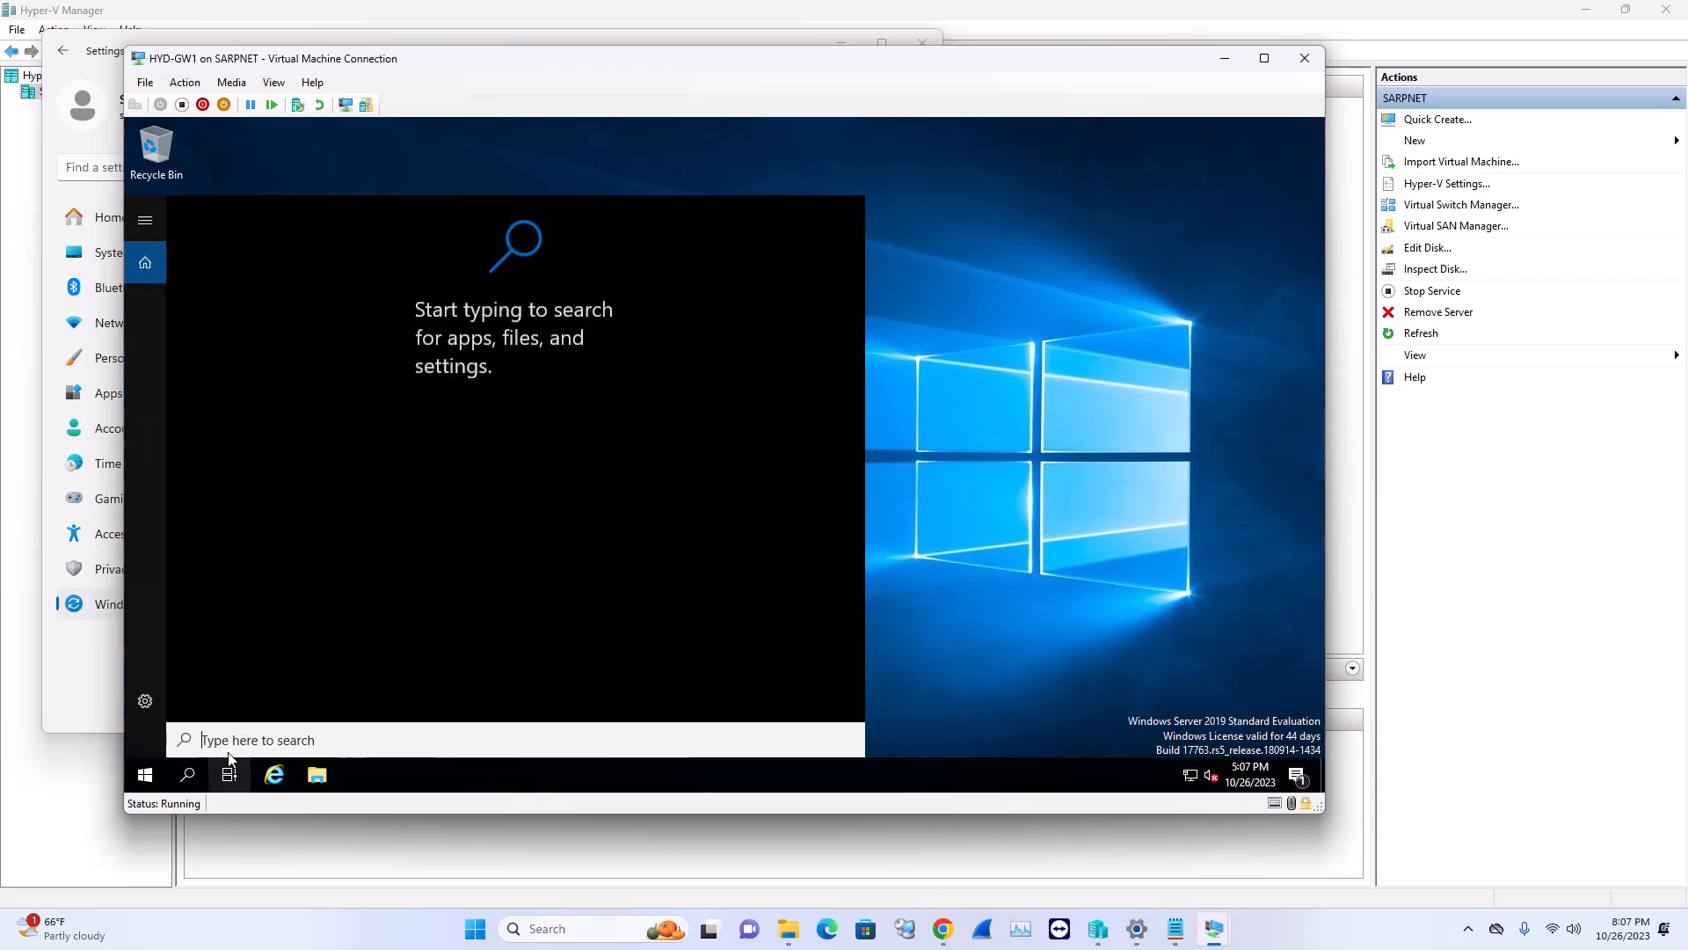
pyautogui.write('c')
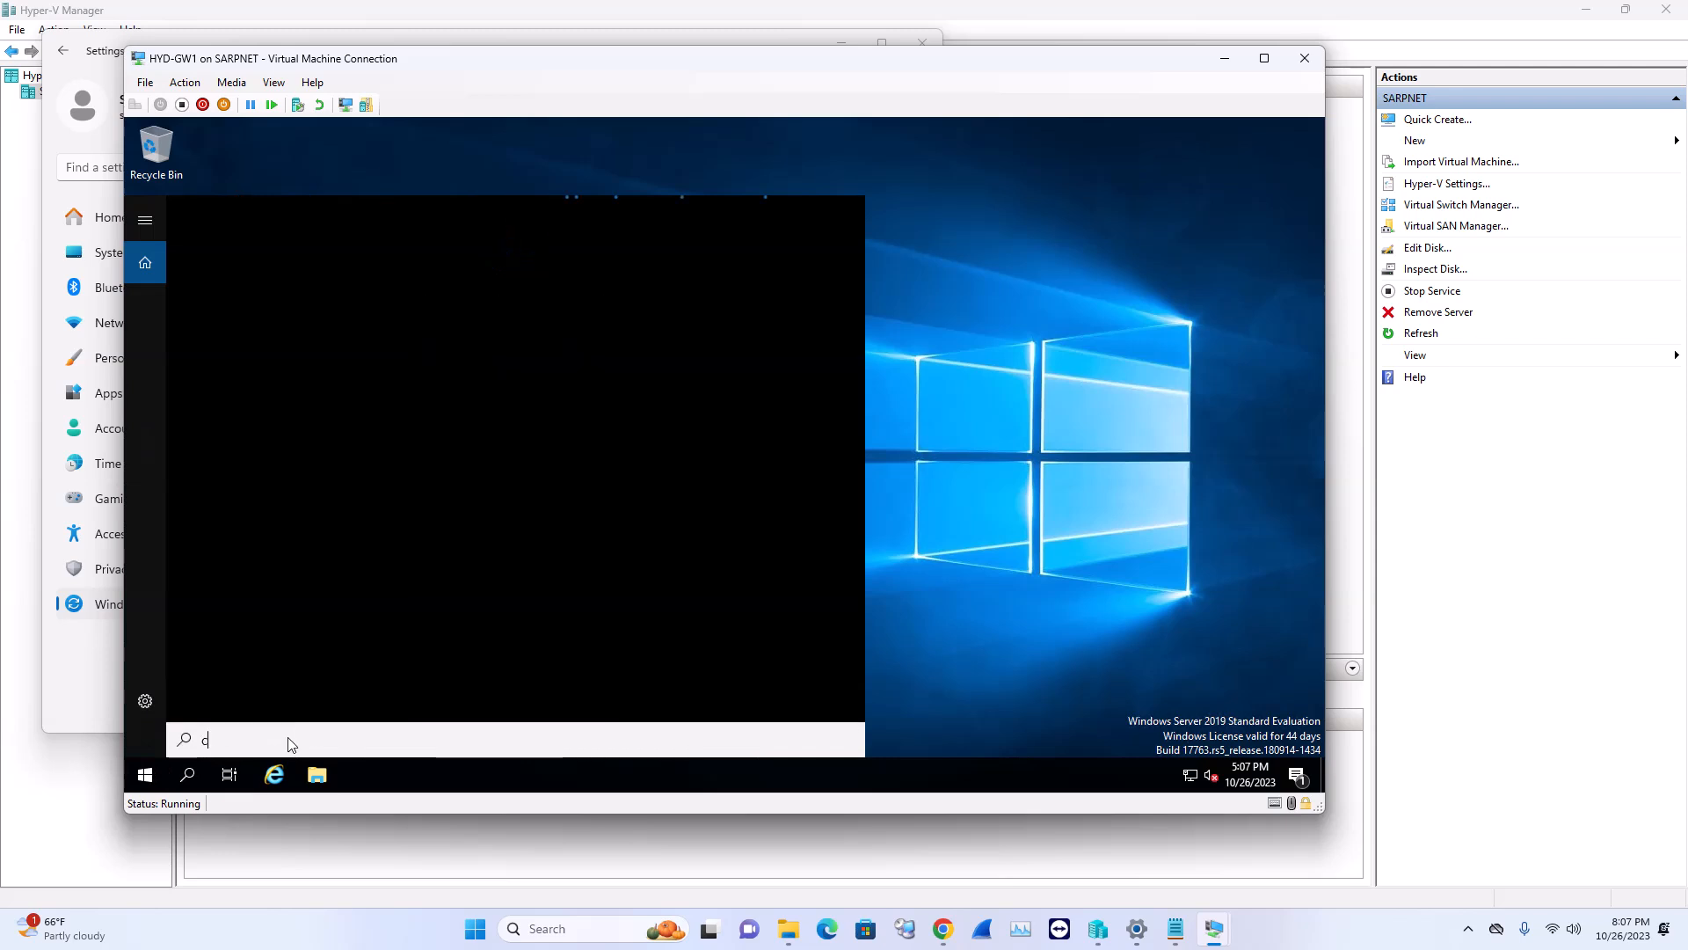
pyautogui.write('heck')
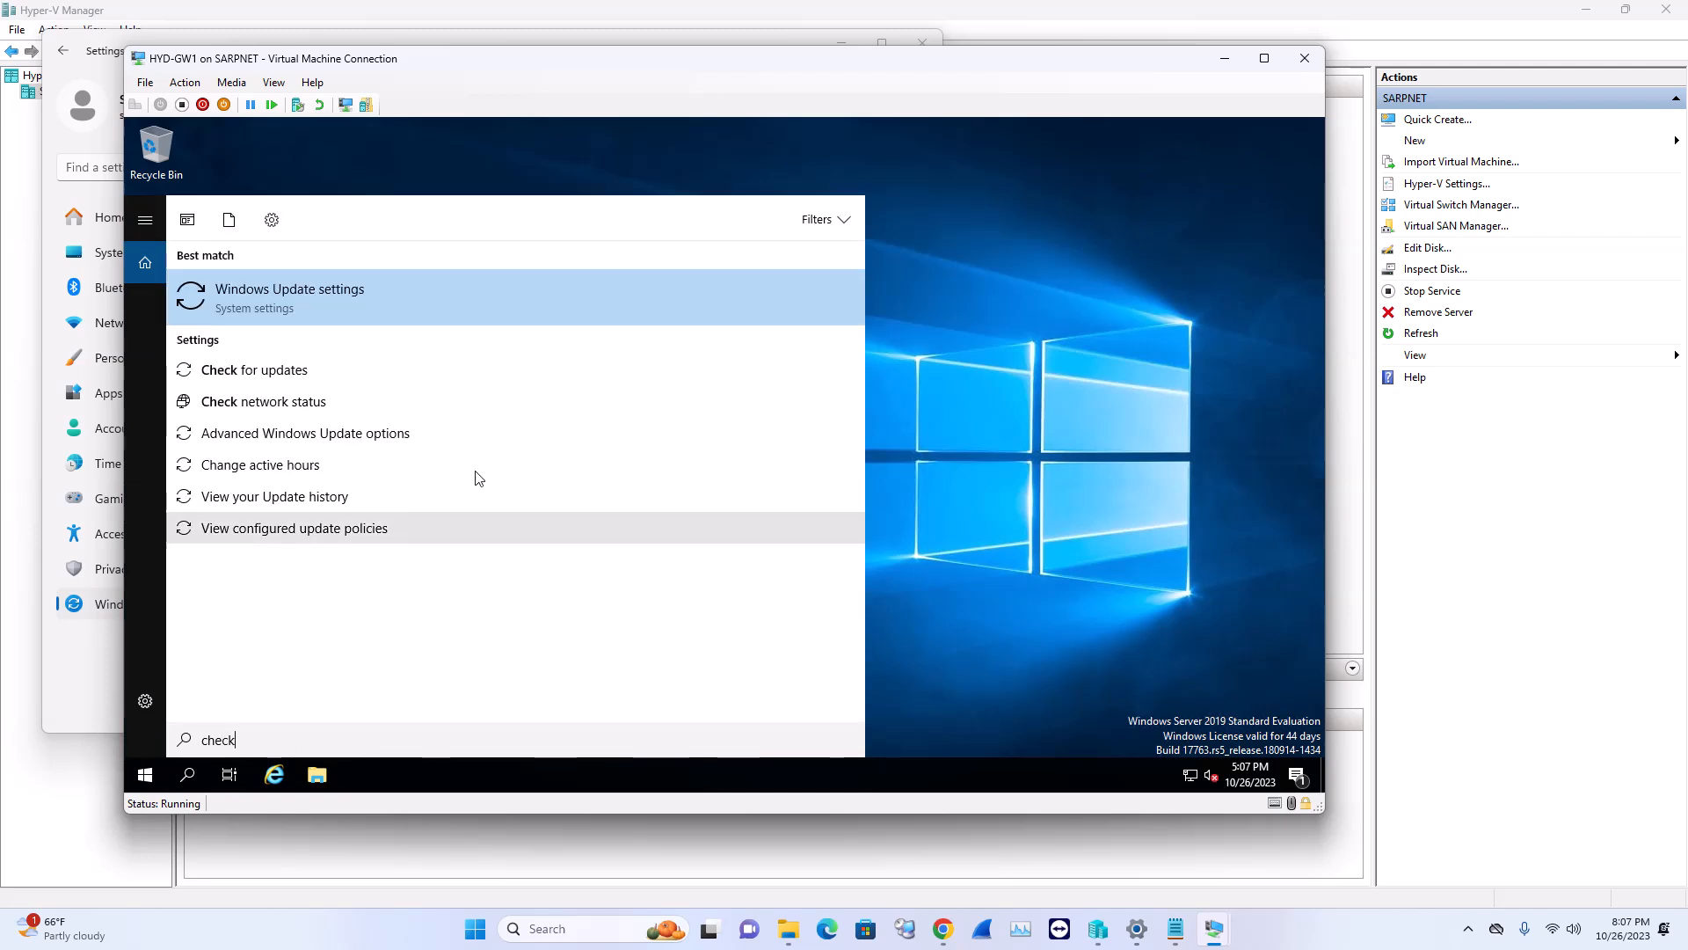
# Open Windows Update on GW1, then dismiss HYD-CM1's shutdown report choosing Security issue (Unplanned)
pyautogui.click(420, 418)
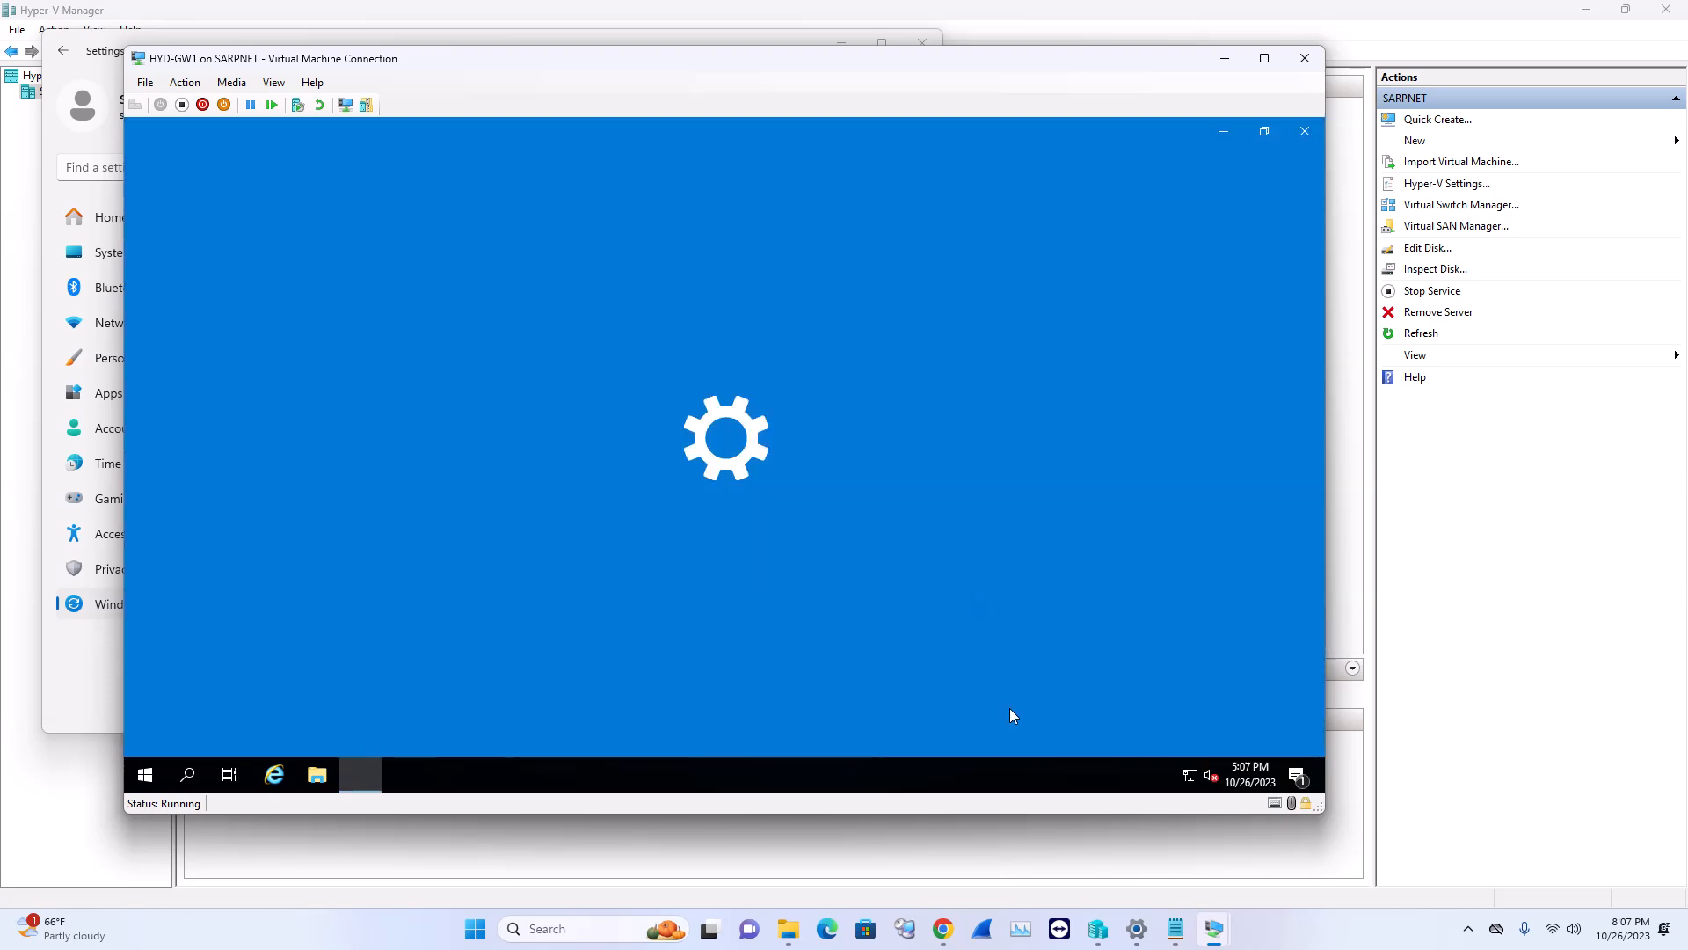
pyautogui.moveTo(1222, 939)
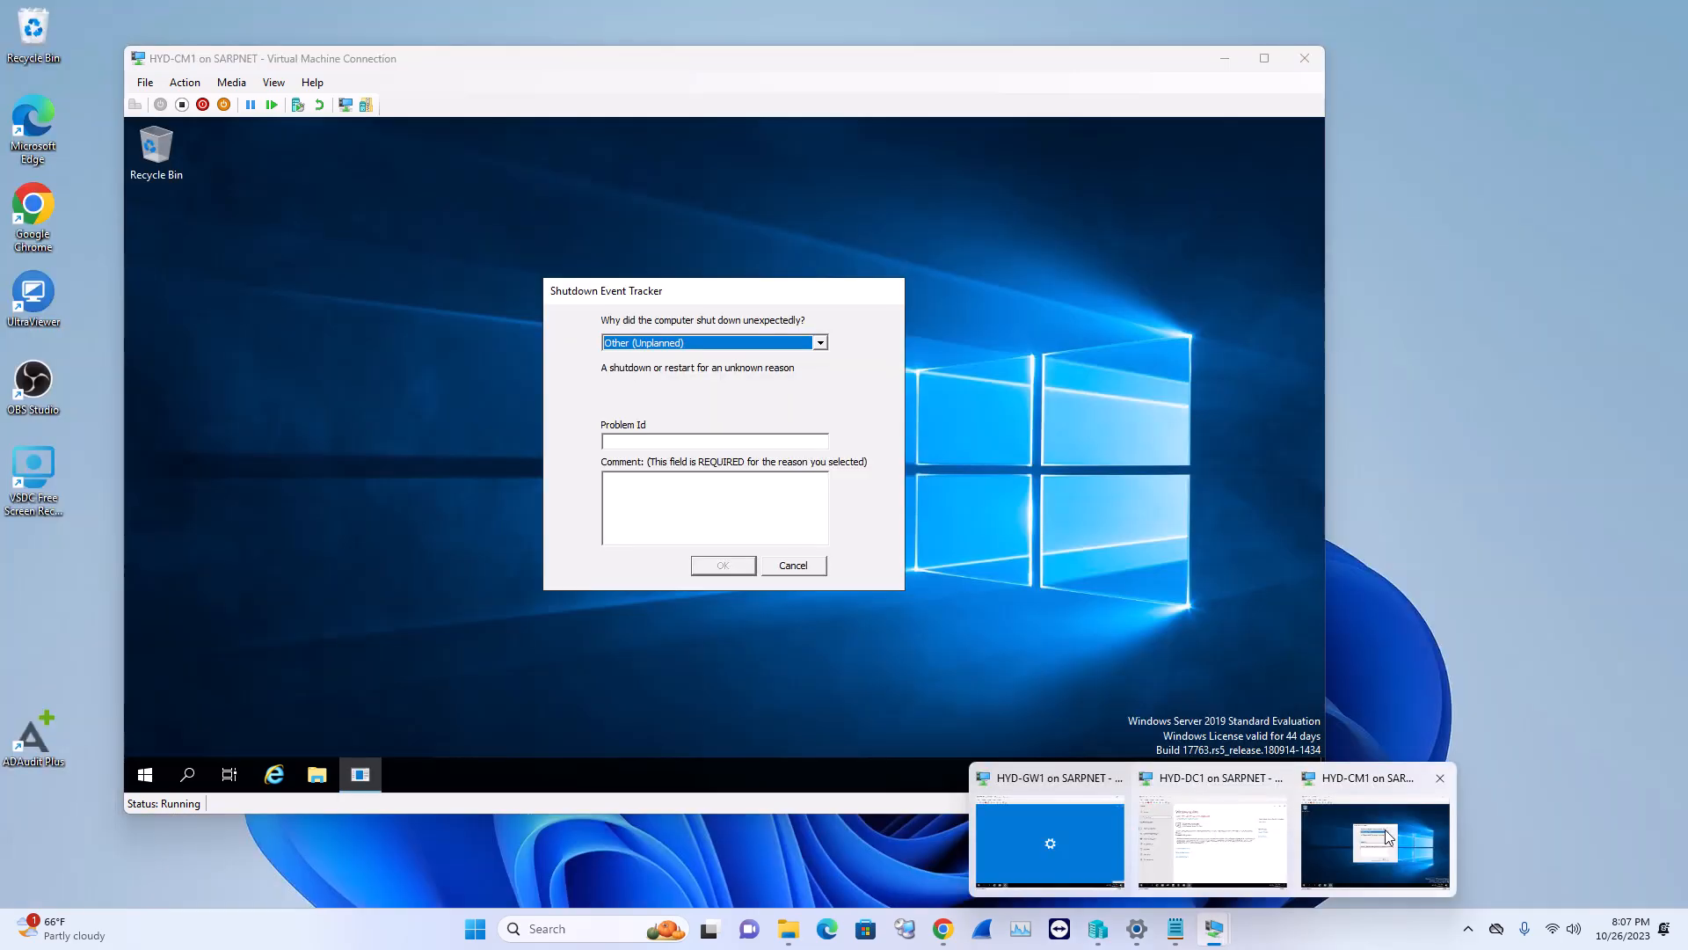
pyautogui.click(1388, 835)
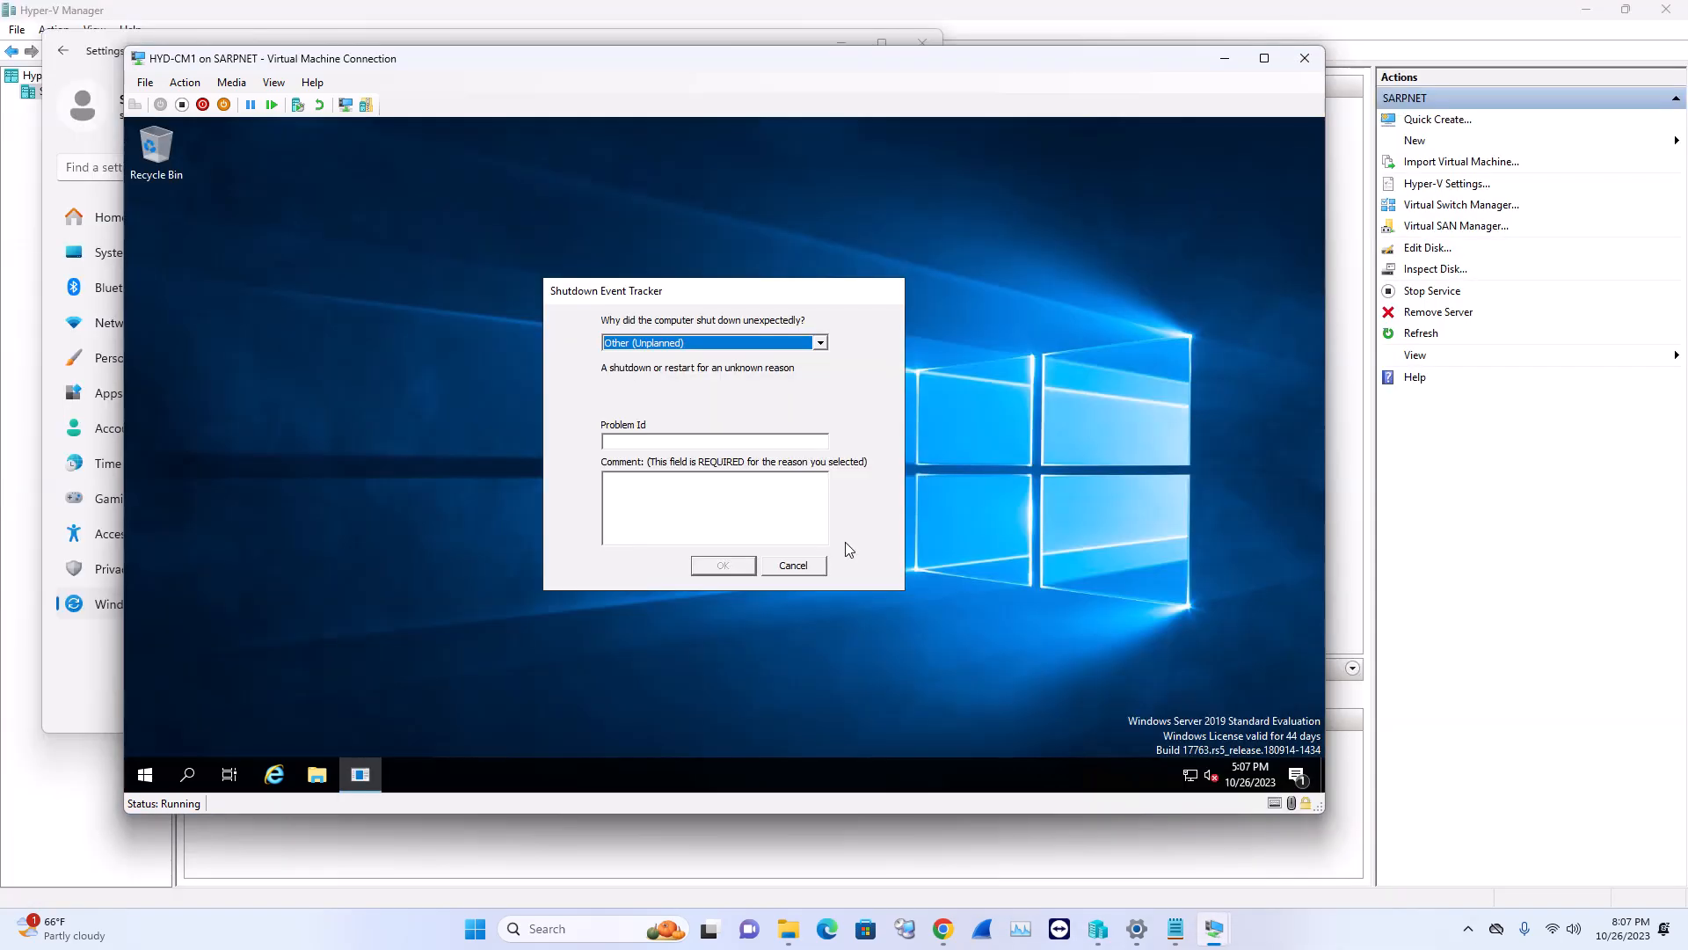
pyautogui.click(748, 345)
pyautogui.click(695, 393)
pyautogui.click(722, 567)
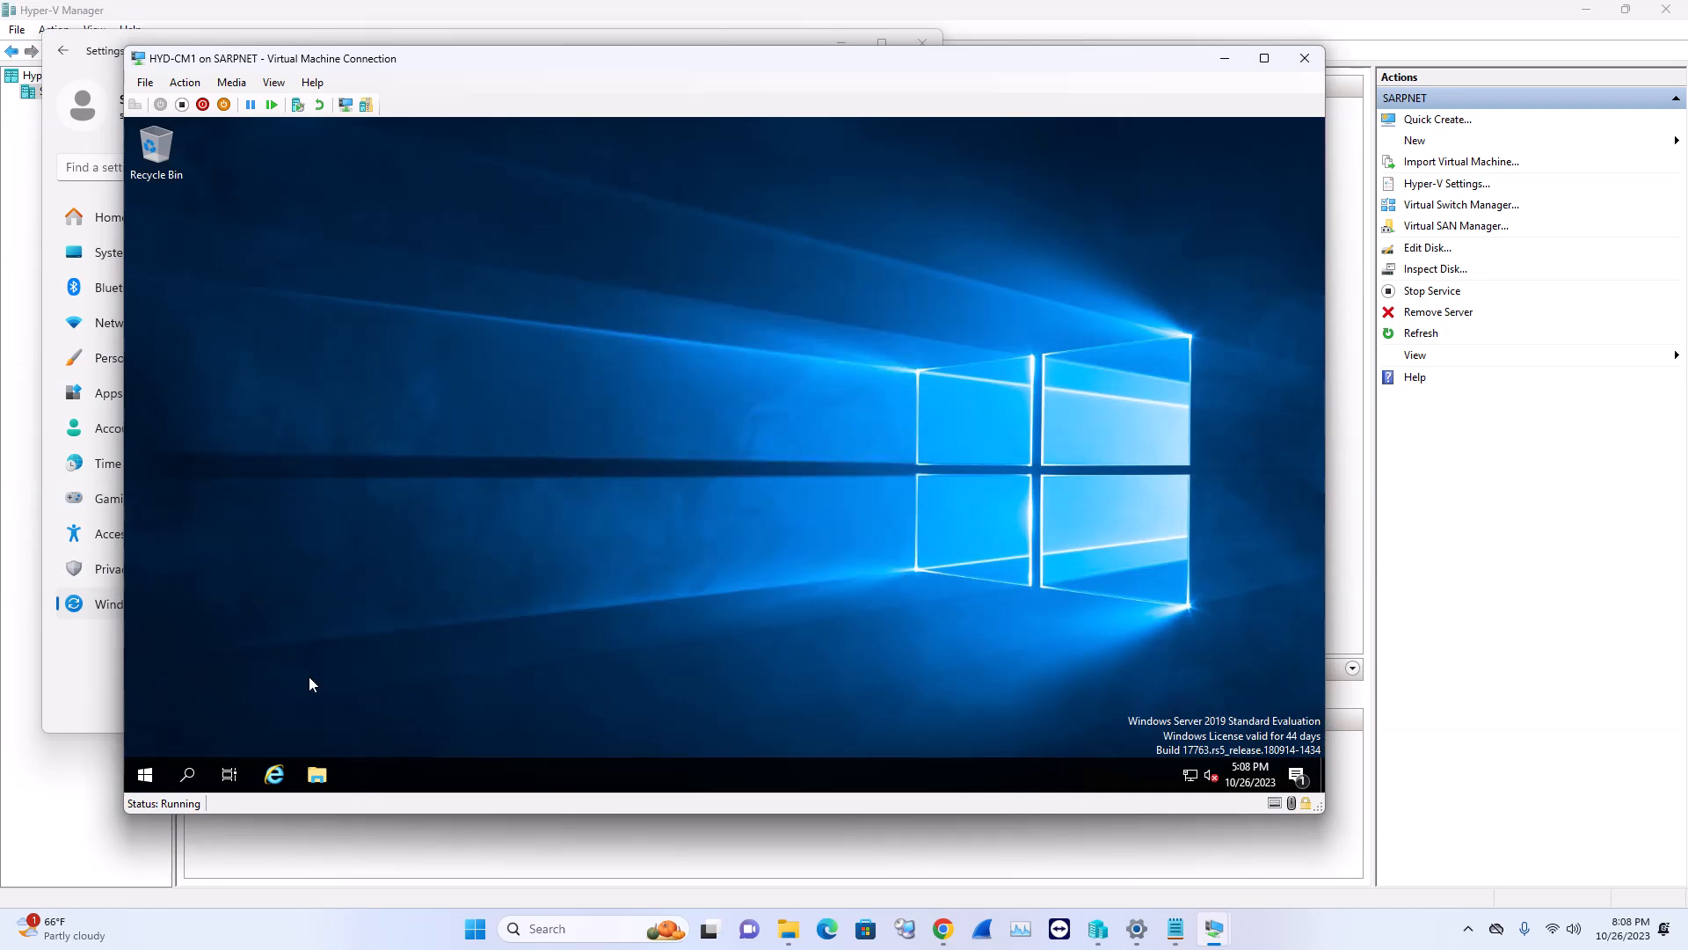
# Search 'check' on HYD-CM1, open Windows Update settings and install Defender update KB2267602
pyautogui.click(186, 774)
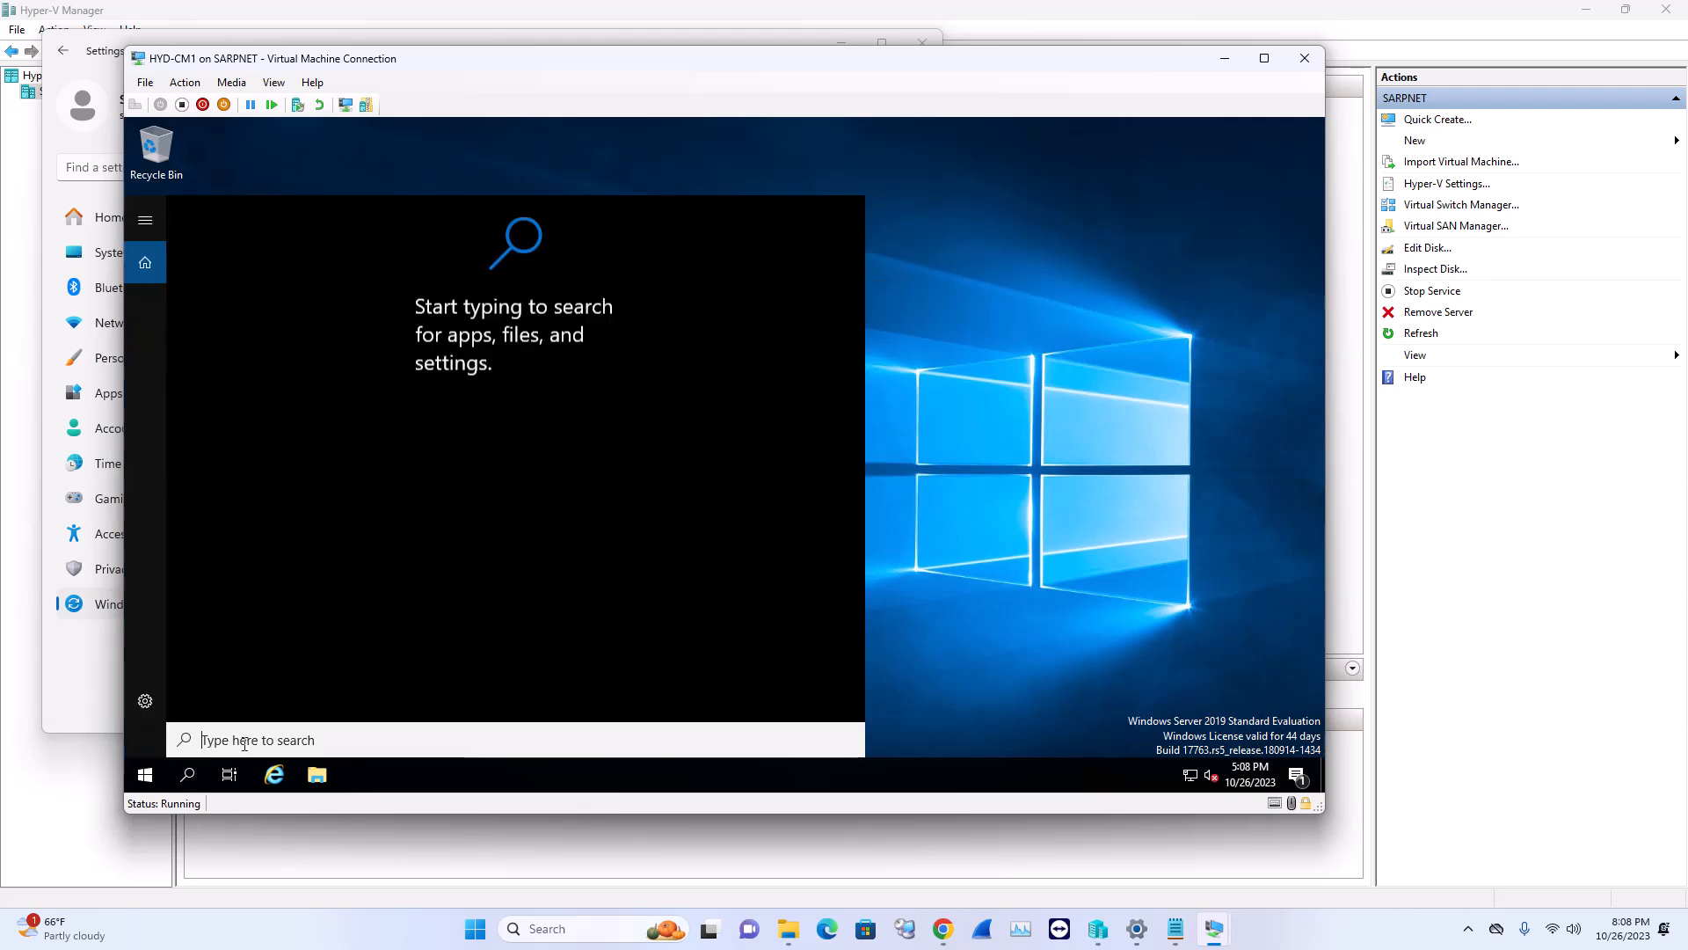
pyautogui.write('check')
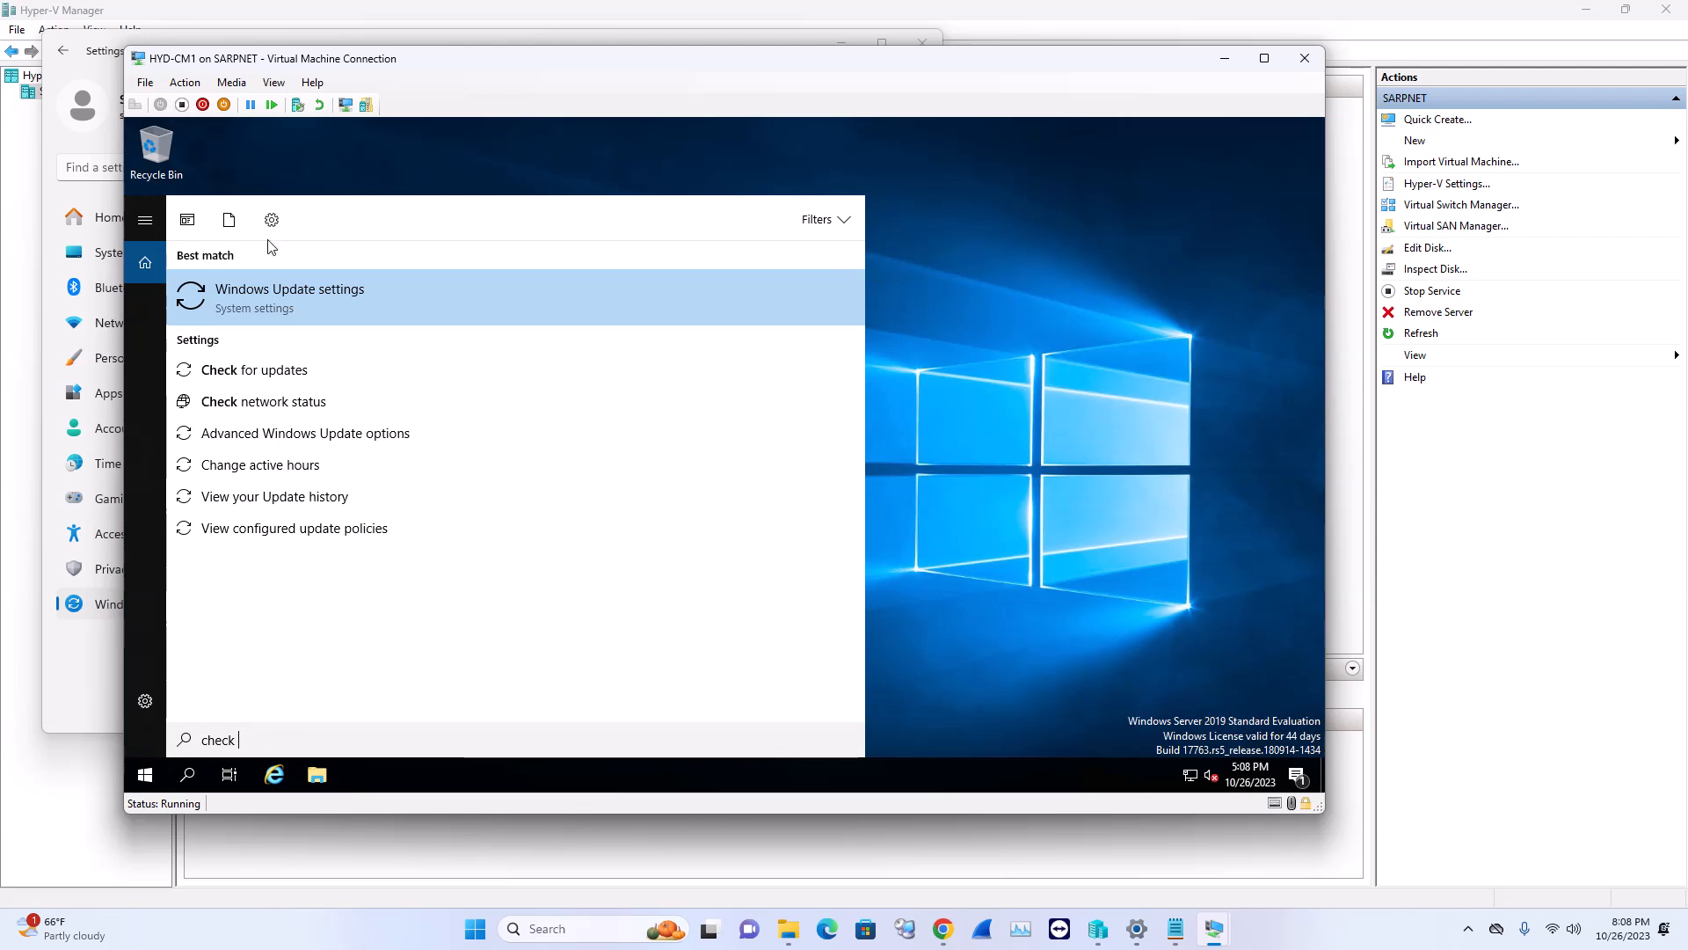
pyautogui.click(545, 336)
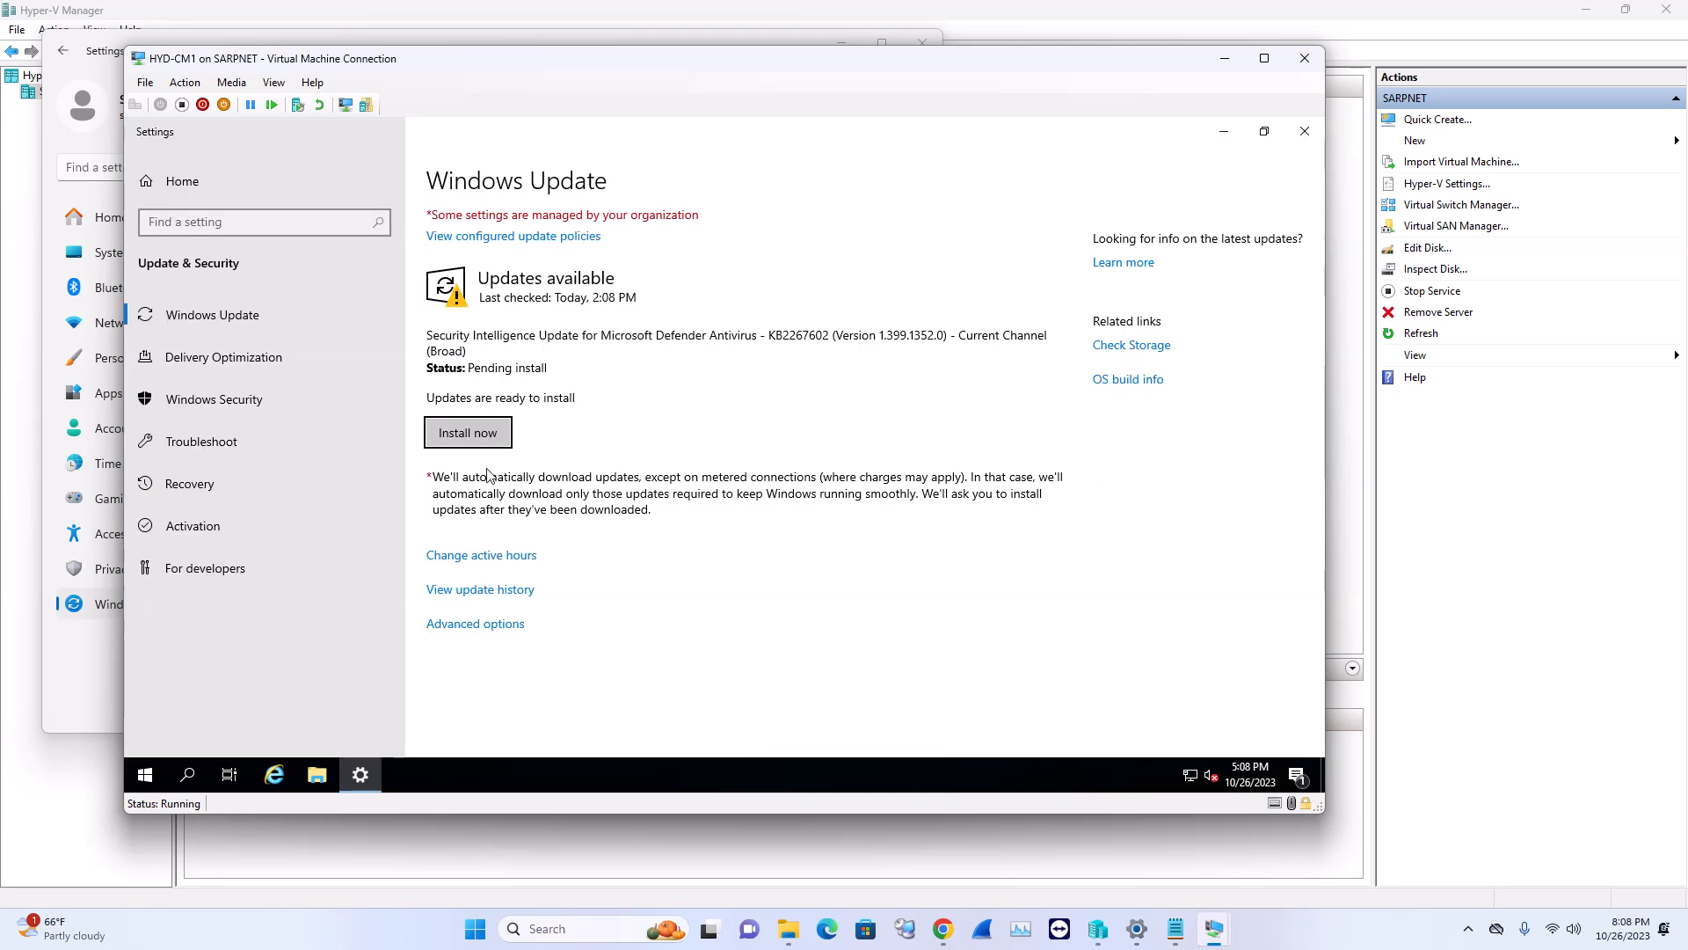
pyautogui.click(488, 435)
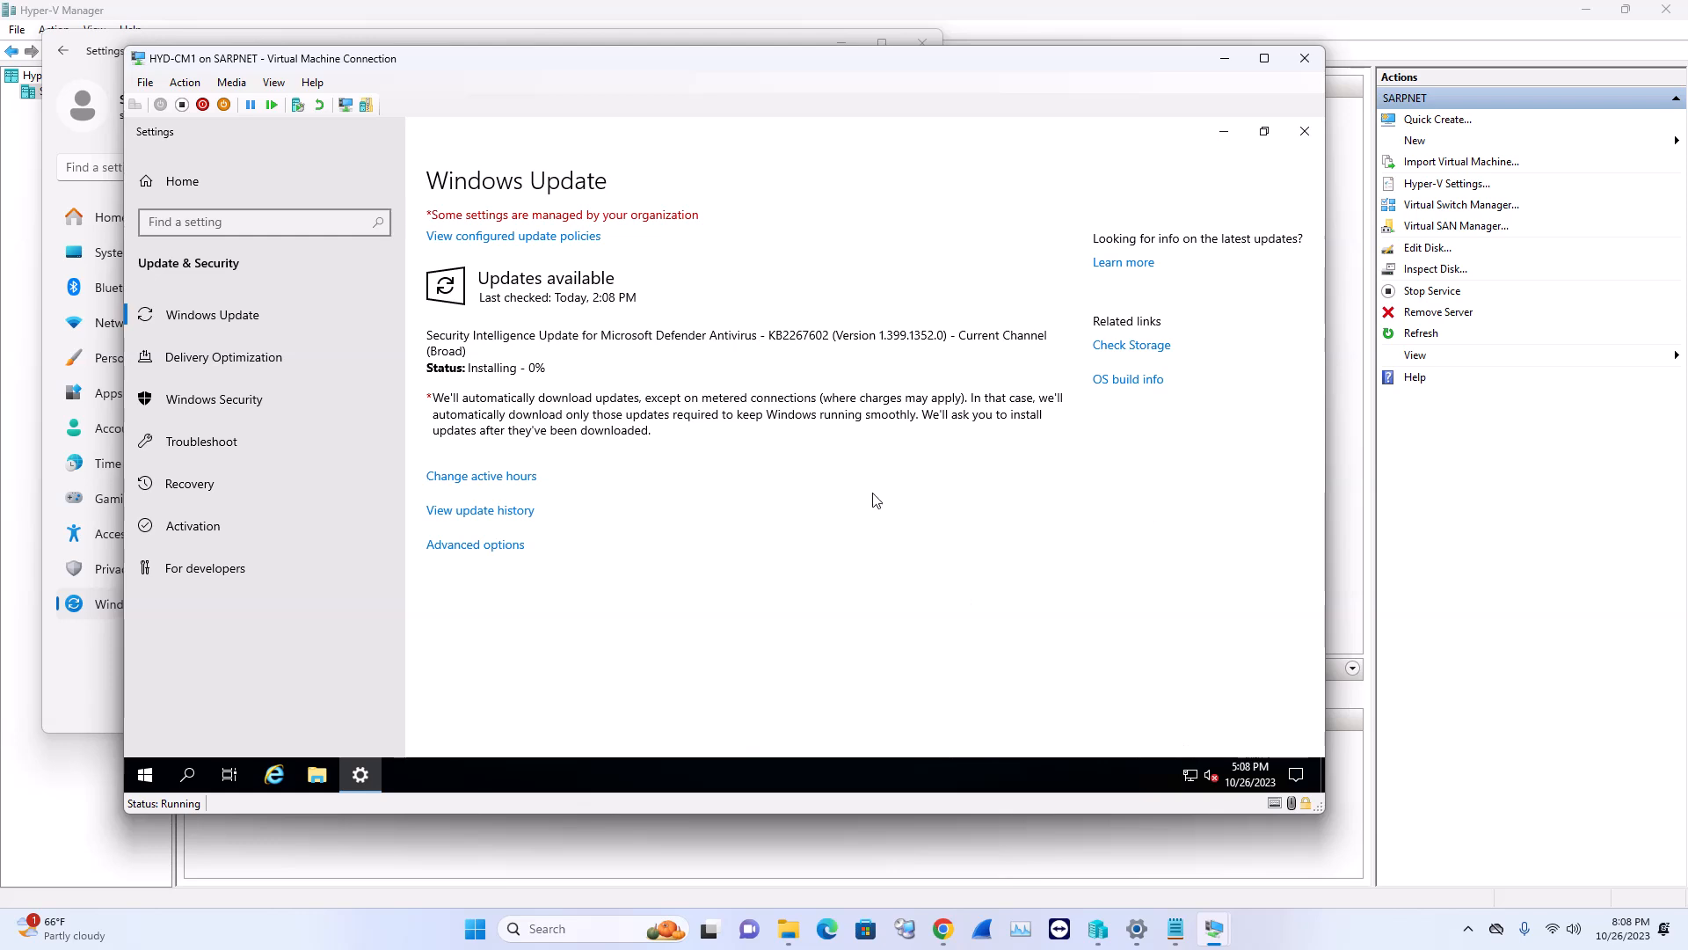
pyautogui.moveTo(1218, 932)
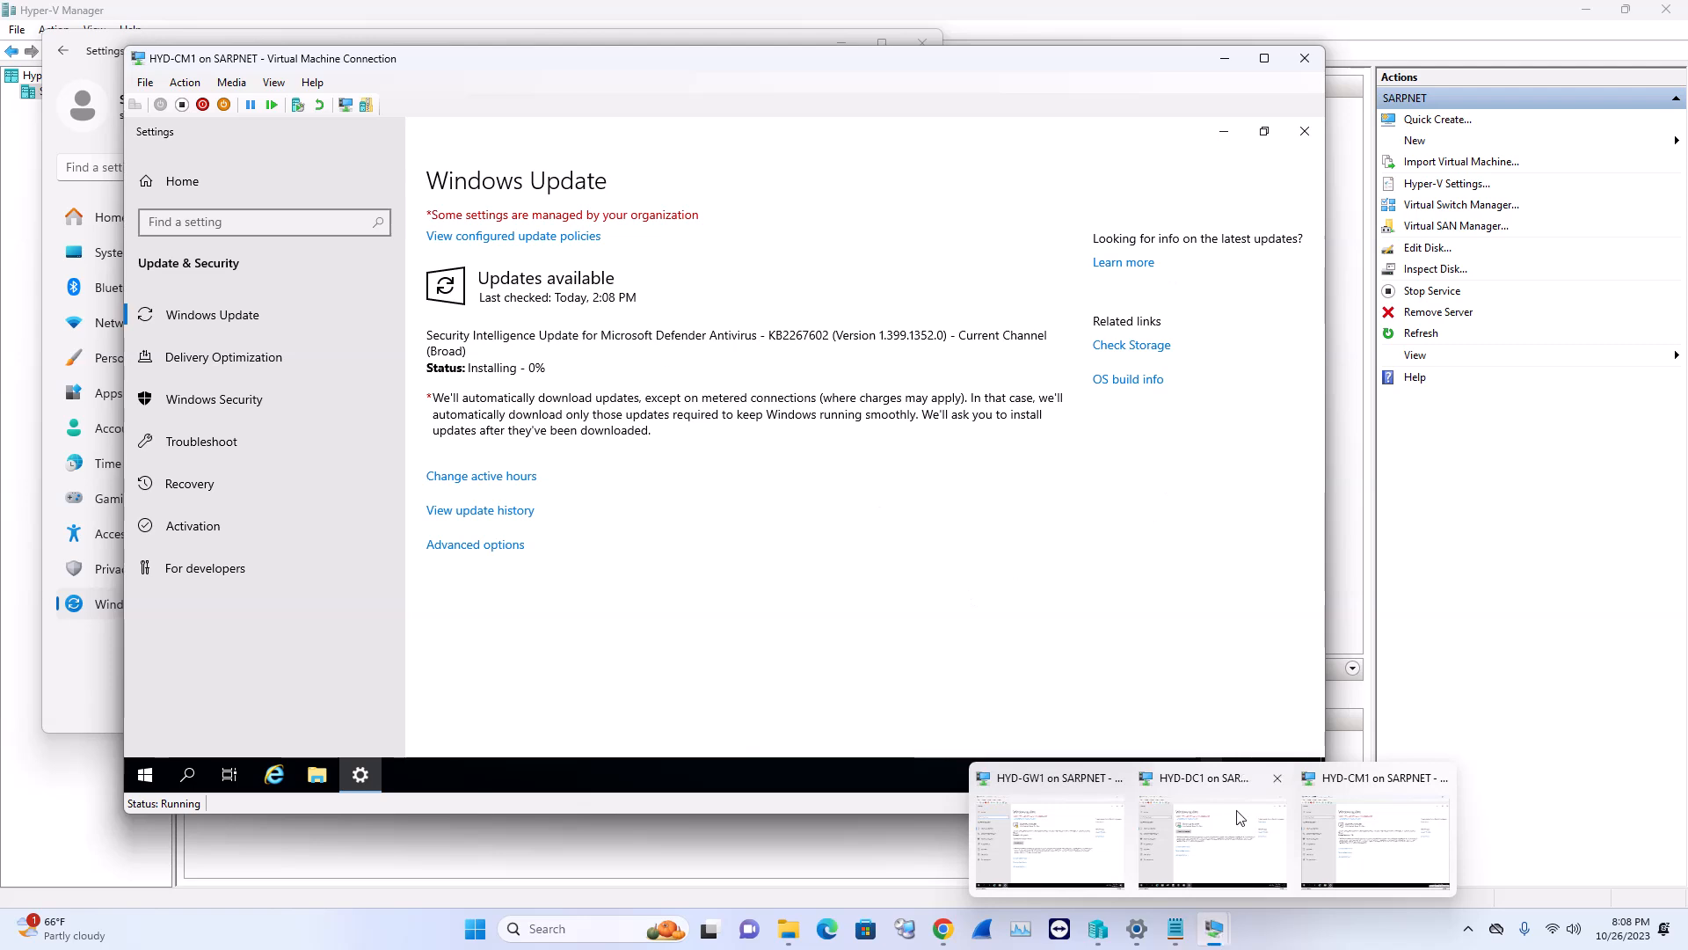
# Start GW1's pending update, then switch to HYD-DC1 and close its up-to-date Windows Update settings
pyautogui.click(1050, 831)
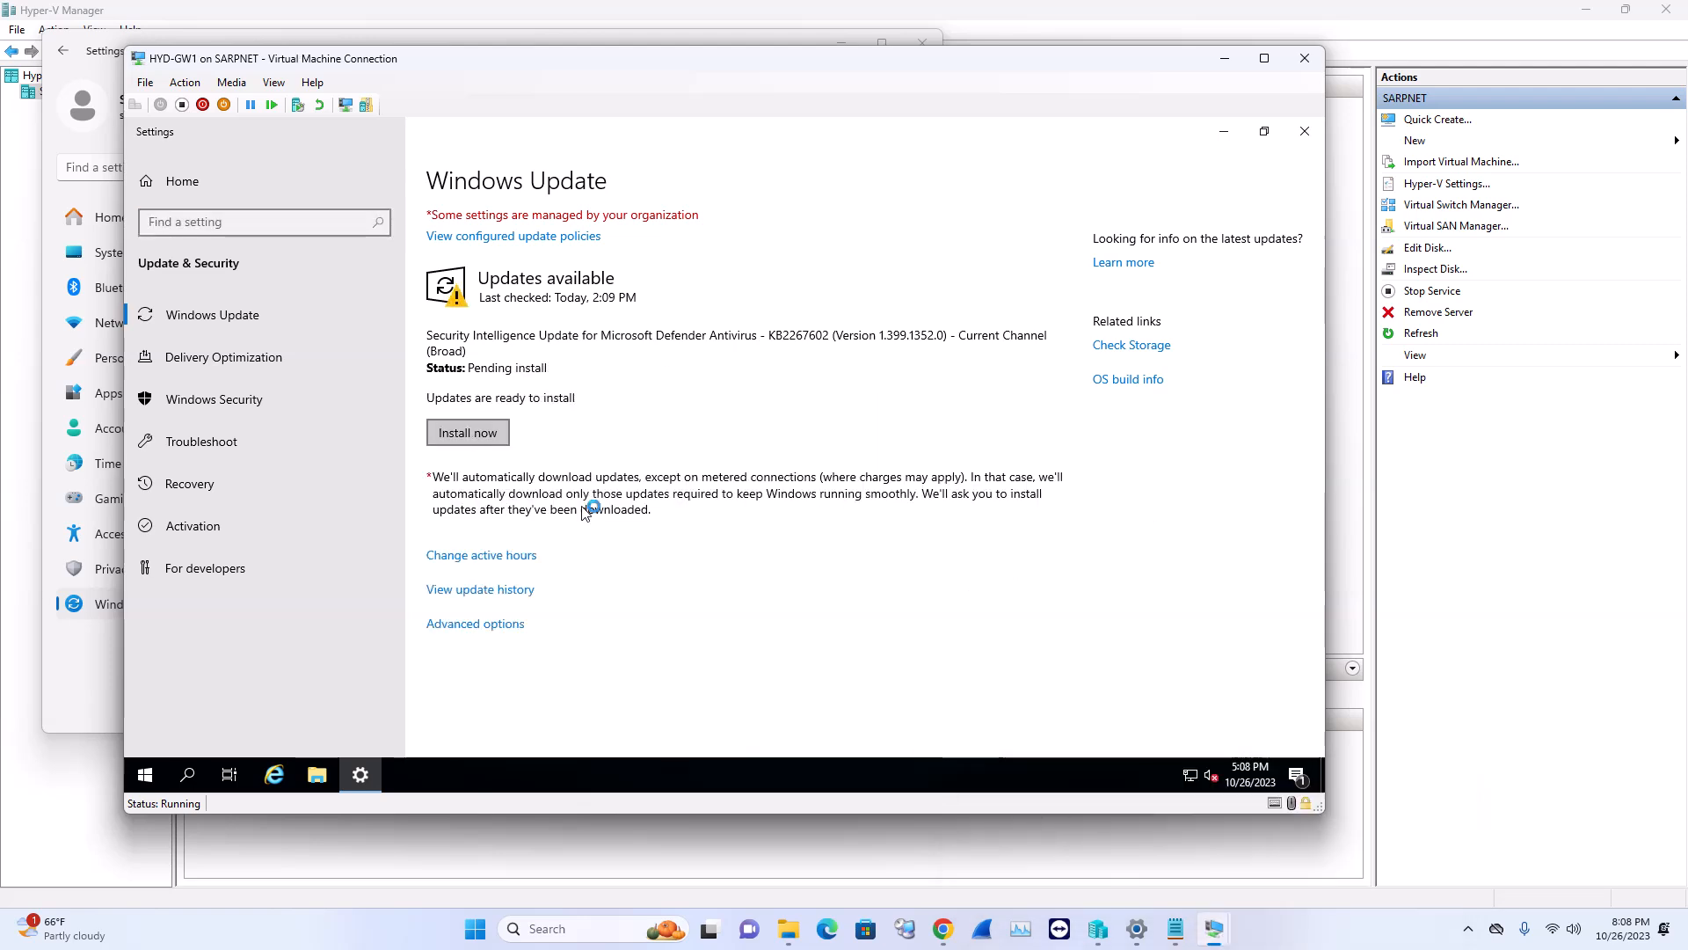
pyautogui.click(1207, 915)
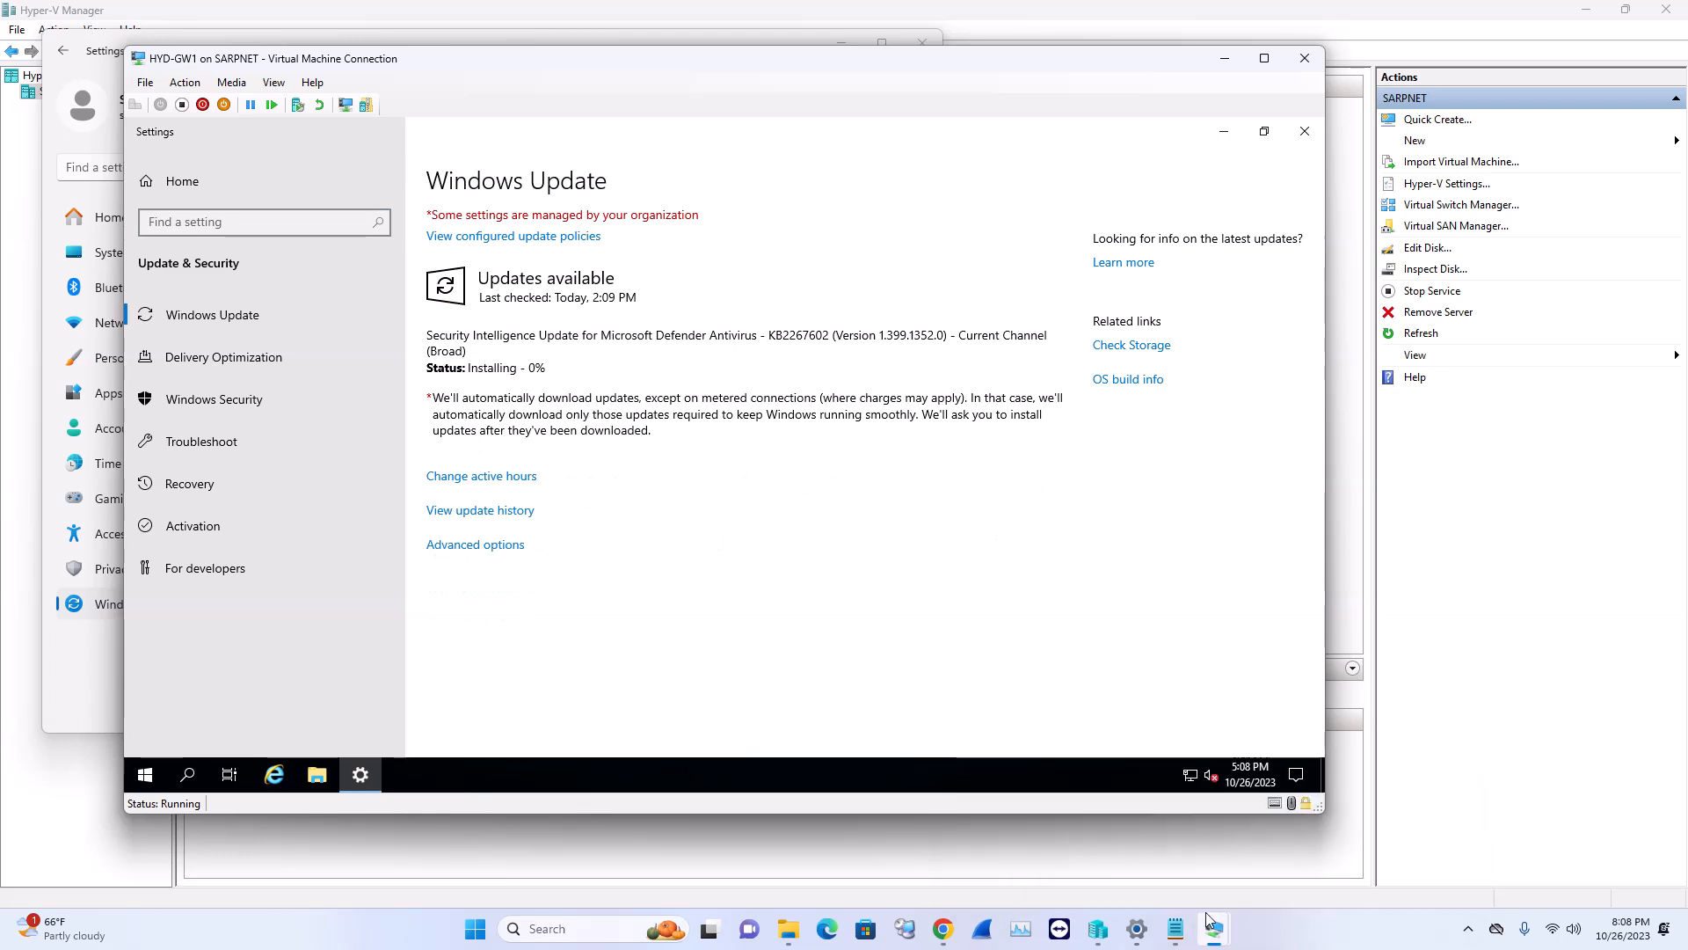
pyautogui.moveTo(1207, 921)
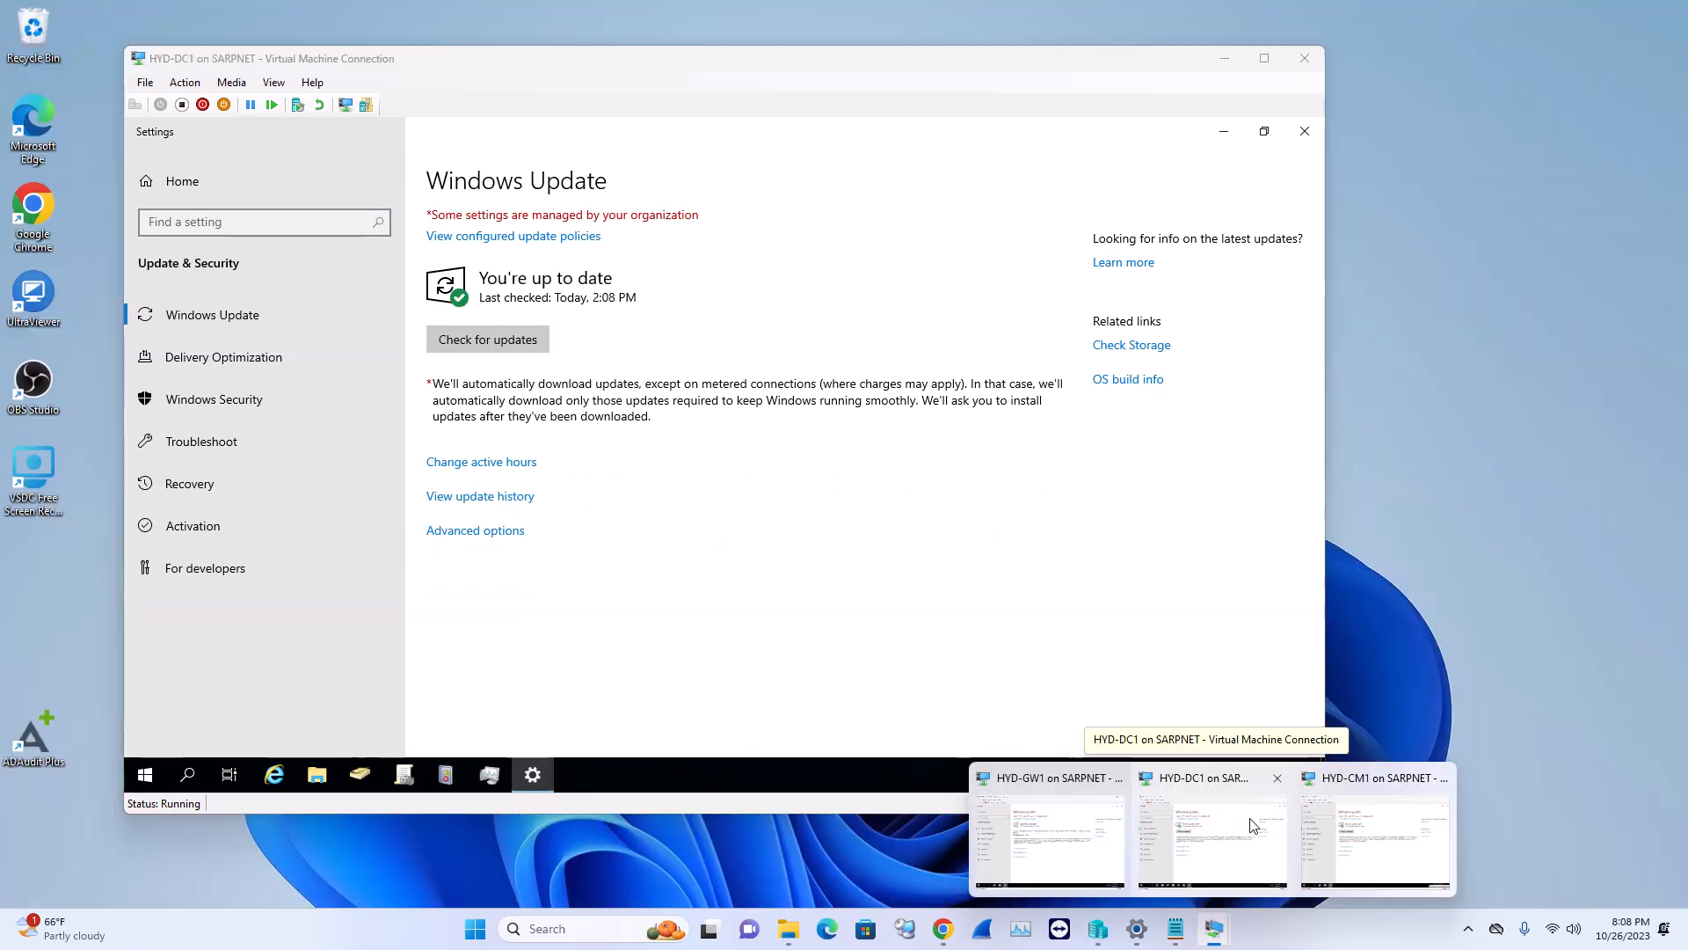
pyautogui.click(1250, 817)
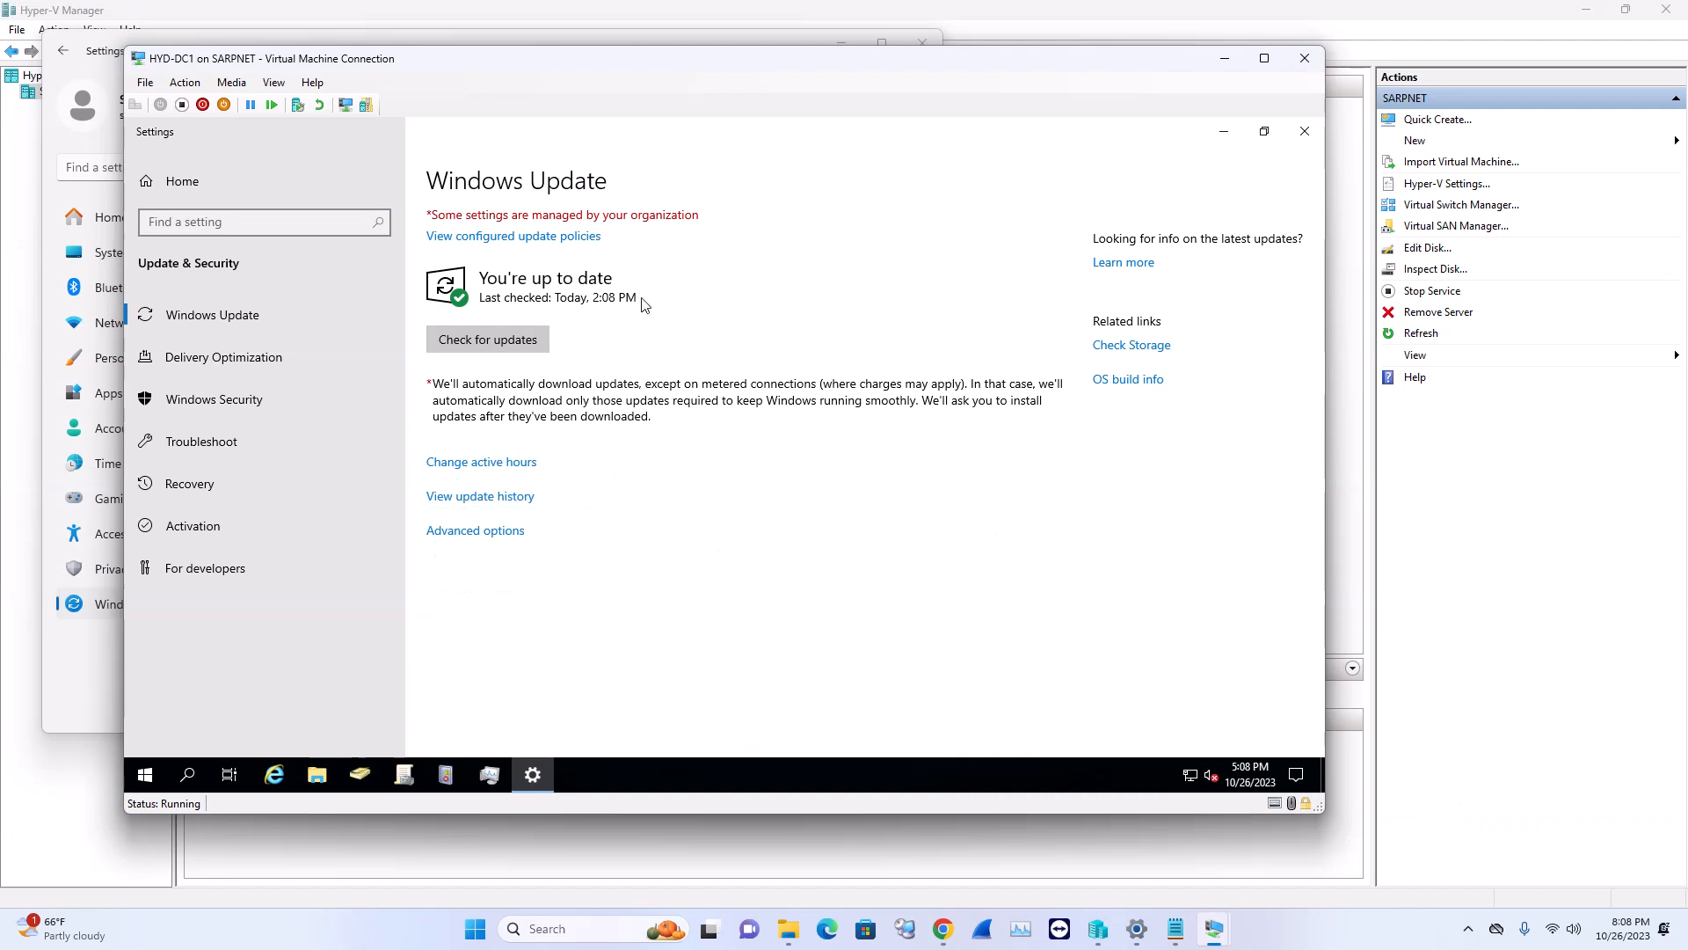
pyautogui.click(1301, 134)
# Show the DC1 server full screen and dismiss the stray desktop menu and host Start menu
pyautogui.click(1265, 58)
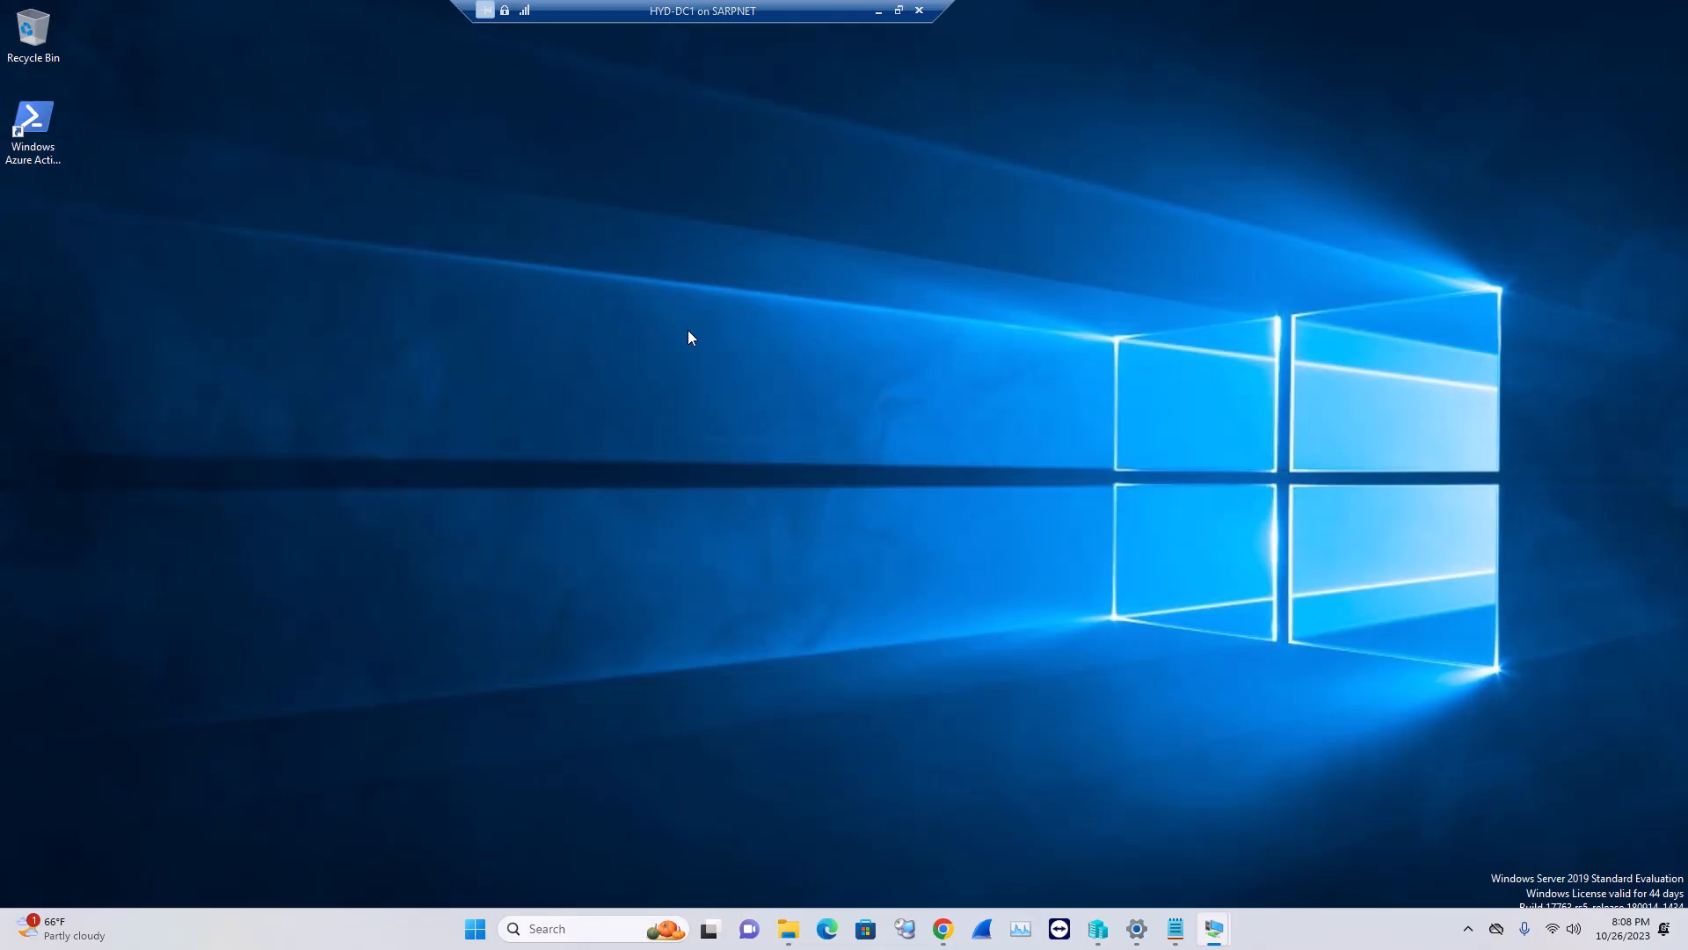
pyautogui.rightClick(670, 362)
pyautogui.click(700, 387)
pyautogui.click(479, 929)
pyautogui.click(478, 927)
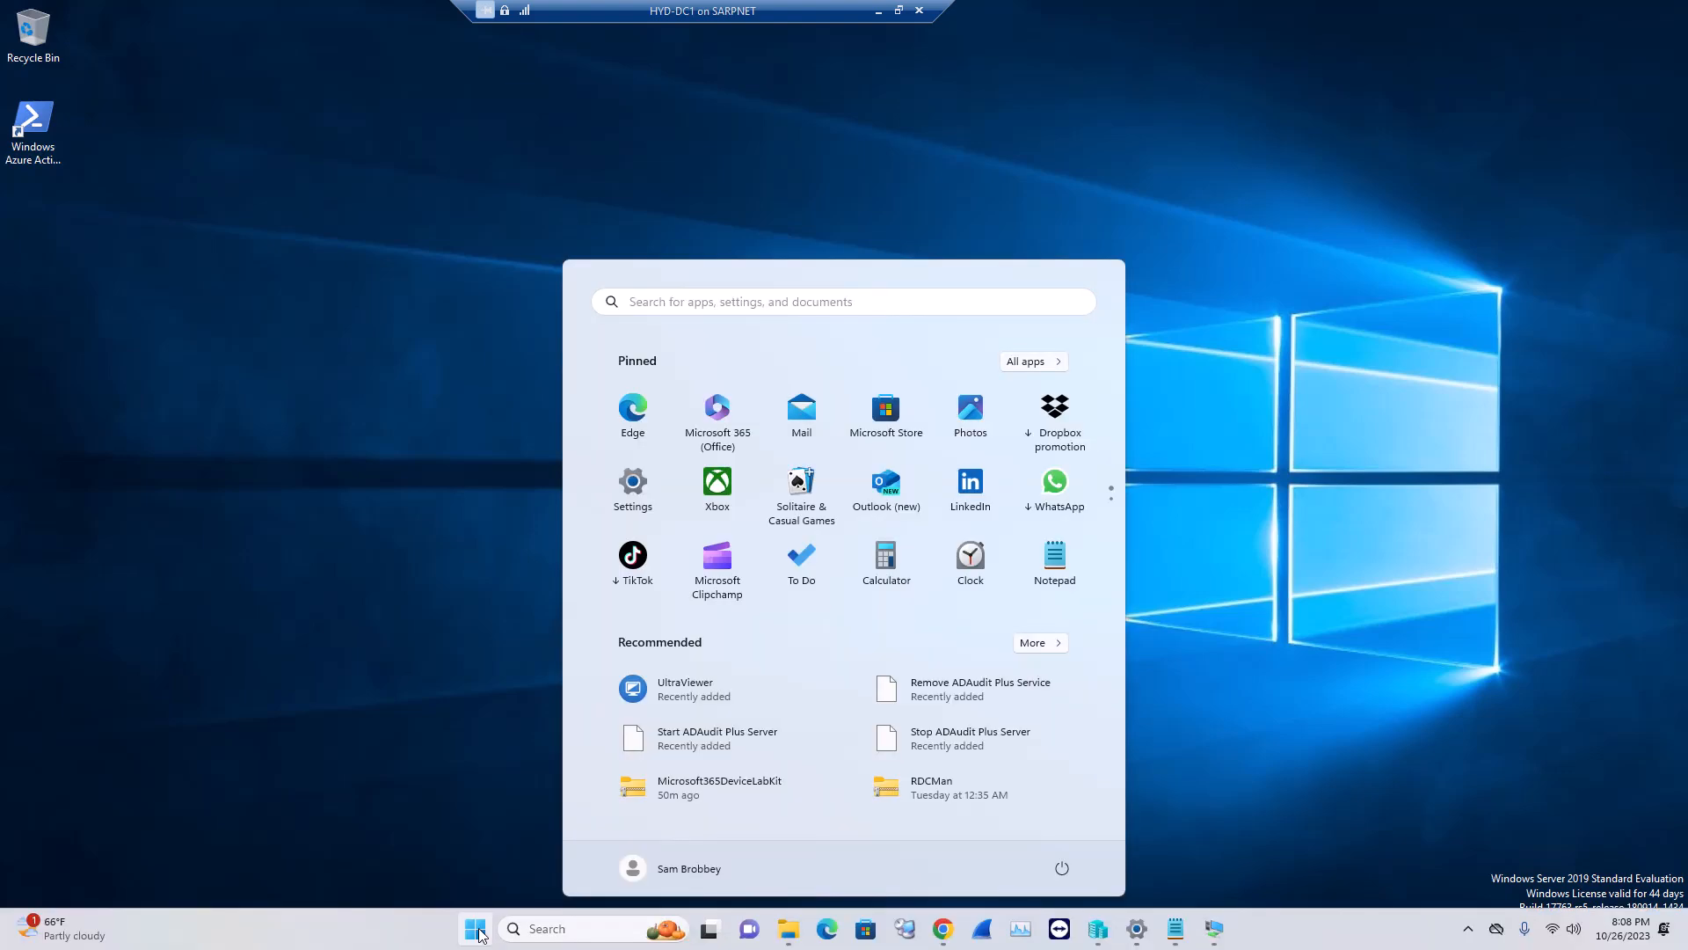
pyautogui.click(378, 688)
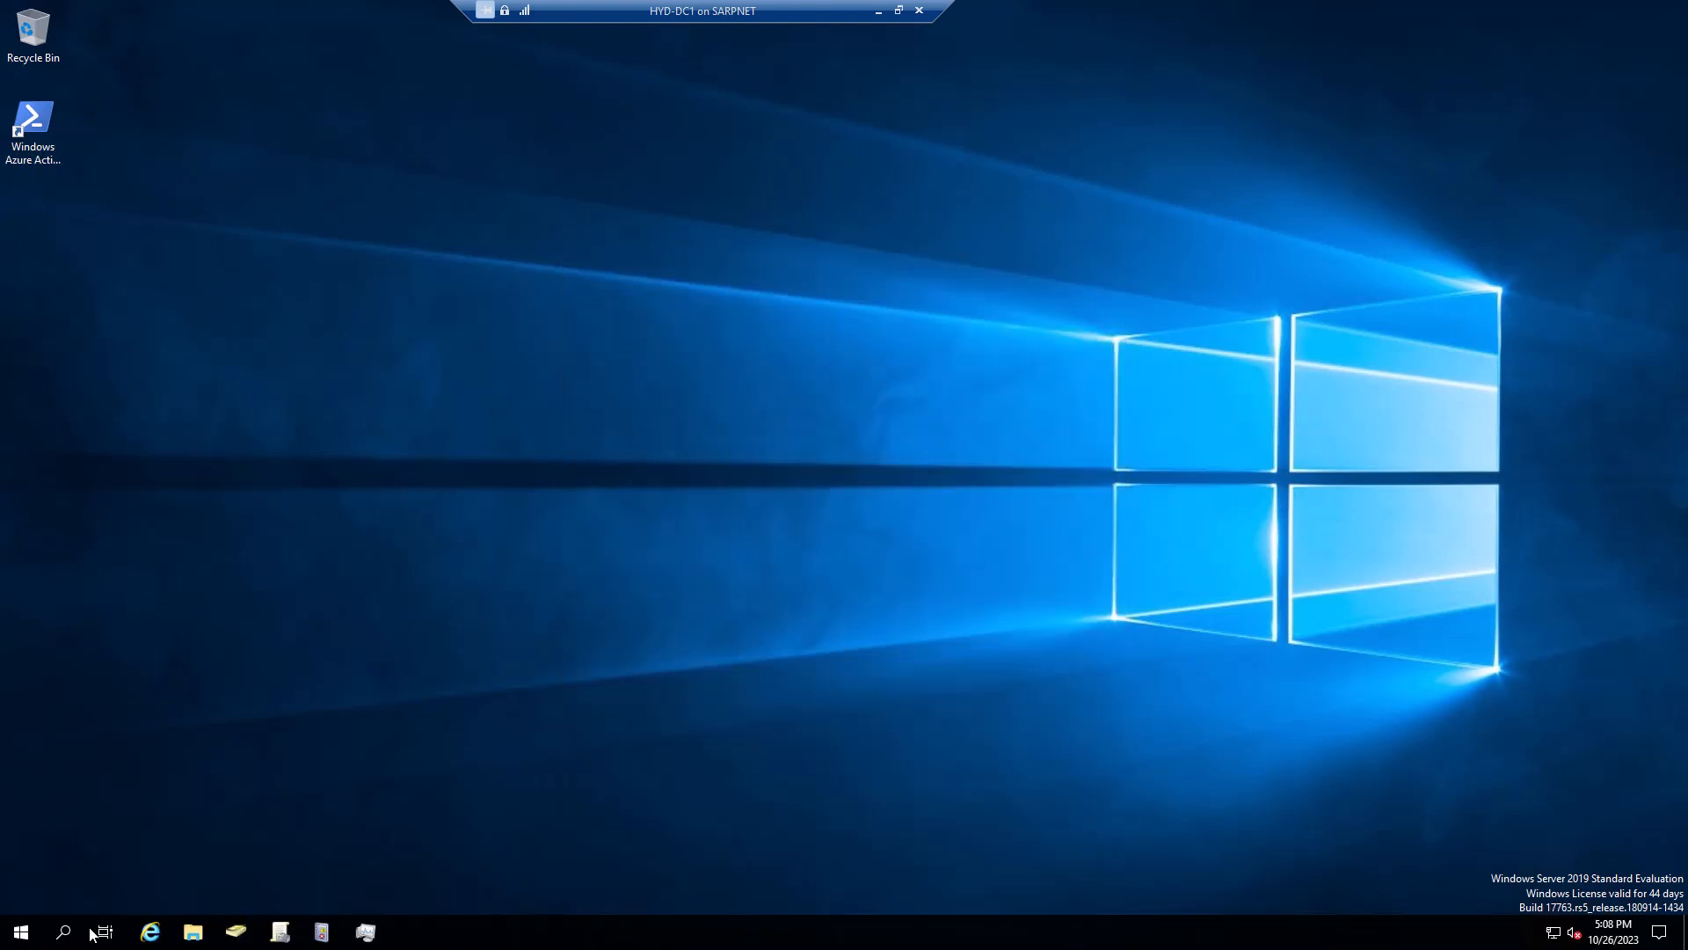
# From the server's Start menu, open and close Active Directory Users and Computers, then launch Server Manager
pyautogui.click(21, 931)
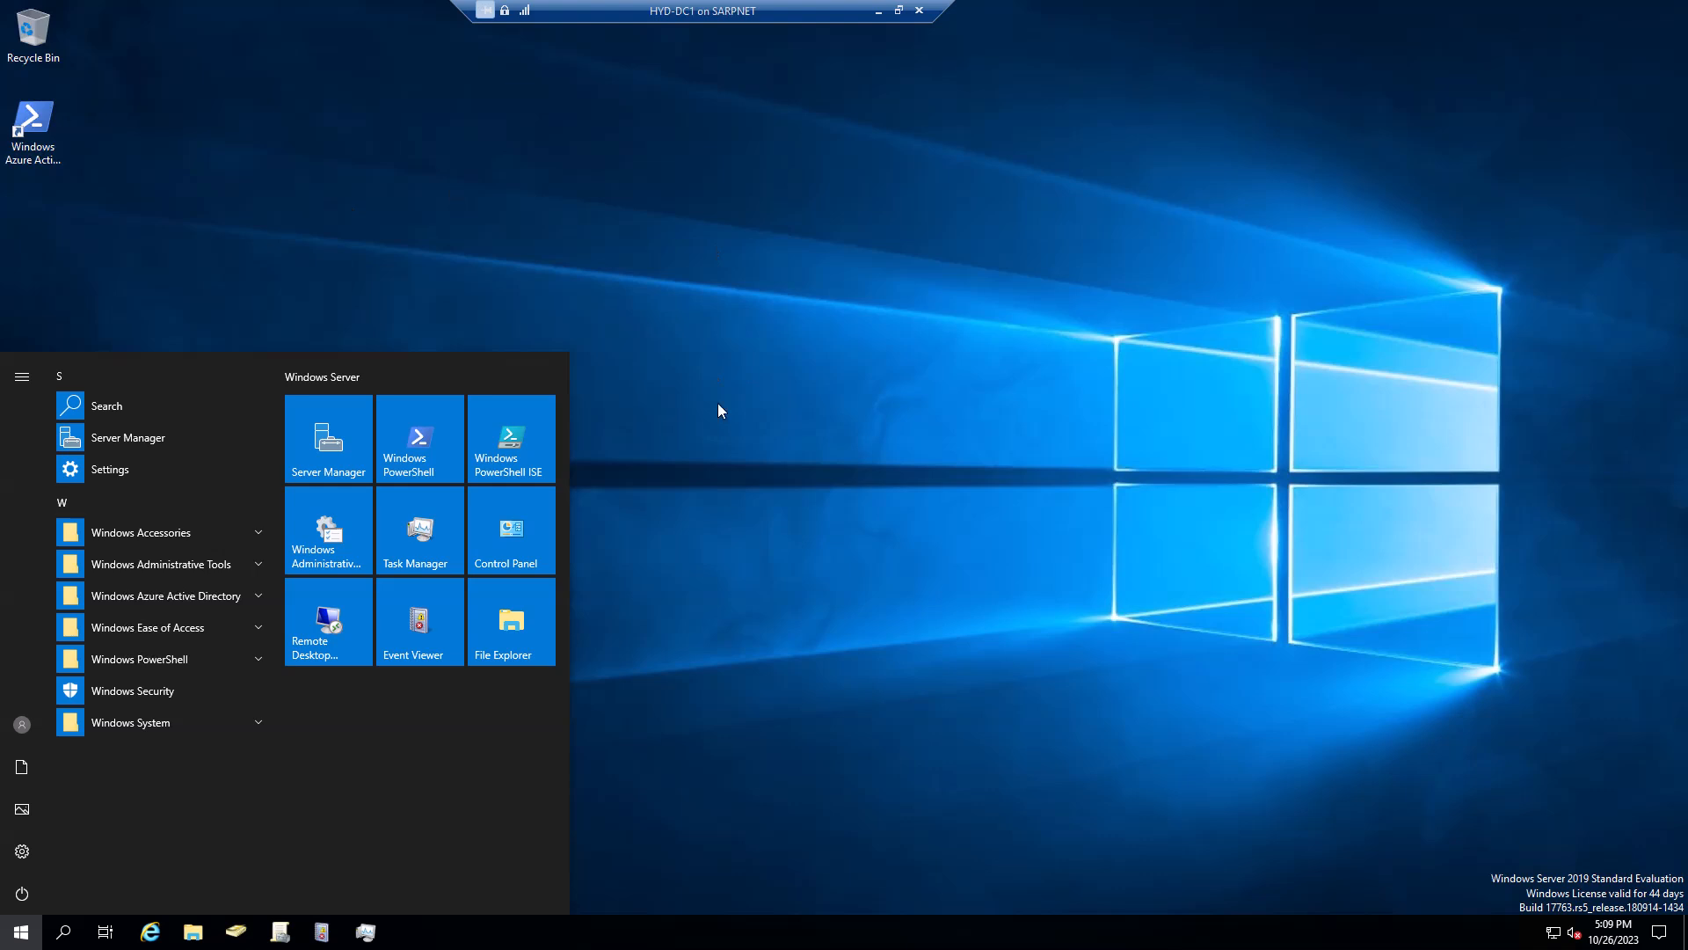
pyautogui.click(704, 633)
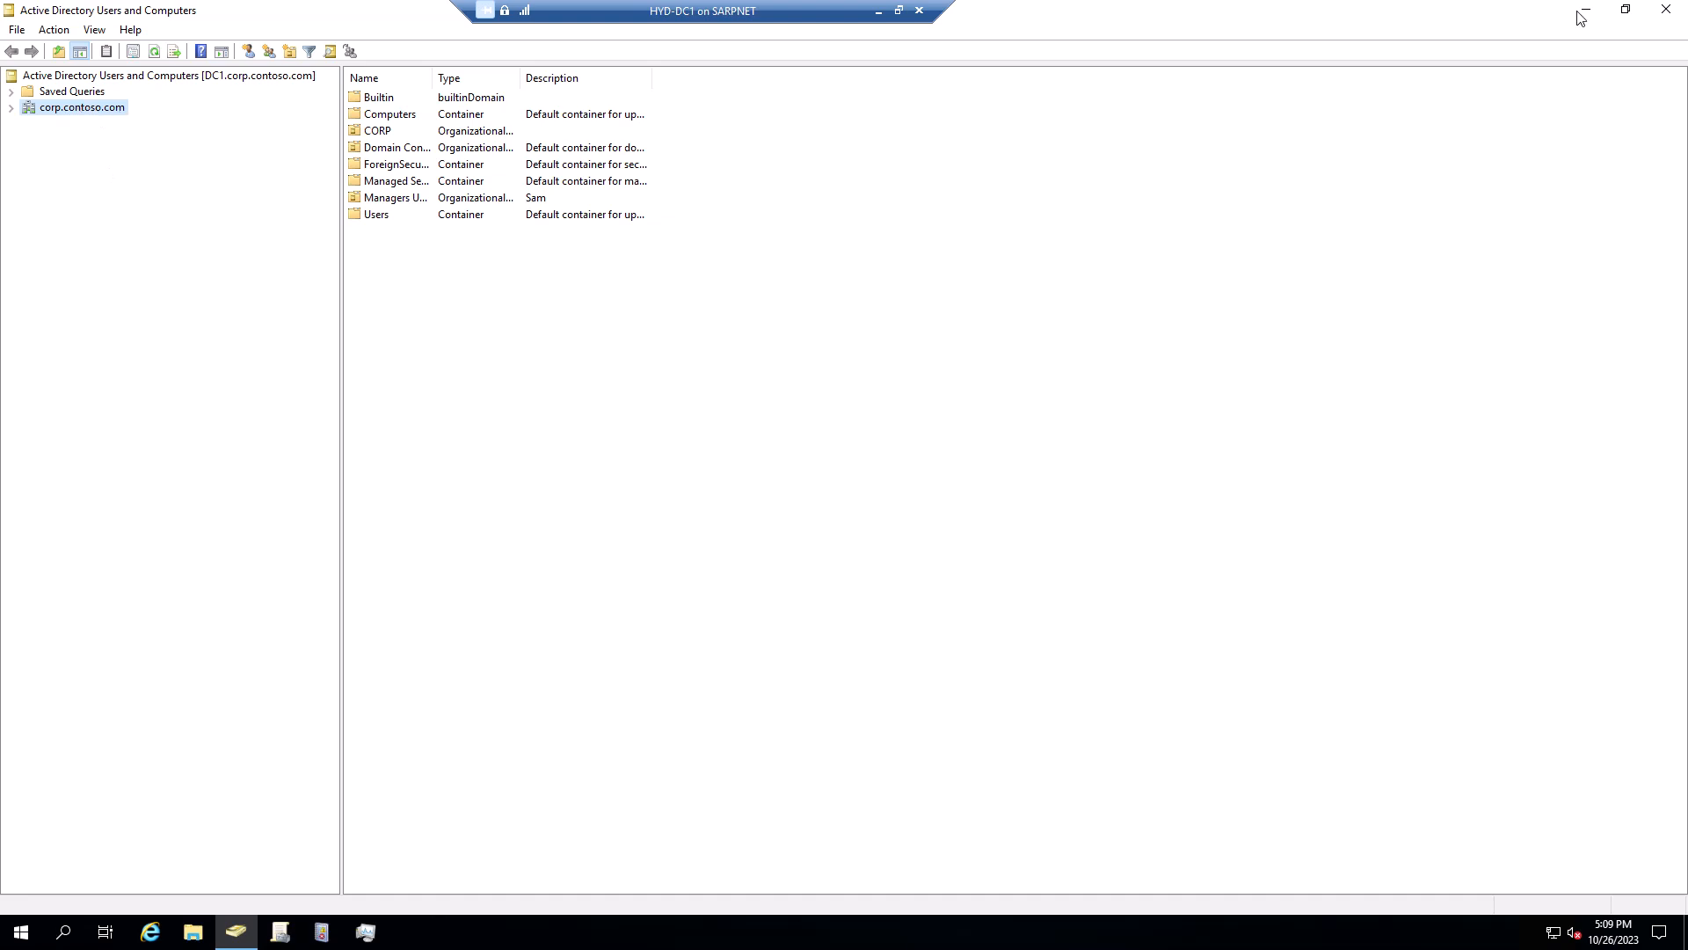
pyautogui.click(1651, 15)
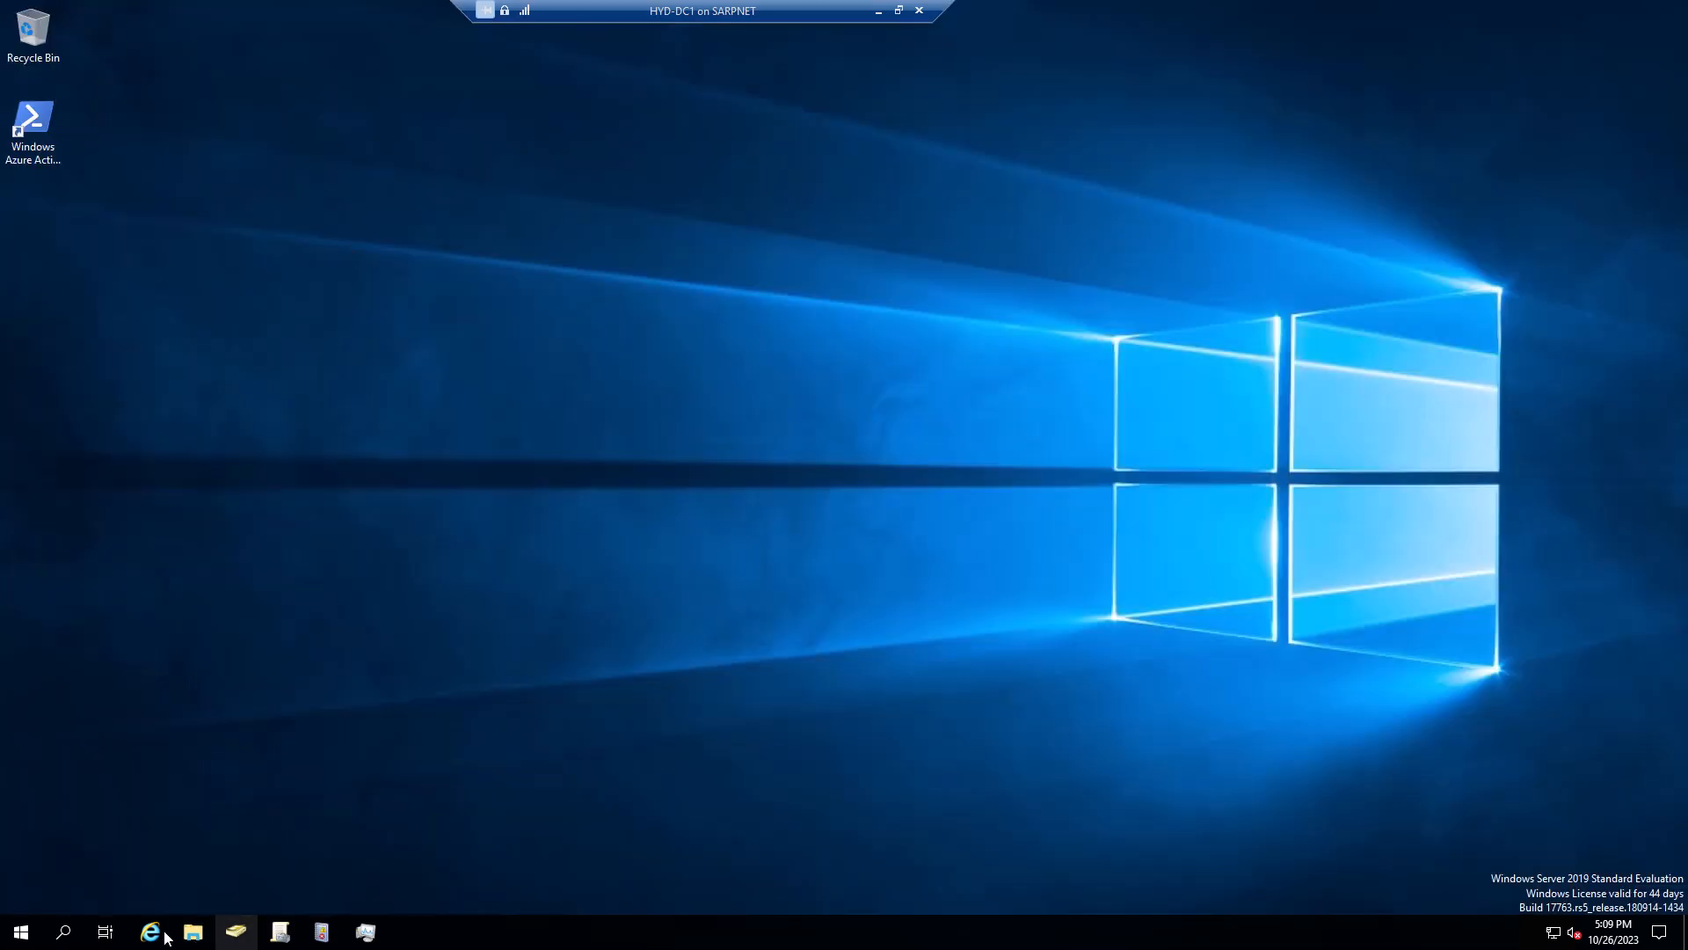
pyautogui.click(29, 919)
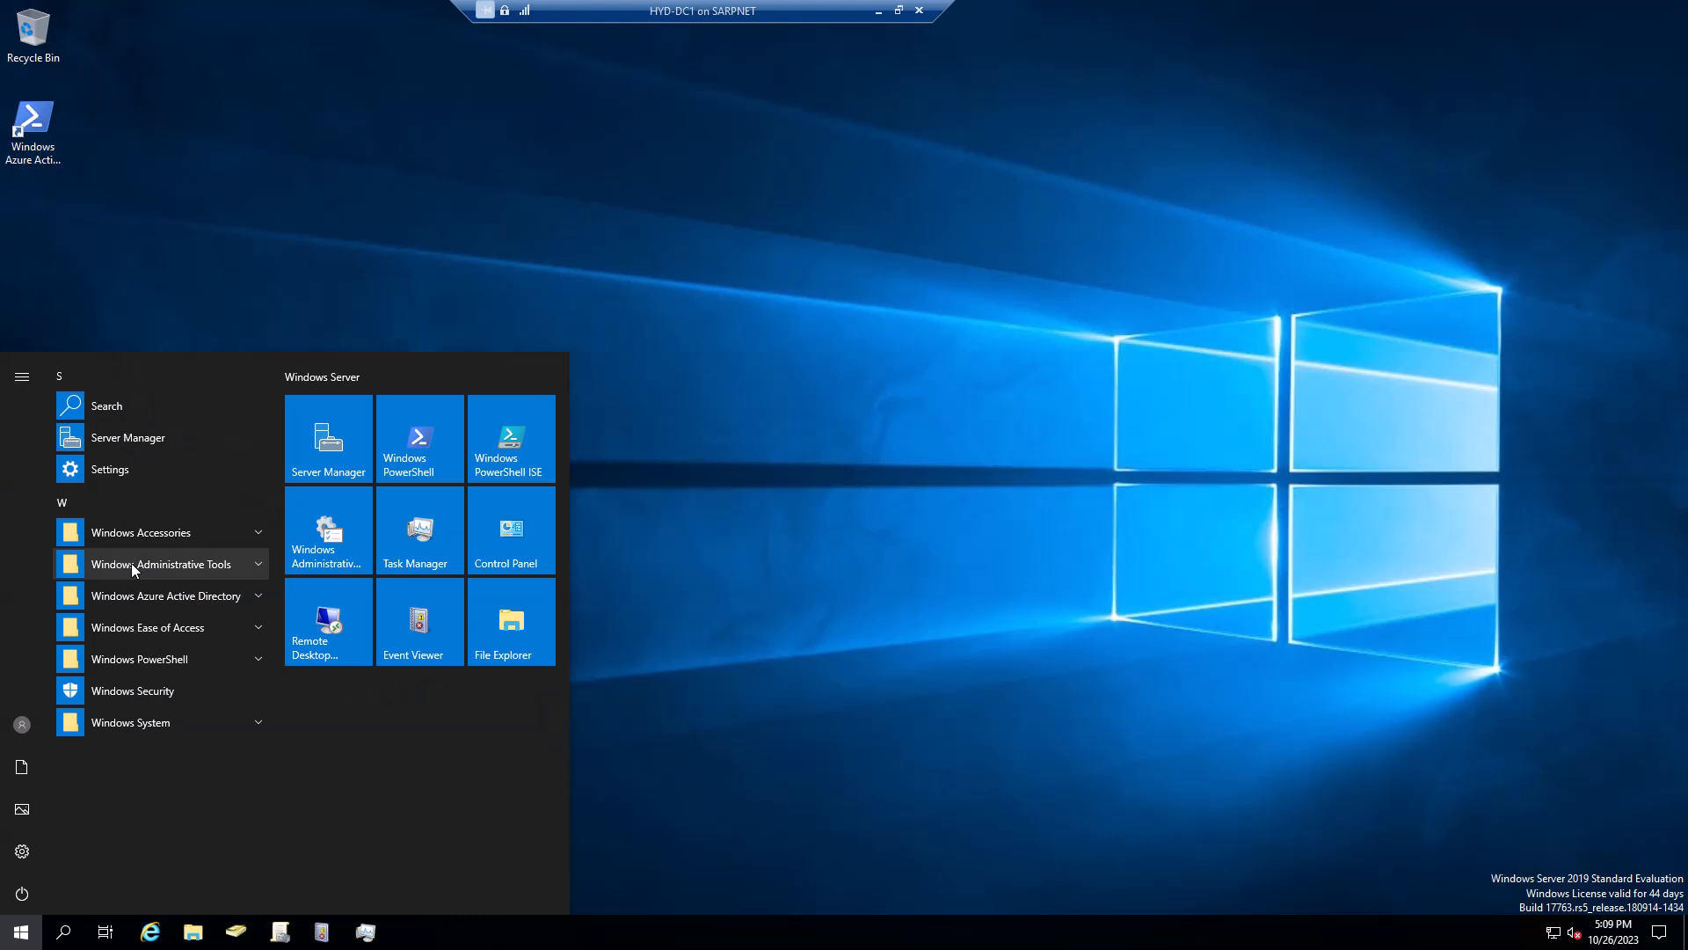
pyautogui.click(334, 424)
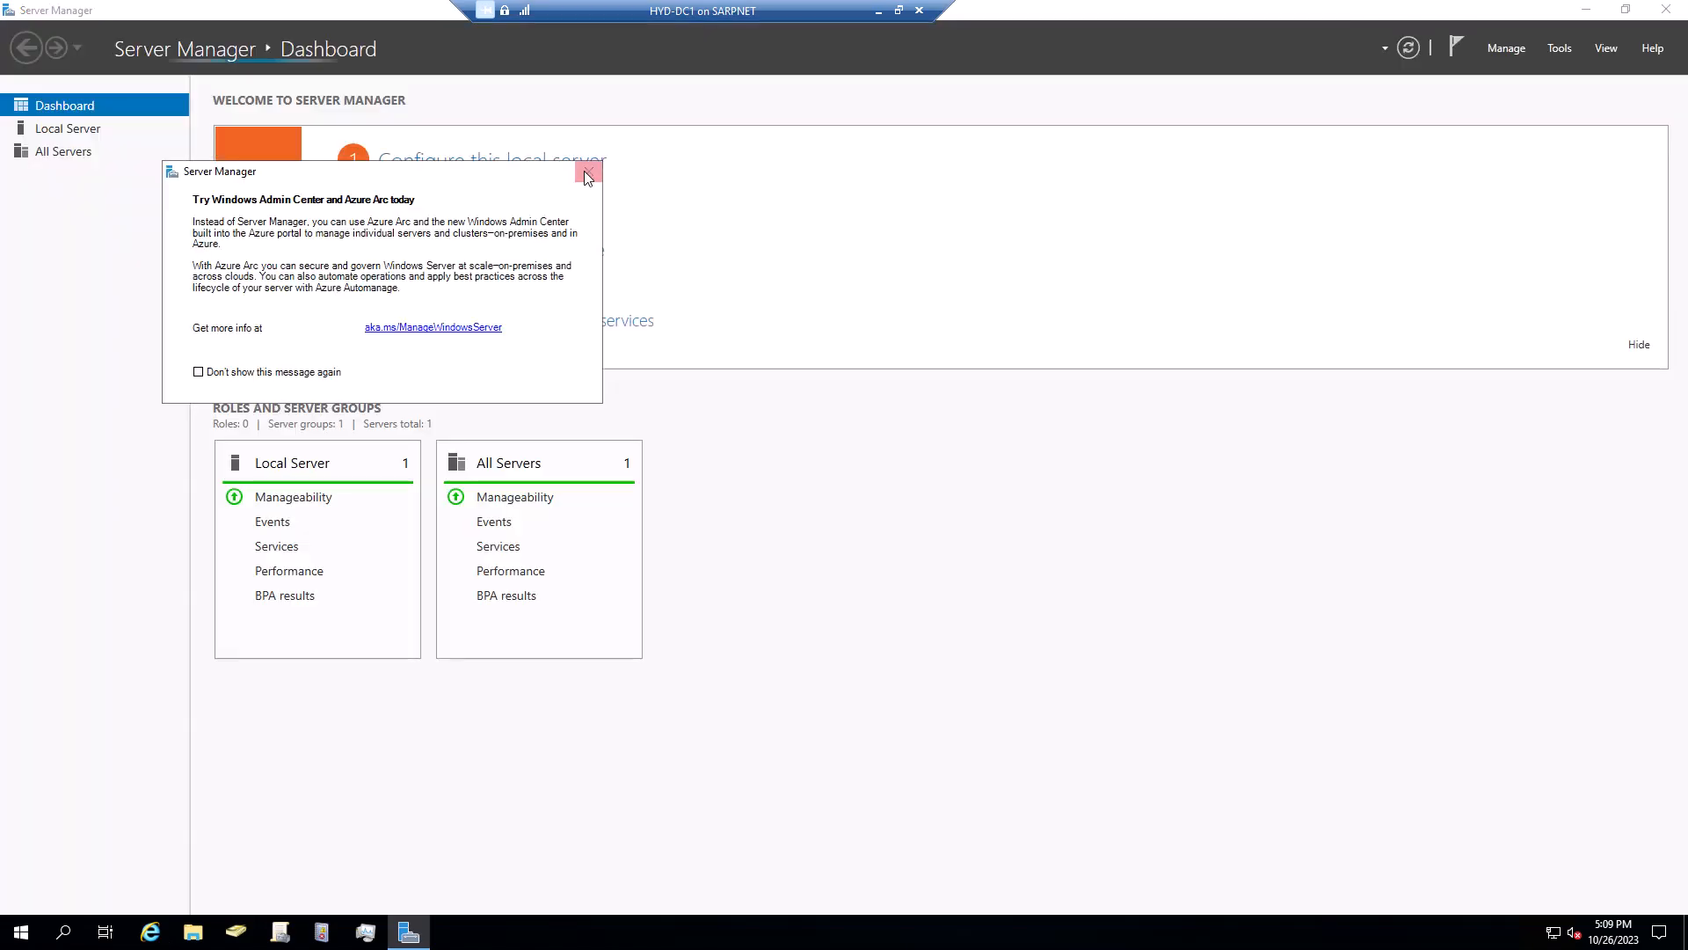
# Dismiss the Windows Admin Center pop-up and browse Server Manager's Manage and Tools menus
pyautogui.click(588, 172)
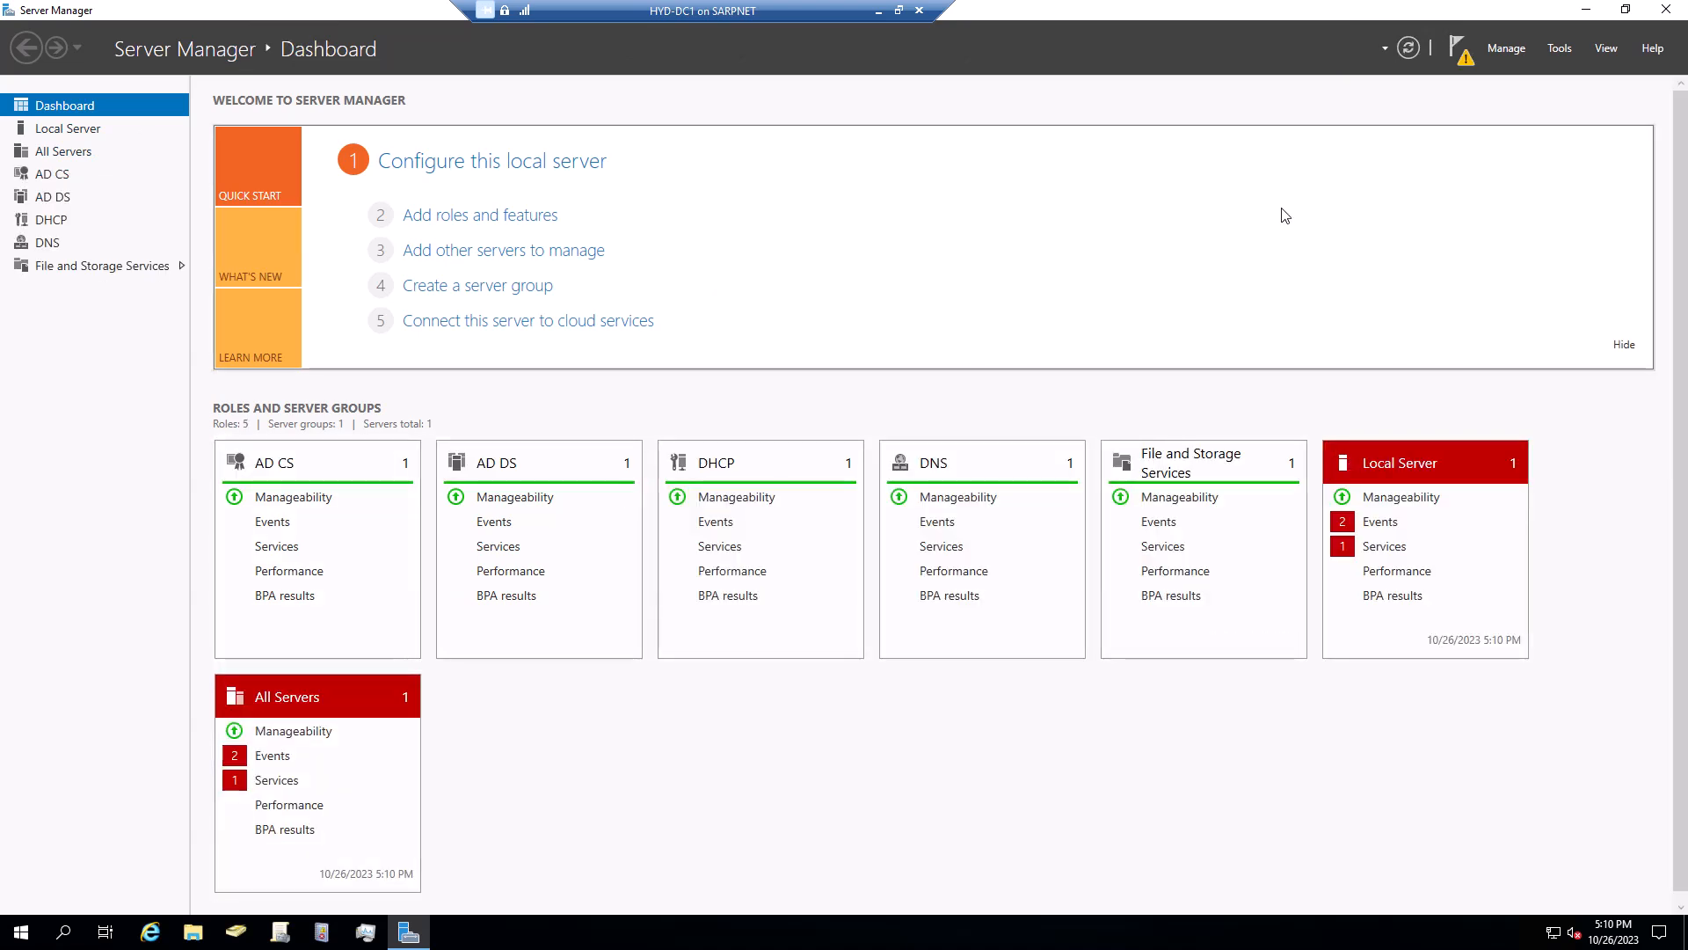
pyautogui.click(1524, 56)
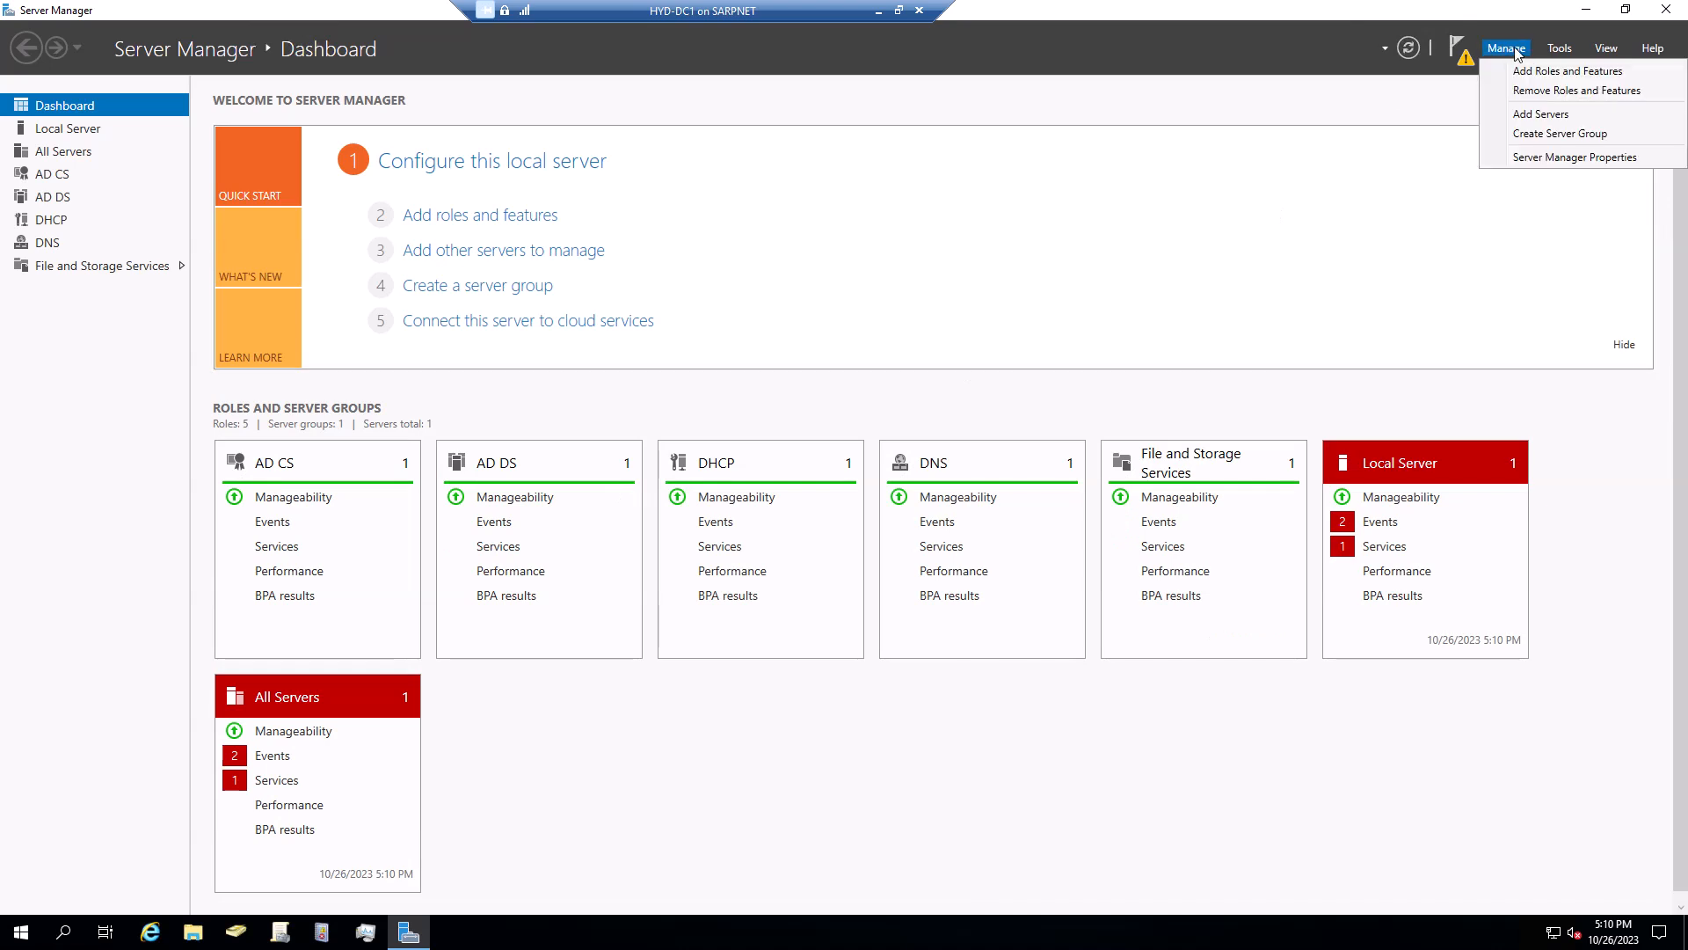
pyautogui.click(1559, 49)
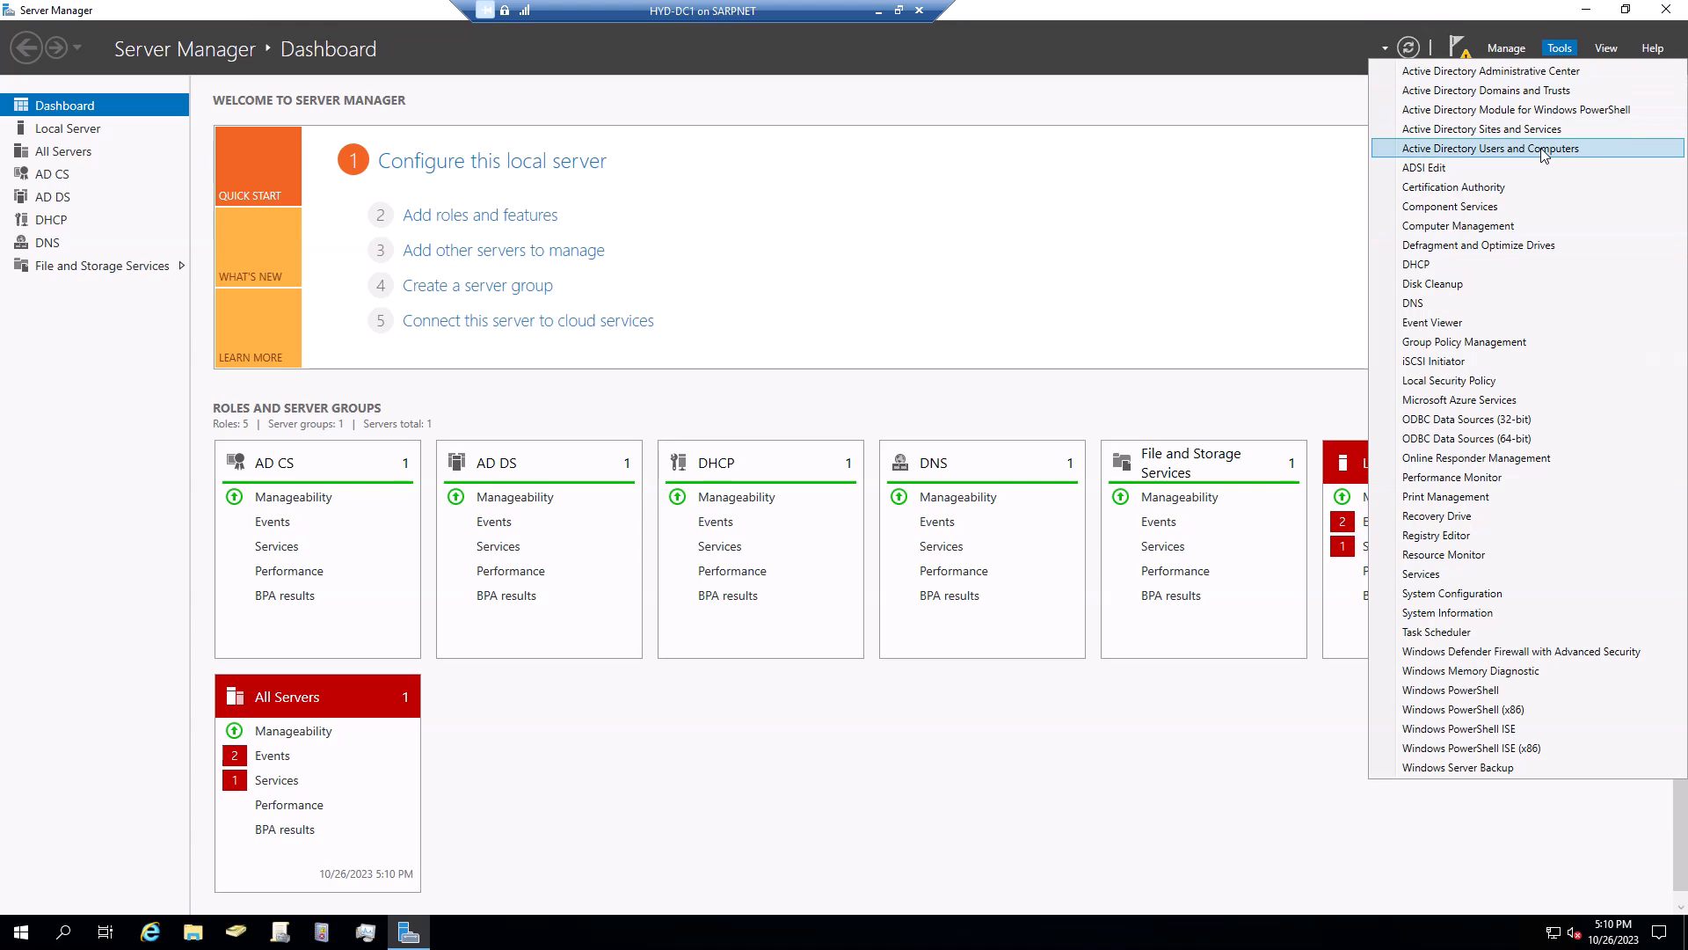
pyautogui.click(1105, 403)
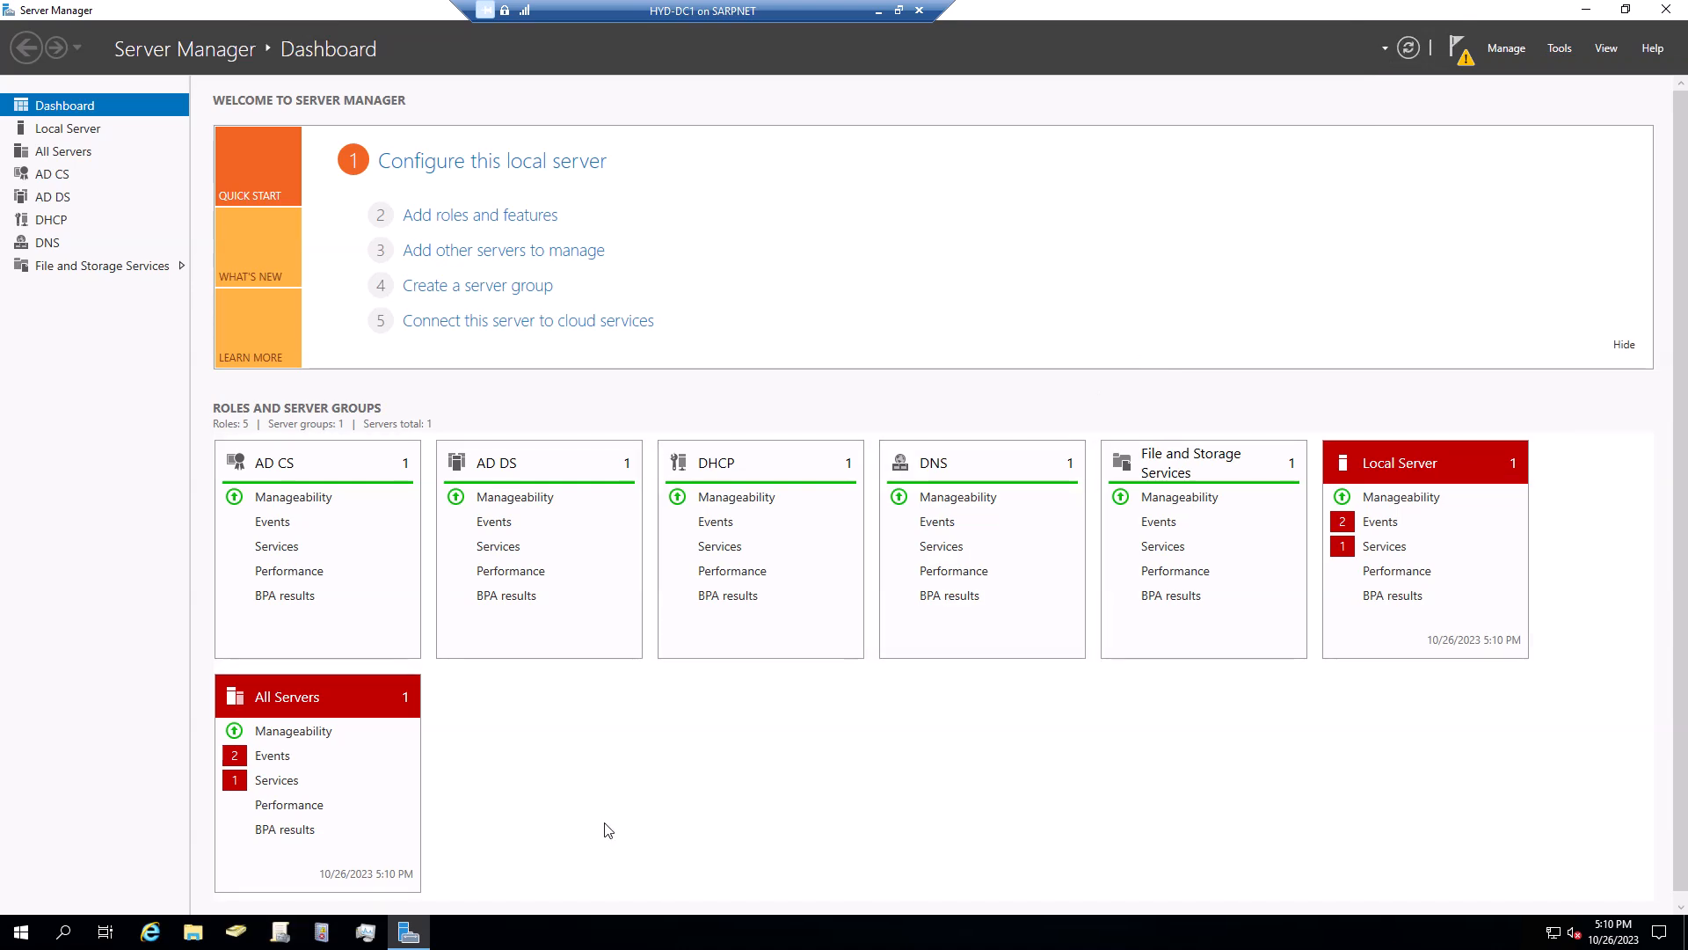
# In ADUC, expand corp.contoso.com and browse Users, Managers Unit, then the six-account Computers container
pyautogui.click(241, 938)
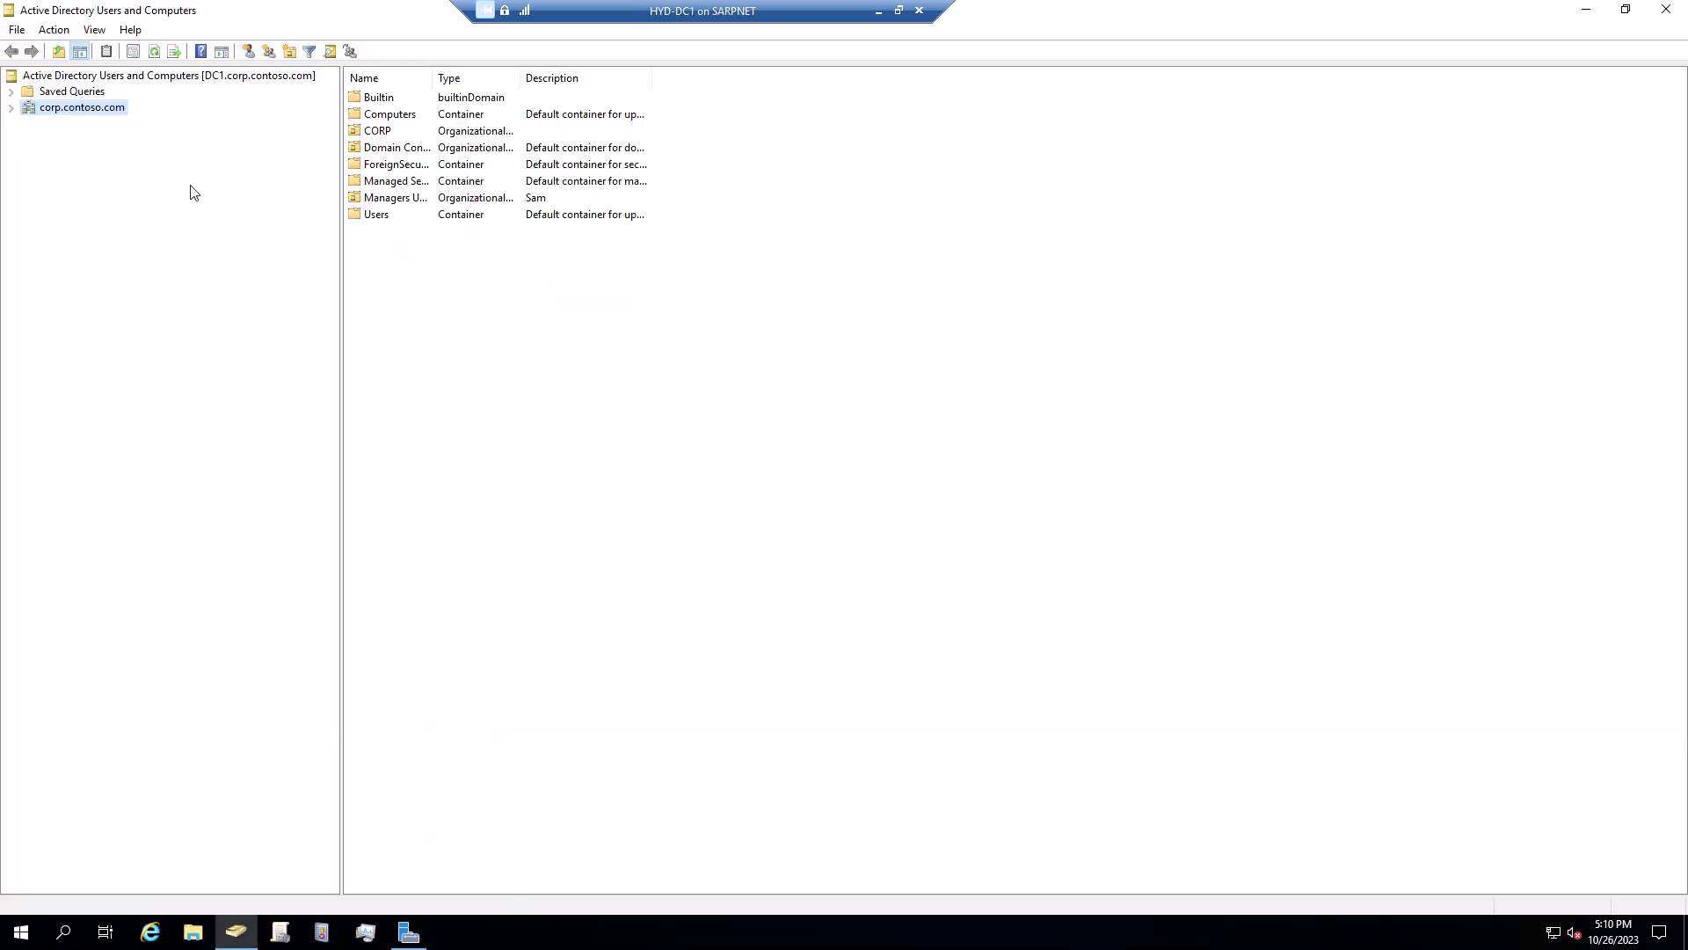
pyautogui.click(12, 108)
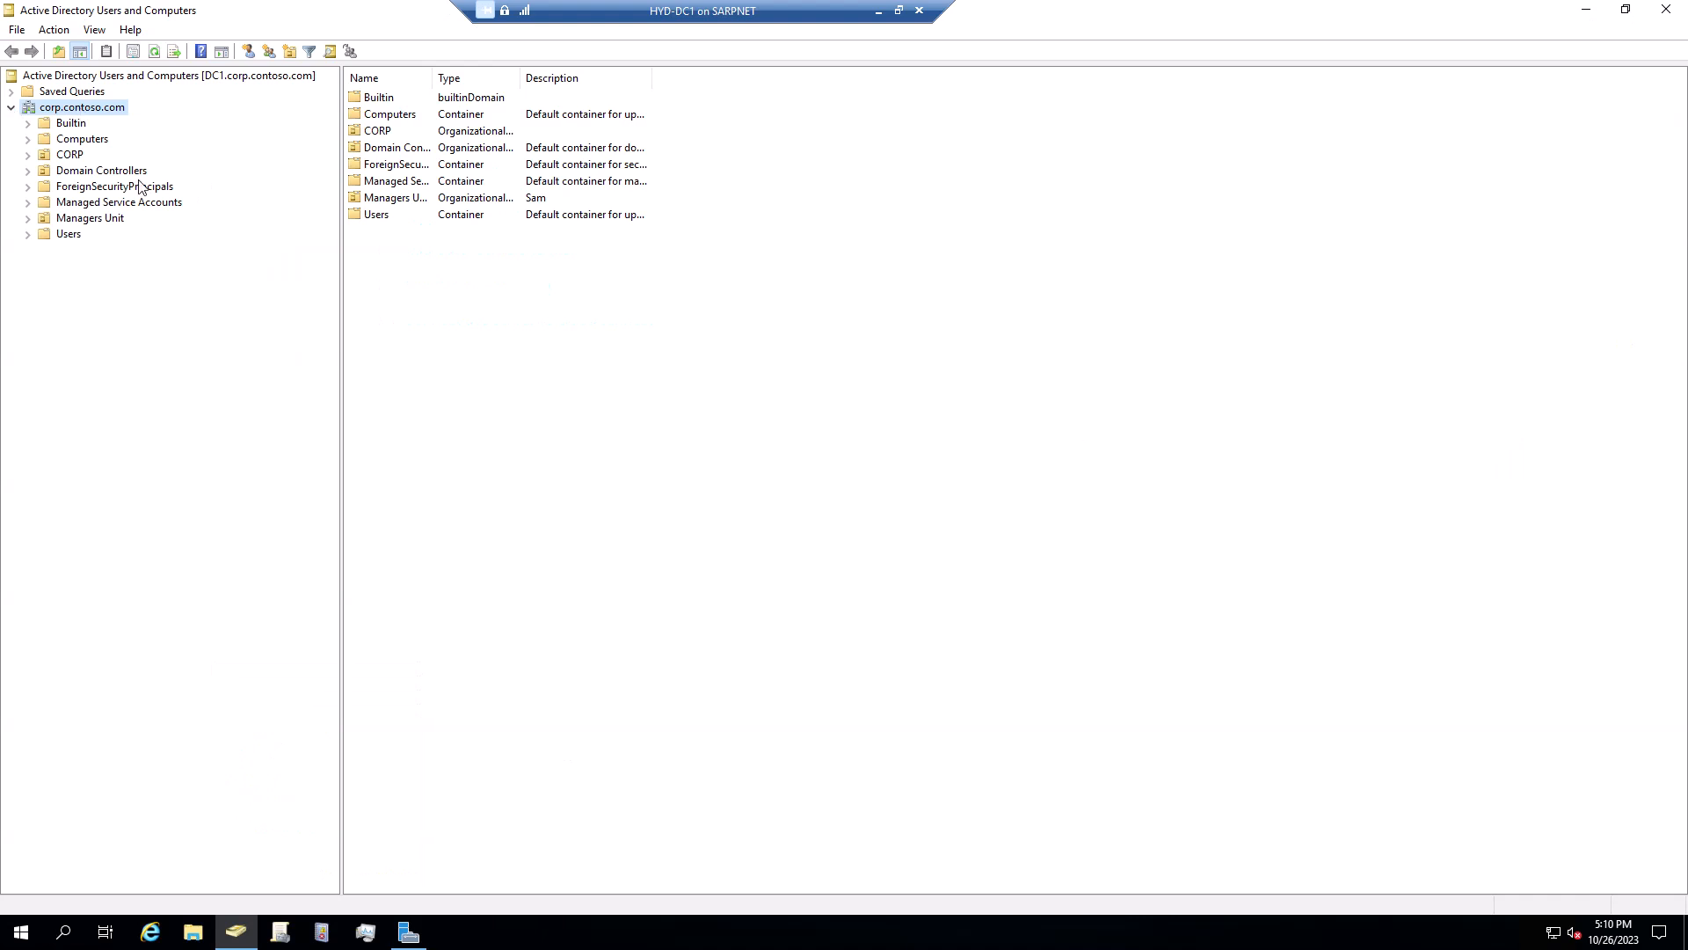
pyautogui.click(71, 239)
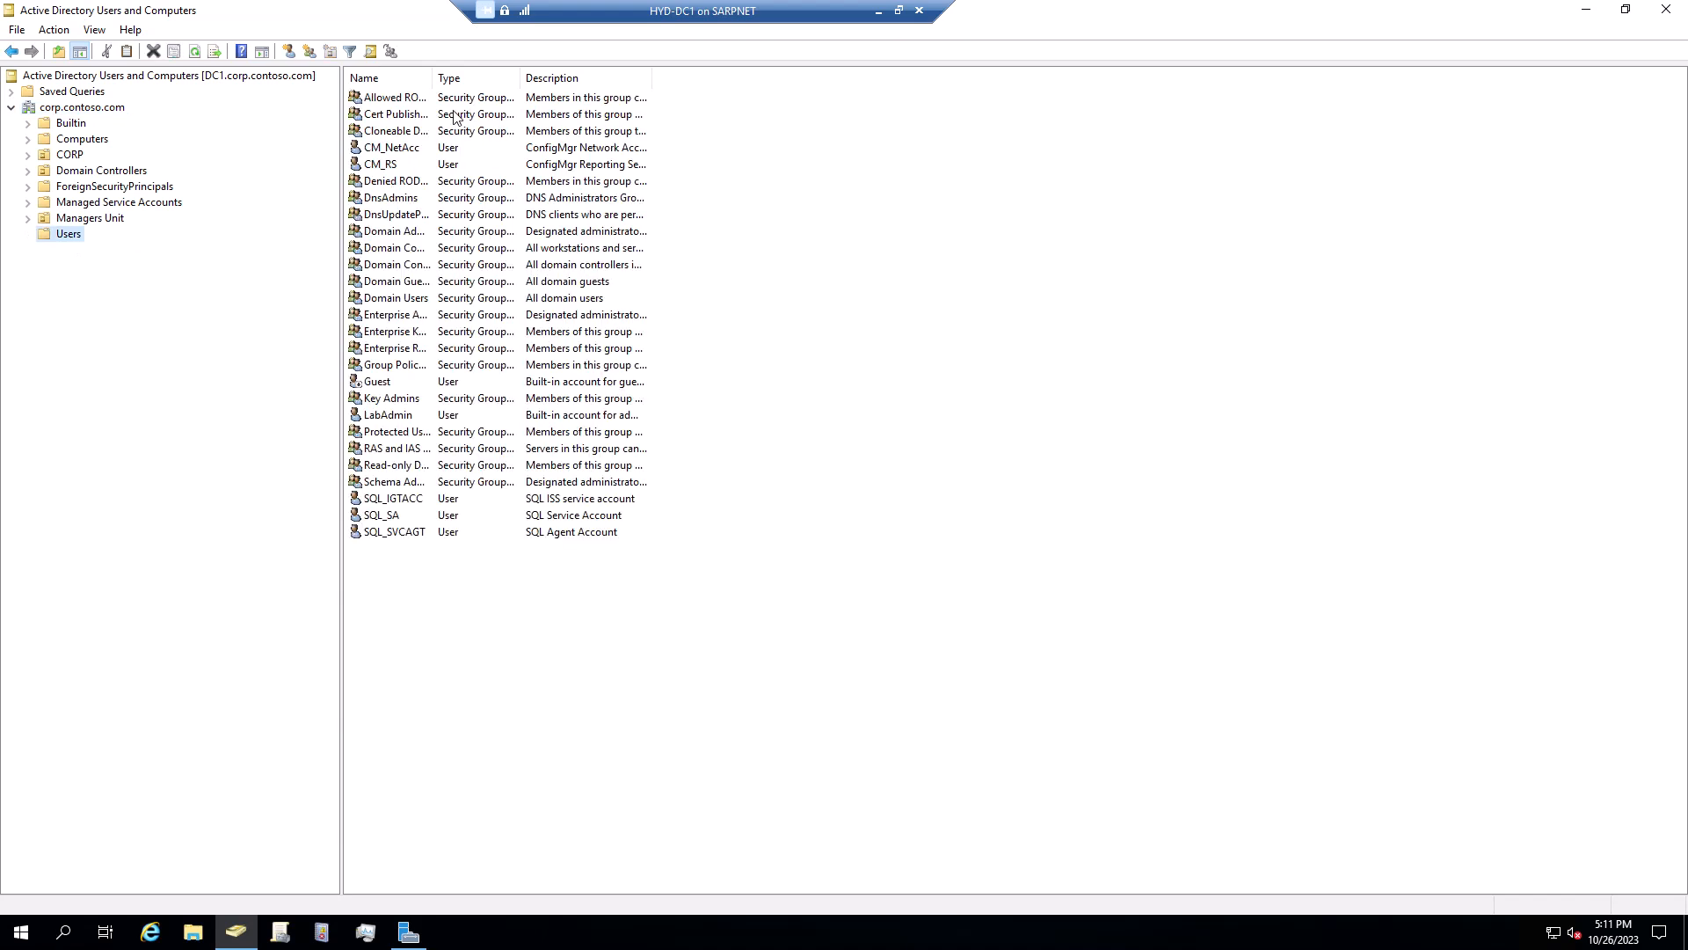
pyautogui.click(91, 219)
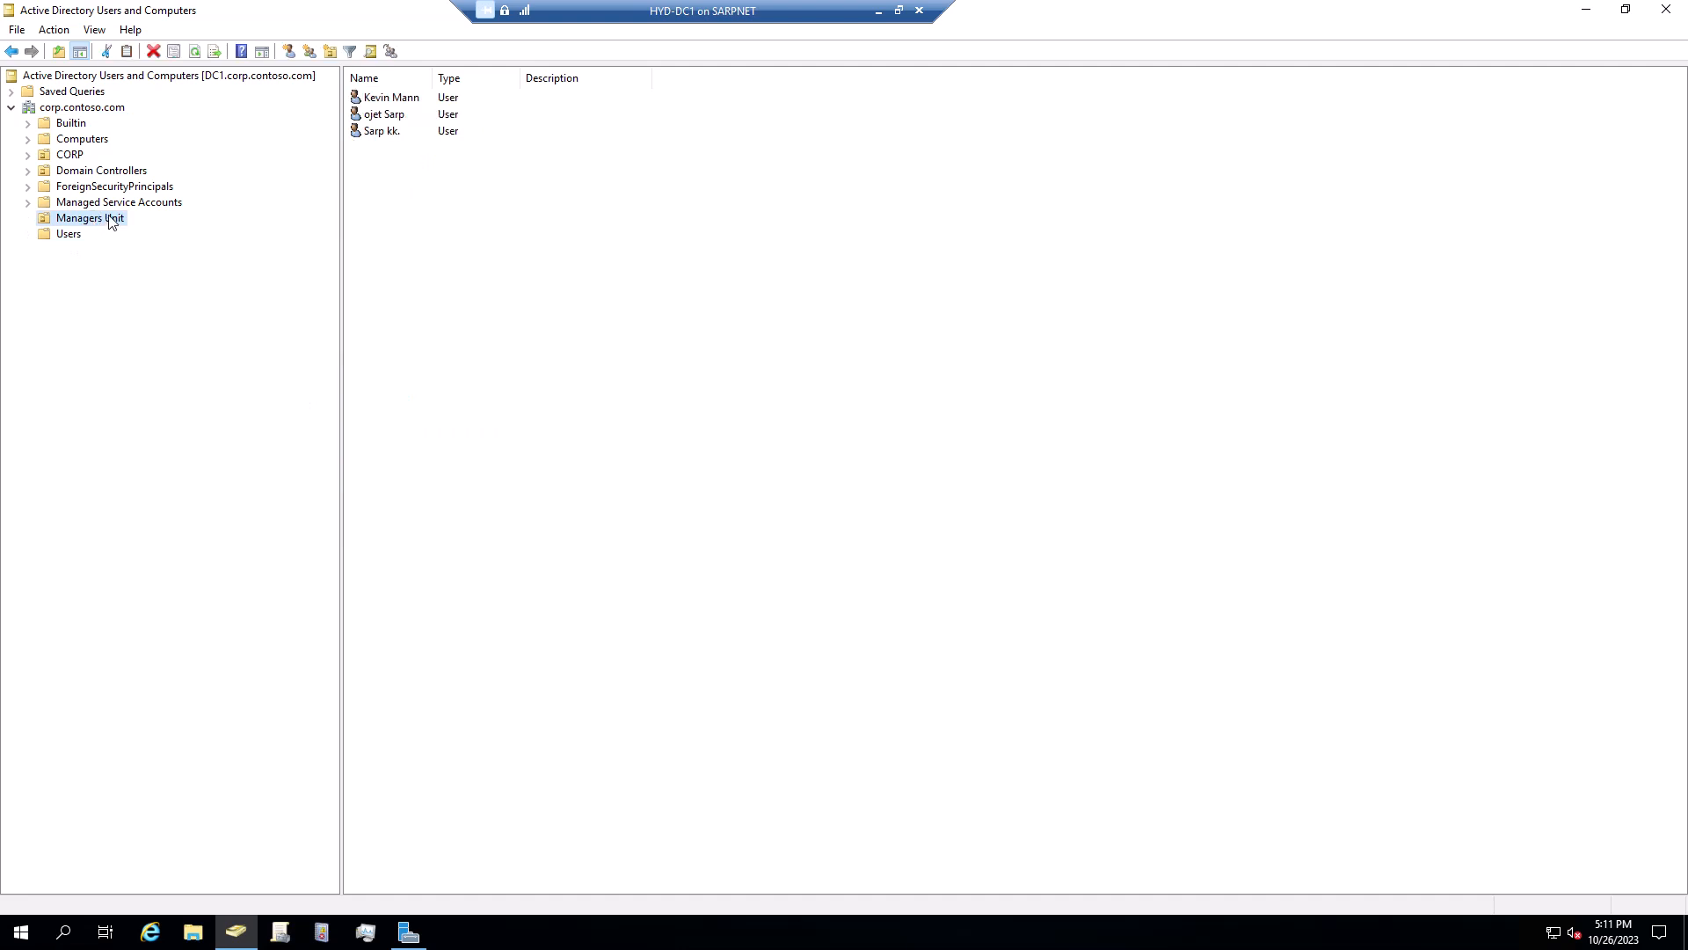
pyautogui.click(29, 140)
pyautogui.click(87, 140)
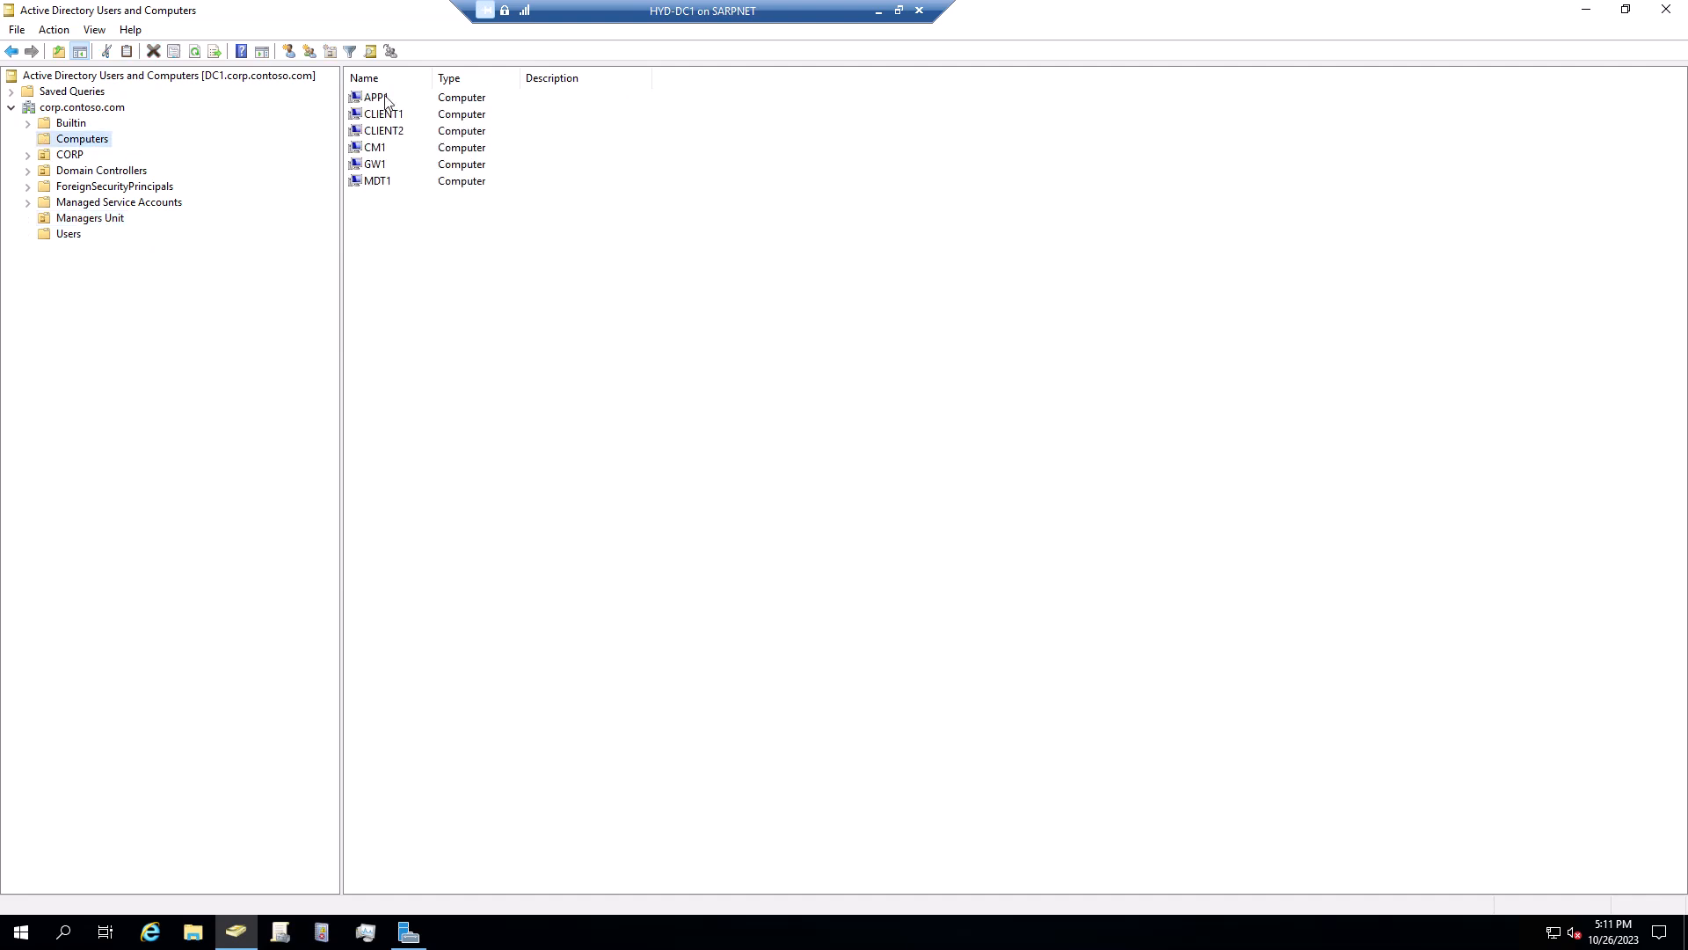
# Reopen the Computers container's actions and re-expand corp.contoso.com to show its computers
pyautogui.rightClick(440, 286)
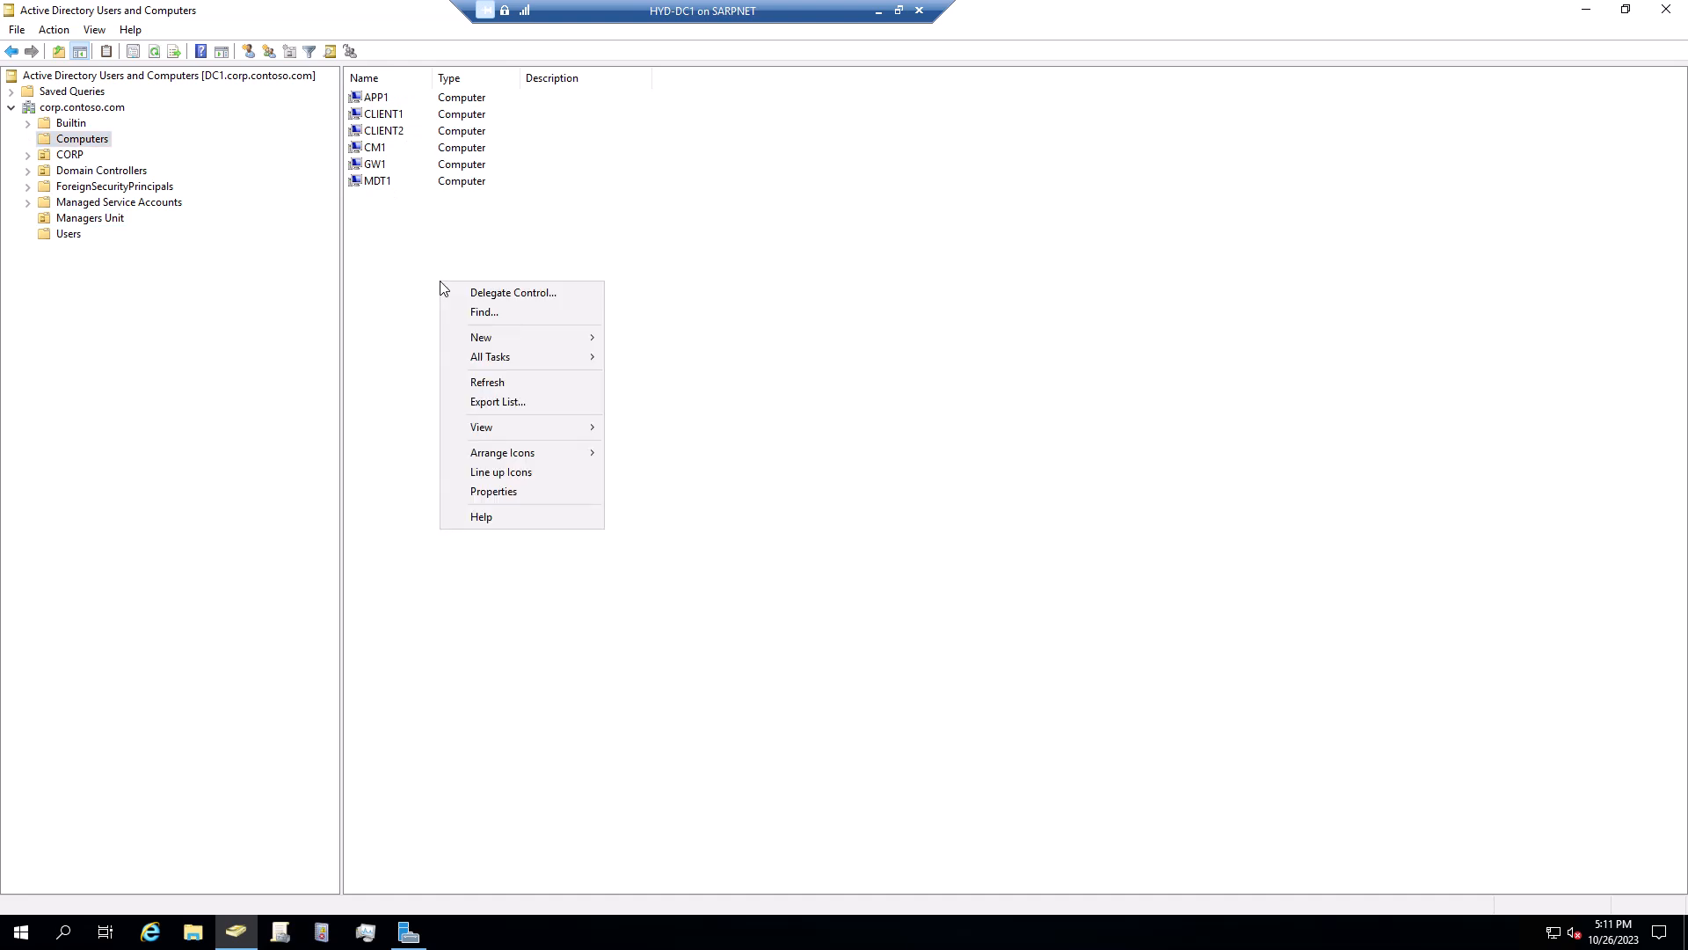
pyautogui.click(470, 233)
pyautogui.rightClick(467, 229)
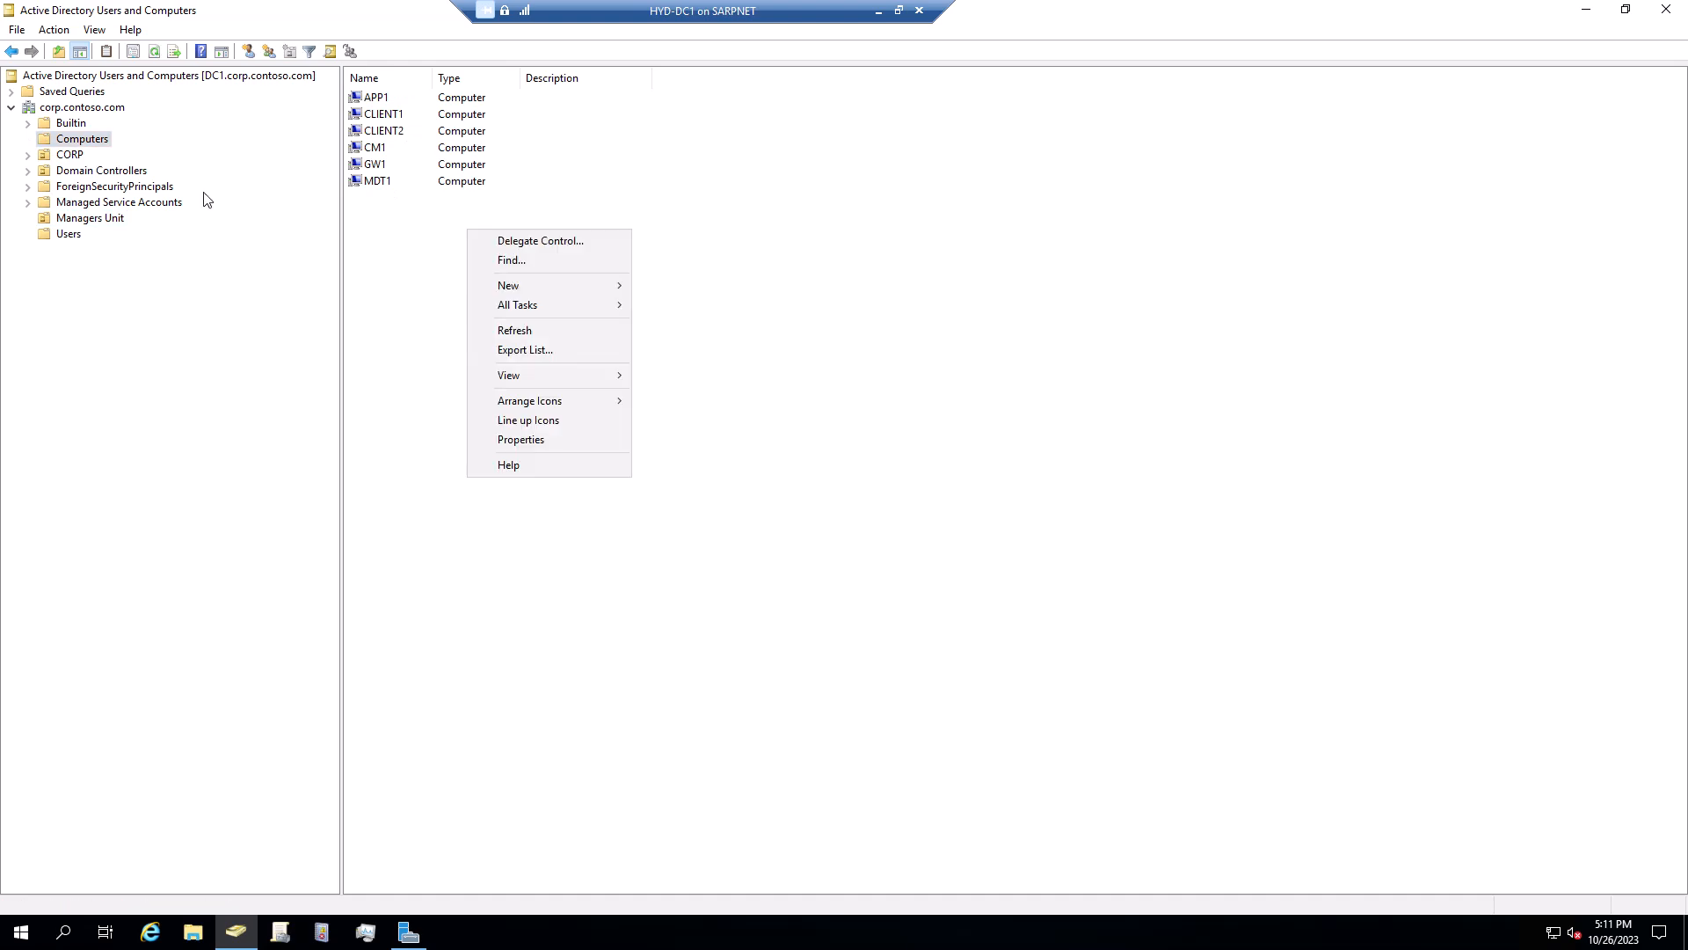
pyautogui.click(9, 108)
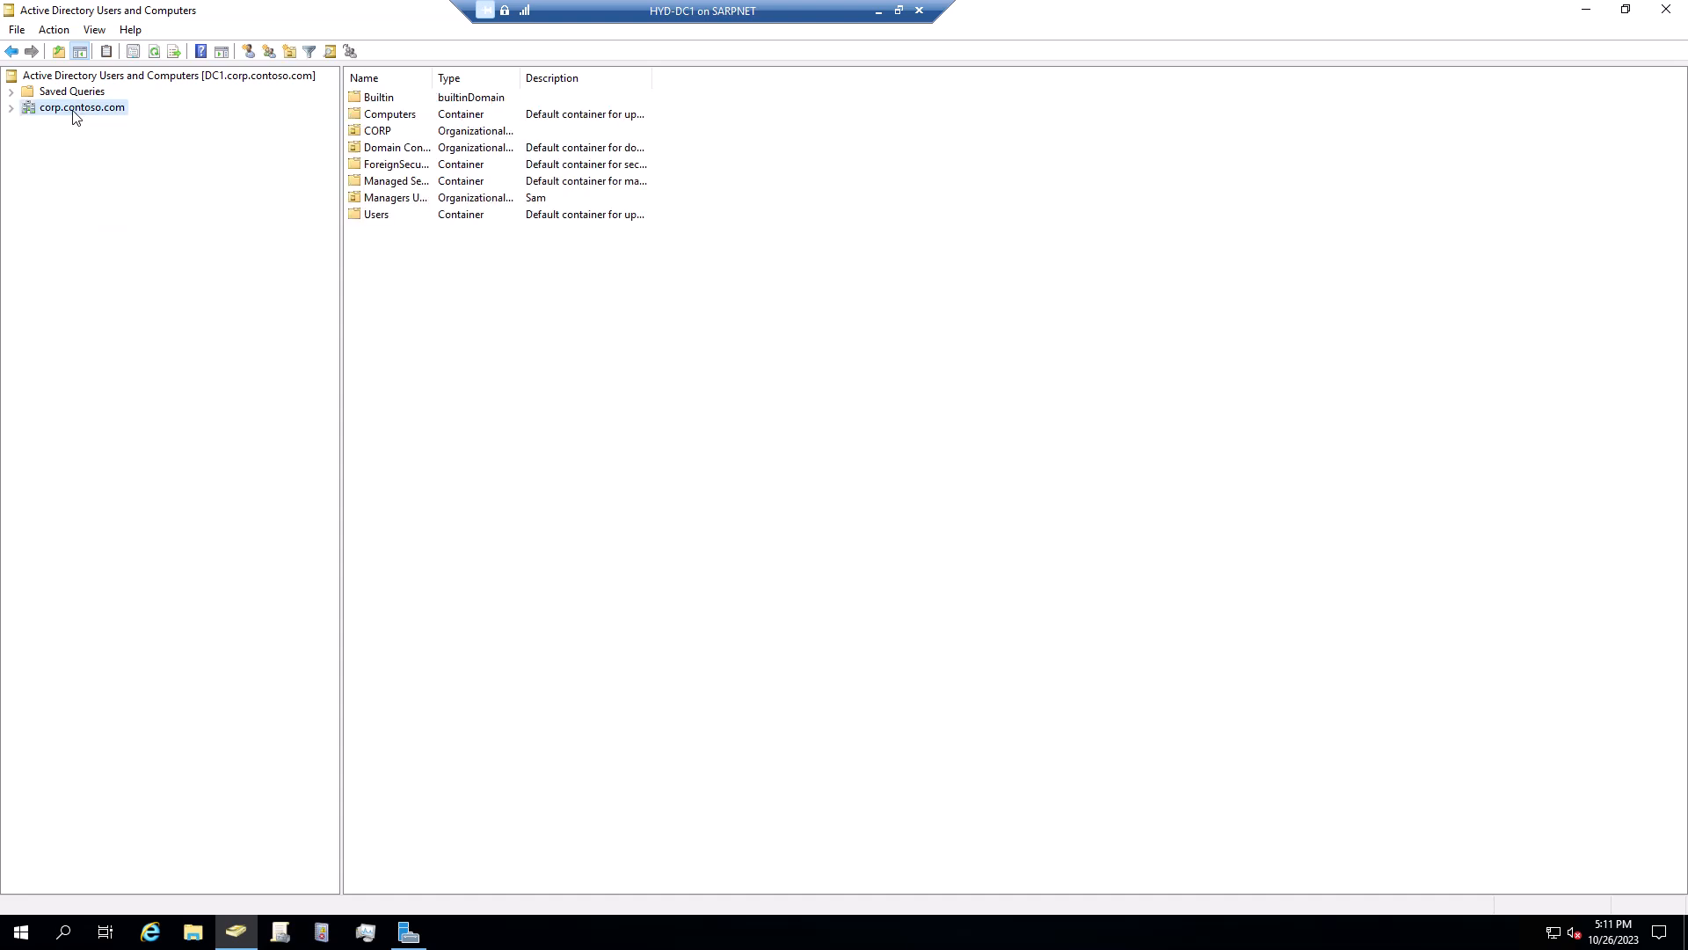
pyautogui.click(12, 108)
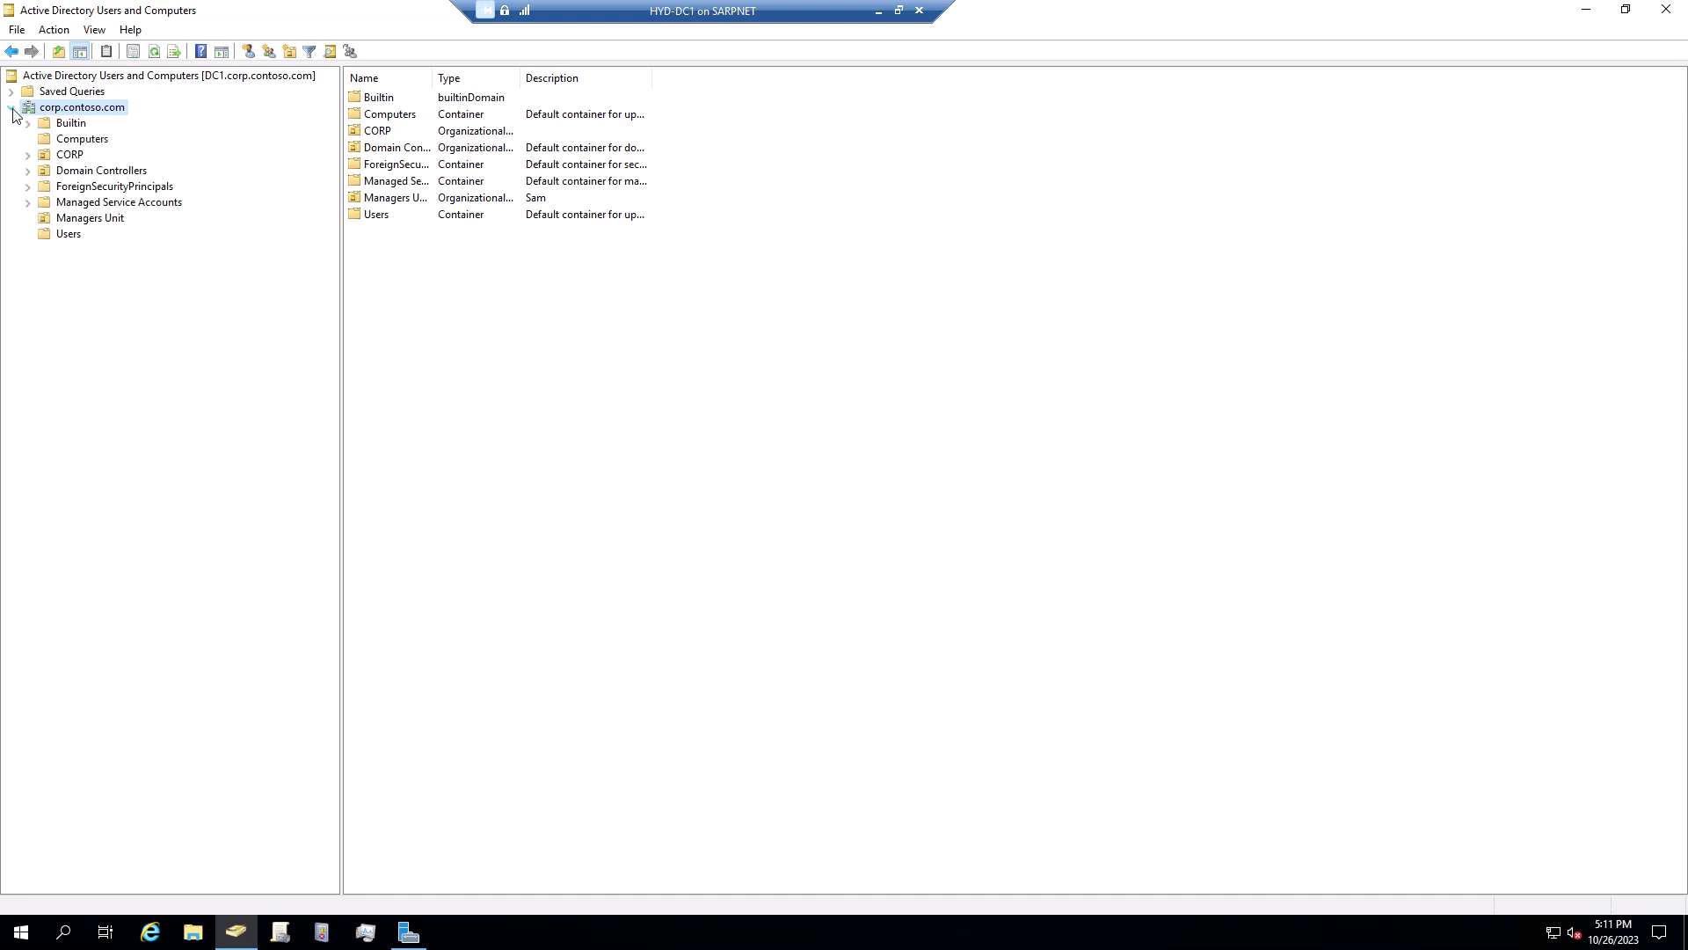
pyautogui.click(82, 139)
# Start a New > Computer object in the Computers container, then cancel it
pyautogui.rightClick(510, 294)
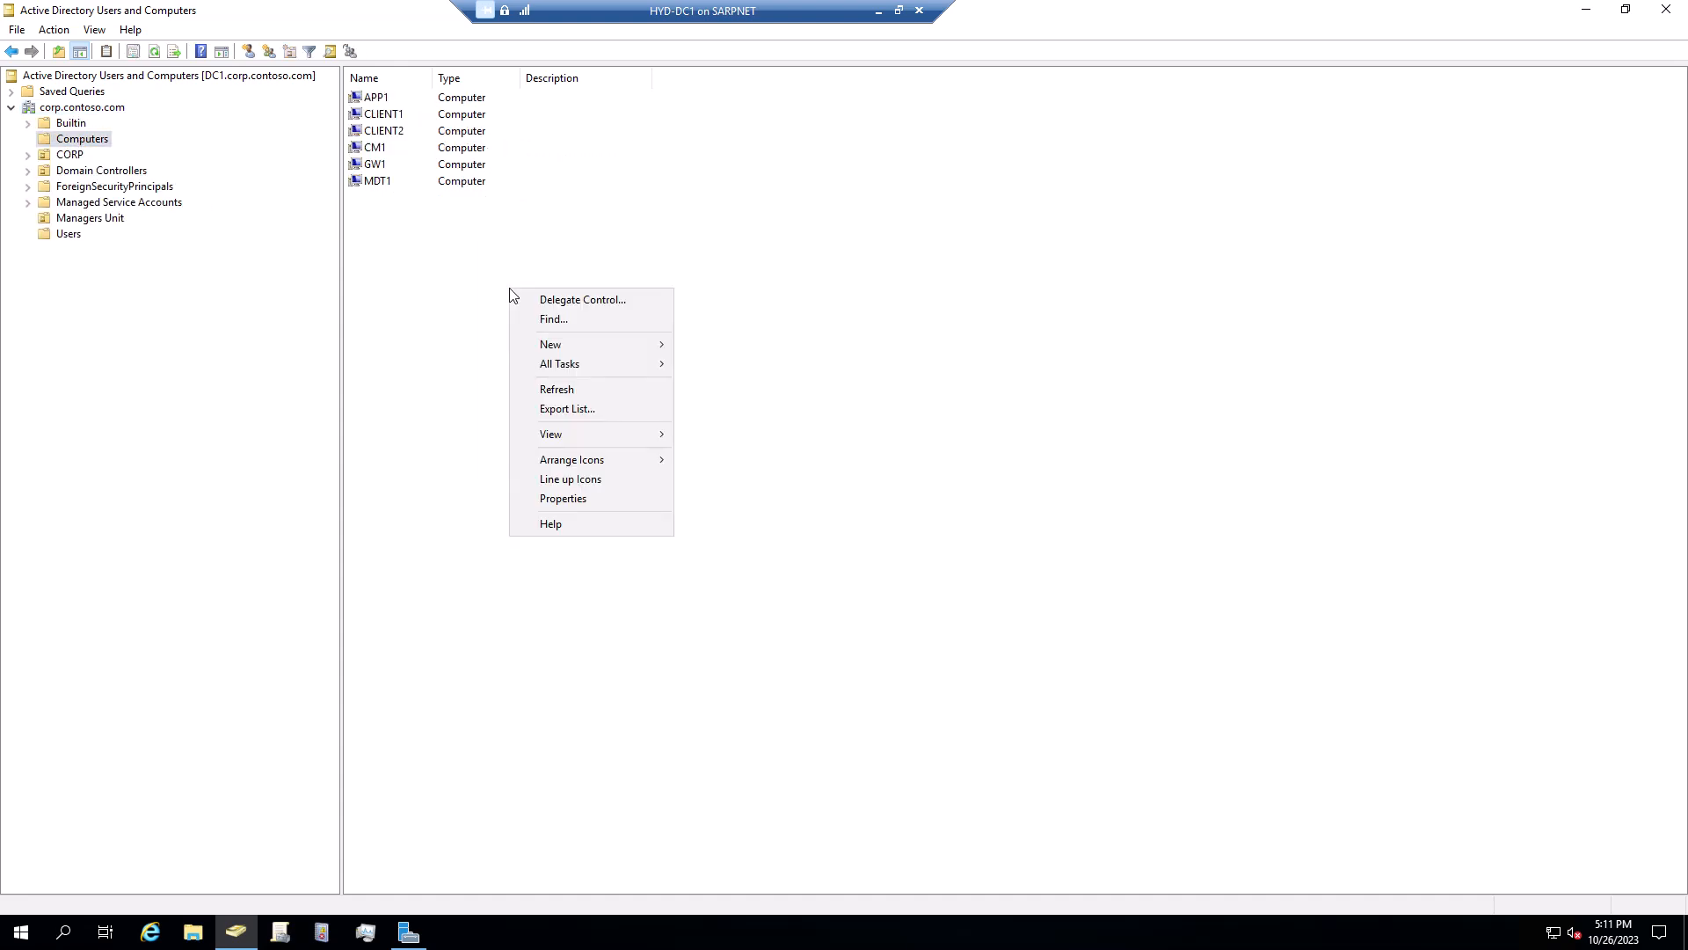
pyautogui.moveTo(593, 345)
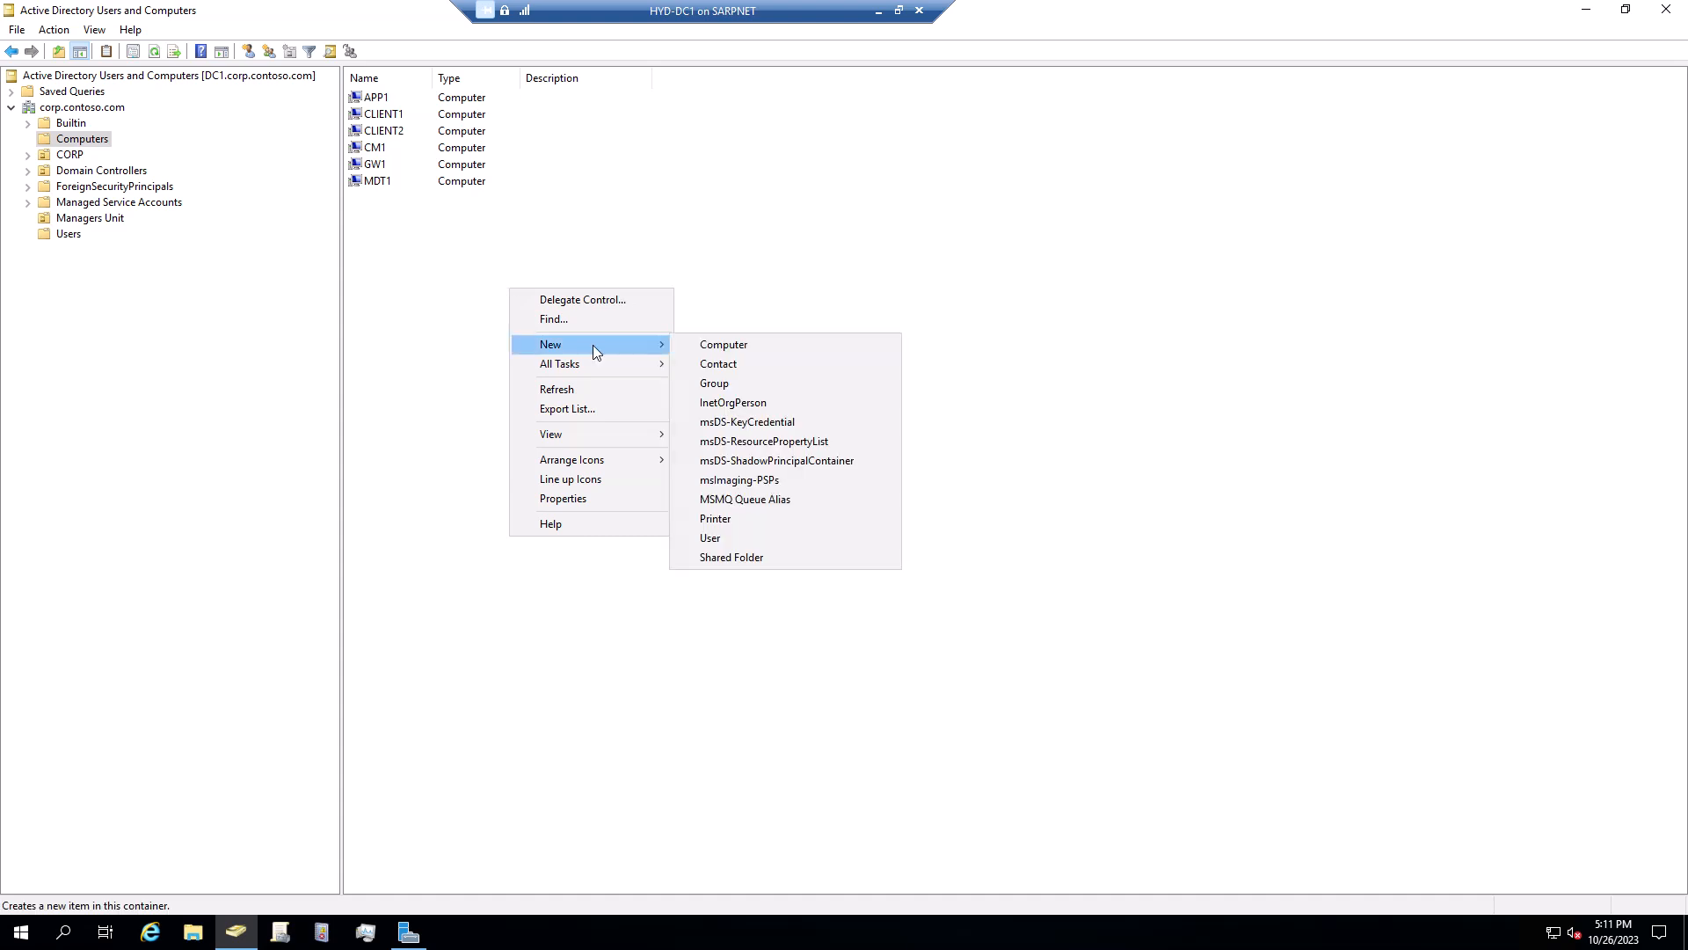
pyautogui.click(749, 346)
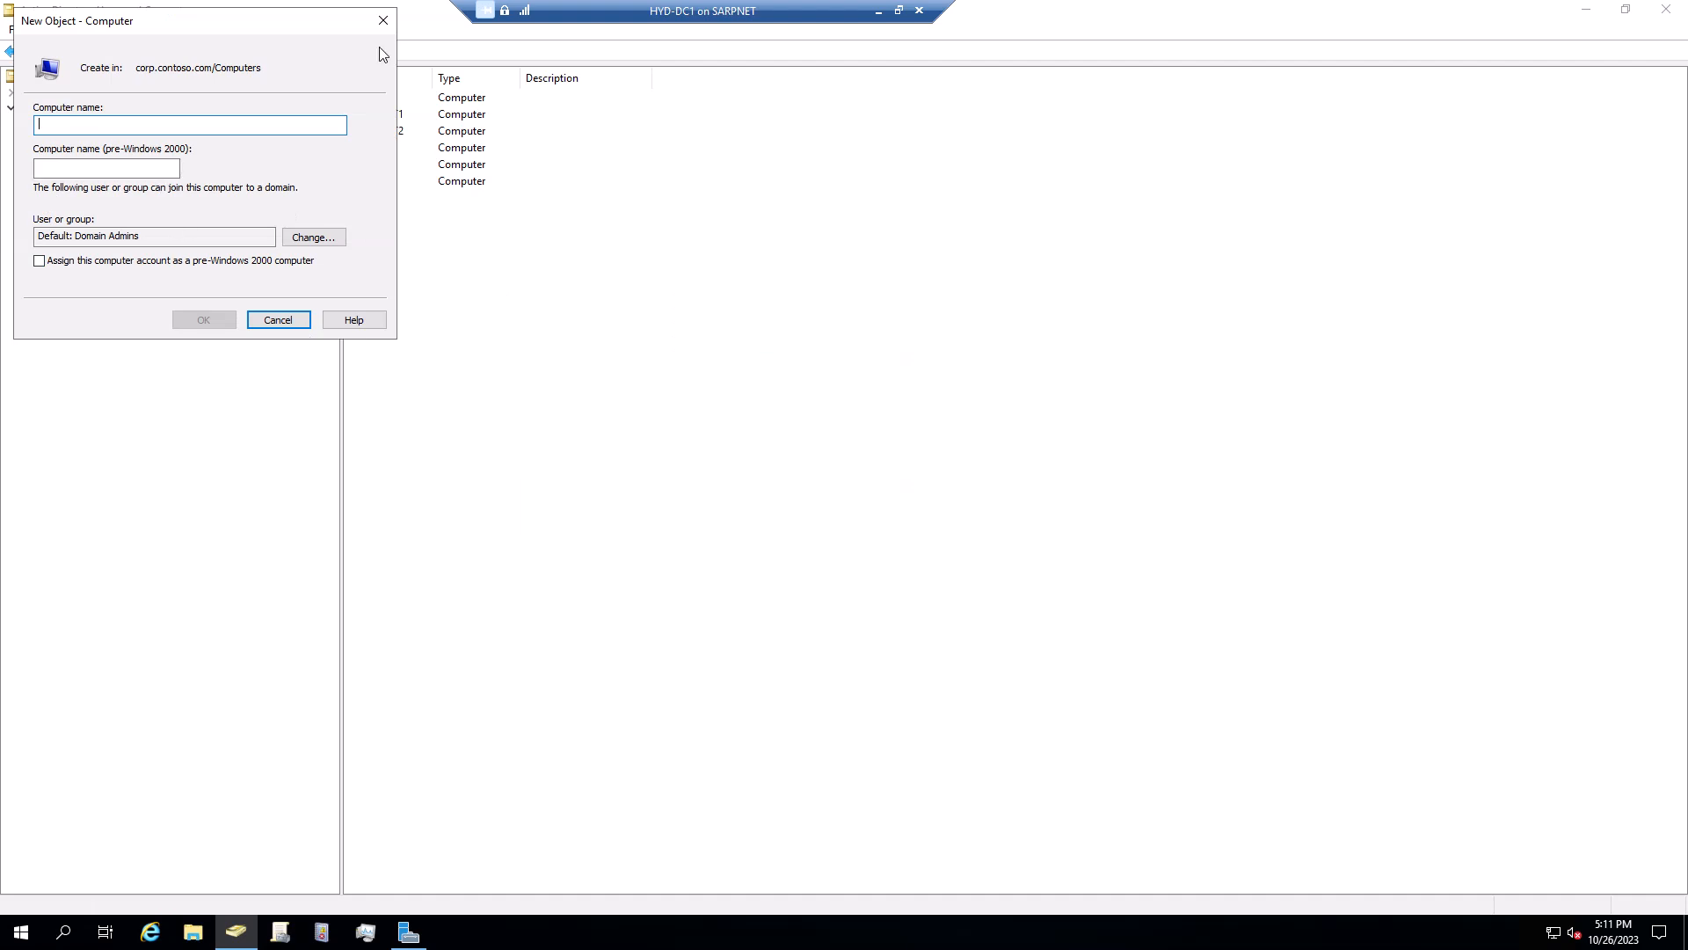
pyautogui.click(383, 20)
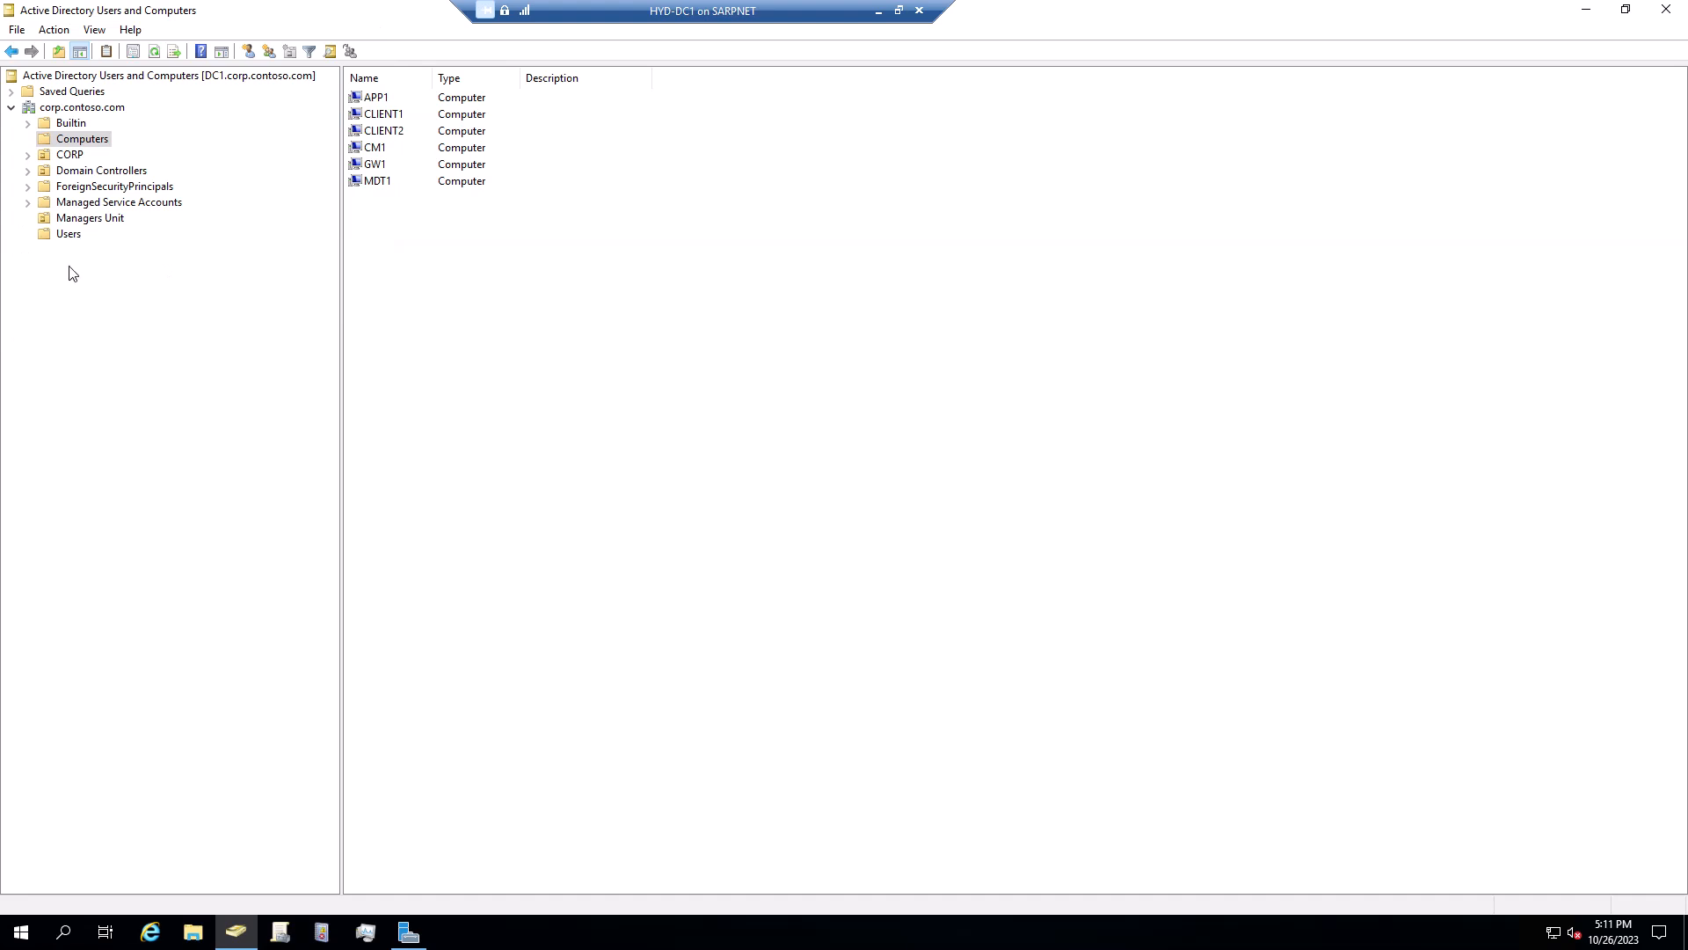
# Via New > Organizational Unit on corp.contoso.com, create the 'IT Service Desk' OU
pyautogui.click(77, 109)
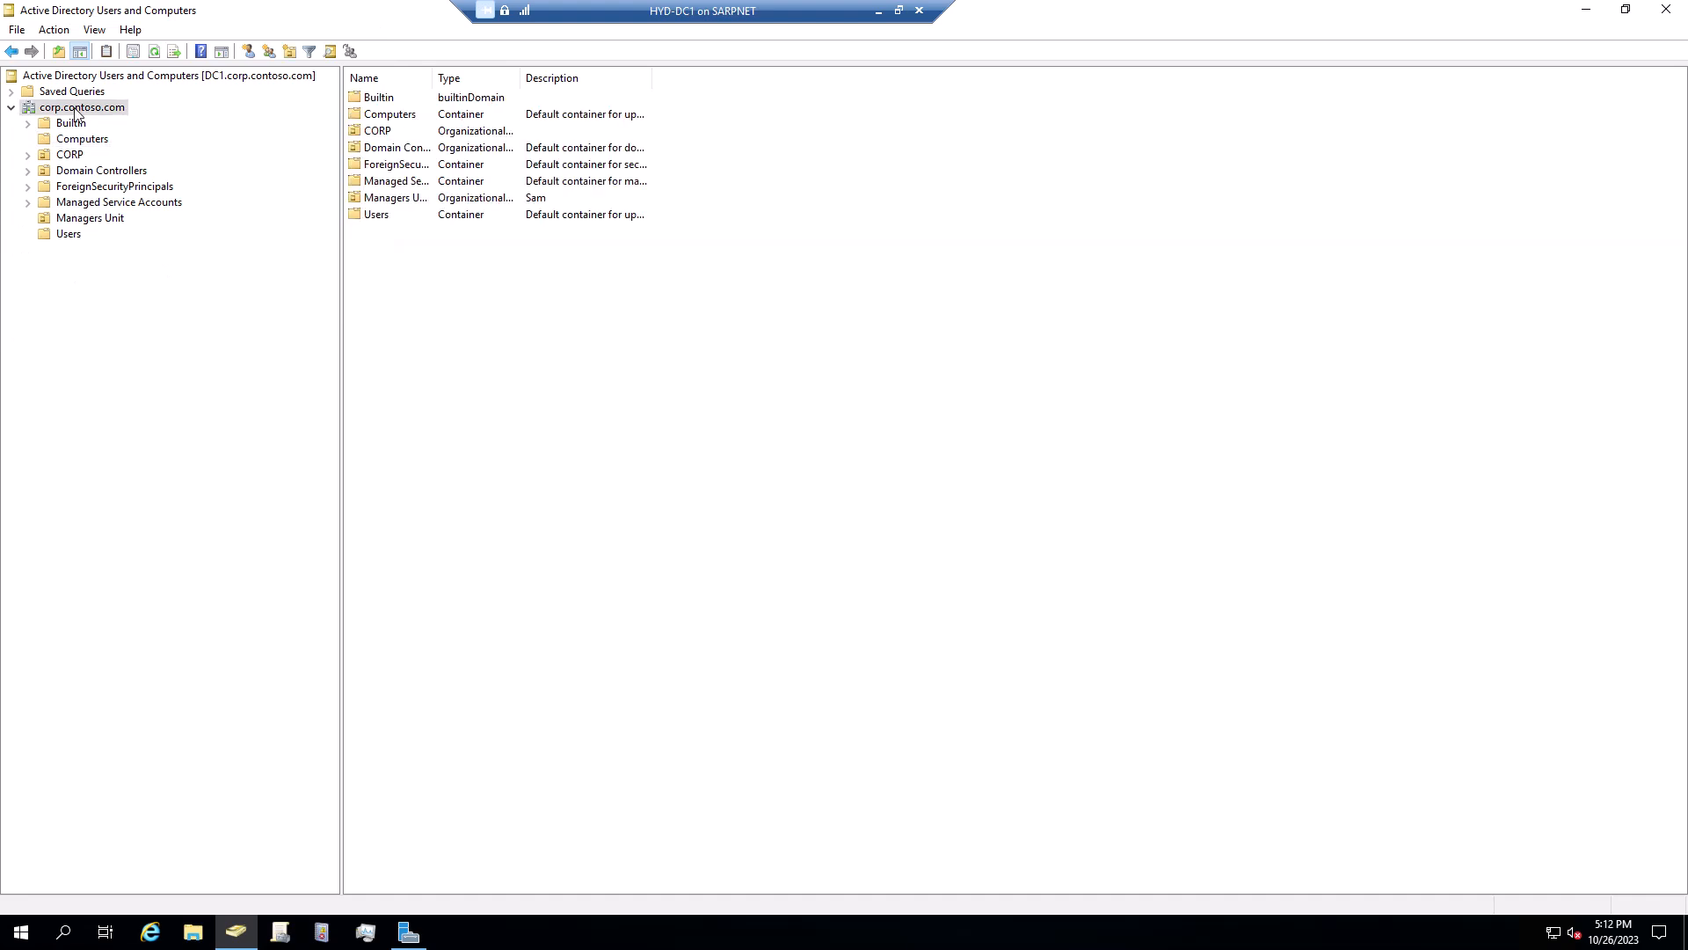
pyautogui.rightClick(76, 113)
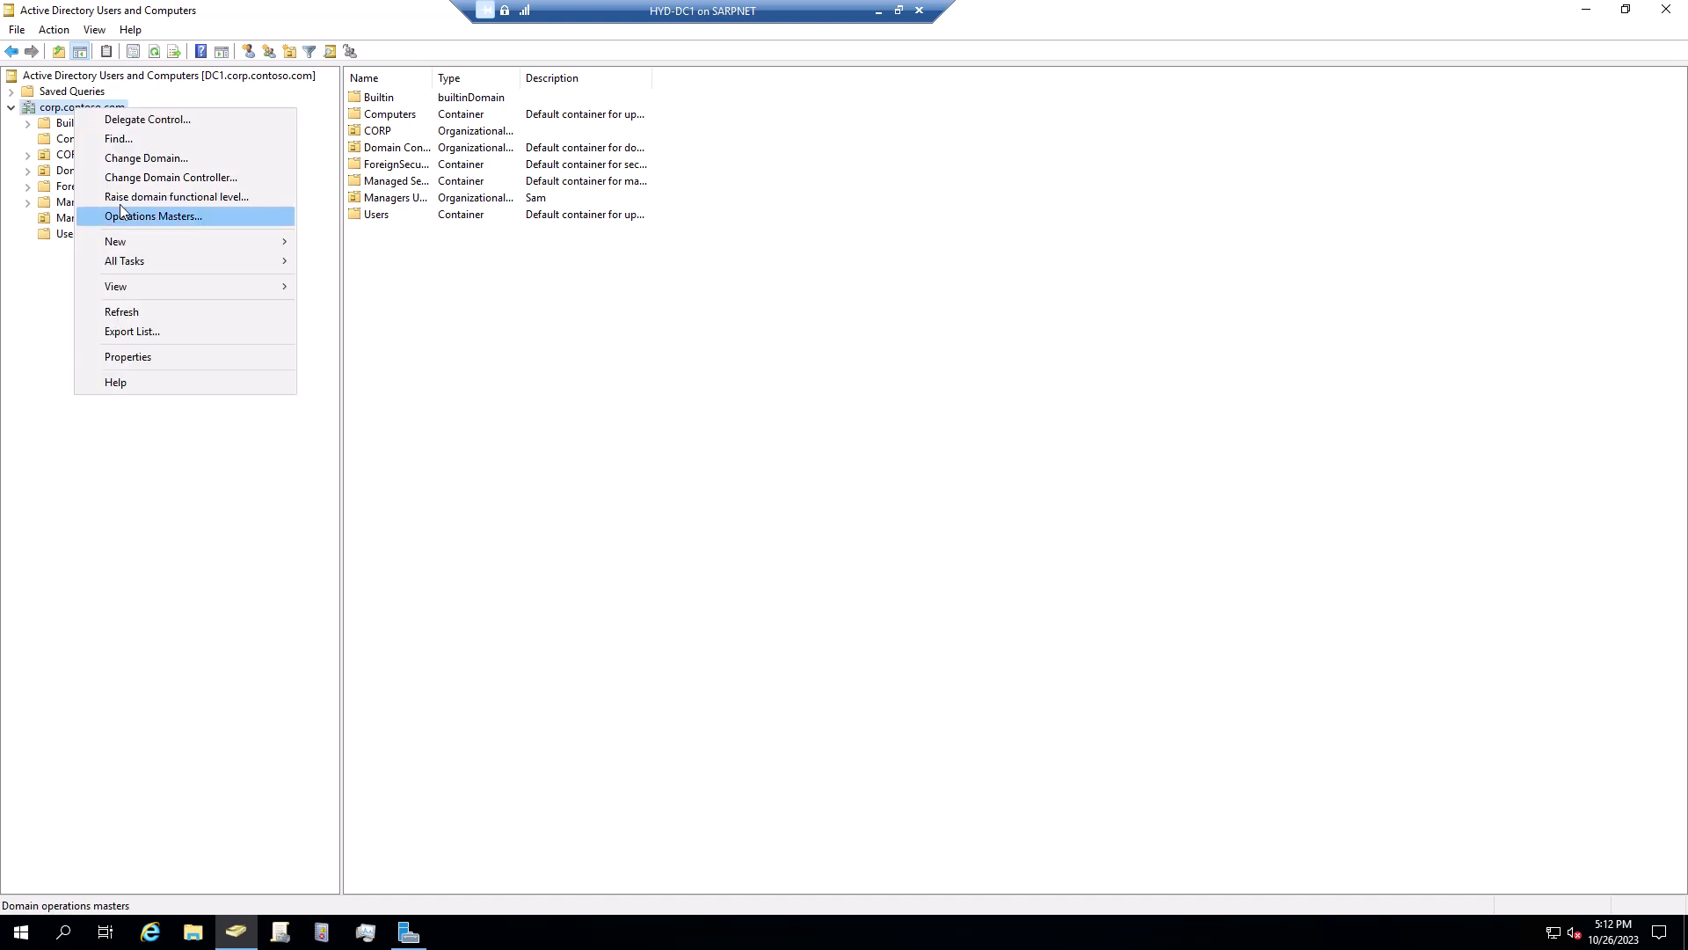
pyautogui.rightClick(63, 106)
pyautogui.moveTo(106, 244)
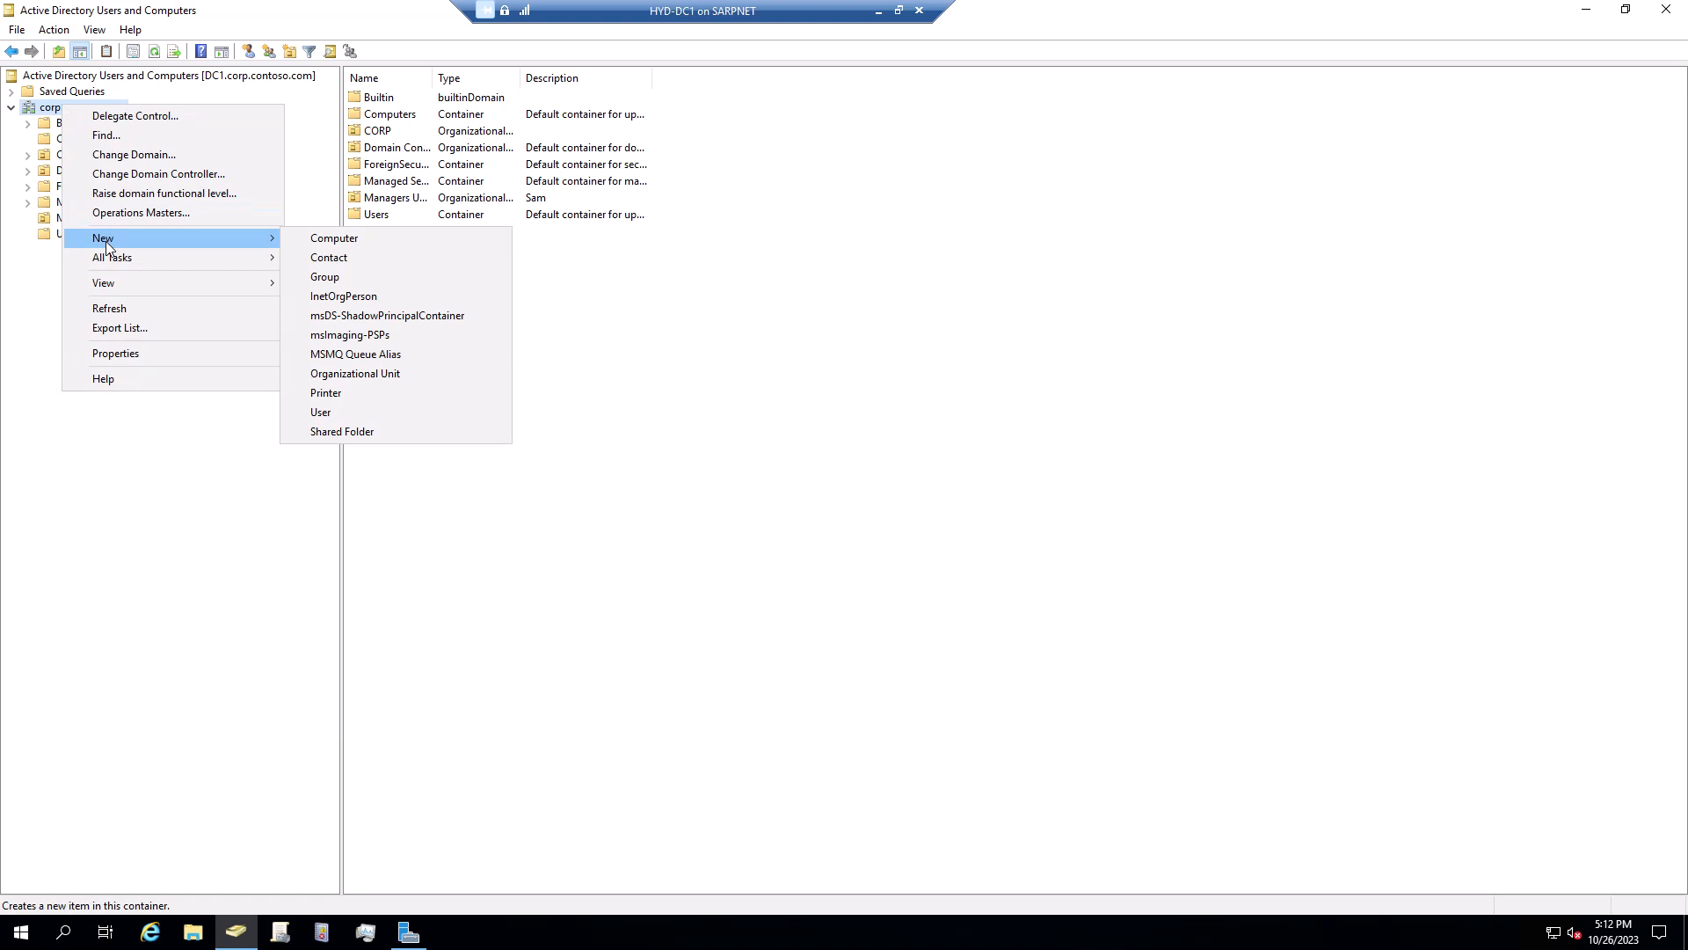
pyautogui.click(376, 375)
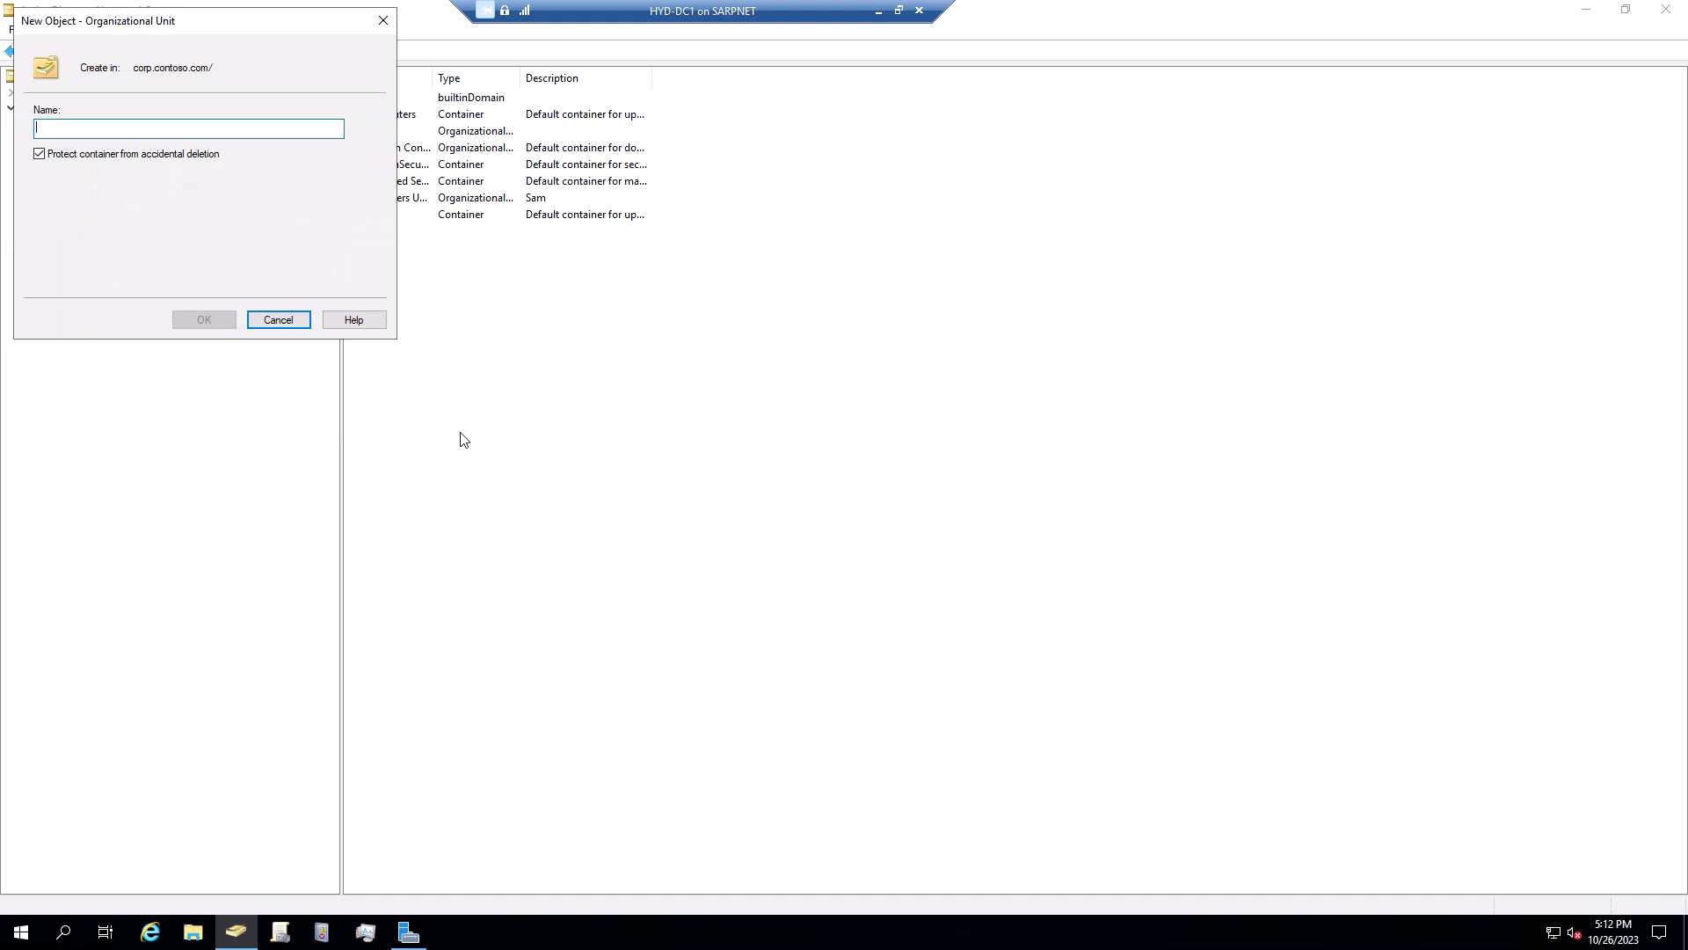
pyautogui.write('IT')
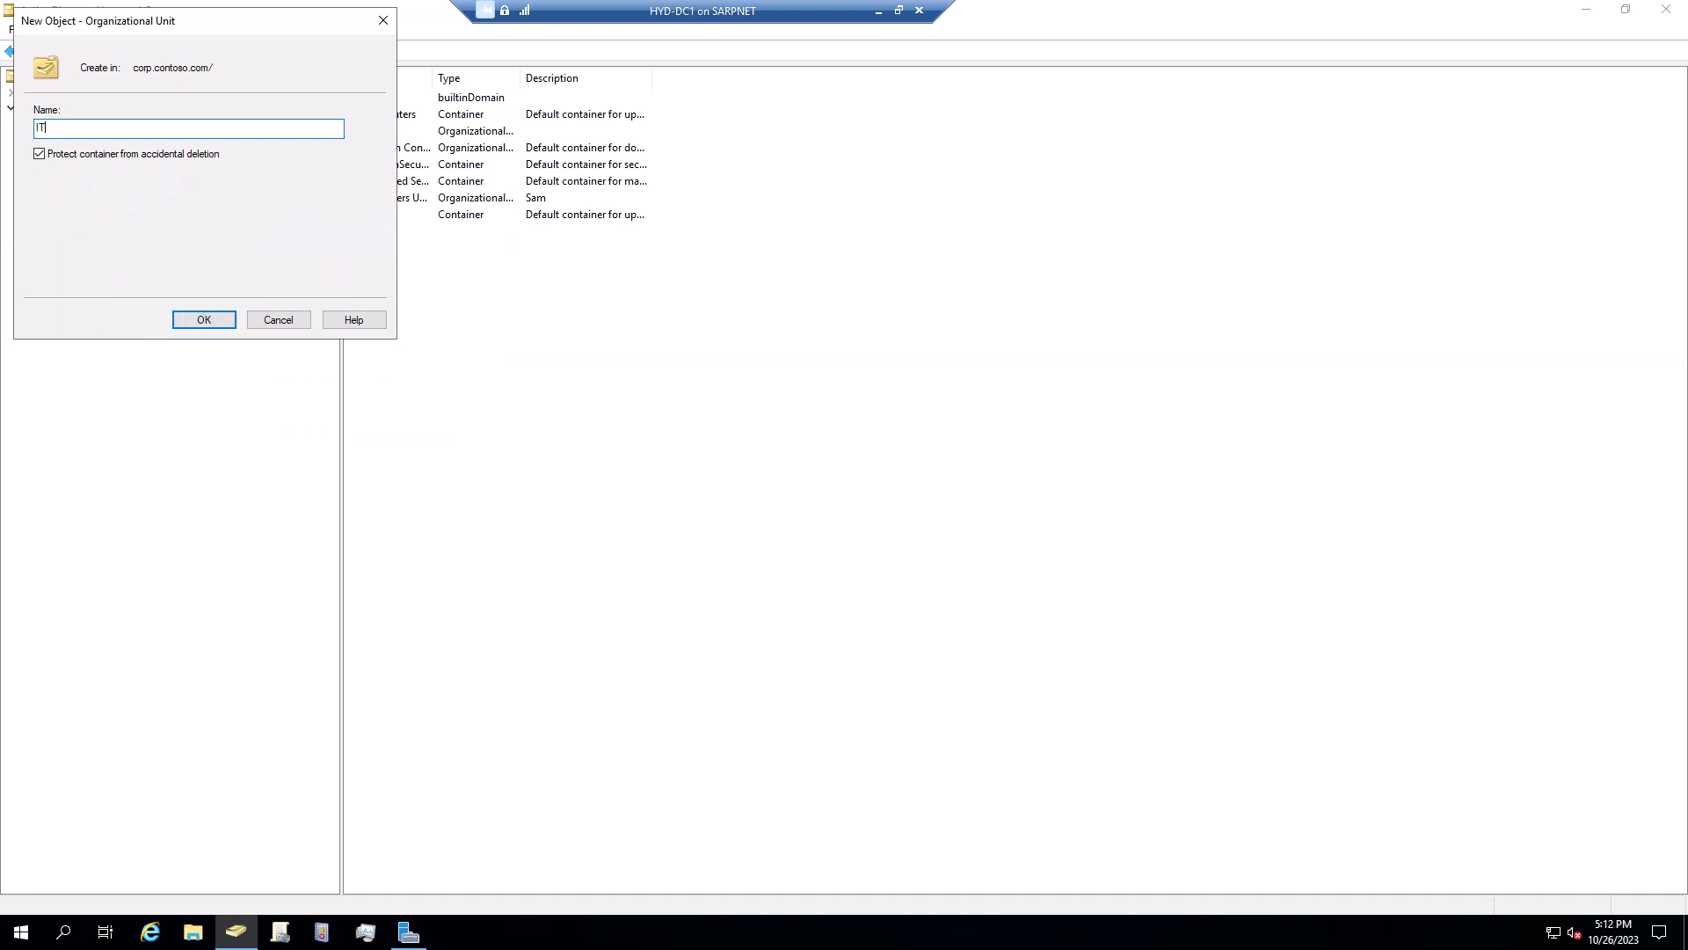
pyautogui.write(' Suppo')
pyautogui.press('BackSpace')
pyautogui.press('BackSpace')
pyautogui.press('BackSpace')
pyautogui.write('Service Desk')
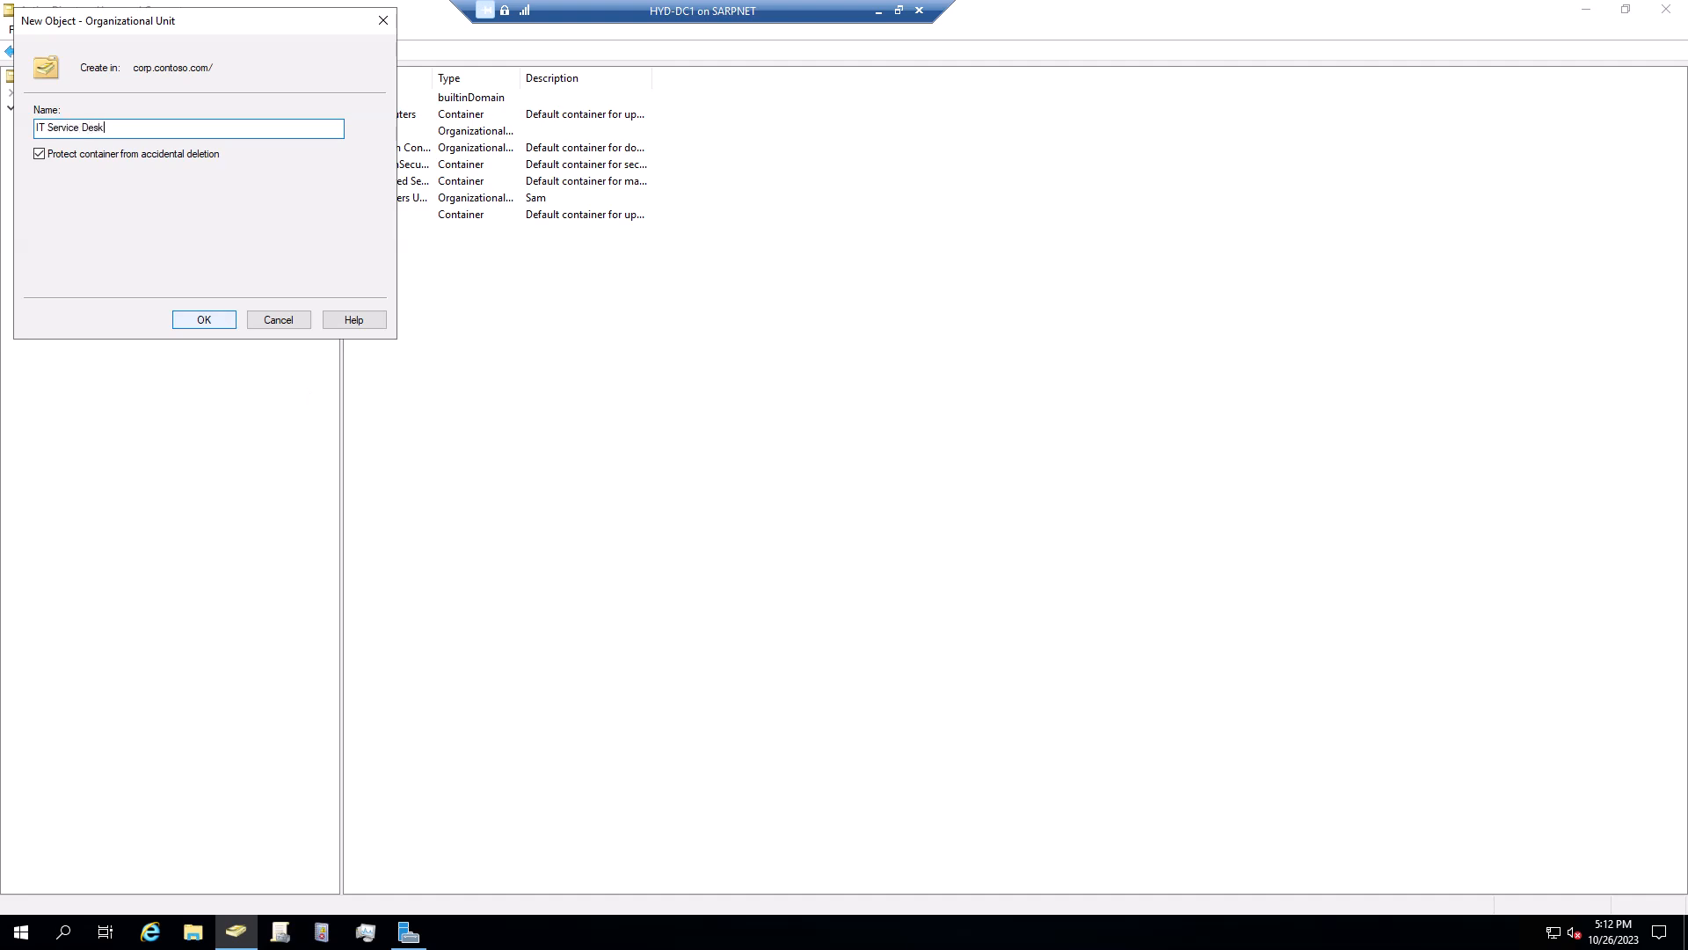
pyautogui.click(215, 320)
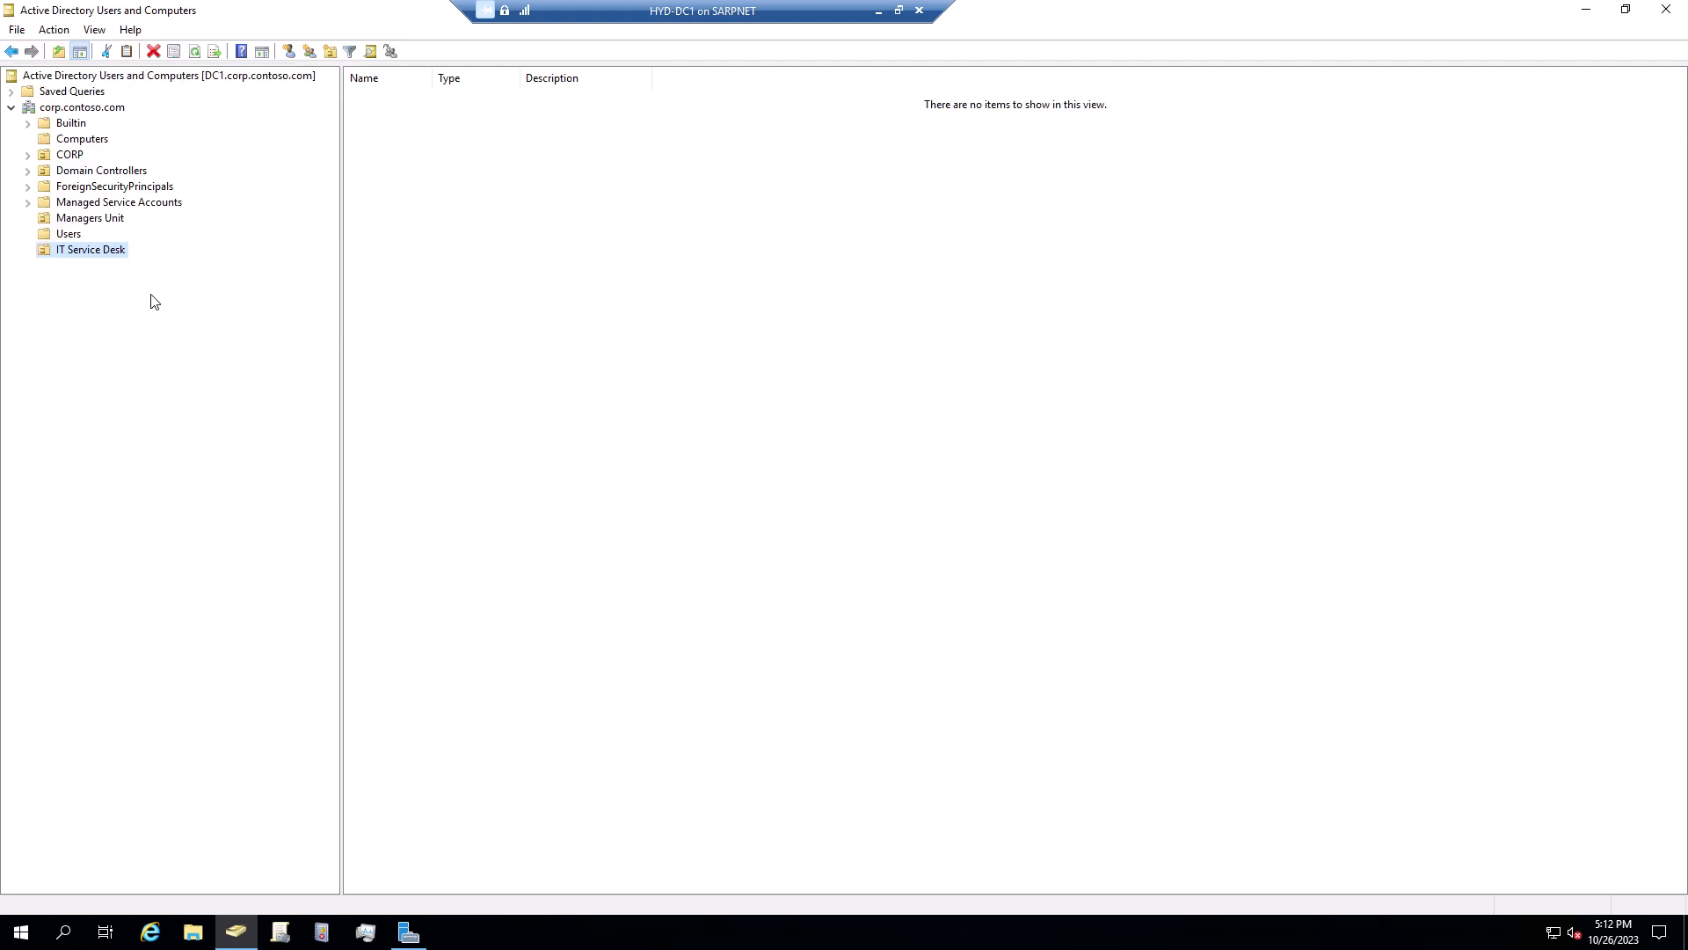
# Select the IT Service Desk OU and show its New submenu of creatable object types
pyautogui.click(94, 255)
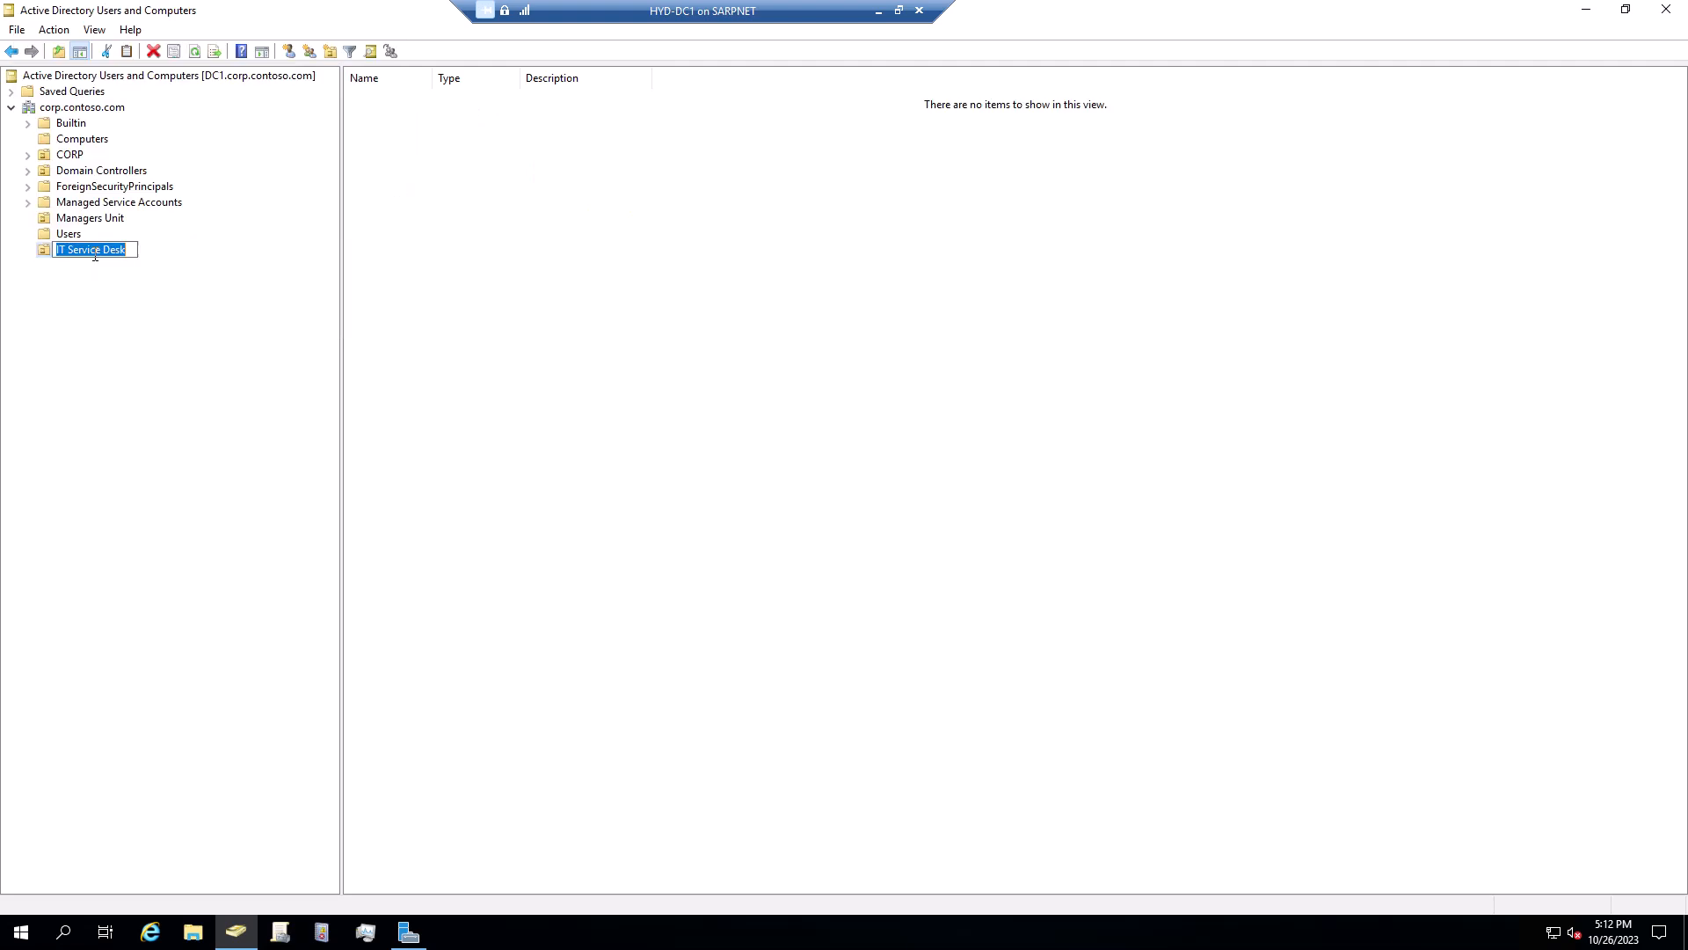
pyautogui.click(115, 300)
pyautogui.rightClick(97, 256)
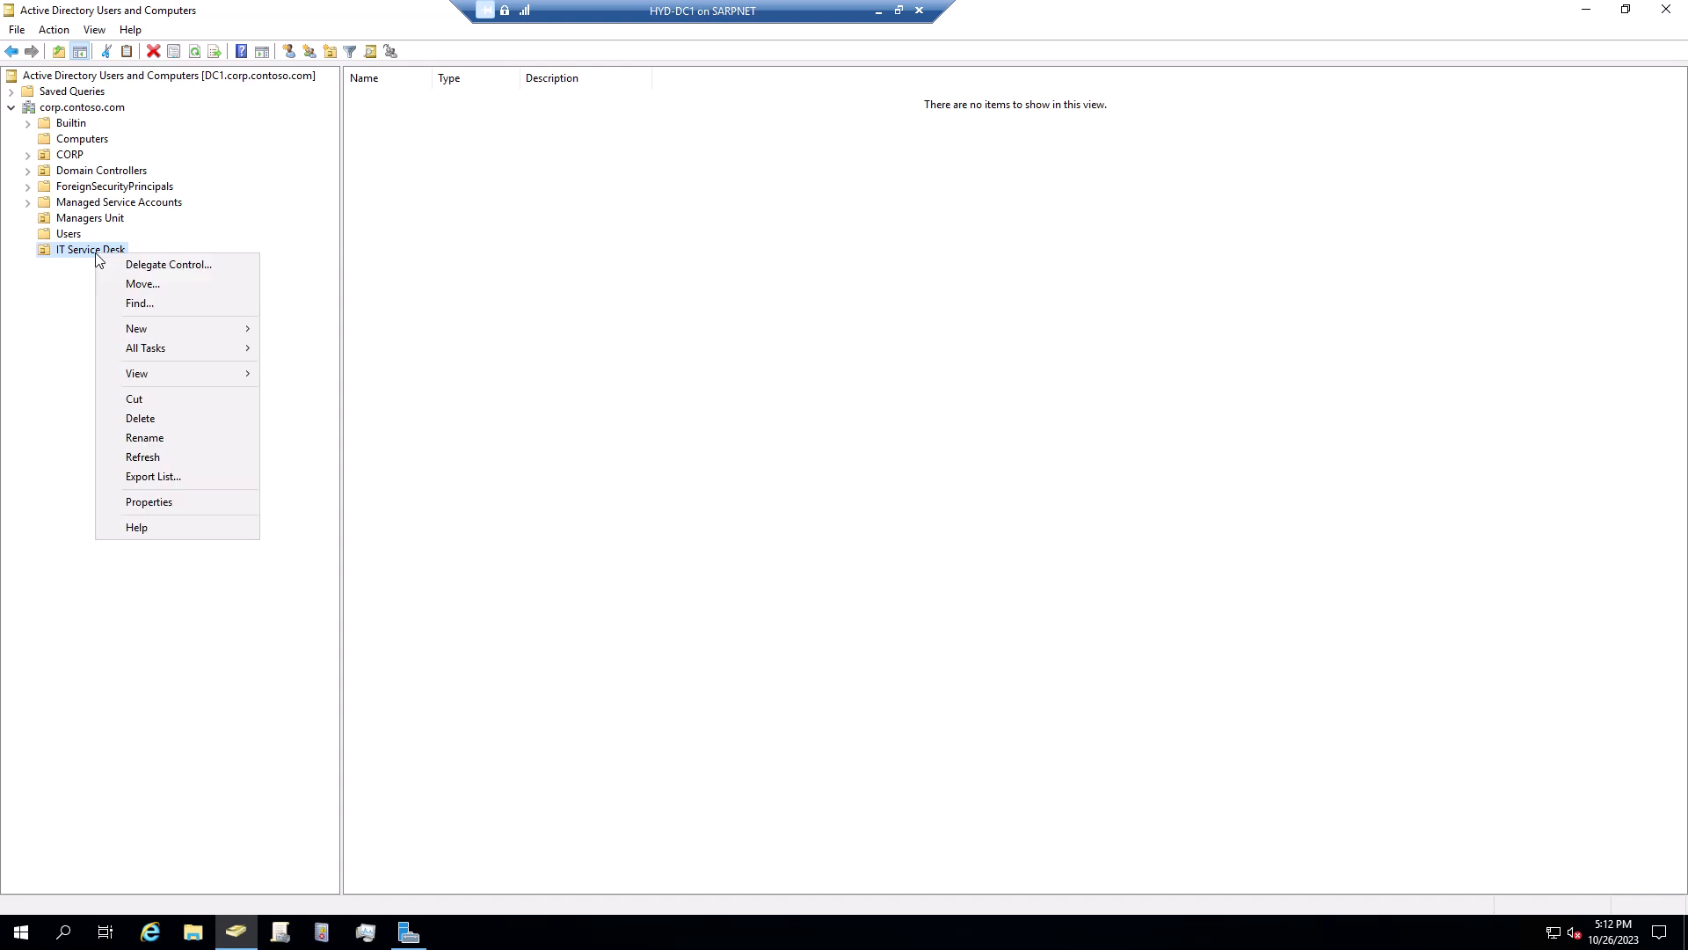
pyautogui.click(83, 255)
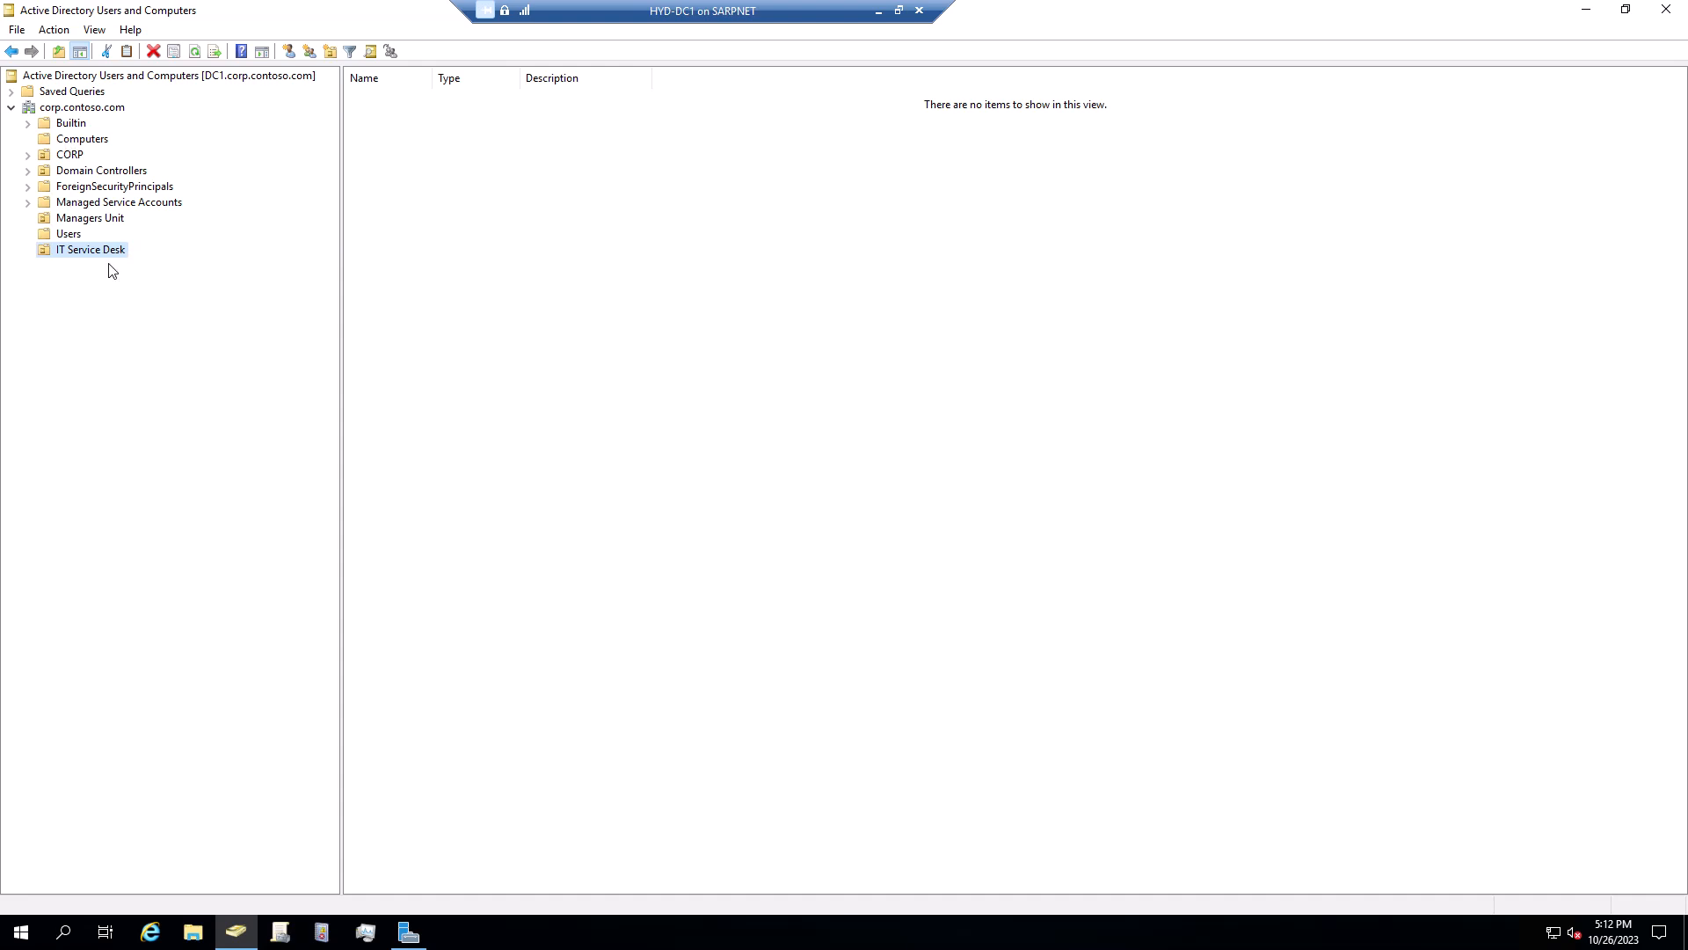
pyautogui.rightClick(91, 252)
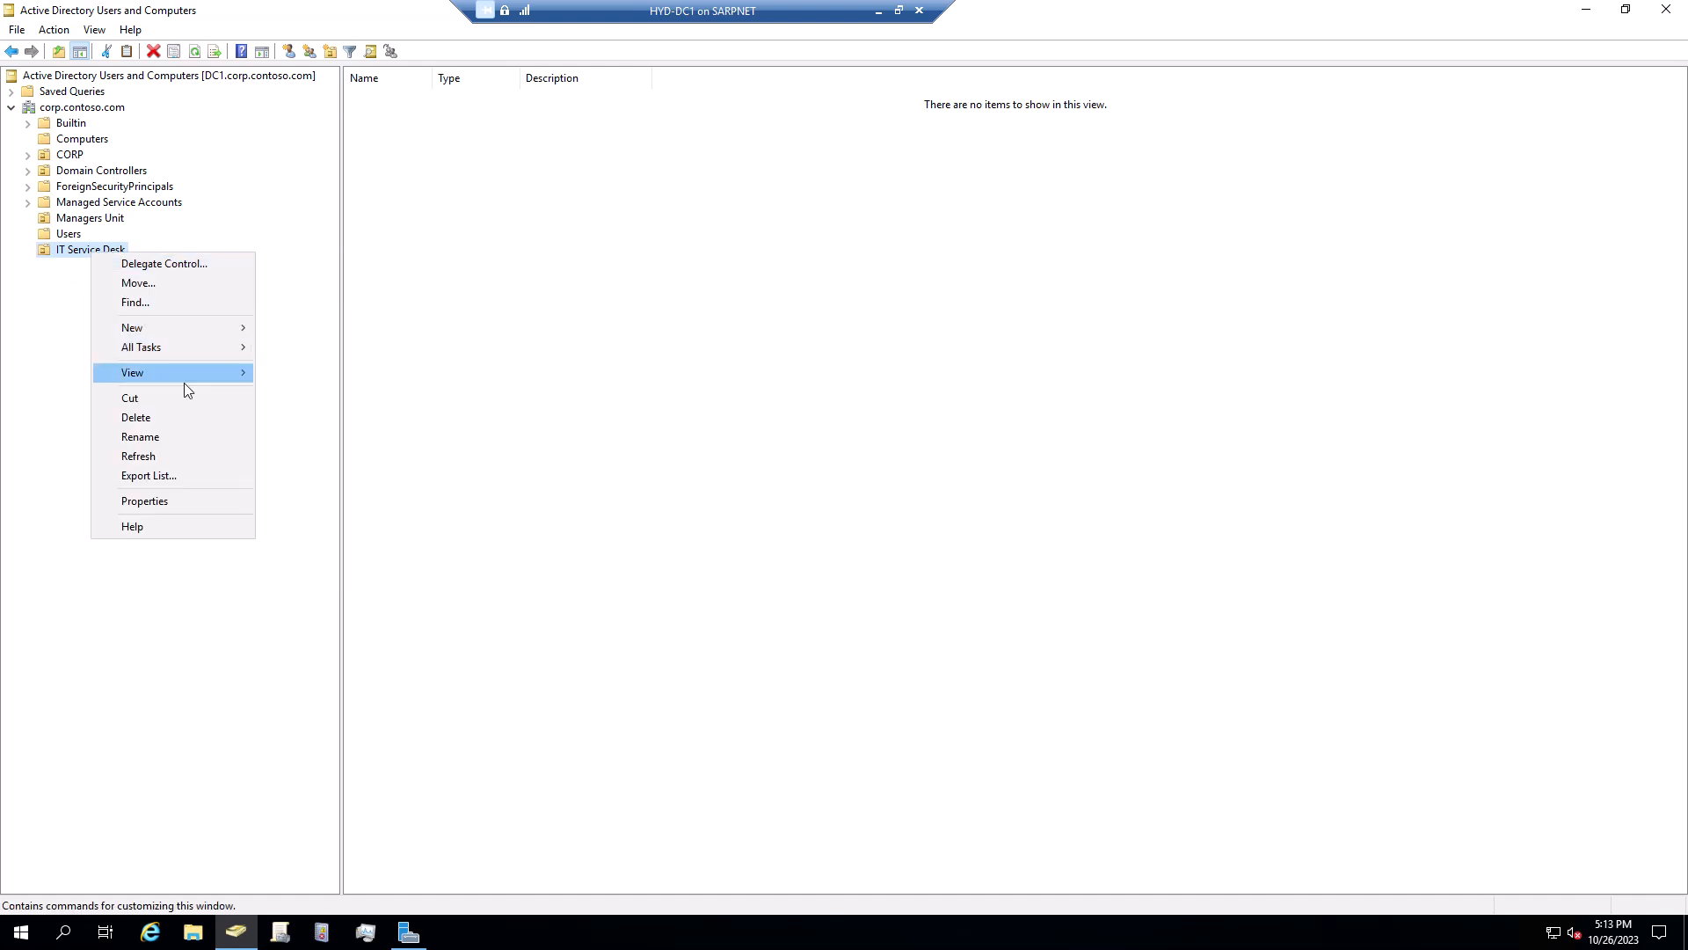
pyautogui.moveTo(192, 326)
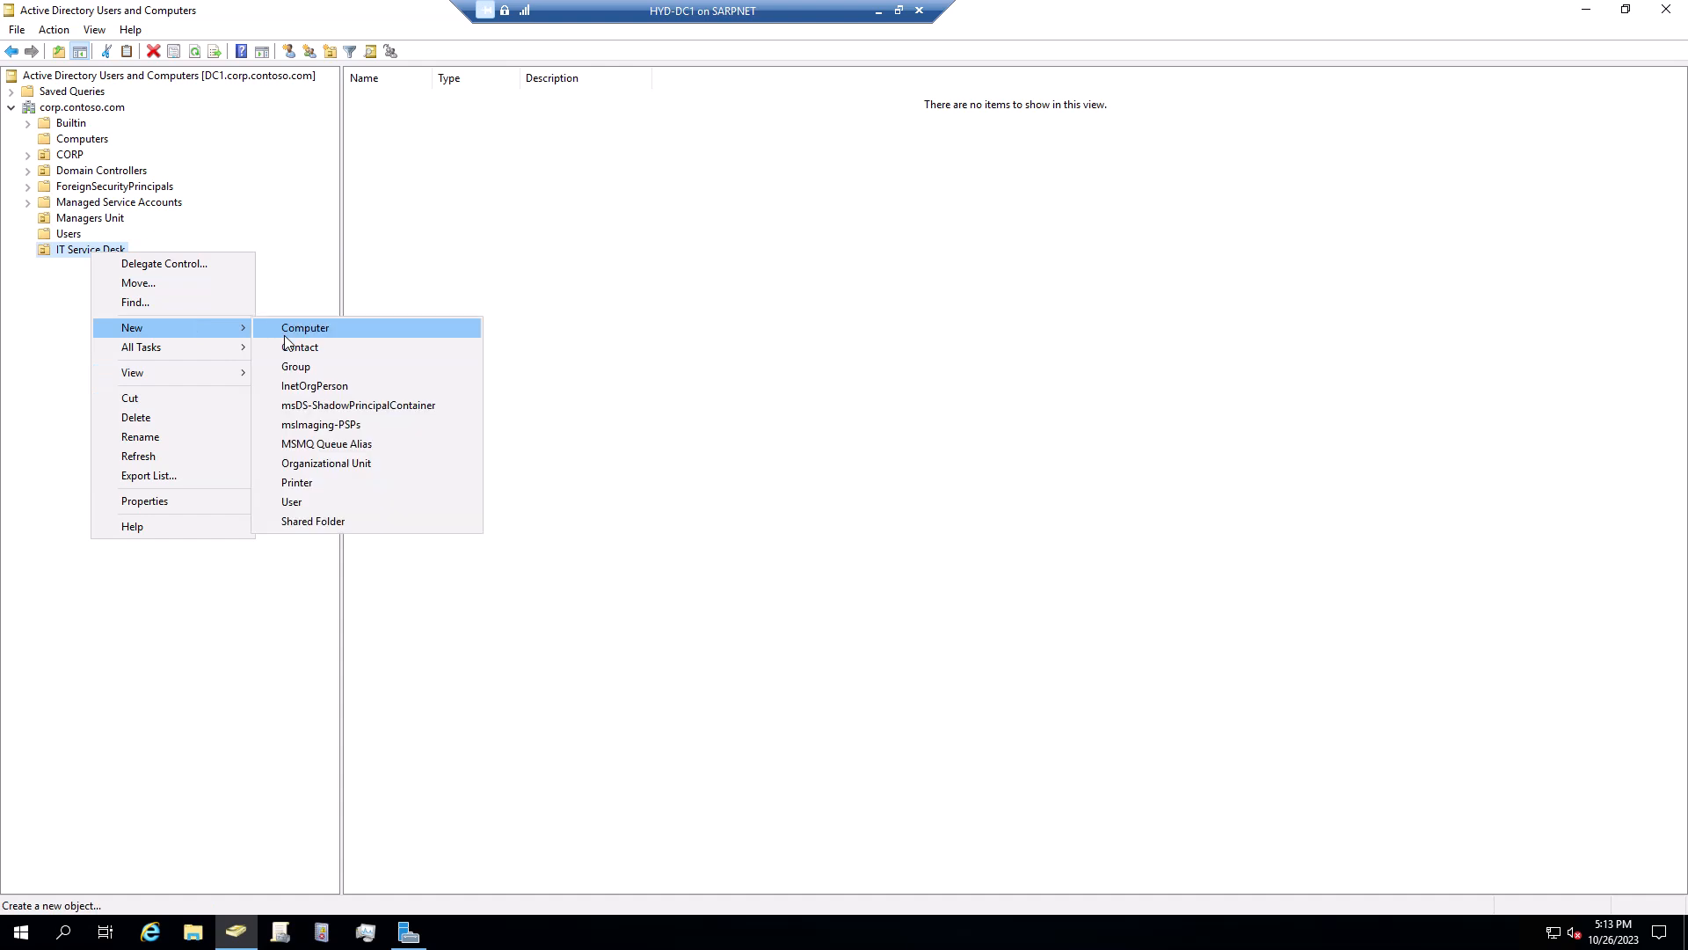
# Start a new user in IT Service Desk, filling in first name, last name and logon name
pyautogui.click(327, 503)
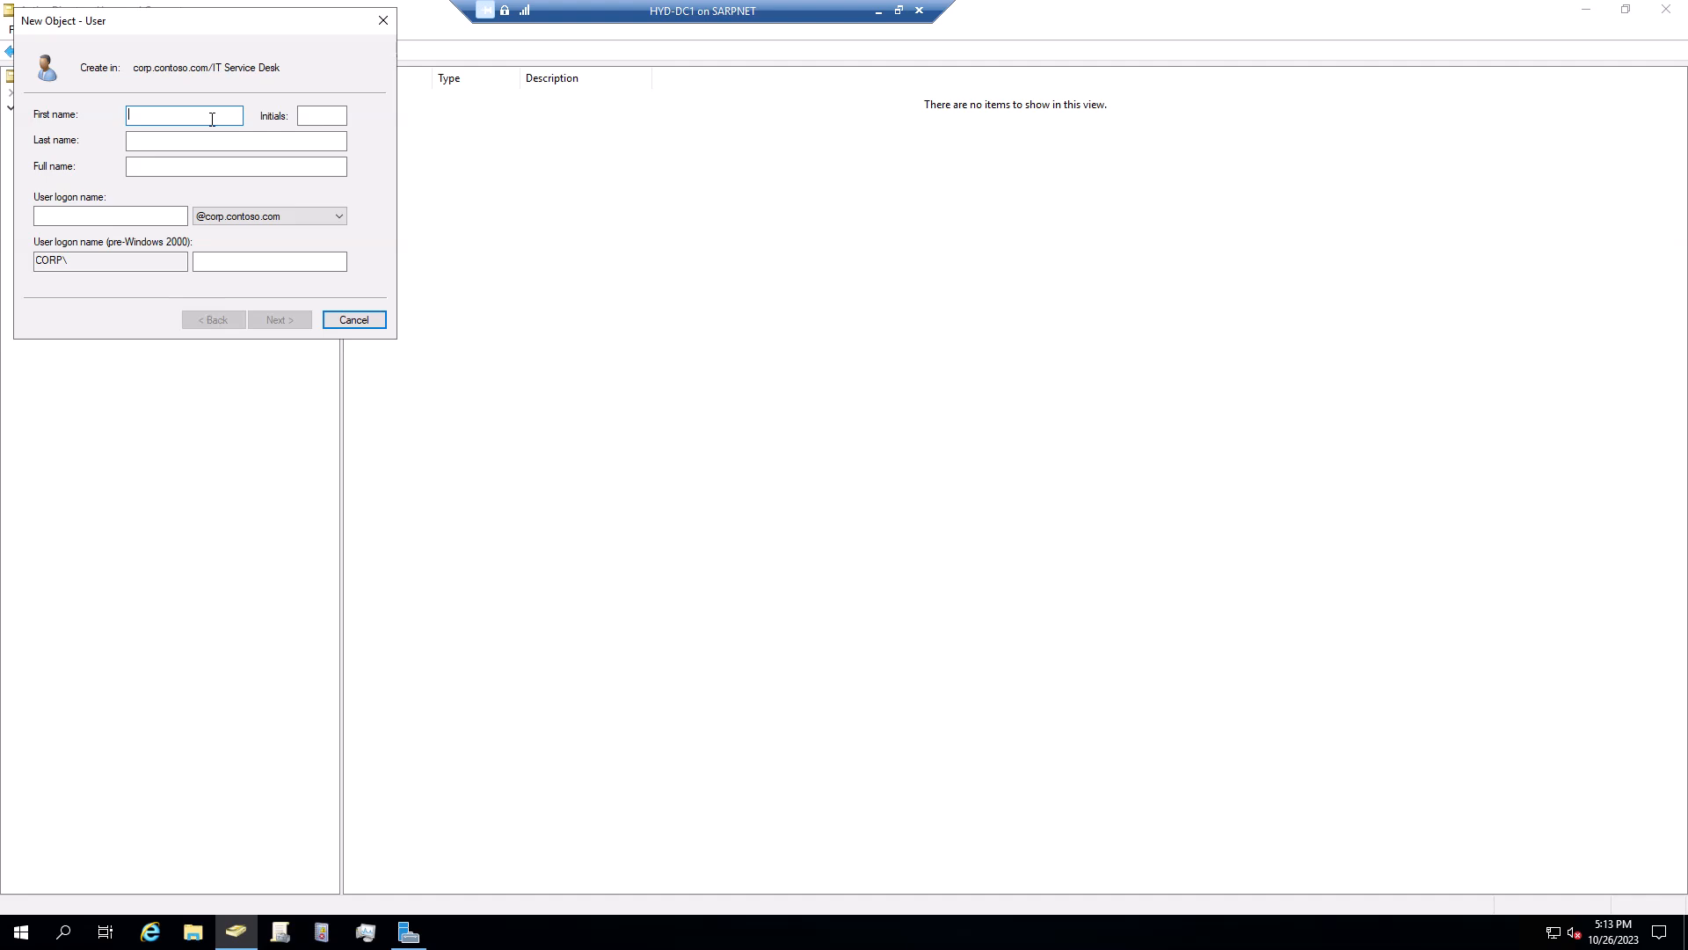
pyautogui.click(200, 147)
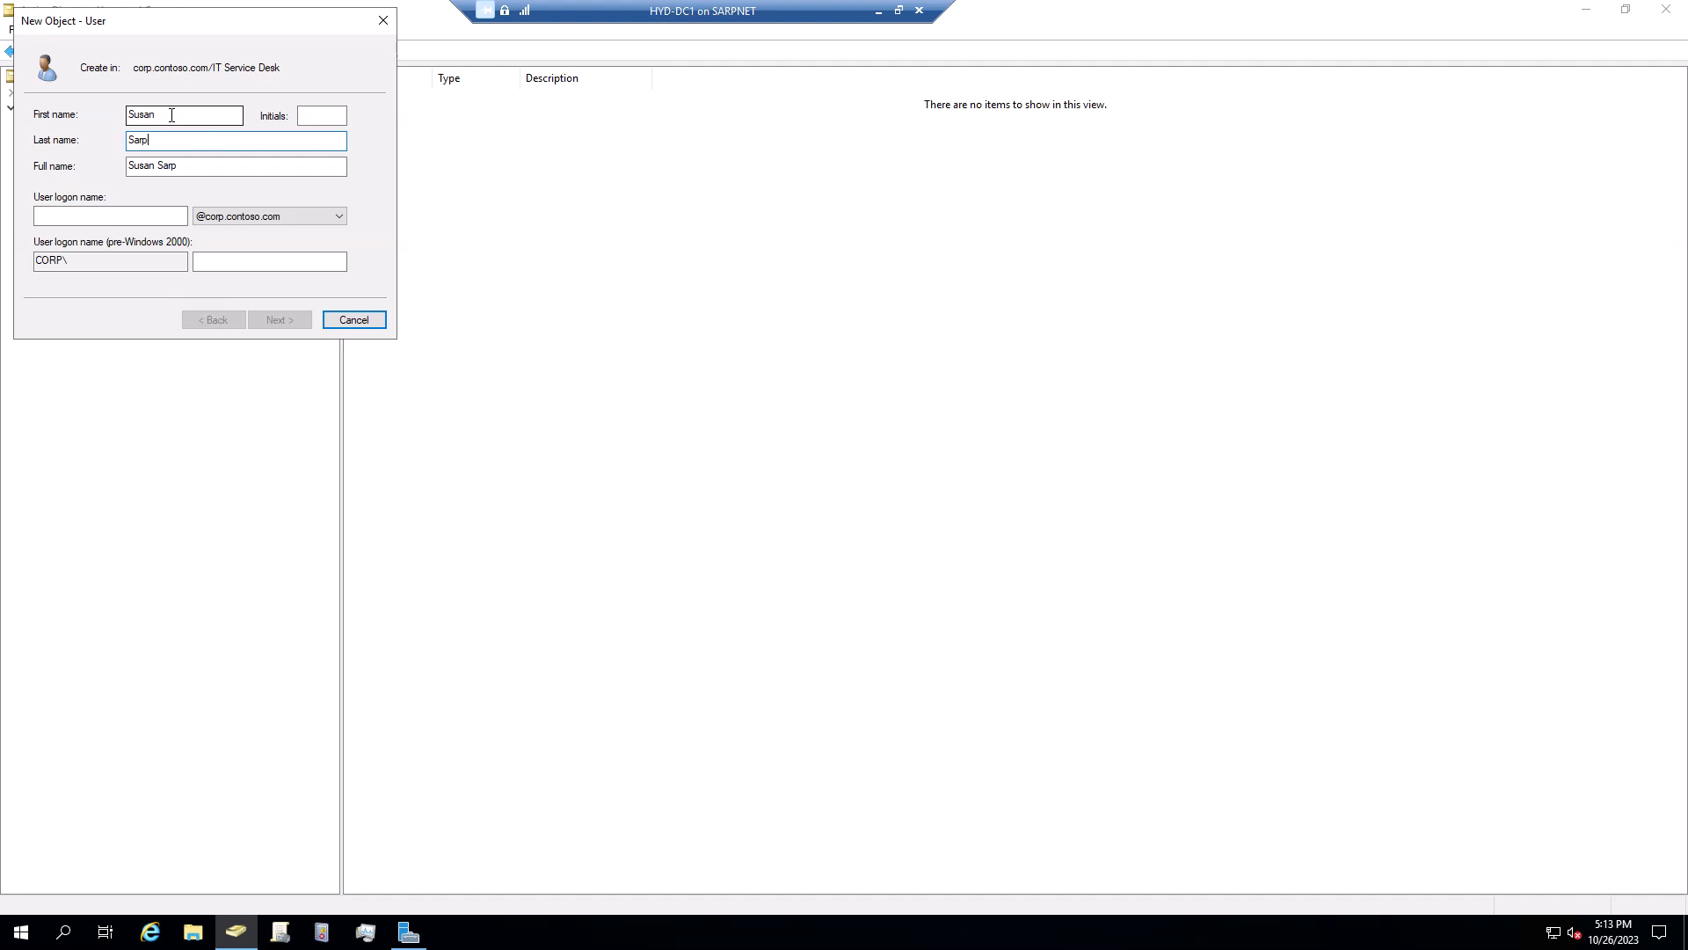
pyautogui.click(116, 214)
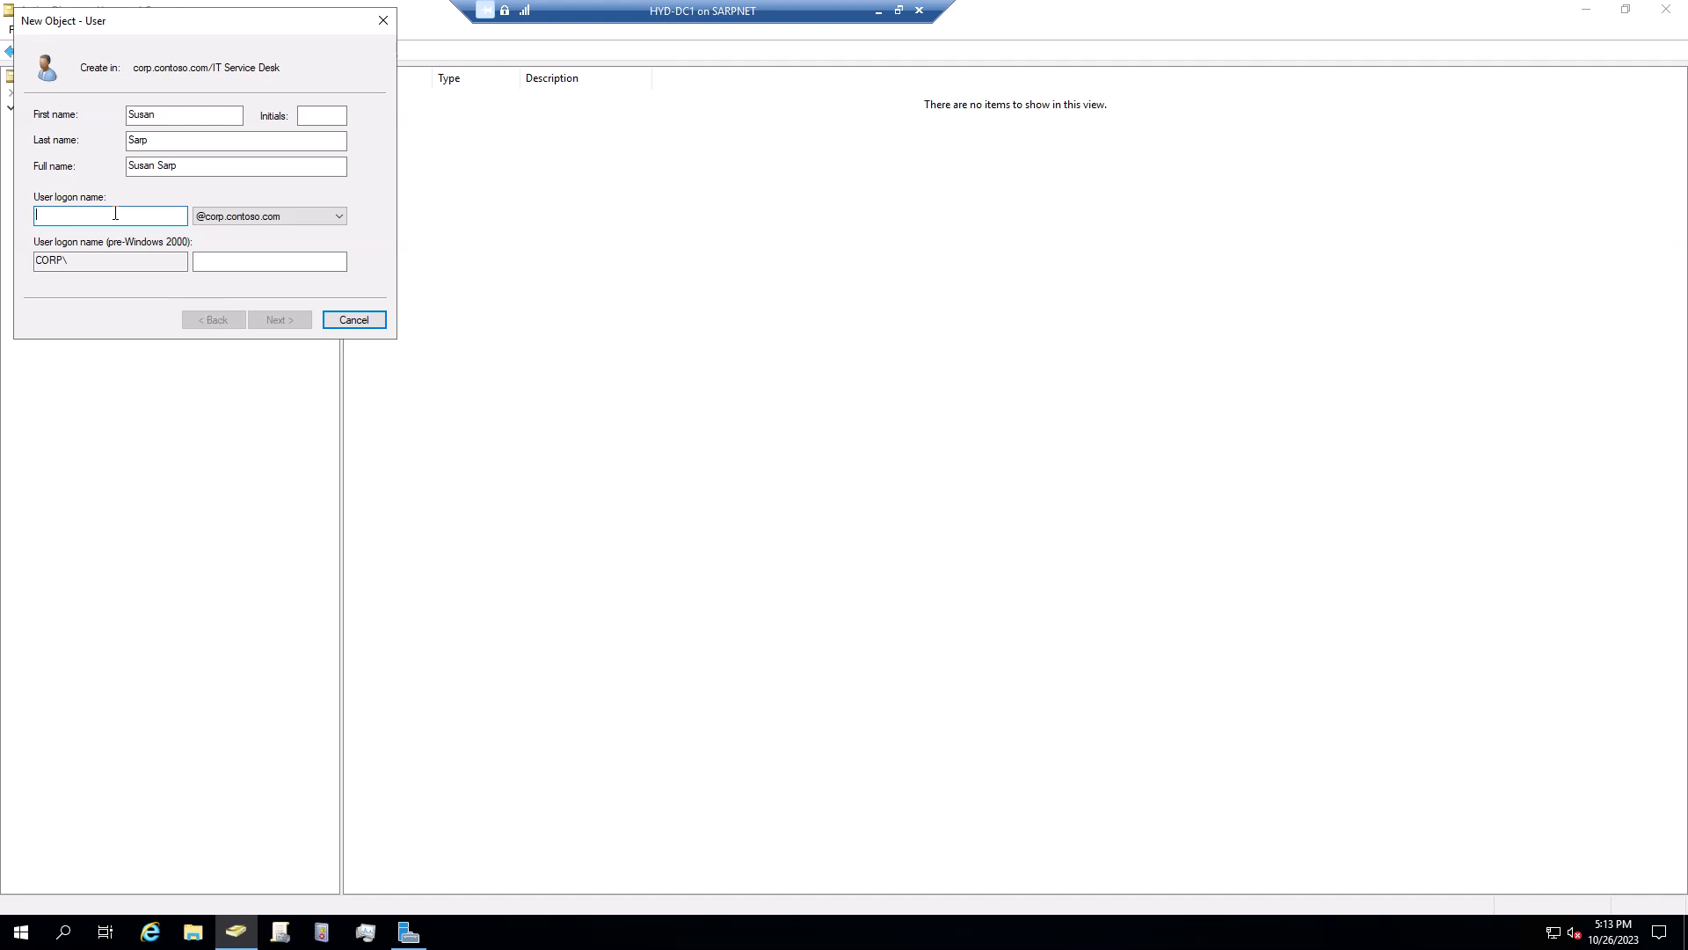
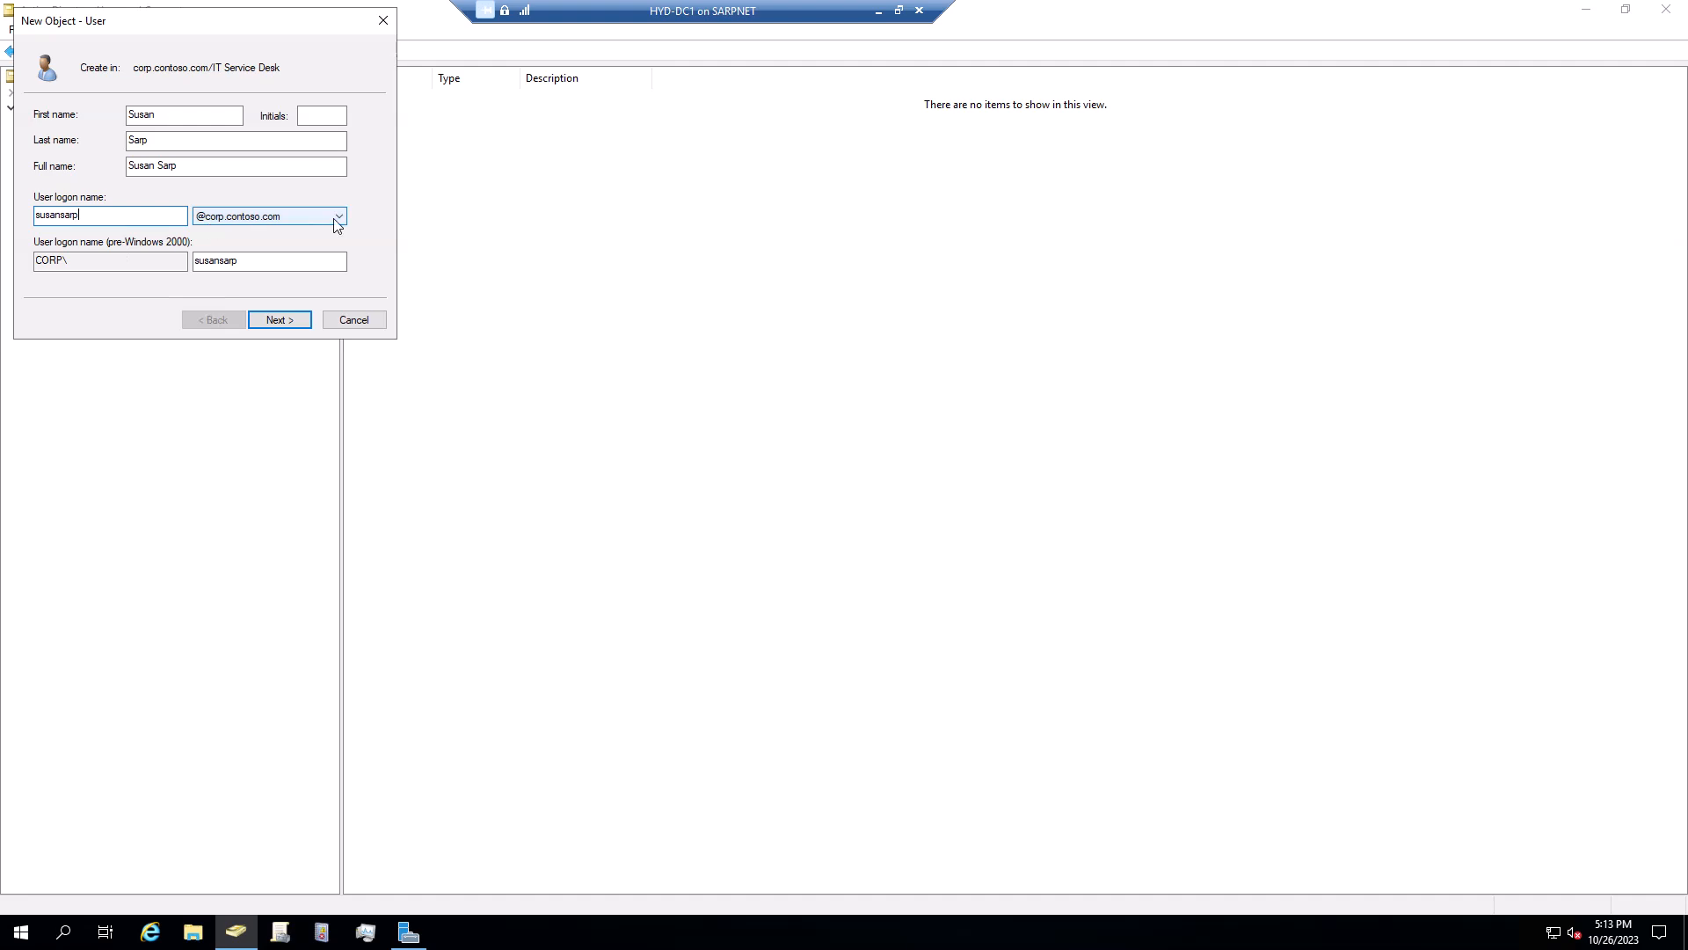
# Clear must-change-at-next-logon, set Password never expires, and enter and confirm the password
pyautogui.click(292, 323)
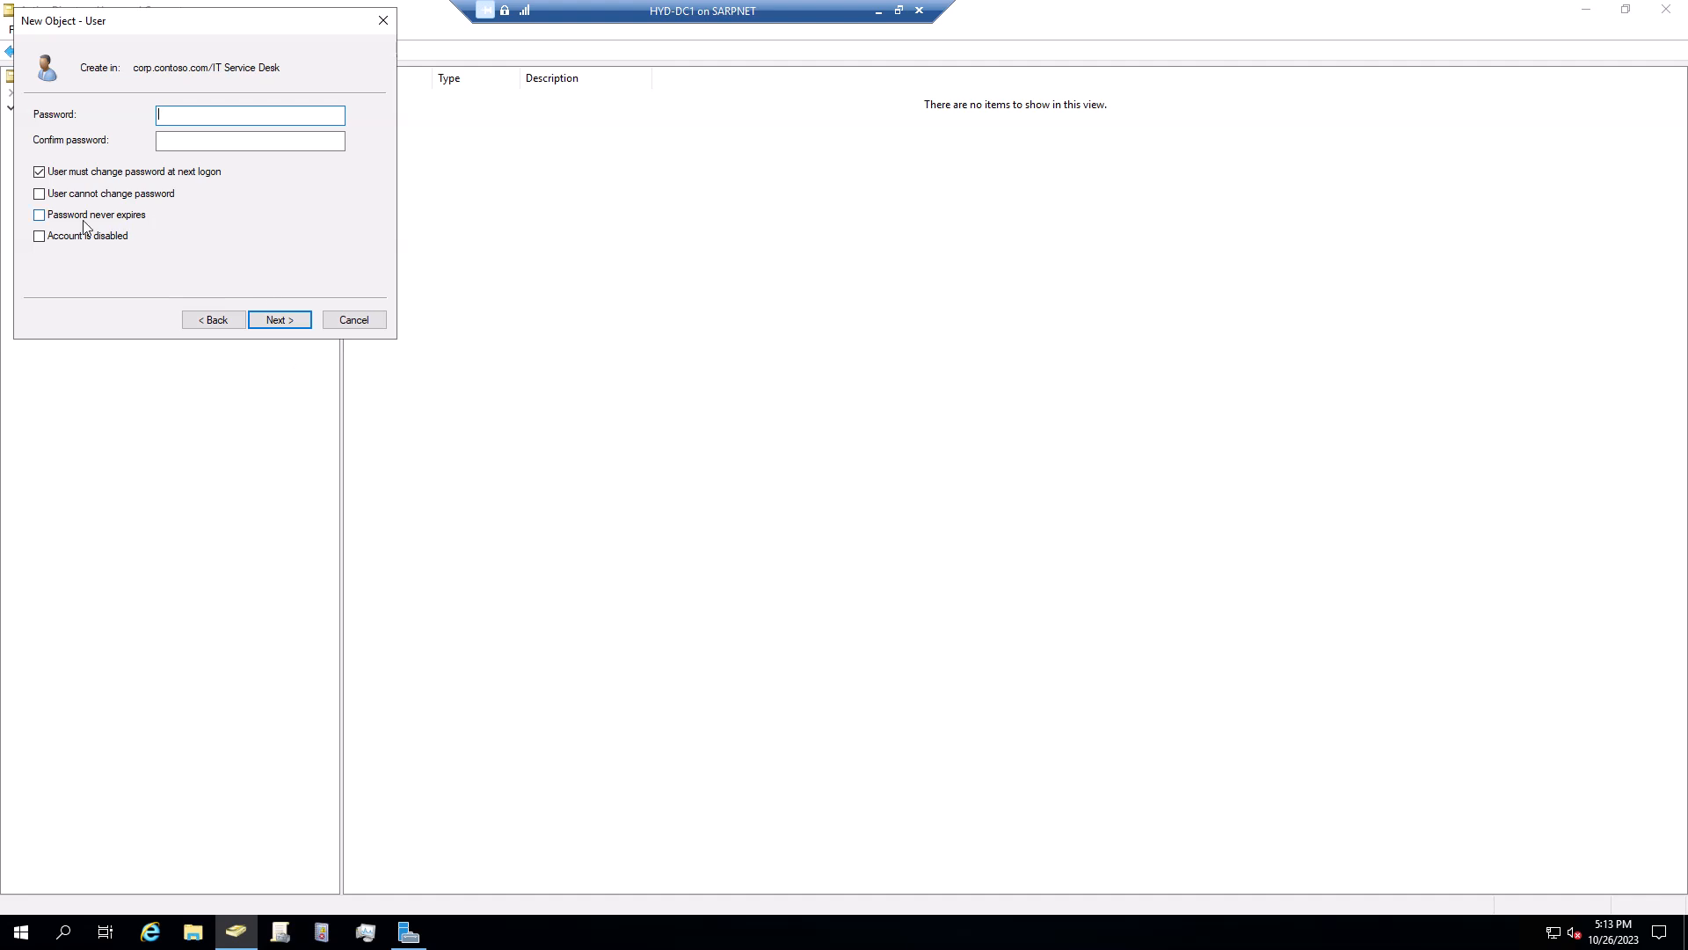
pyautogui.click(41, 171)
pyautogui.click(39, 215)
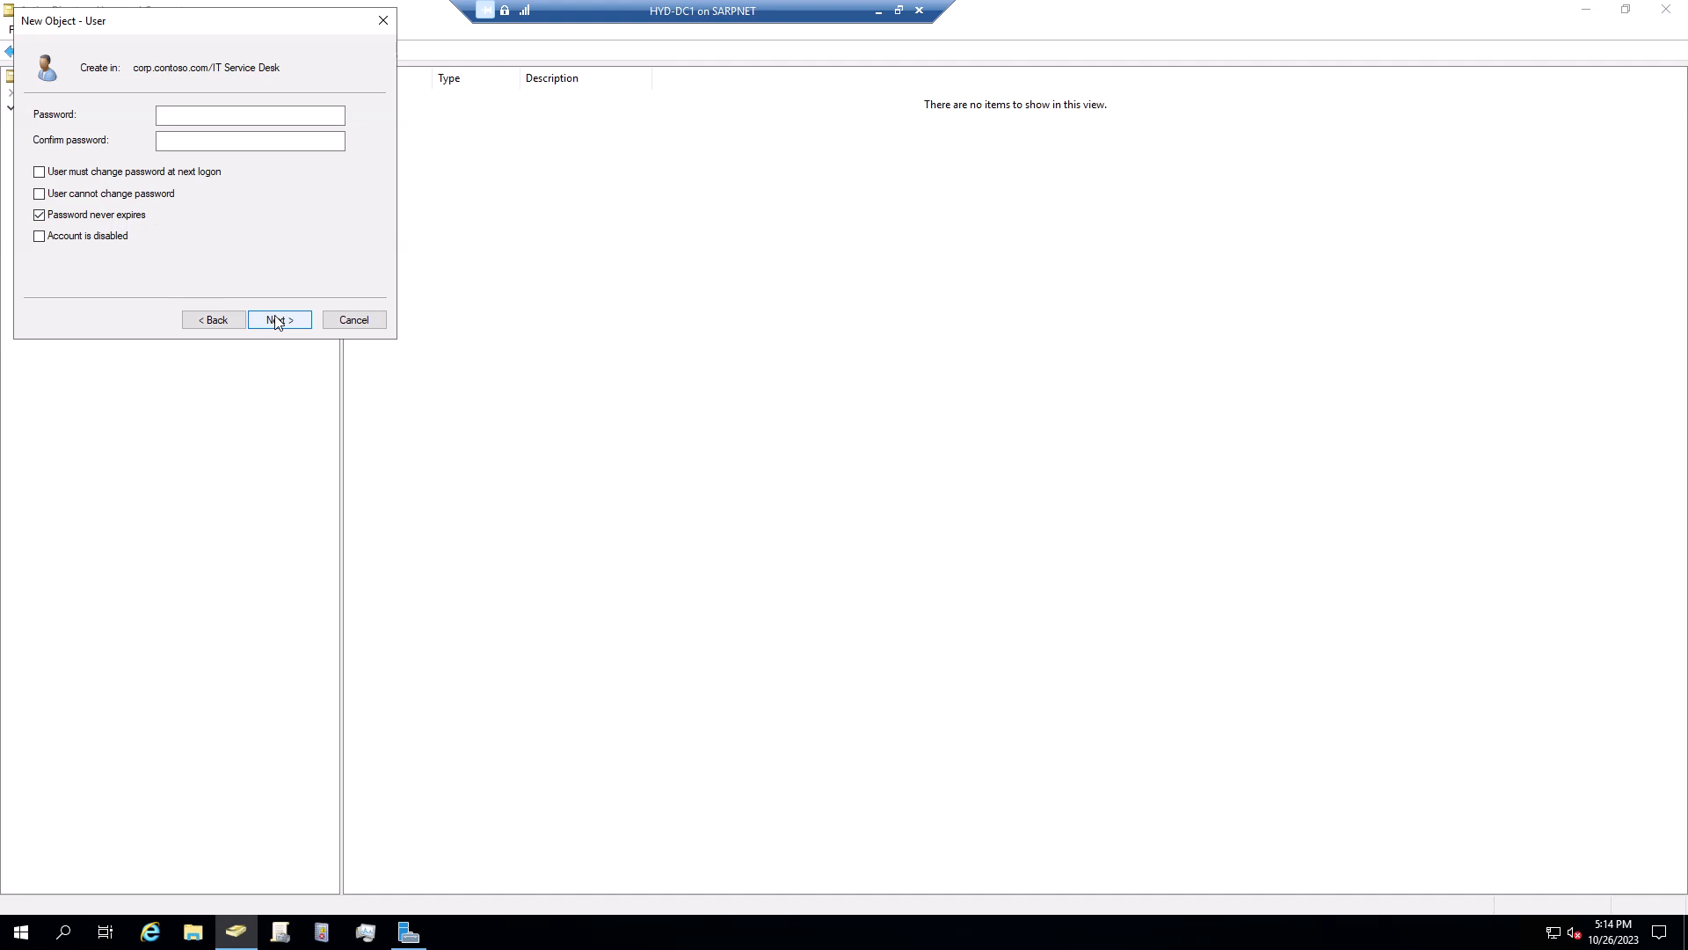
pyautogui.click(274, 120)
pyautogui.click(274, 120)
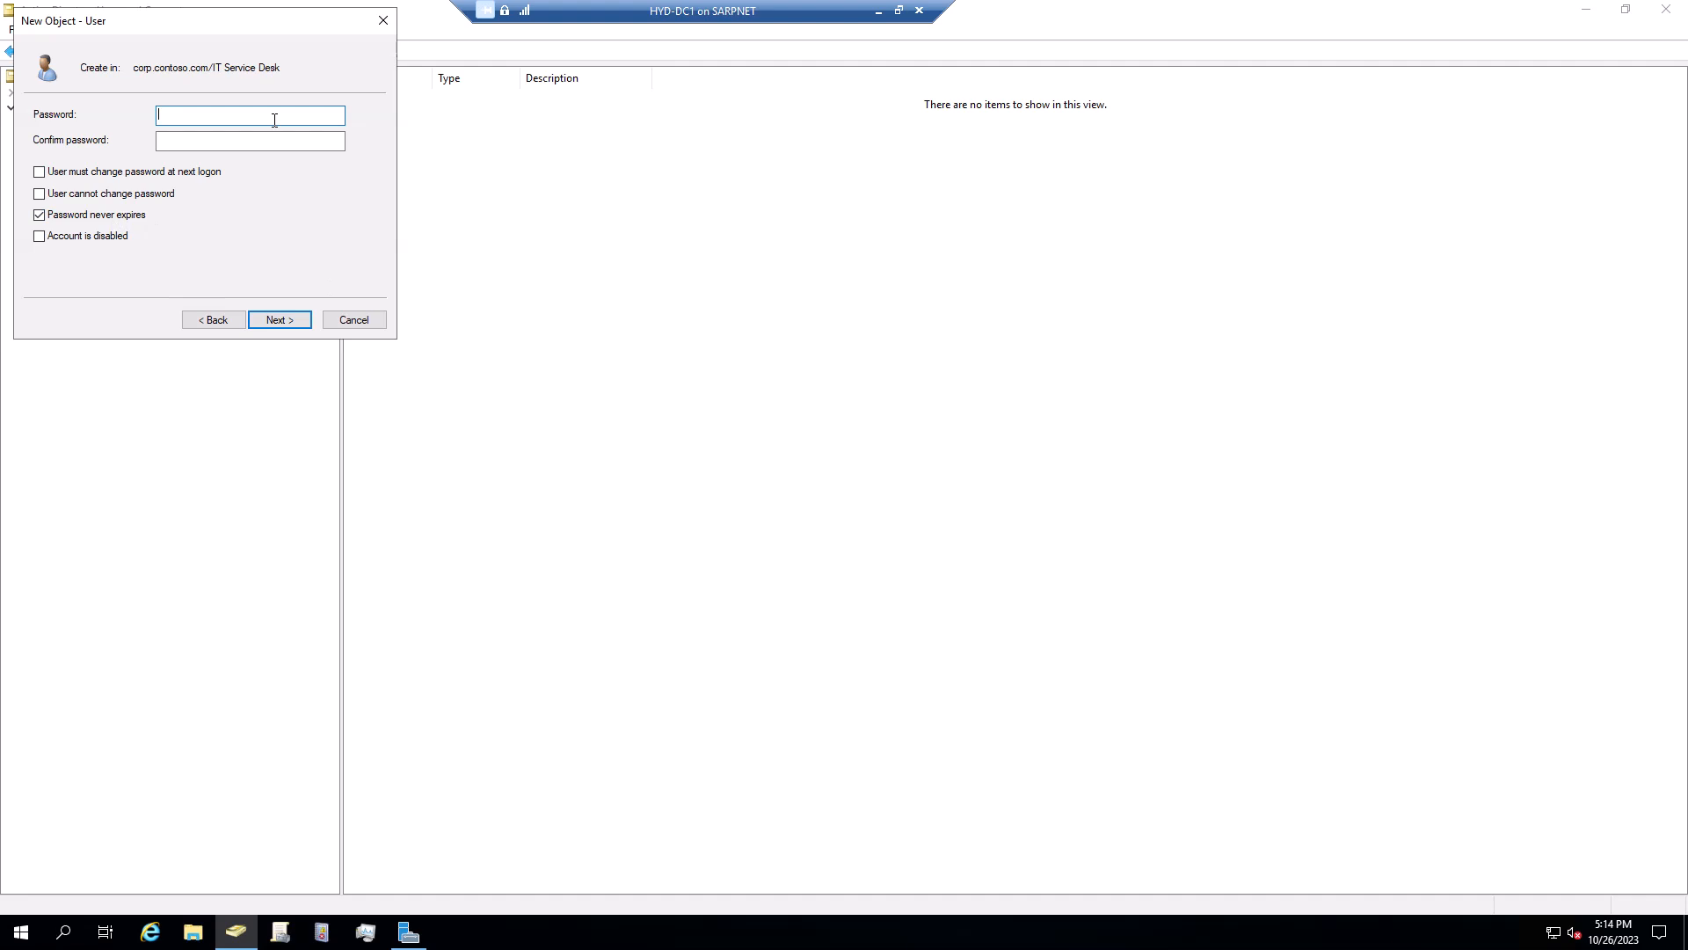
pyautogui.write('**************')
pyautogui.press('Tab')
pyautogui.write('**********')
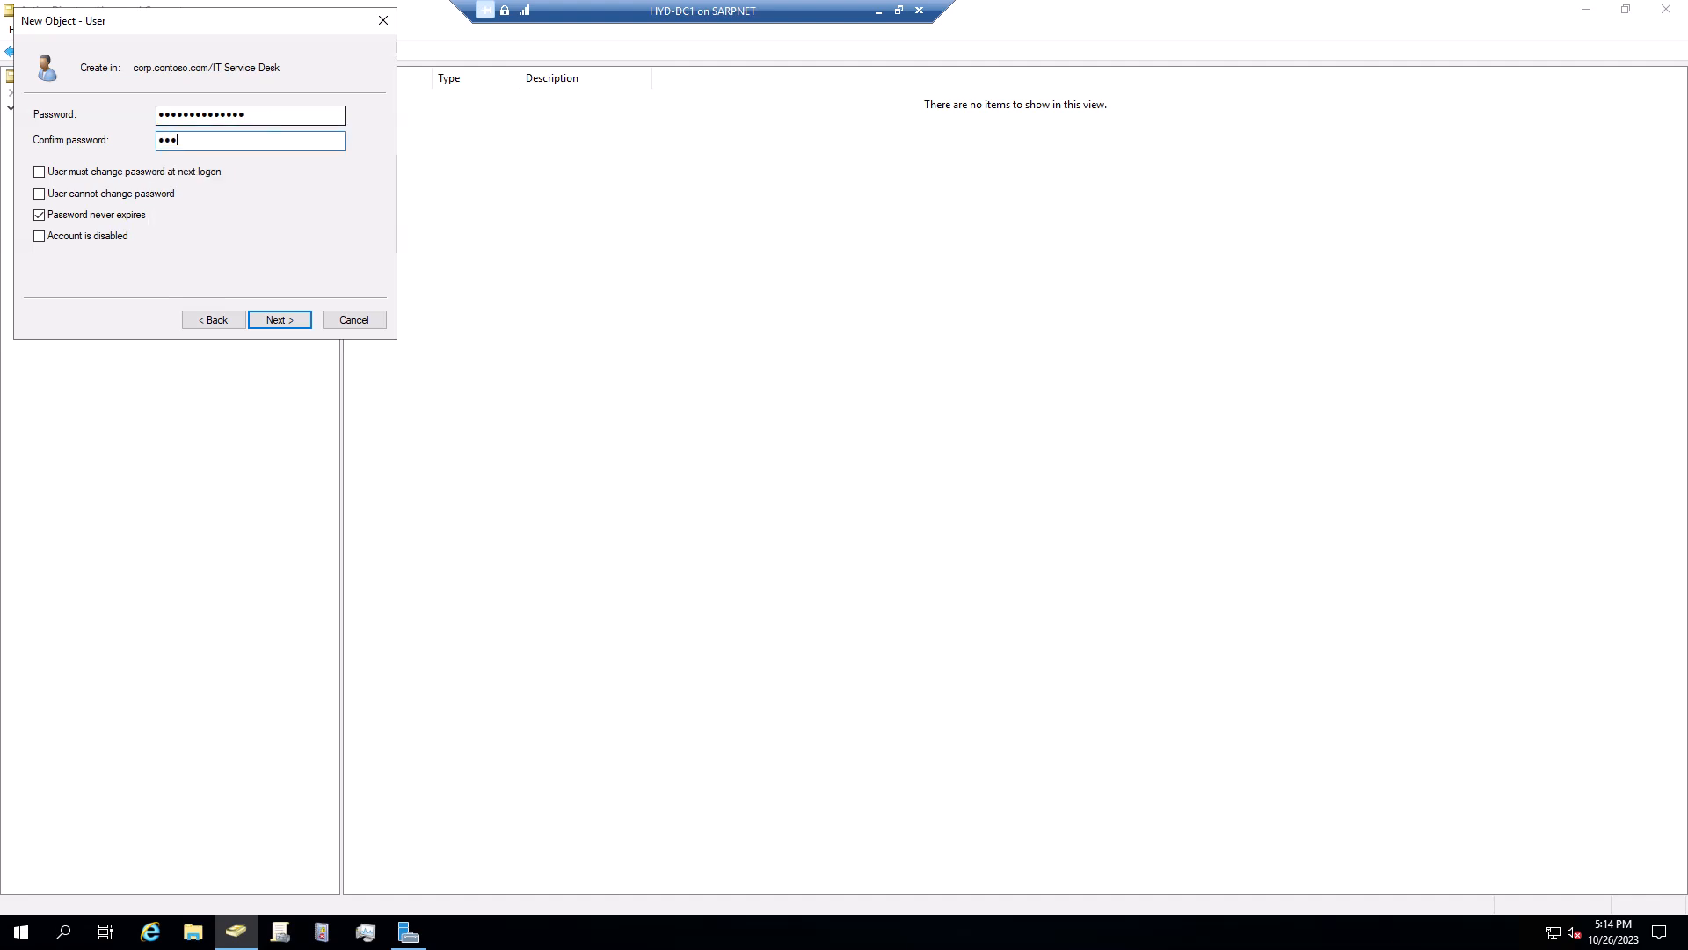
pyautogui.write('**')
# Review the new user's logon name on the summary page and finish creating the account
pyautogui.click(295, 322)
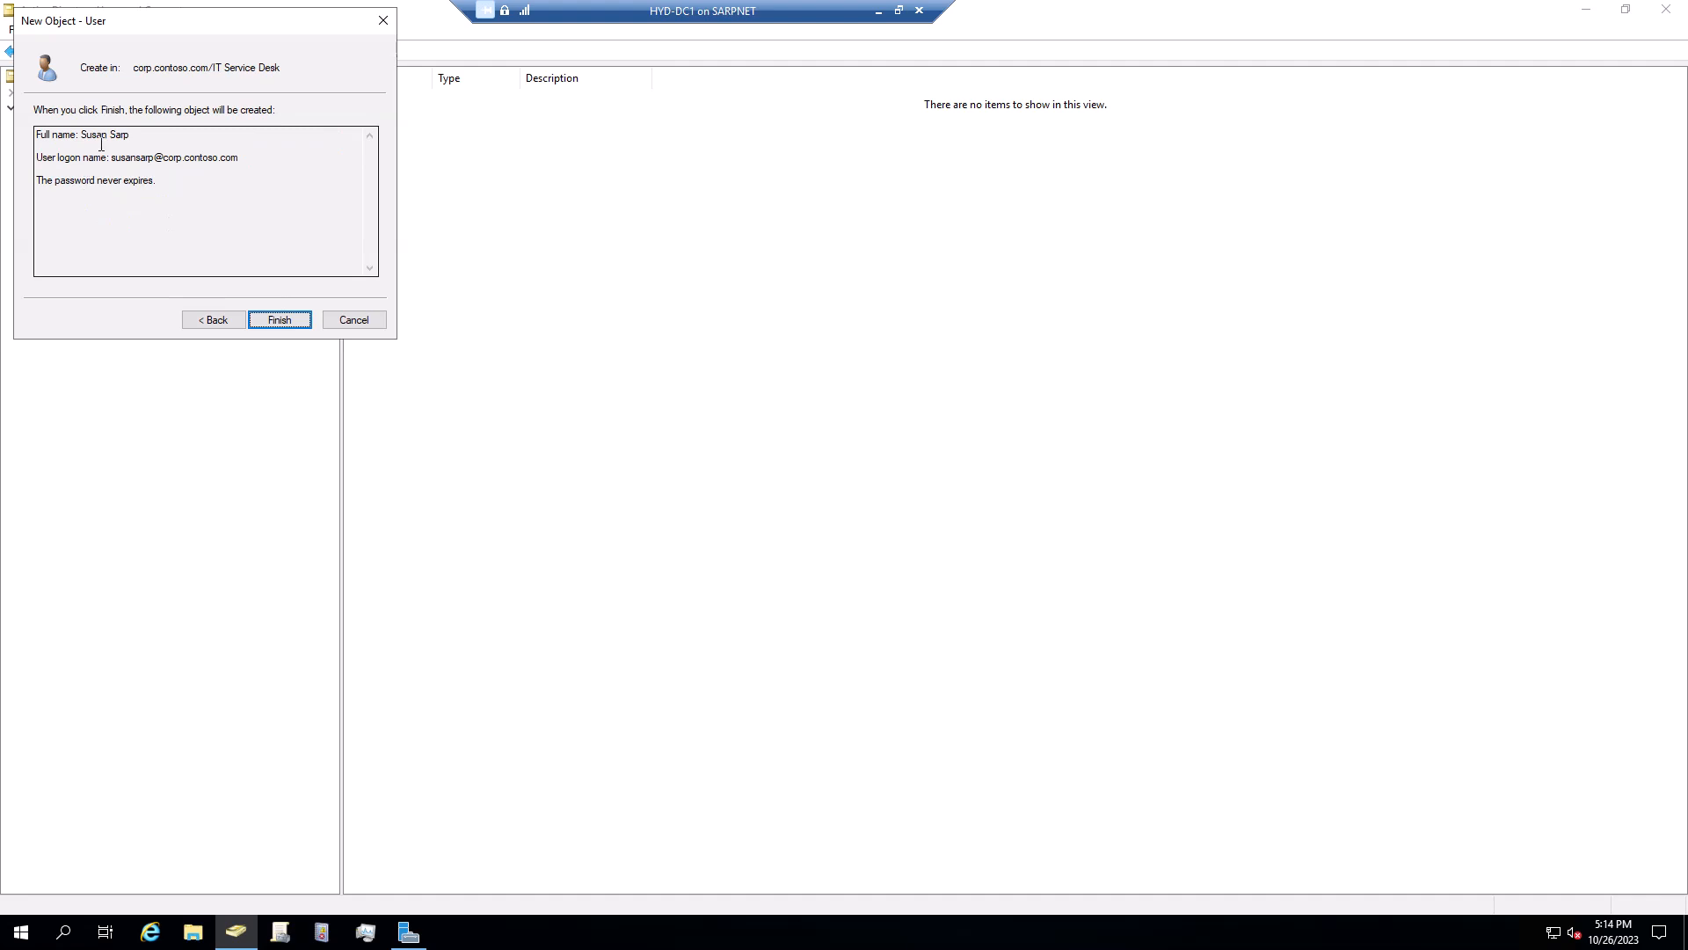
pyautogui.moveTo(235, 164); pyautogui.dragTo(111, 162)
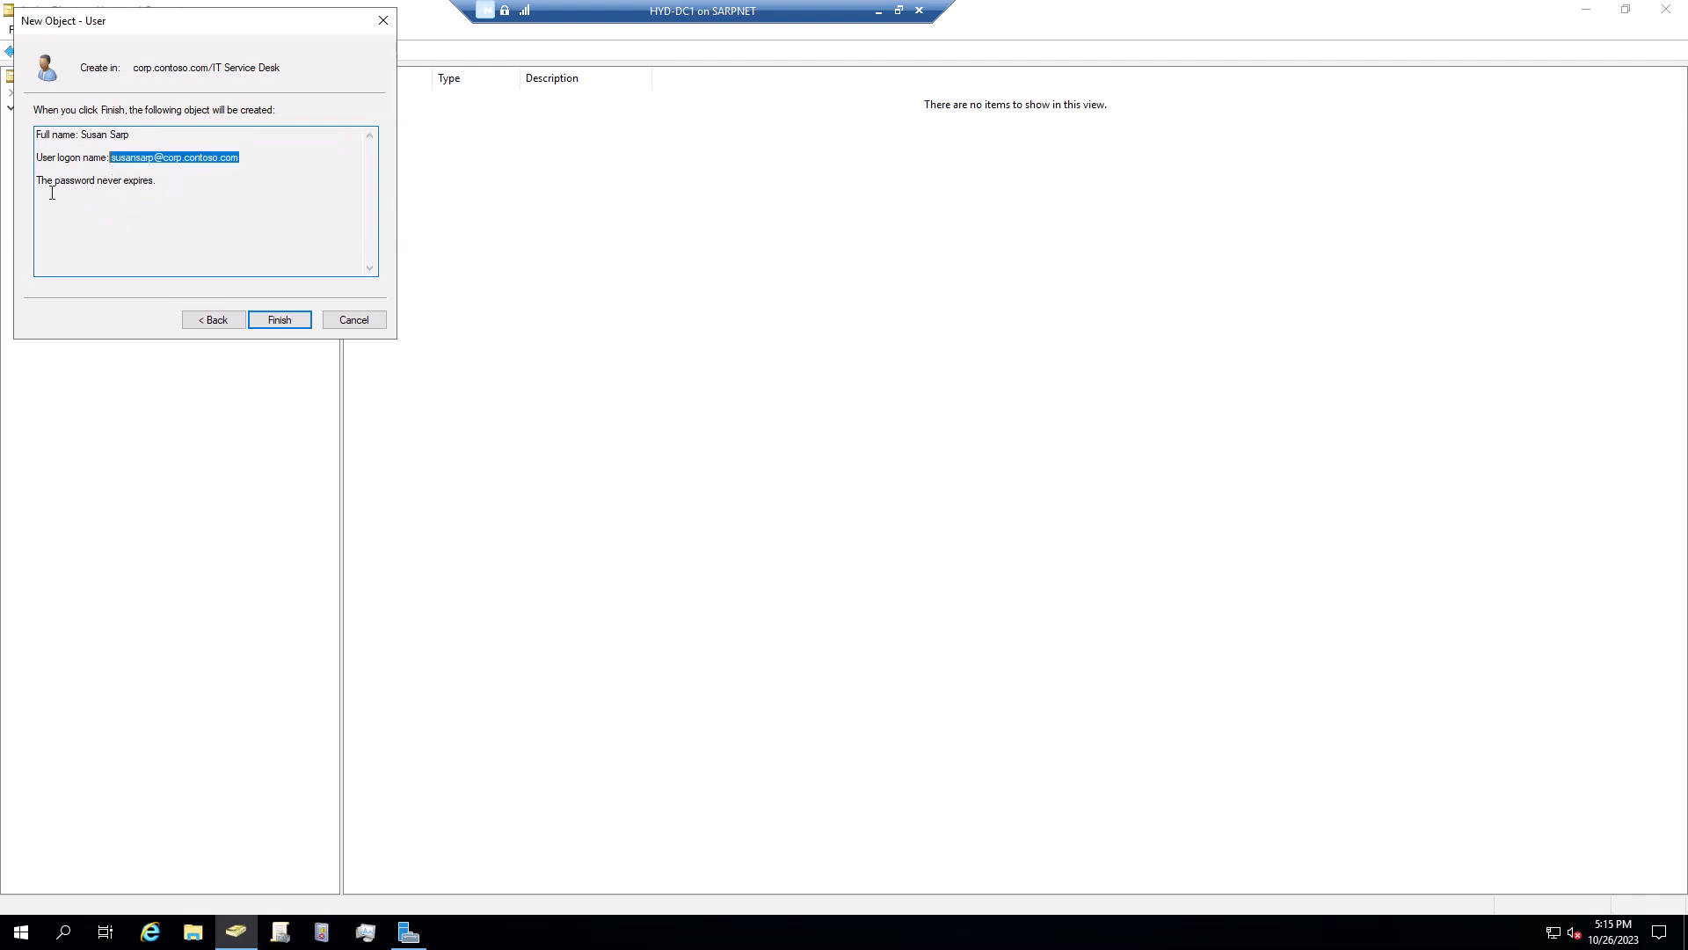
pyautogui.click(277, 317)
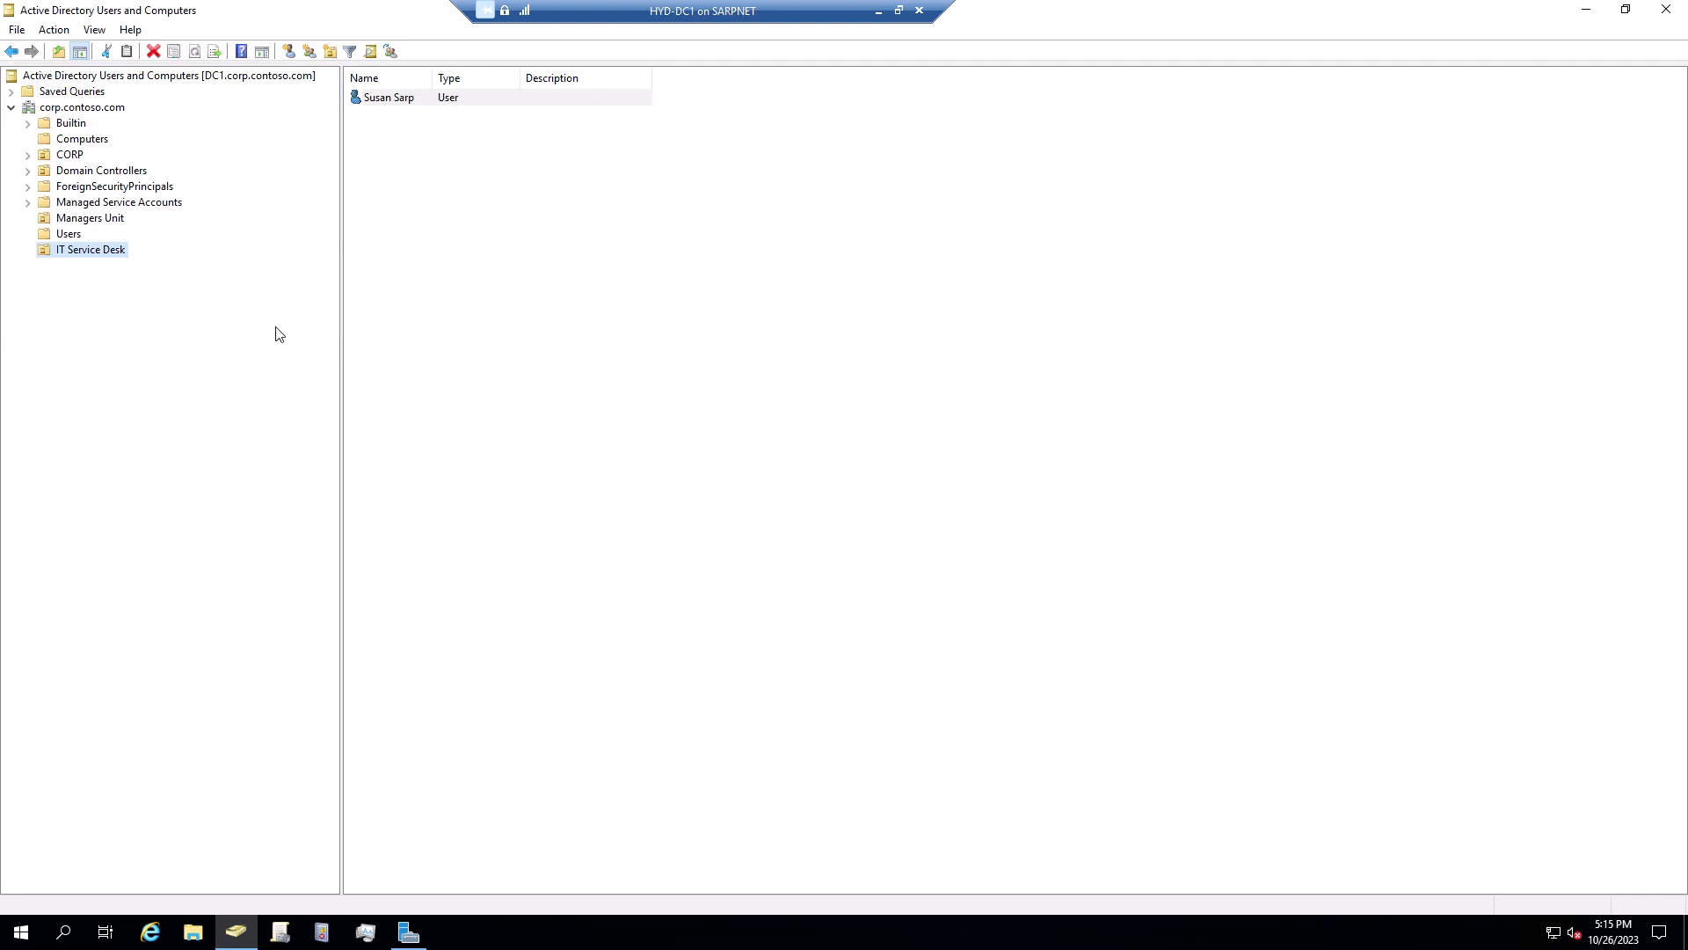
# Return to IT Service Desk and open the new user's properties
pyautogui.click(90, 224)
pyautogui.click(86, 253)
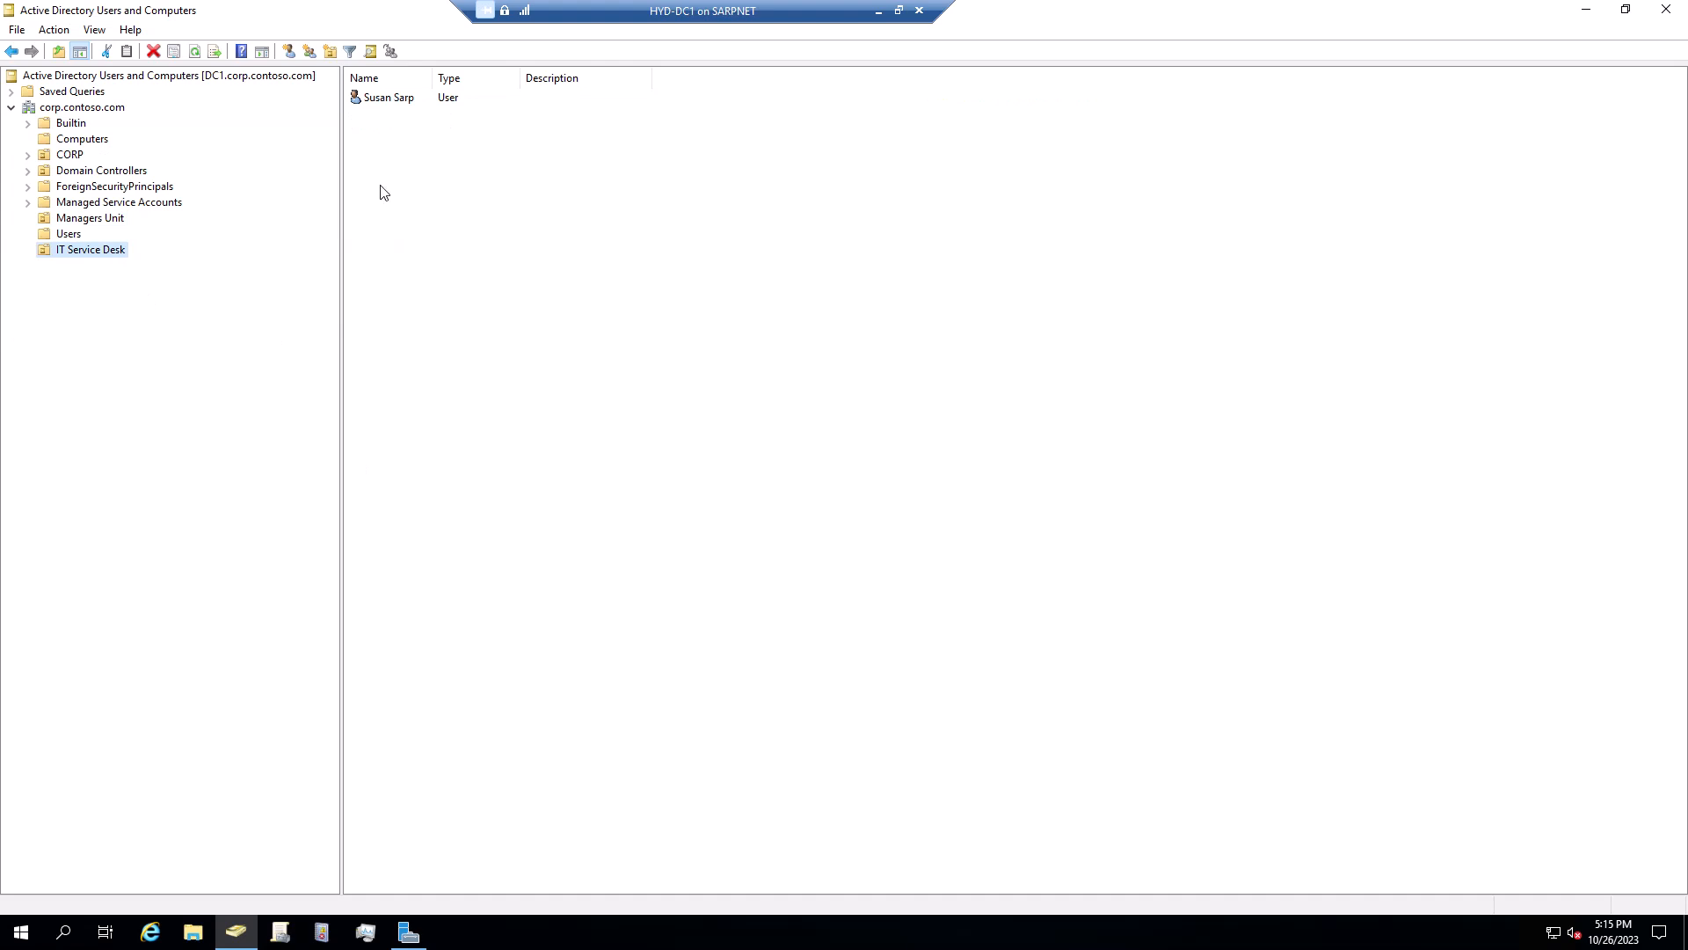
pyautogui.click(419, 104)
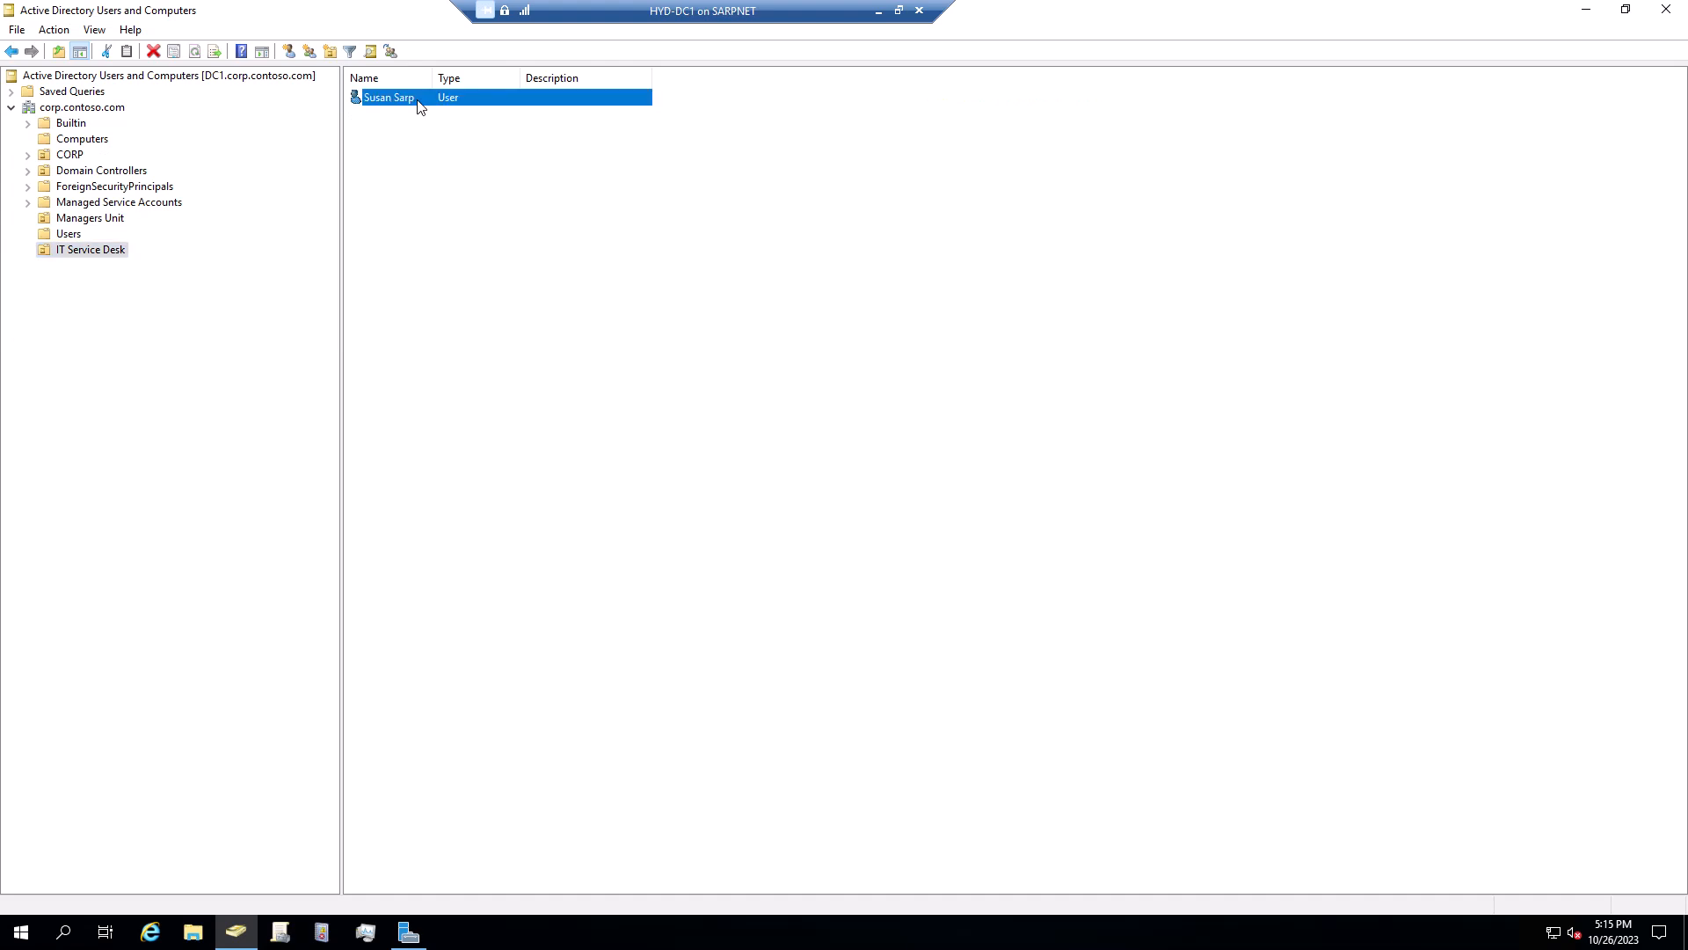
pyautogui.doubleClick(418, 104)
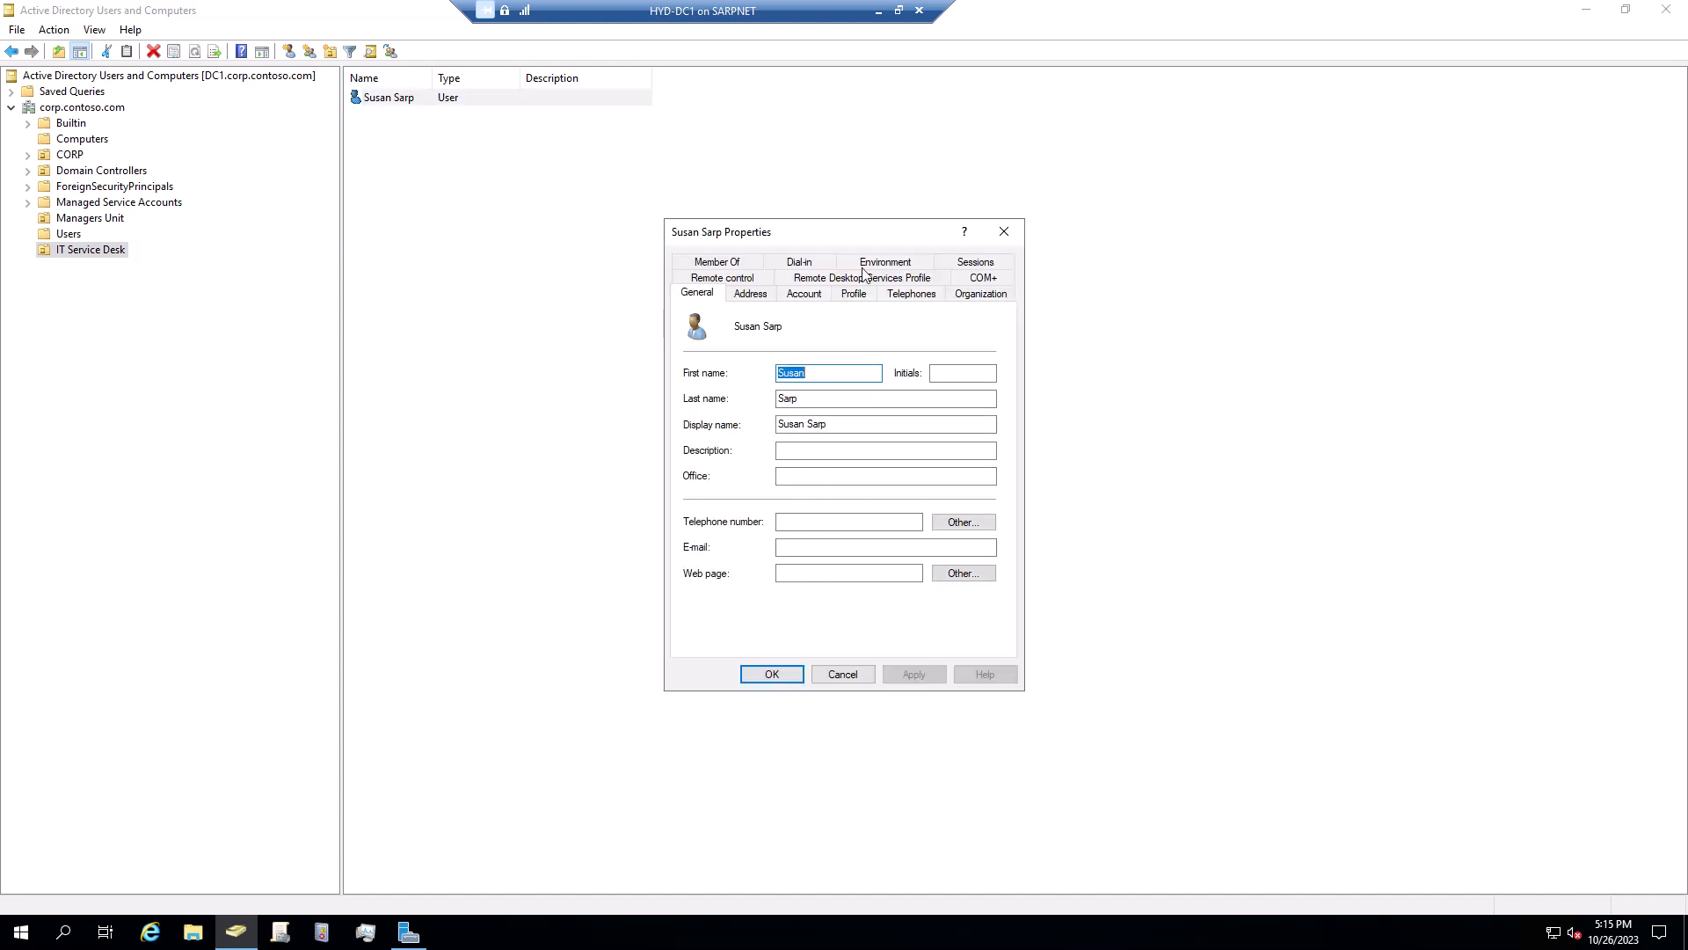
pyautogui.moveTo(886, 226); pyautogui.dragTo(608, 140)
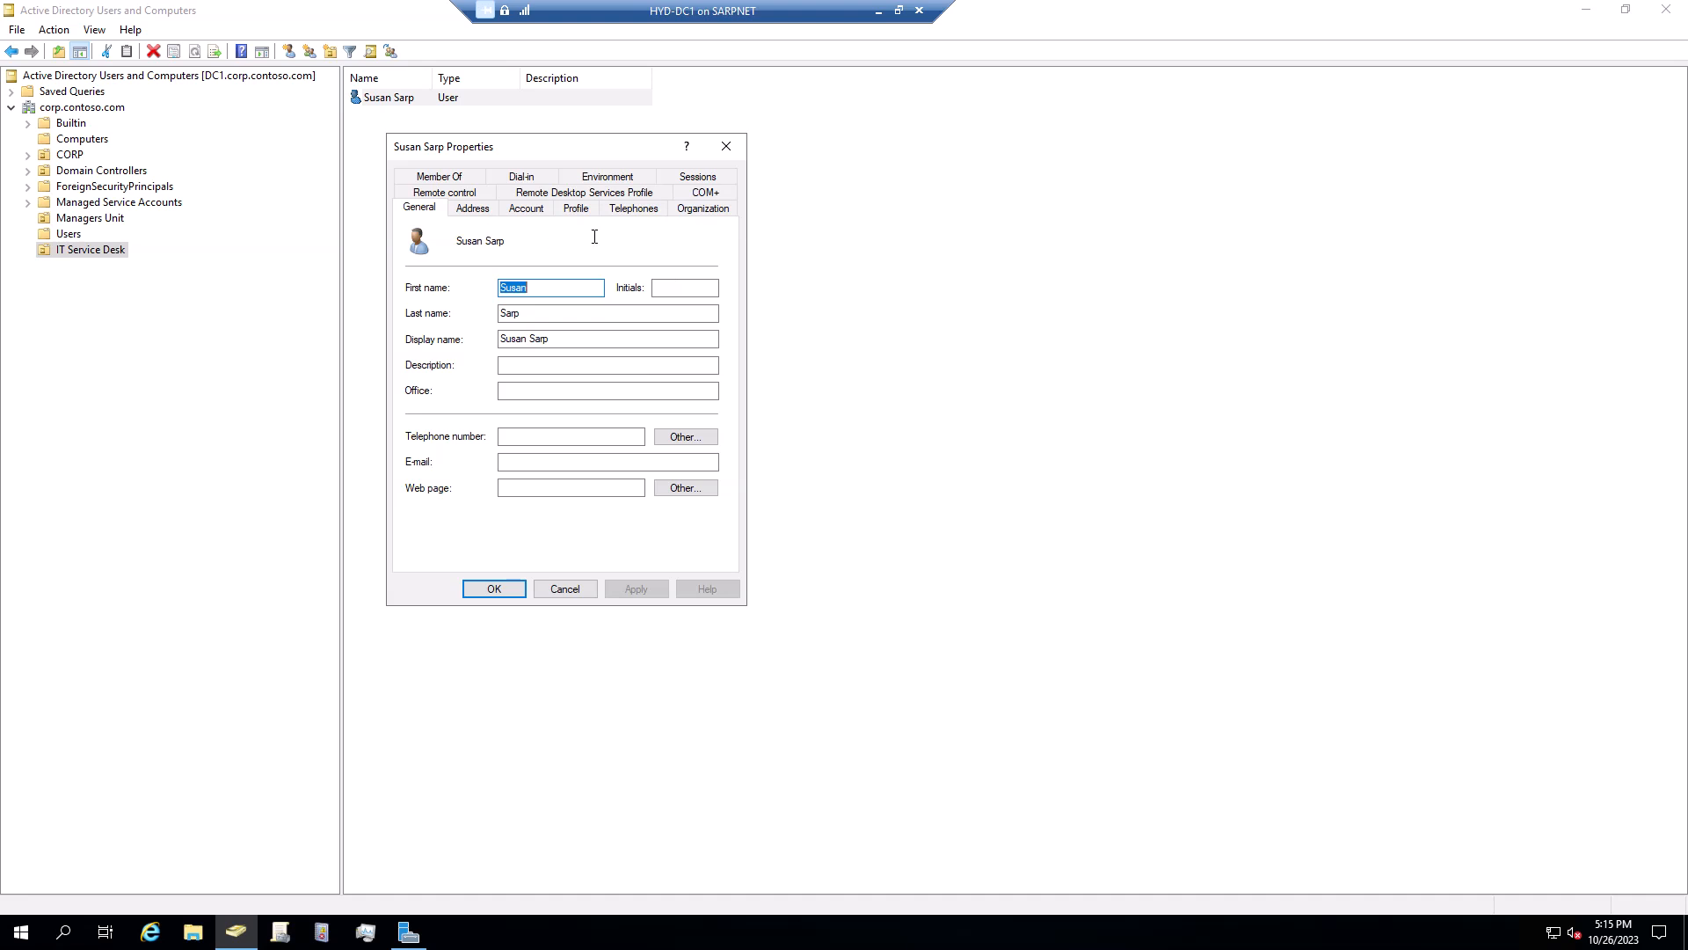
# Copy the user logon name from the Account tab and close the properties unchanged
pyautogui.click(473, 209)
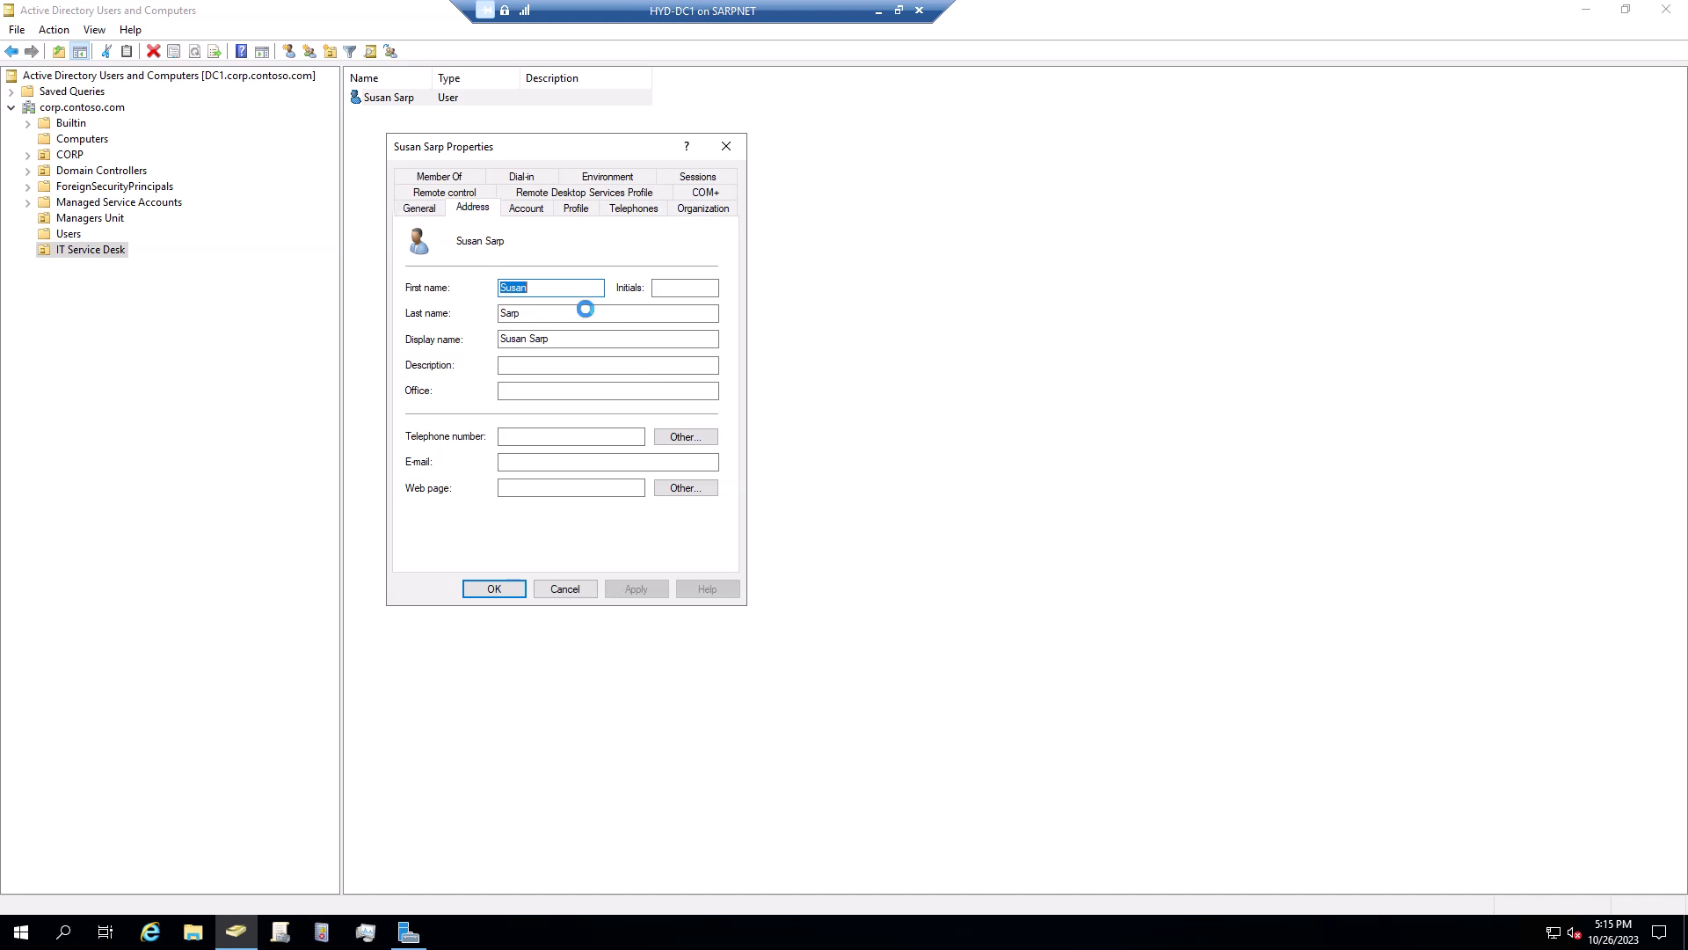
pyautogui.click(538, 211)
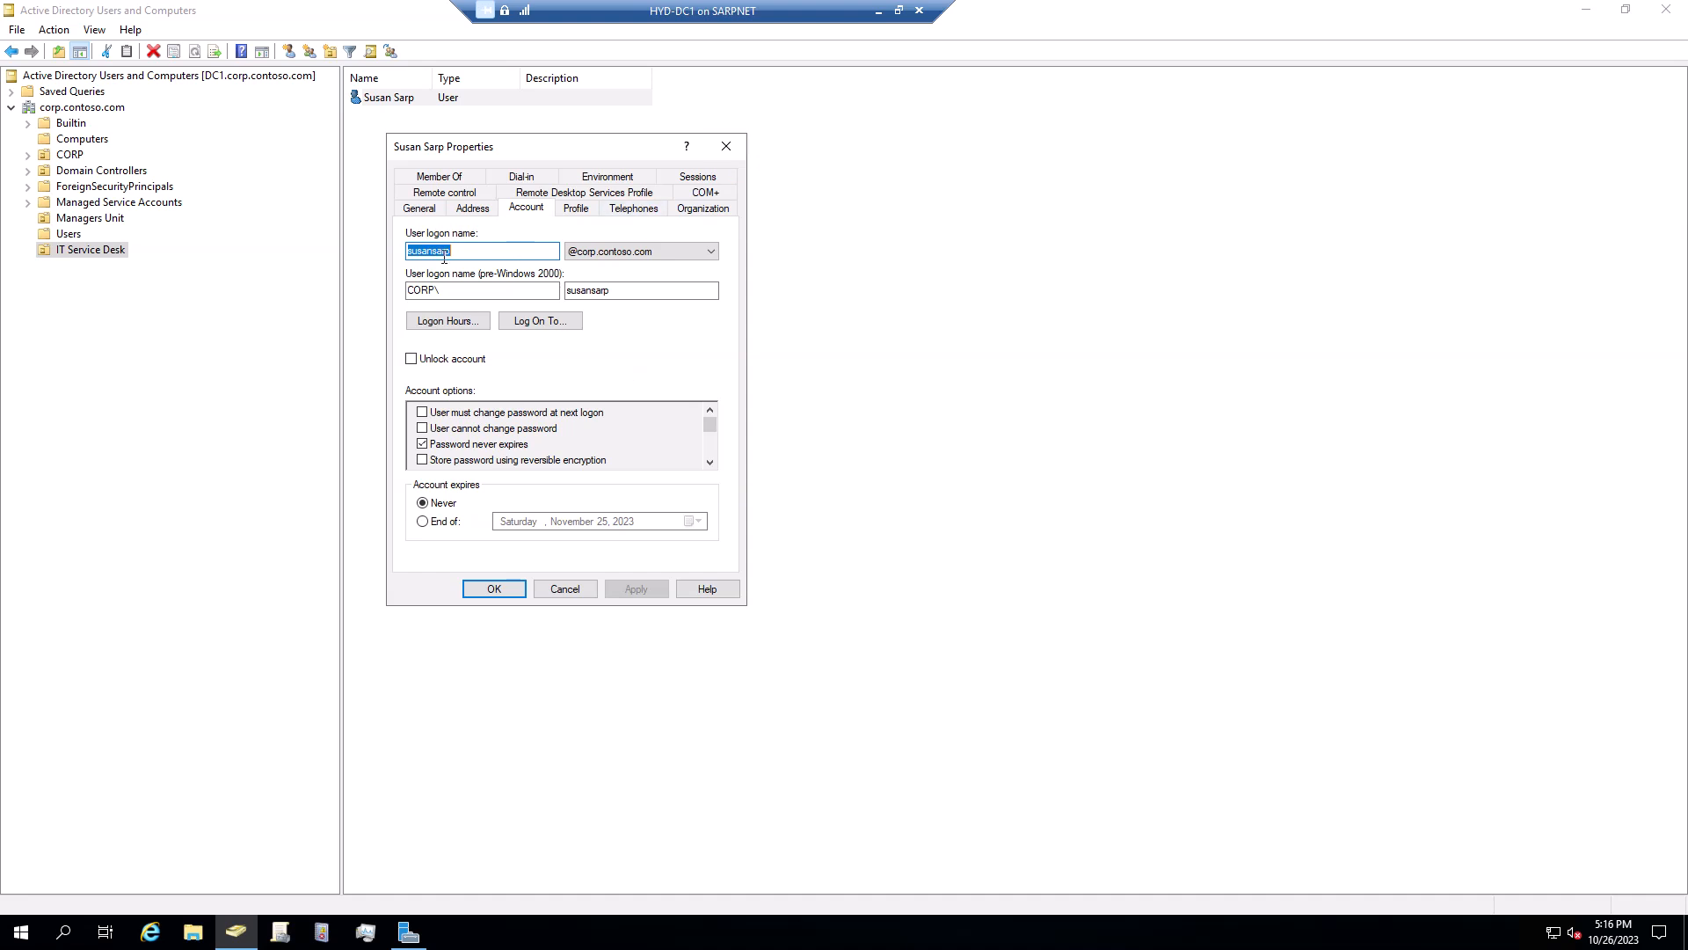
pyautogui.rightClick(445, 254)
pyautogui.click(485, 314)
pyautogui.click(727, 146)
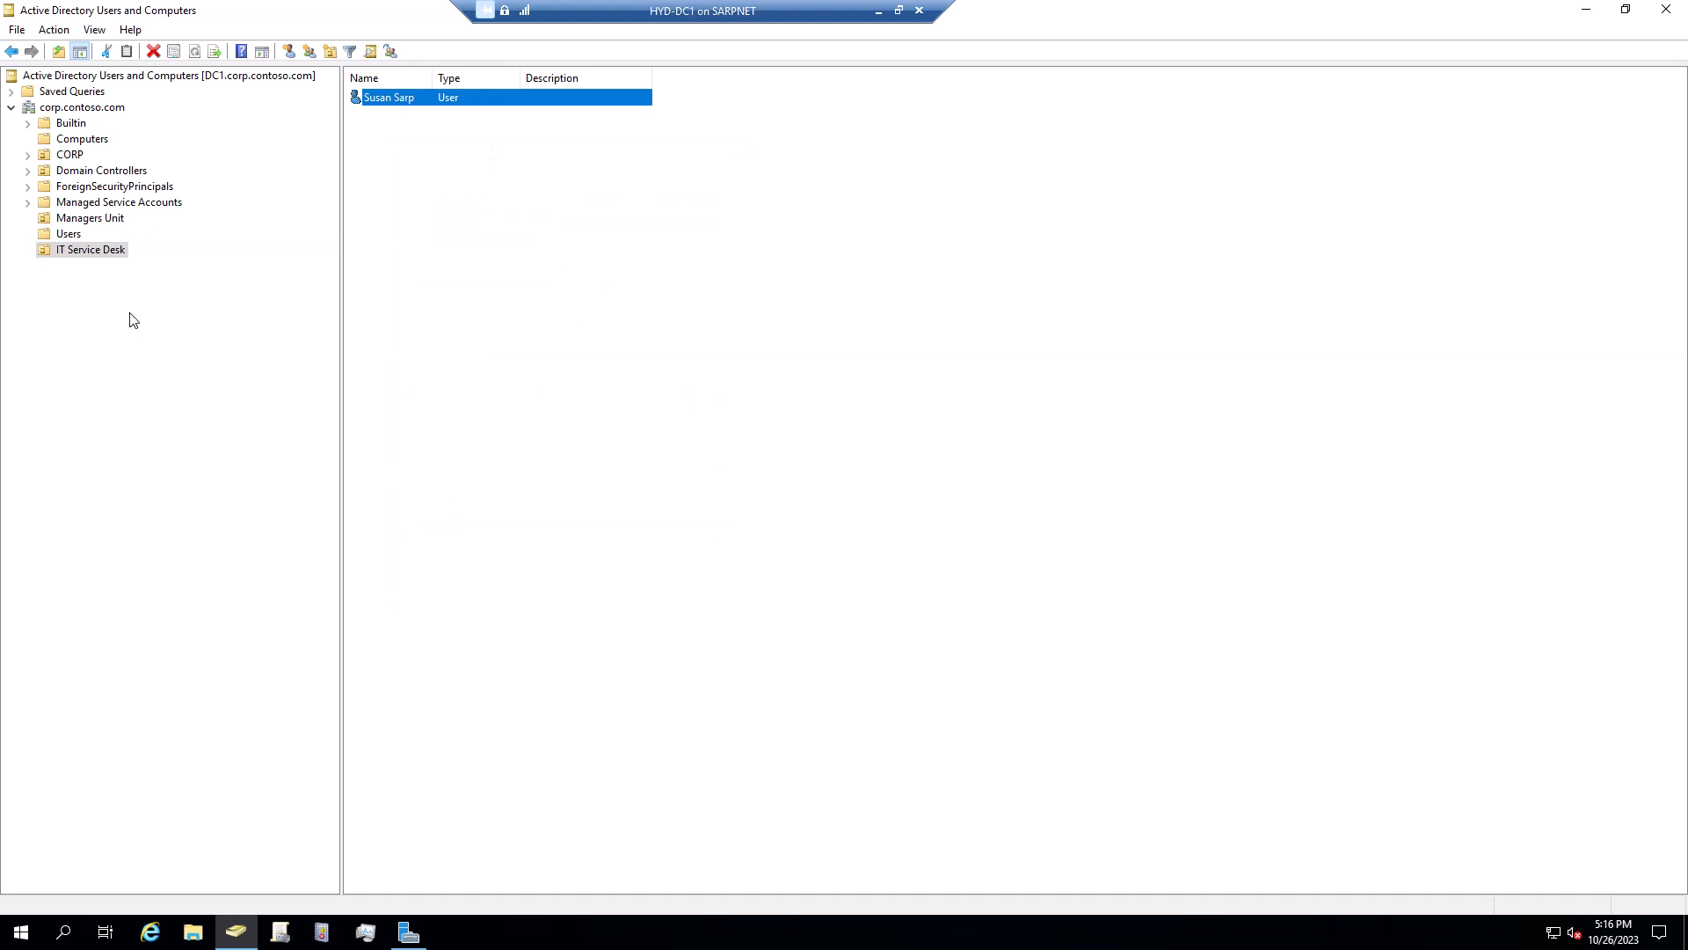
# Search corp.contoso.com for the pasted logon name and open the single matching user's properties
pyautogui.click(82, 109)
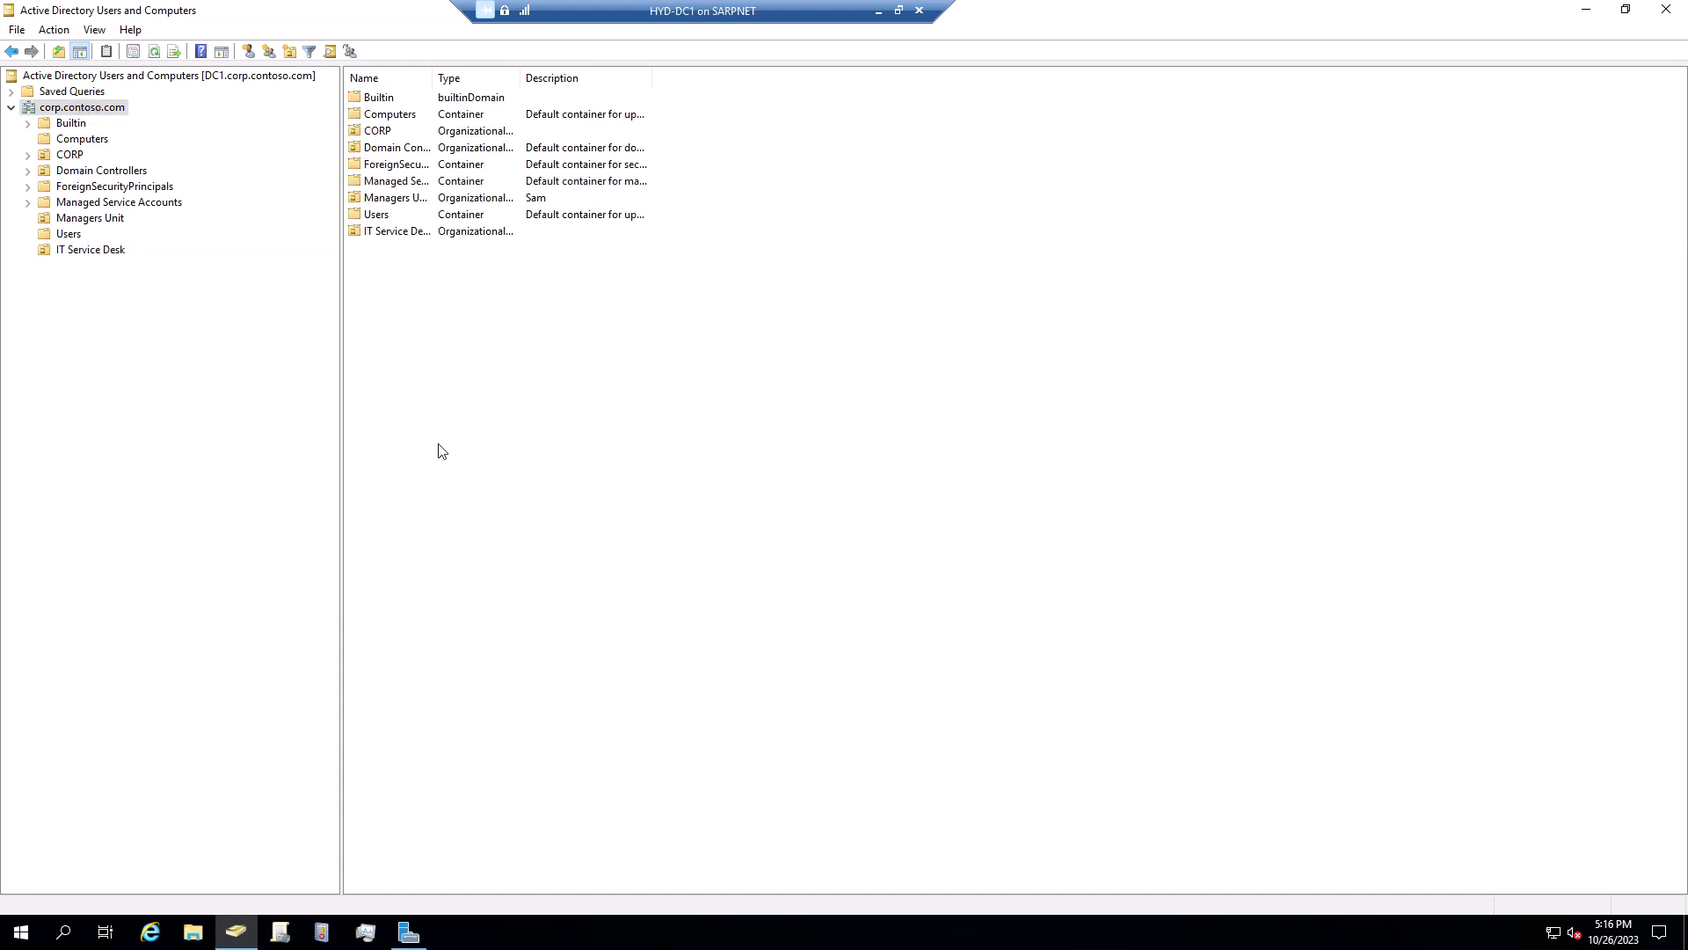
pyautogui.rightClick(68, 109)
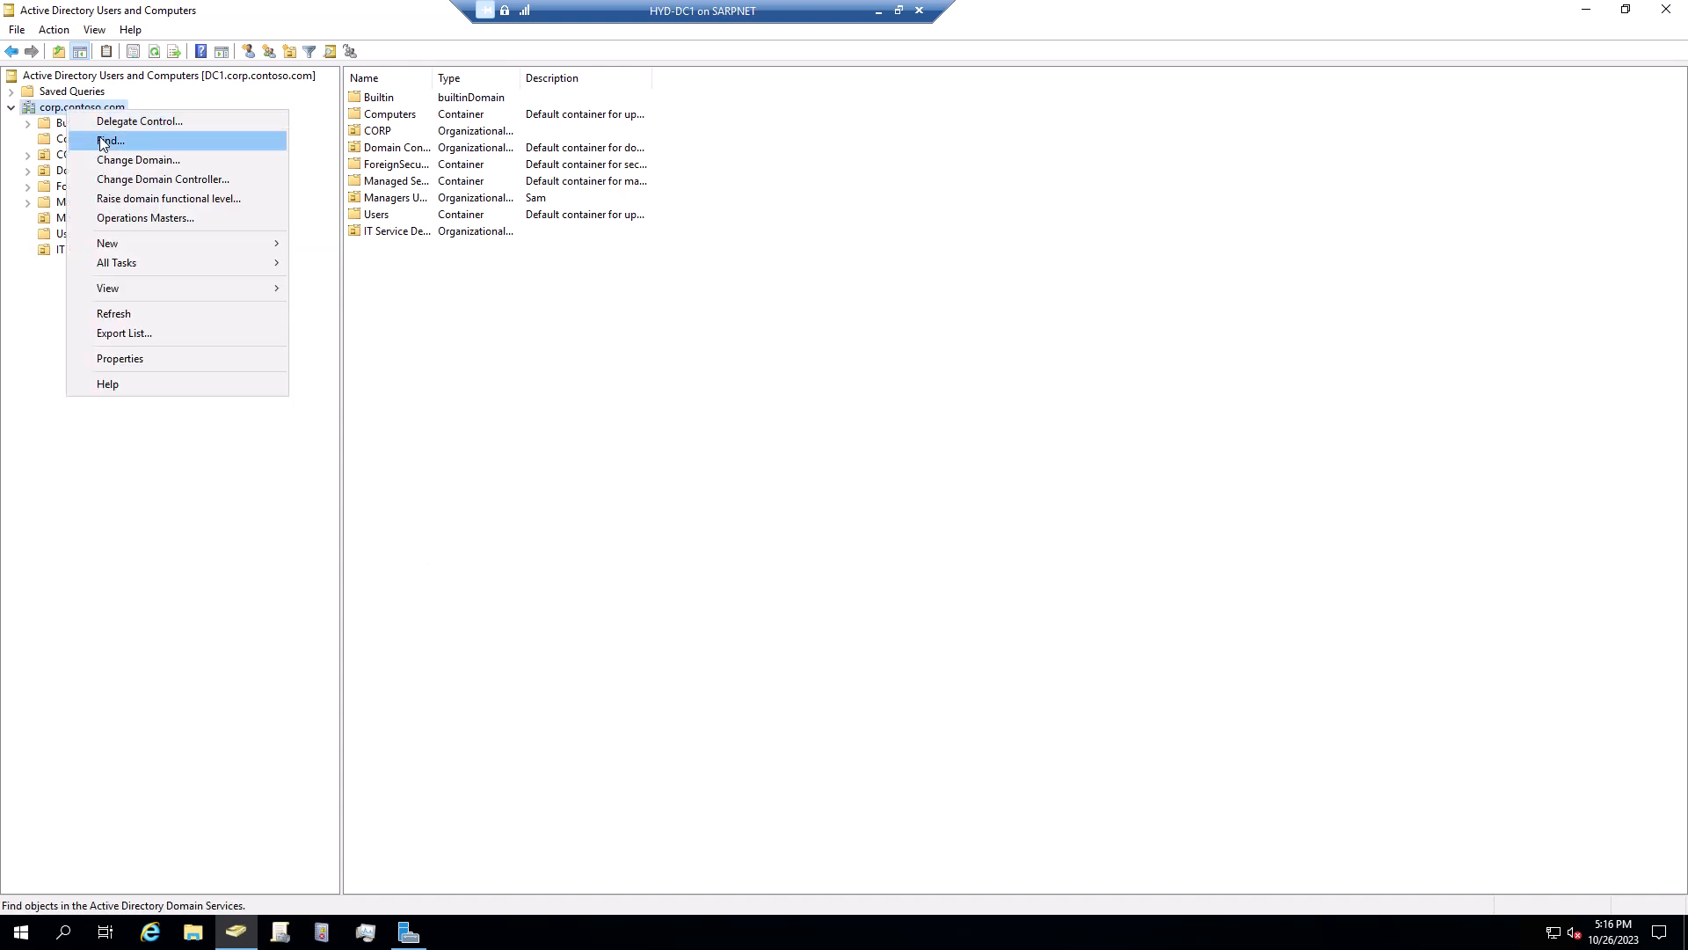
pyautogui.click(518, 450)
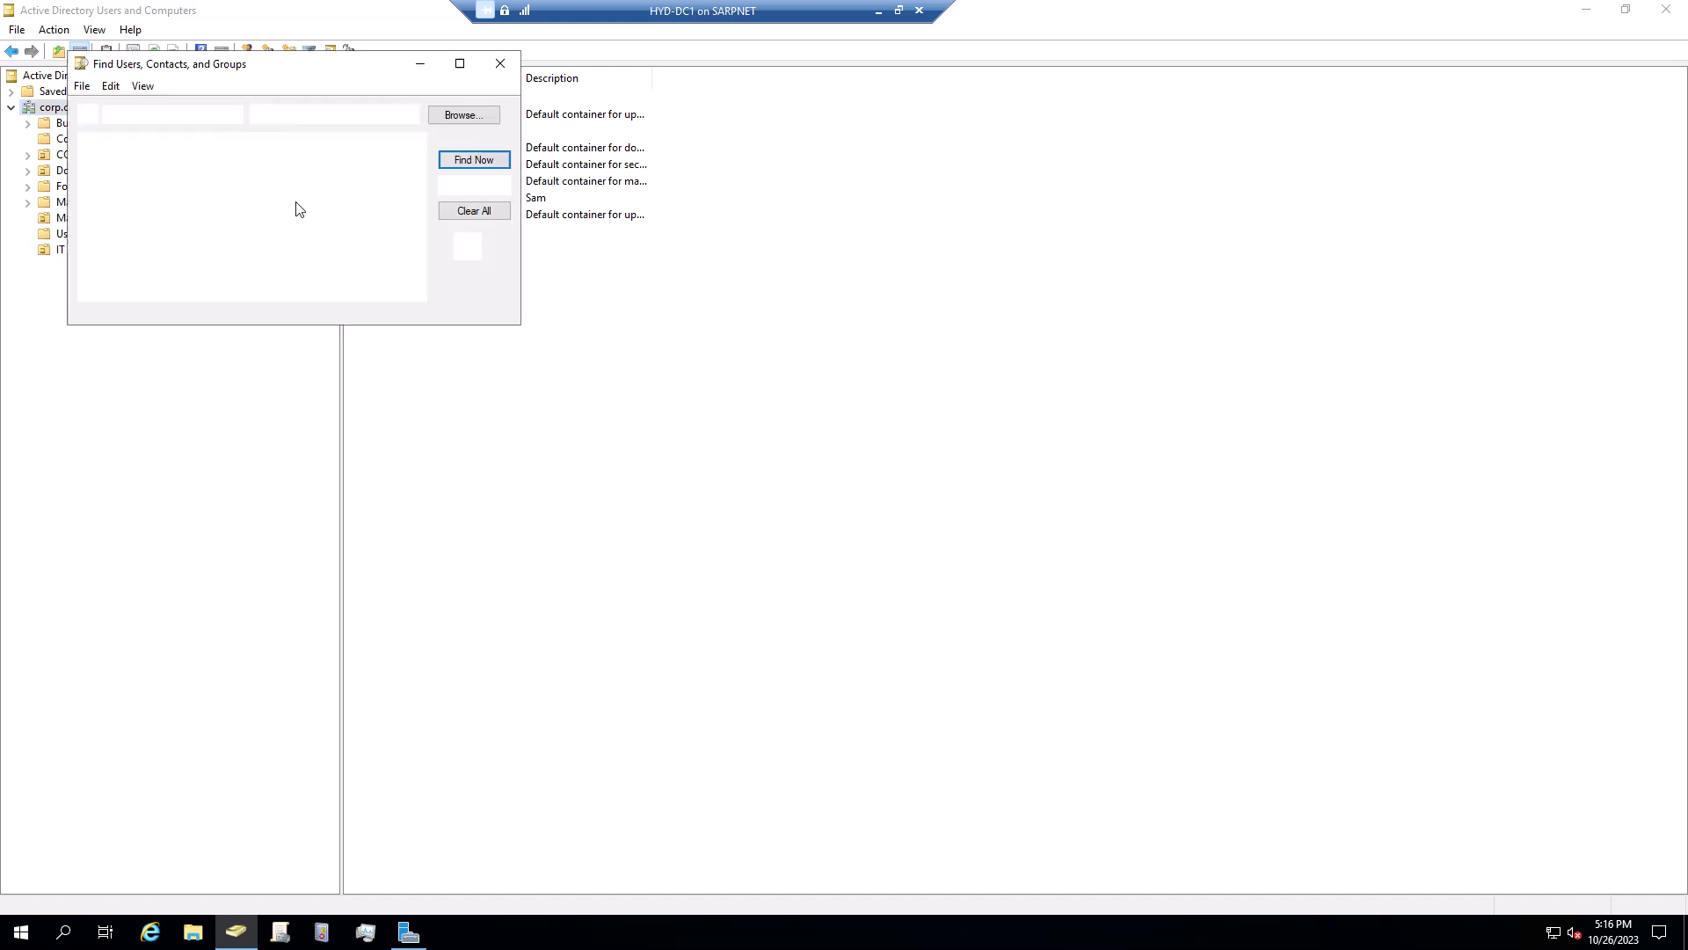
pyautogui.rightClick(242, 171)
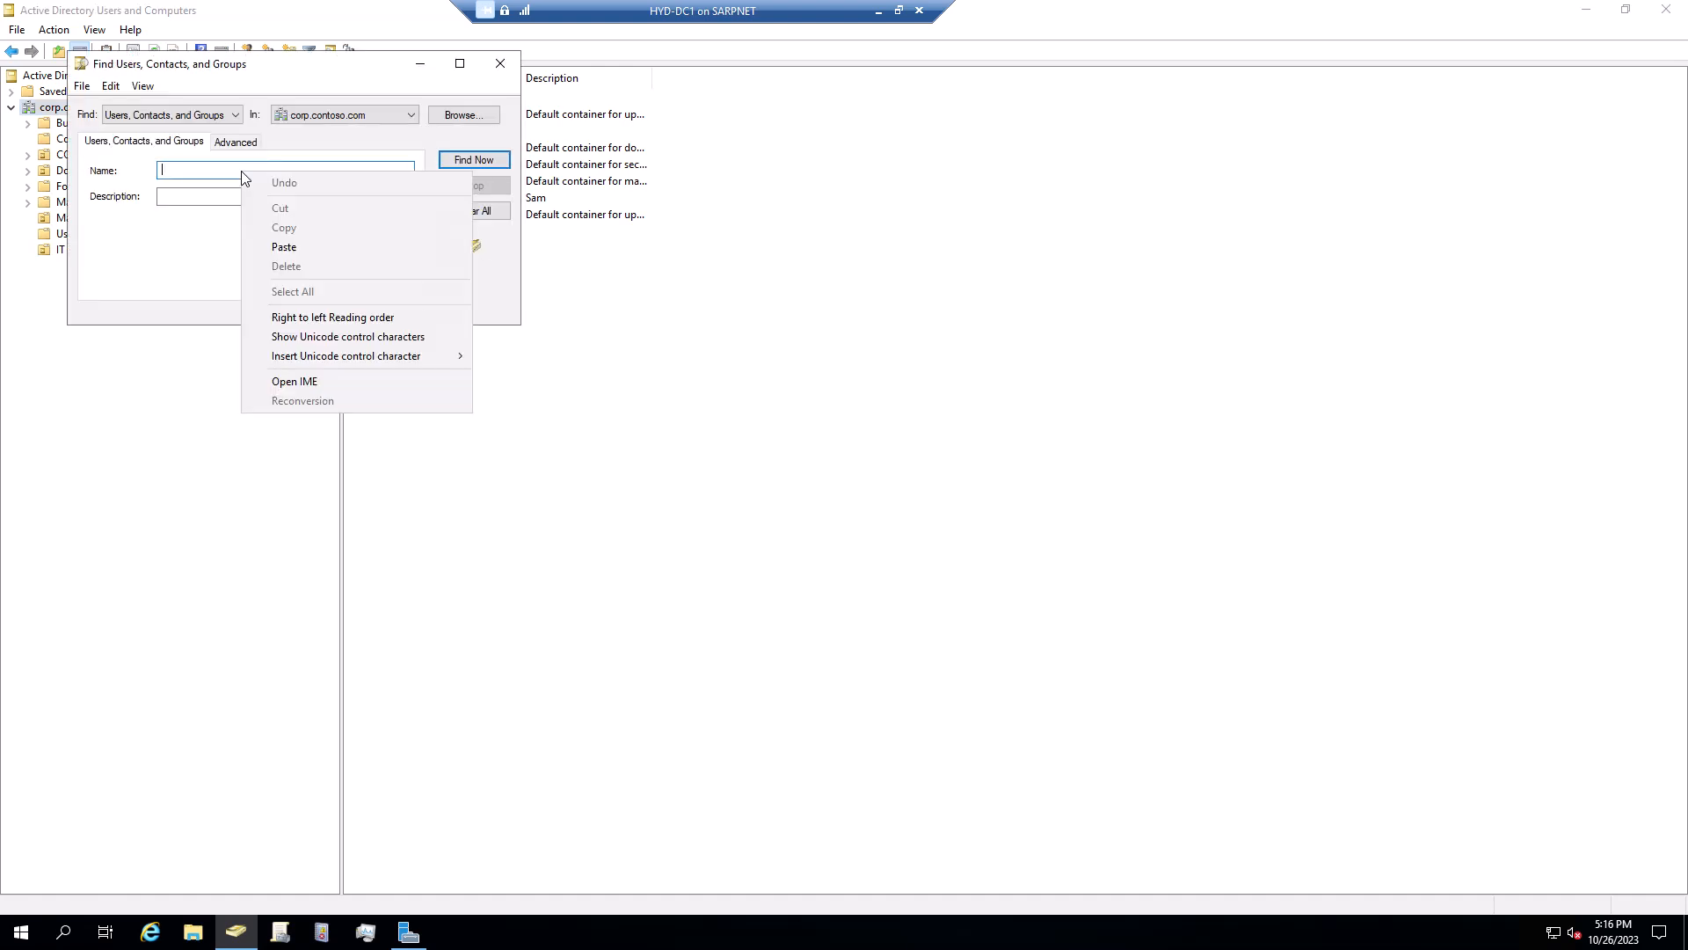
pyautogui.click(281, 247)
pyautogui.press('Return')
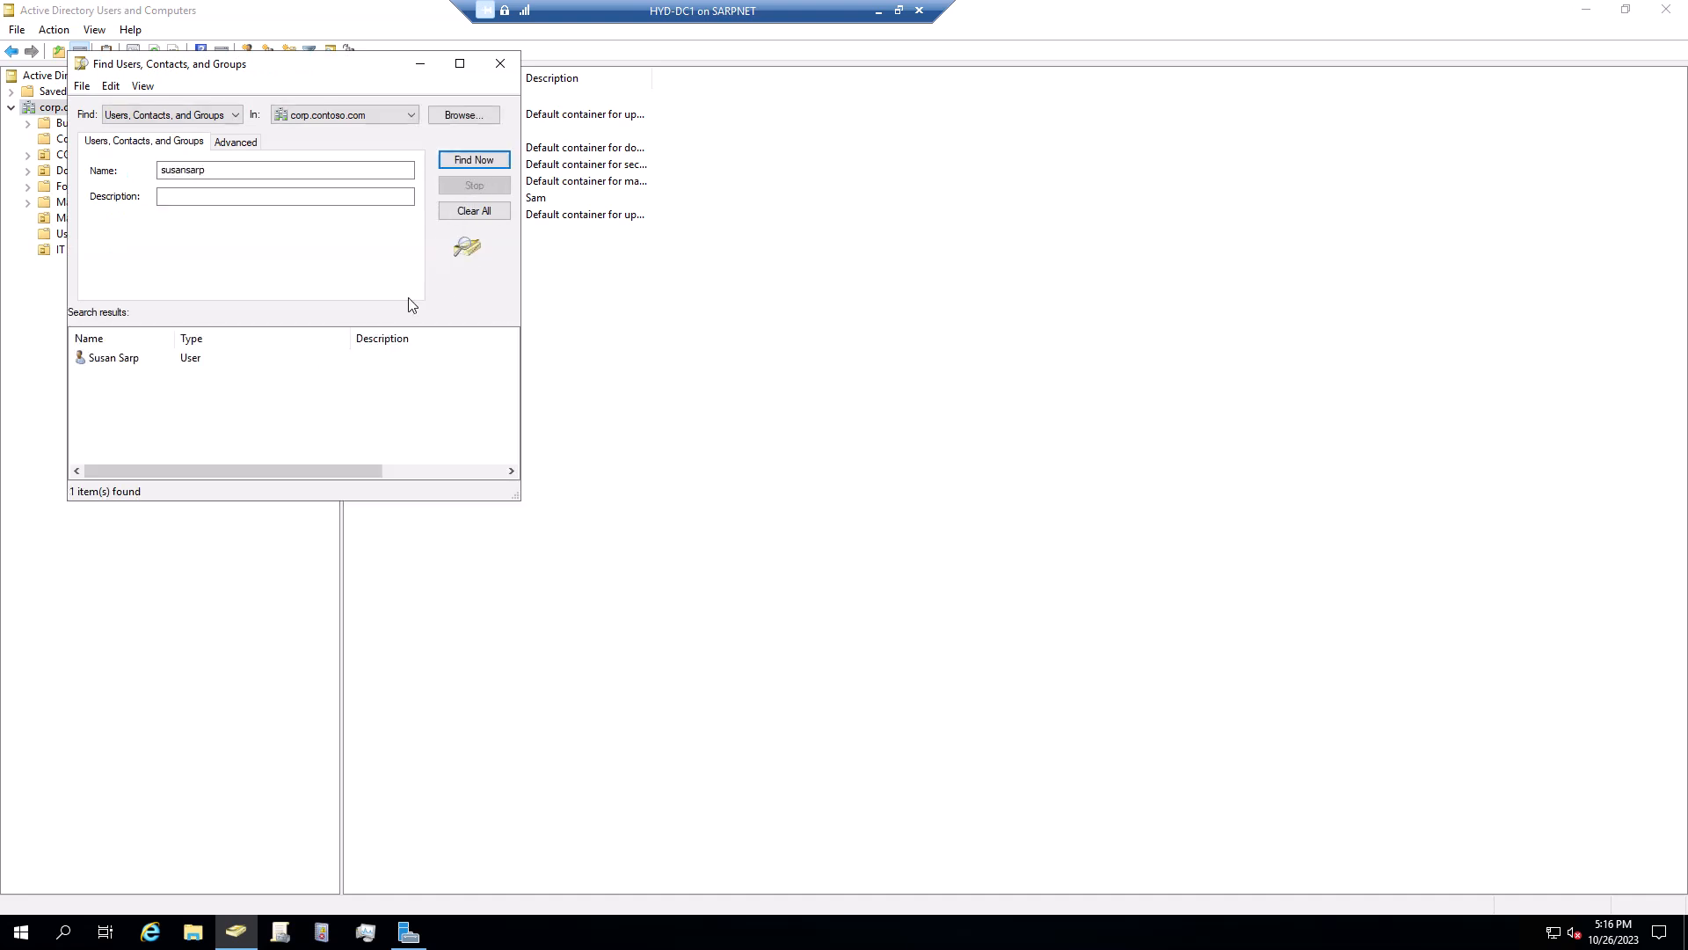
pyautogui.click(124, 365)
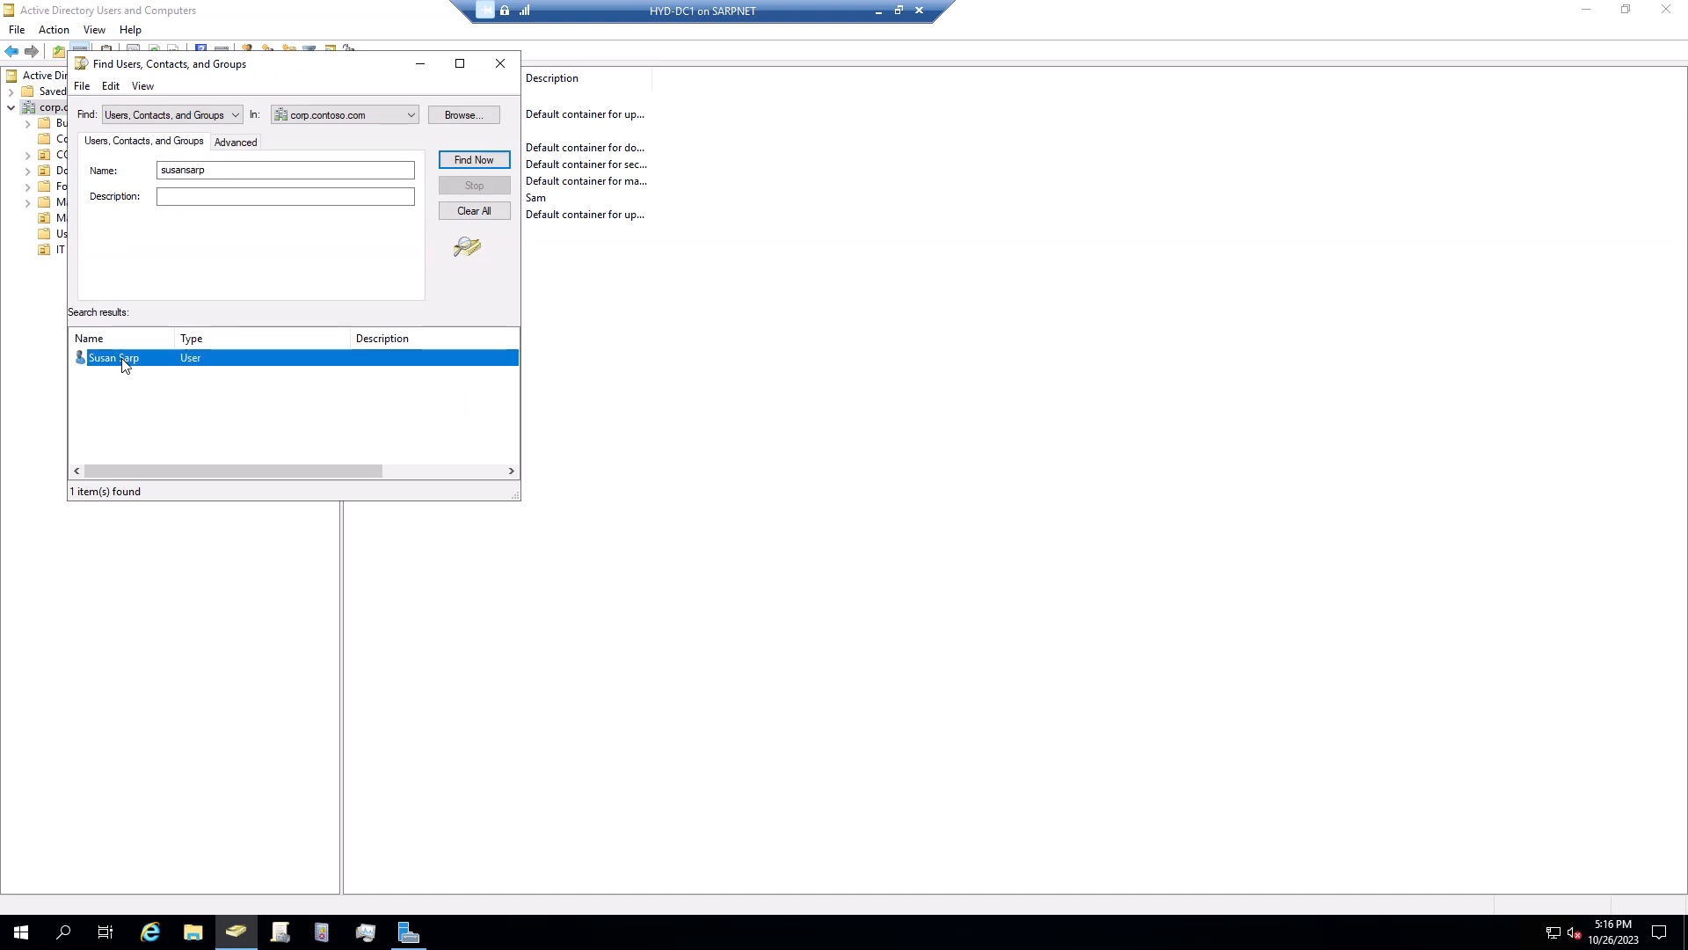
pyautogui.doubleClick(124, 359)
# Check the logon name on the found user's Account tab, then close the properties
pyautogui.moveTo(344, 381); pyautogui.dragTo(387, 212)
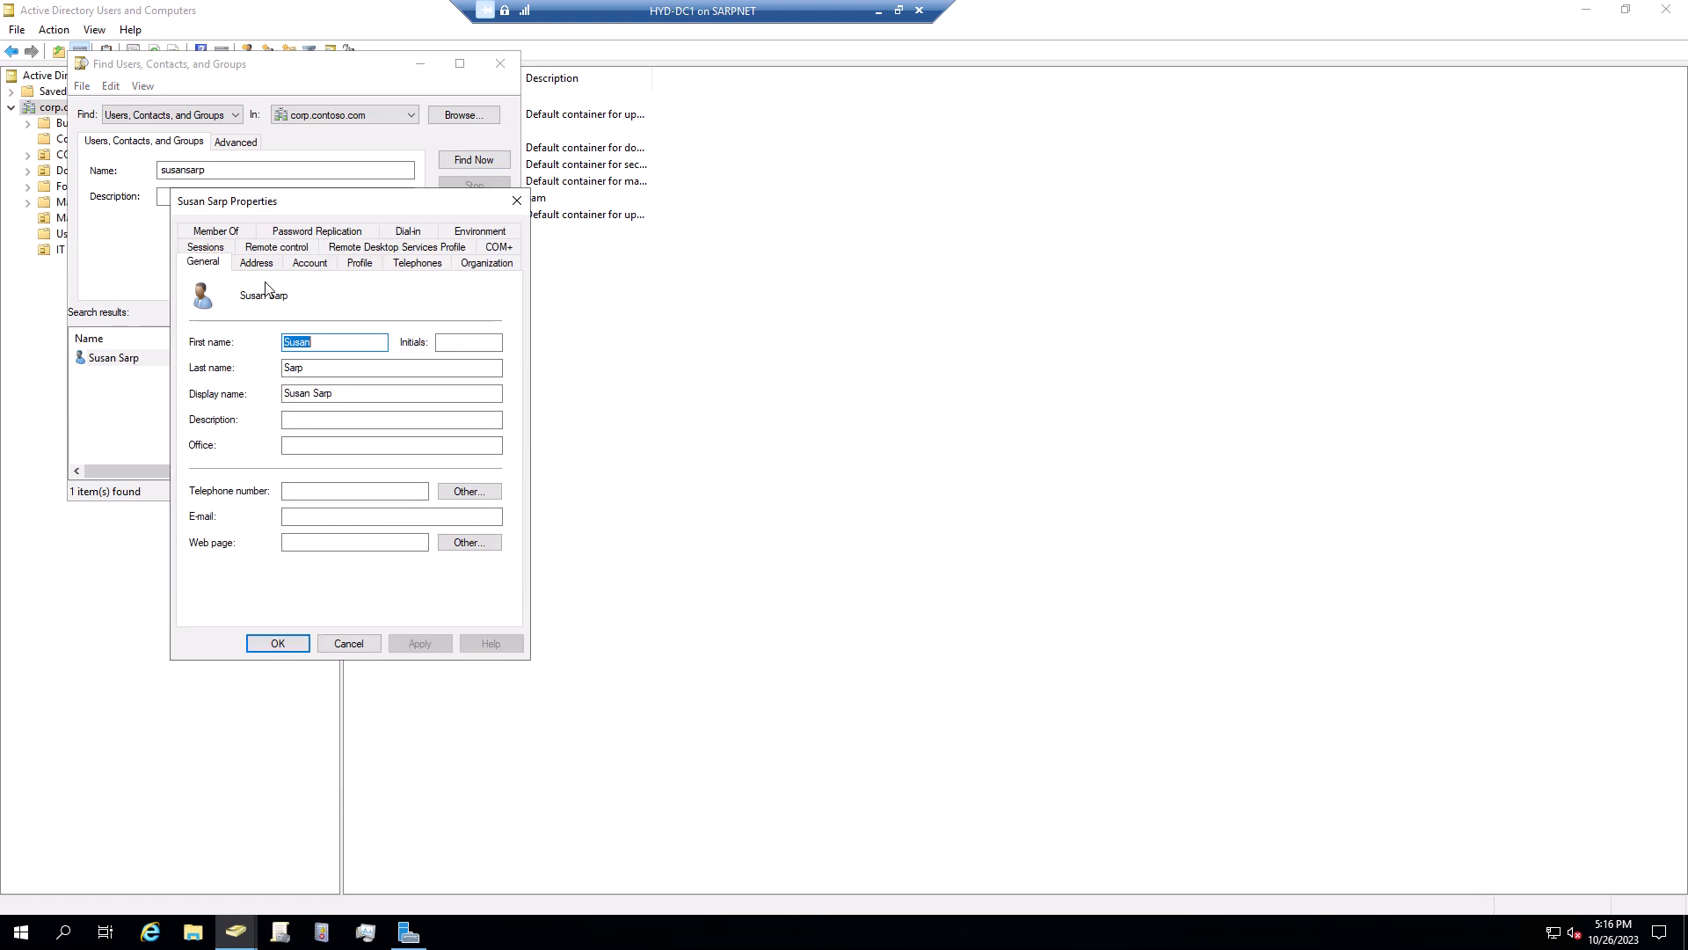
pyautogui.click(310, 263)
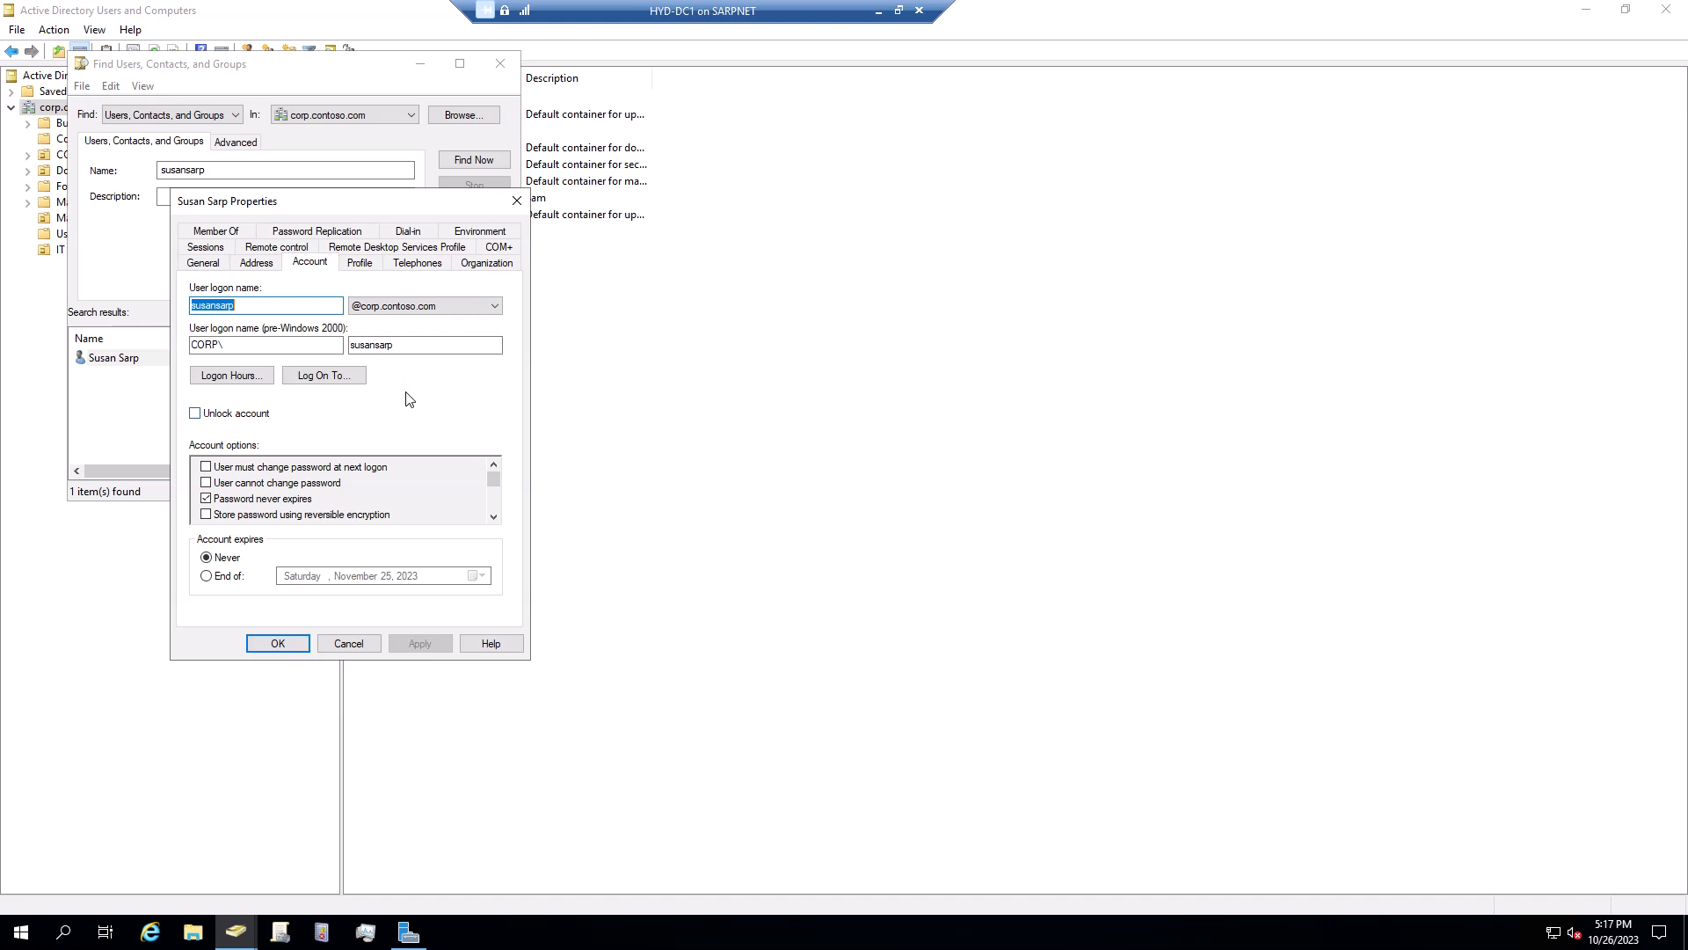
pyautogui.click(515, 202)
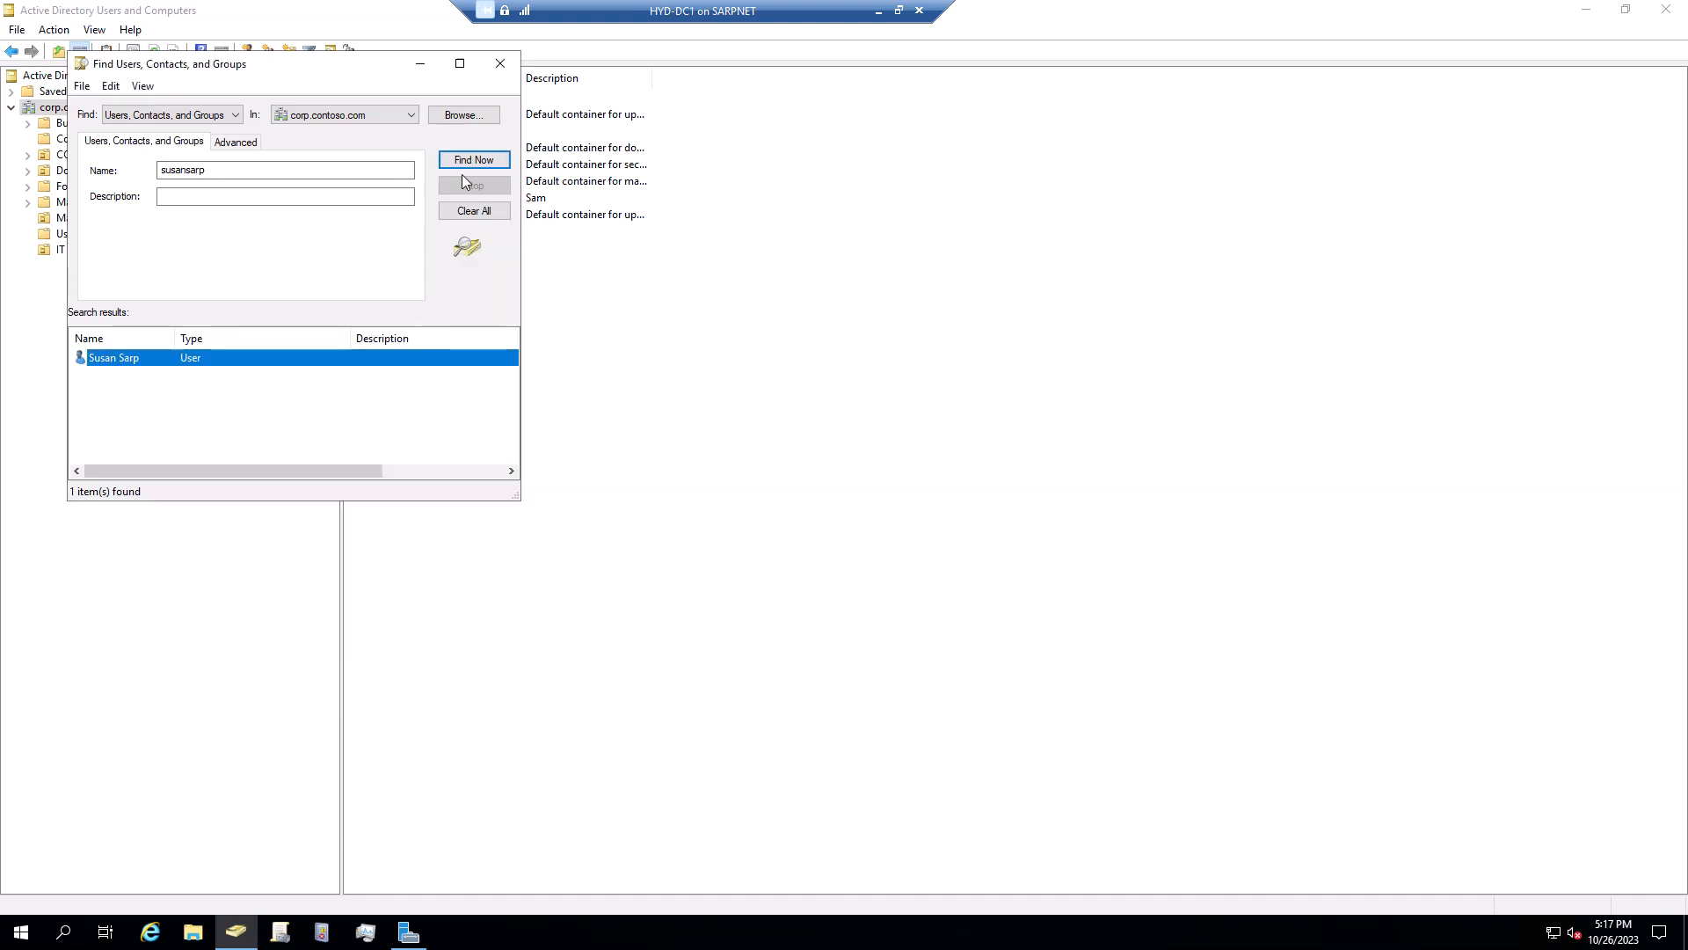
pyautogui.doubleClick(227, 363)
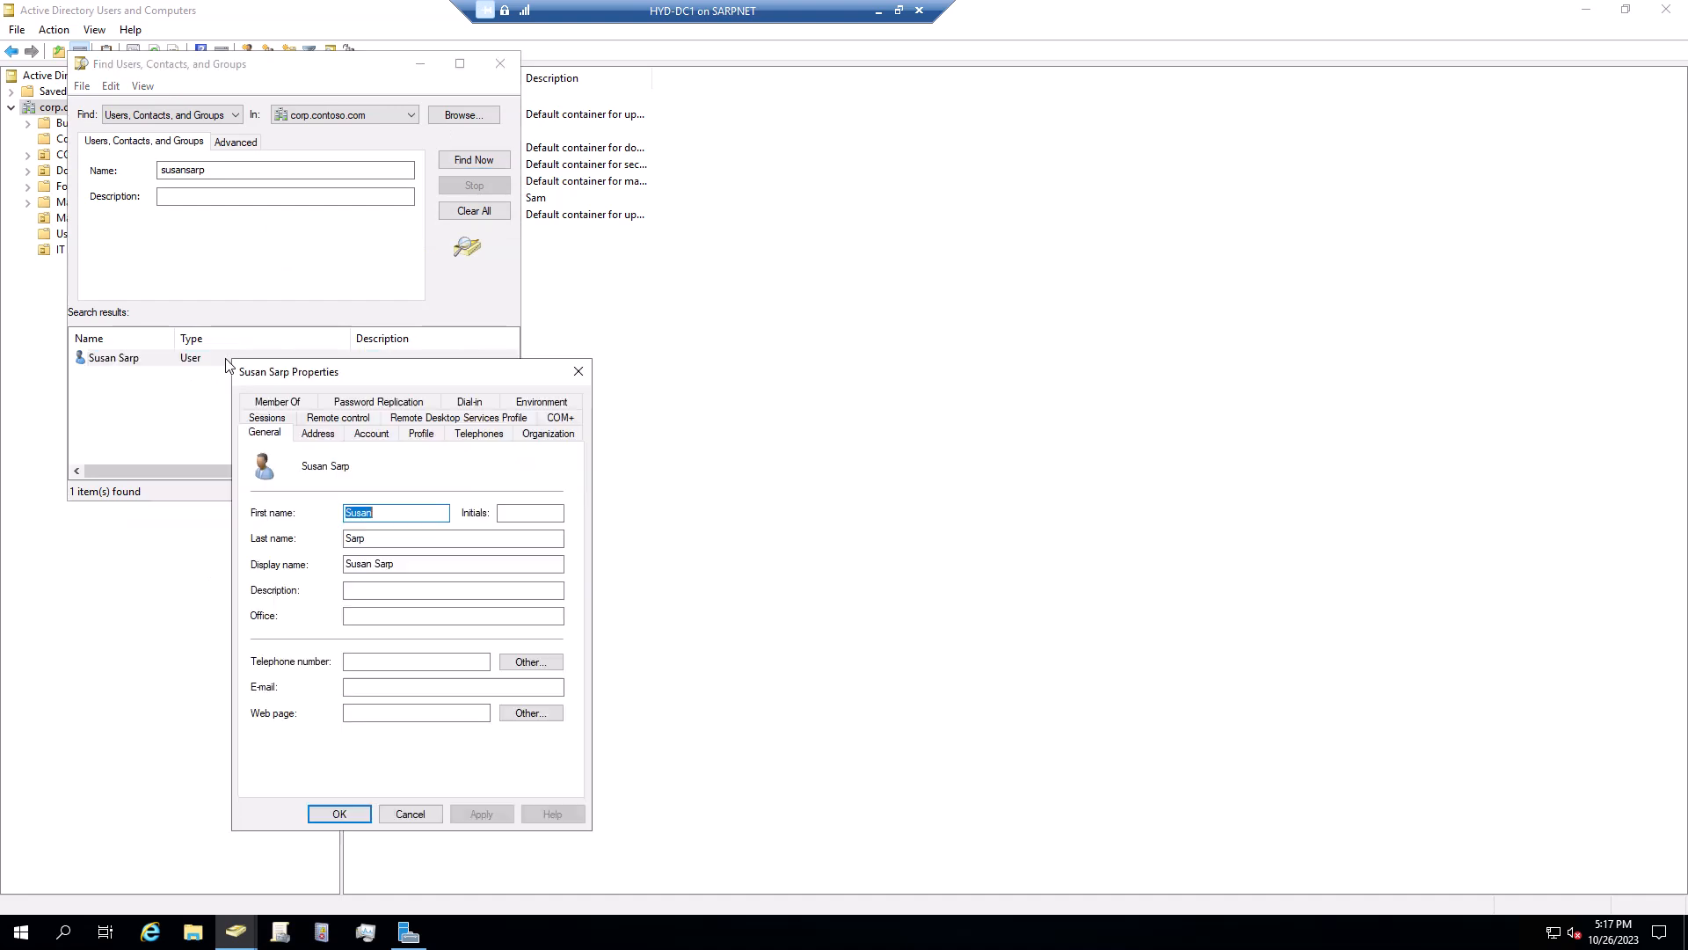
pyautogui.moveTo(336, 373); pyautogui.dragTo(382, 260)
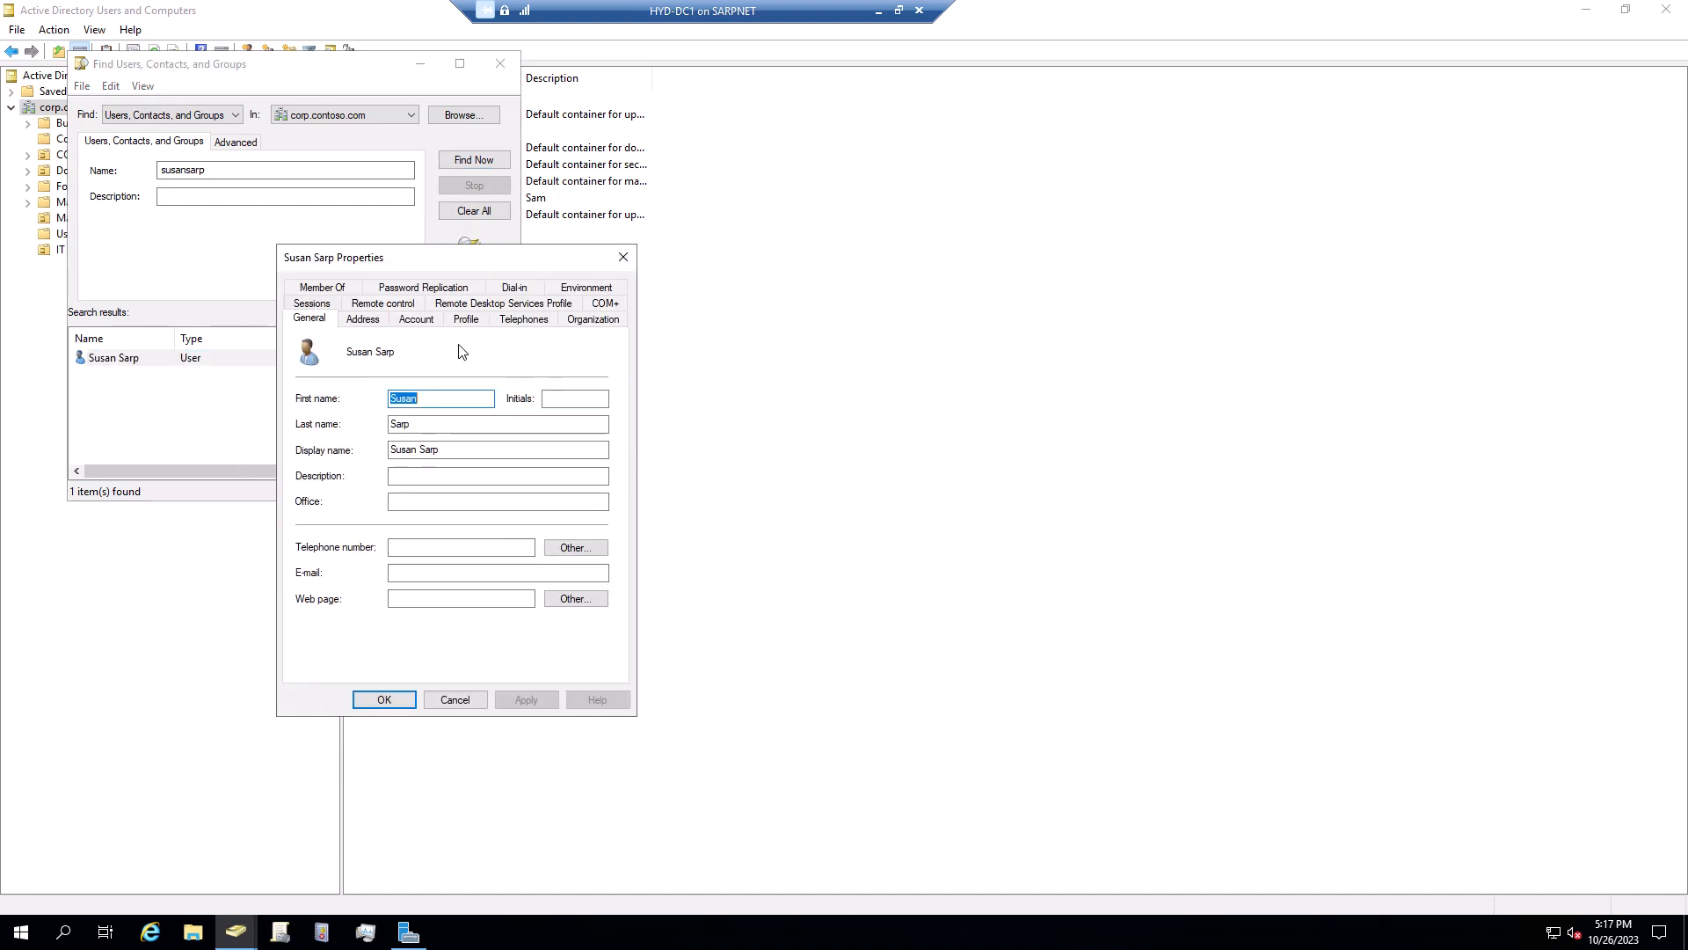
pyautogui.click(416, 319)
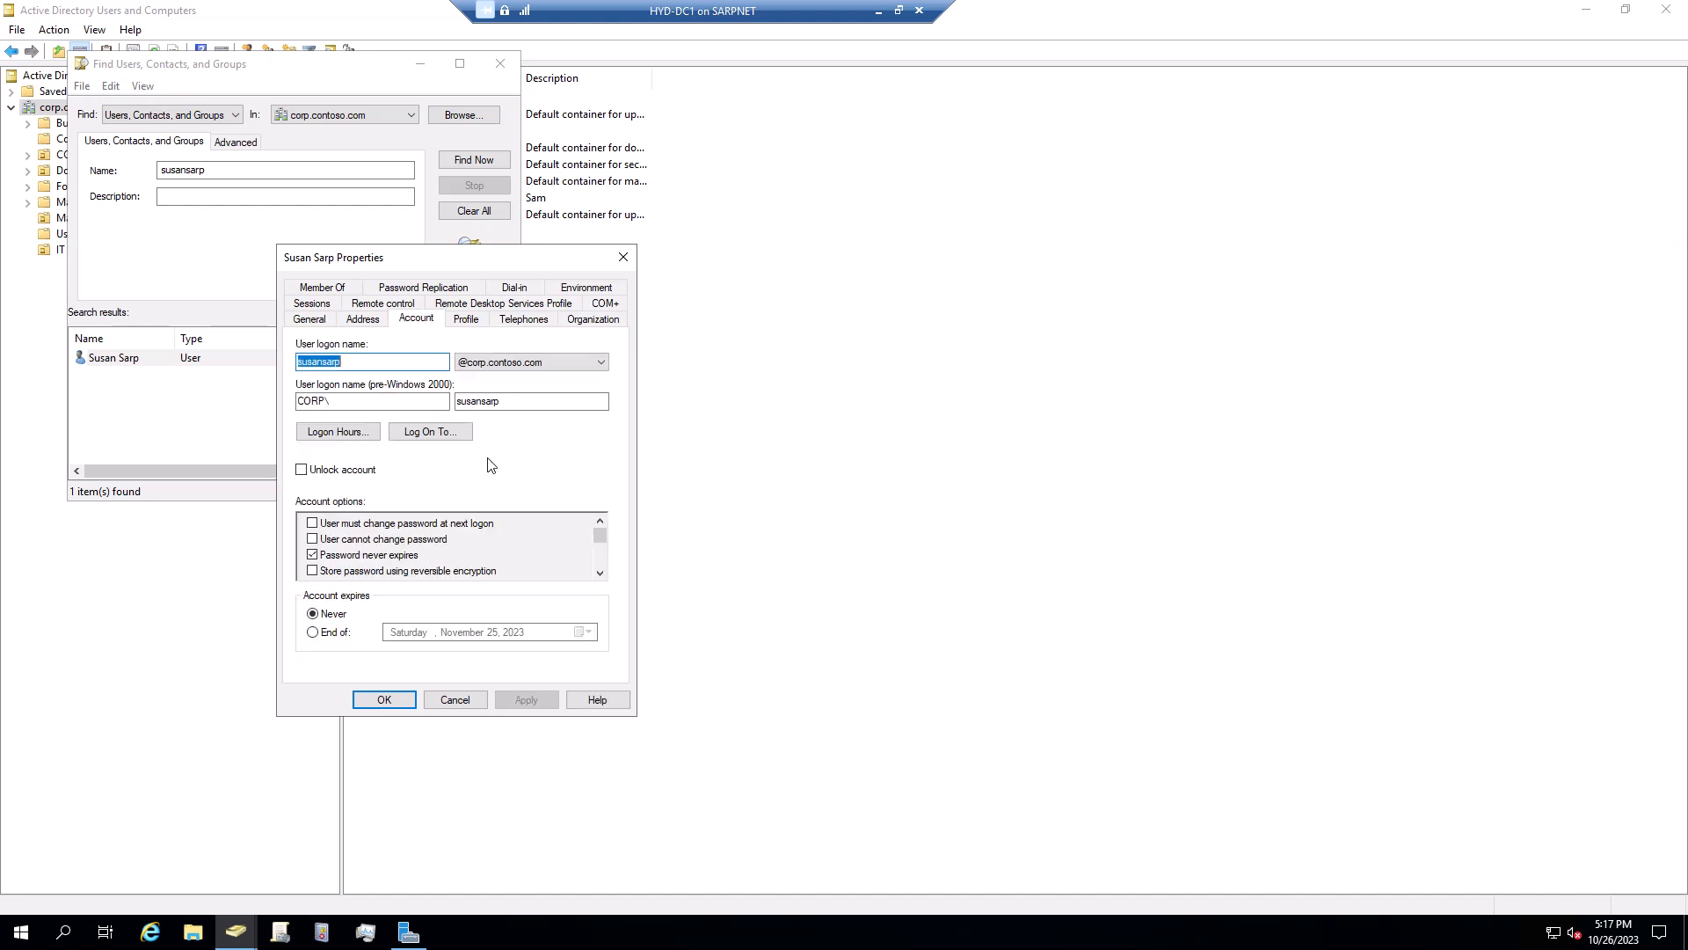
pyautogui.click(601, 573)
pyautogui.click(601, 573)
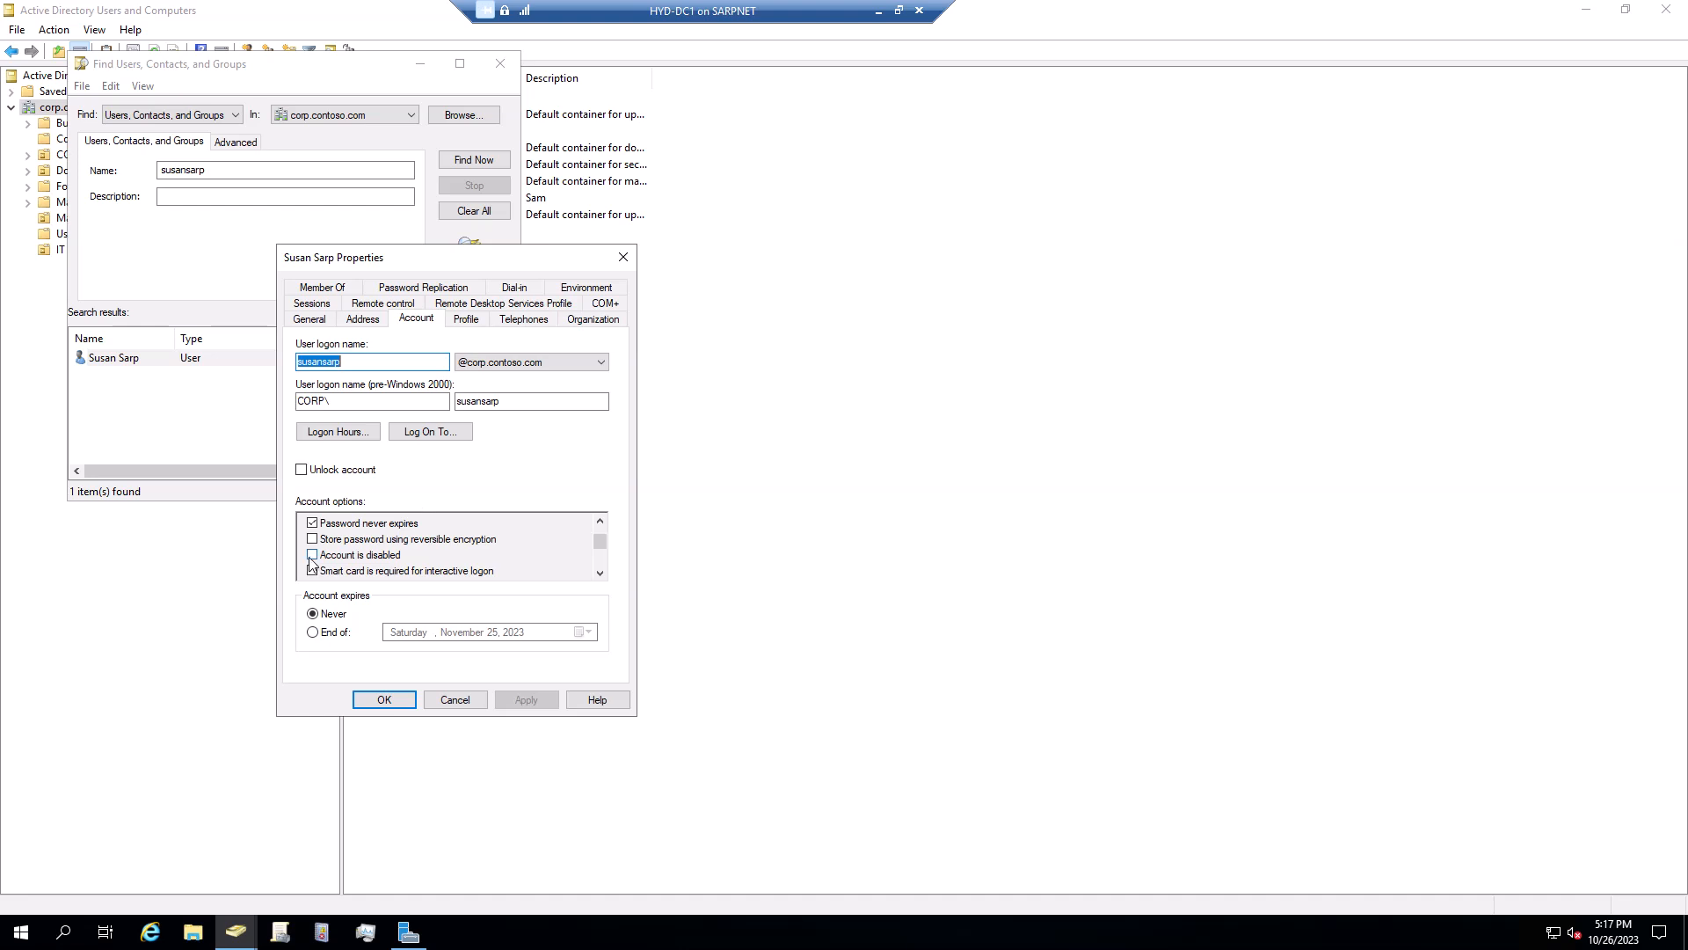
pyautogui.click(600, 519)
pyautogui.click(601, 520)
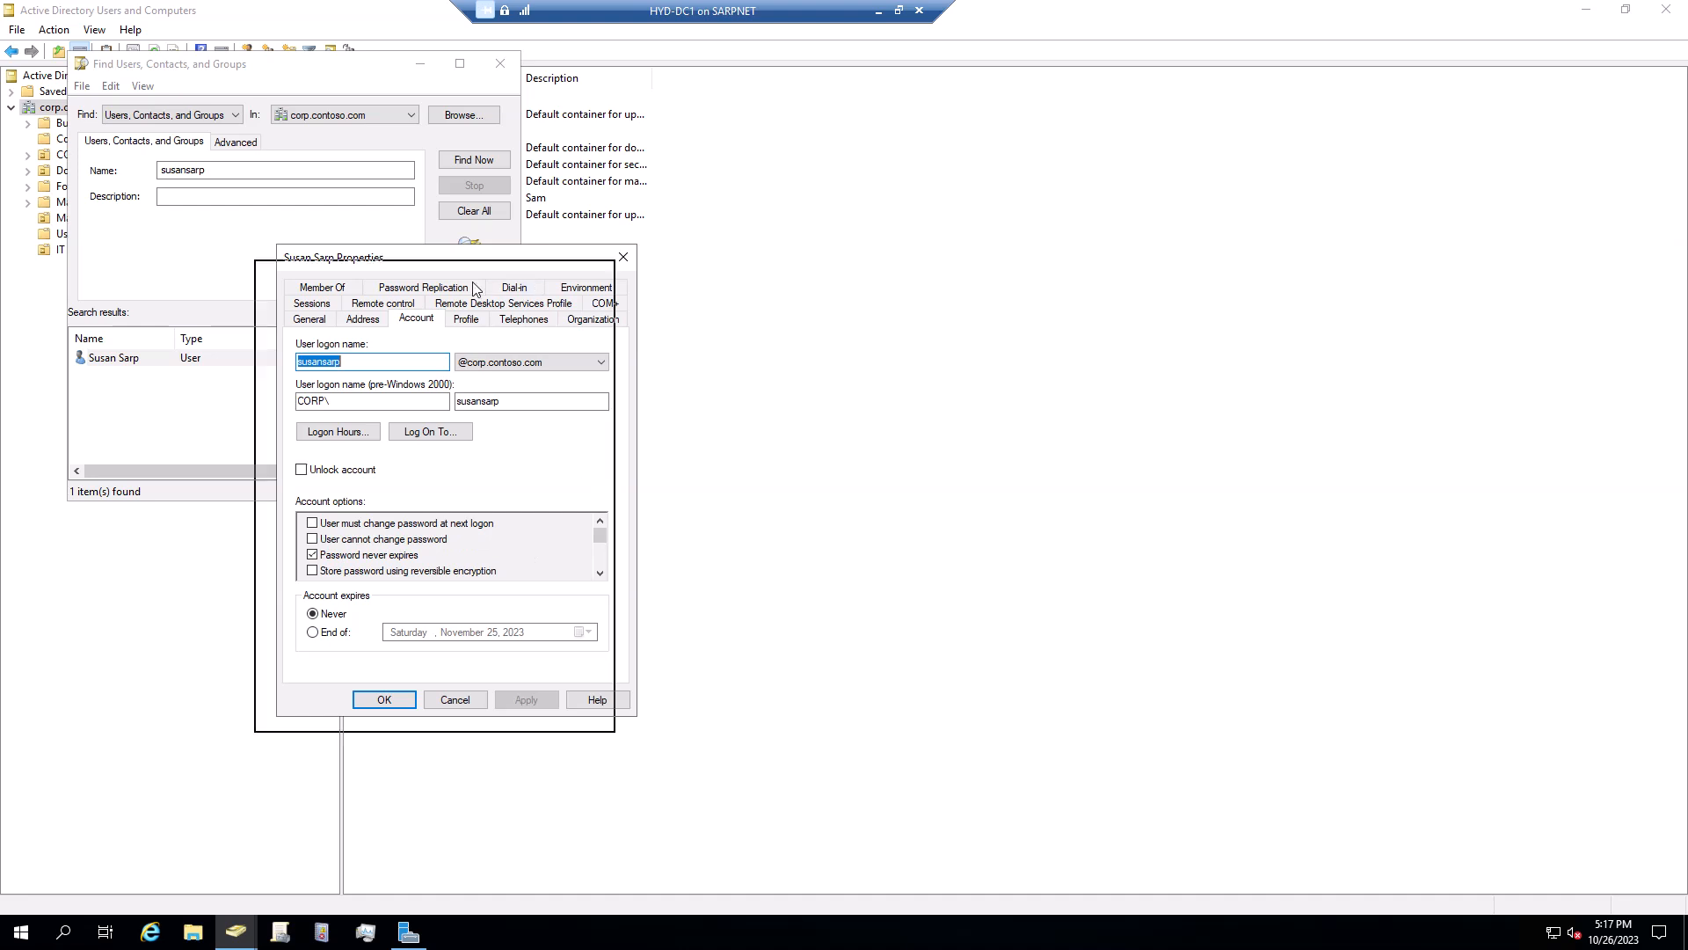
pyautogui.moveTo(510, 268); pyautogui.dragTo(460, 303)
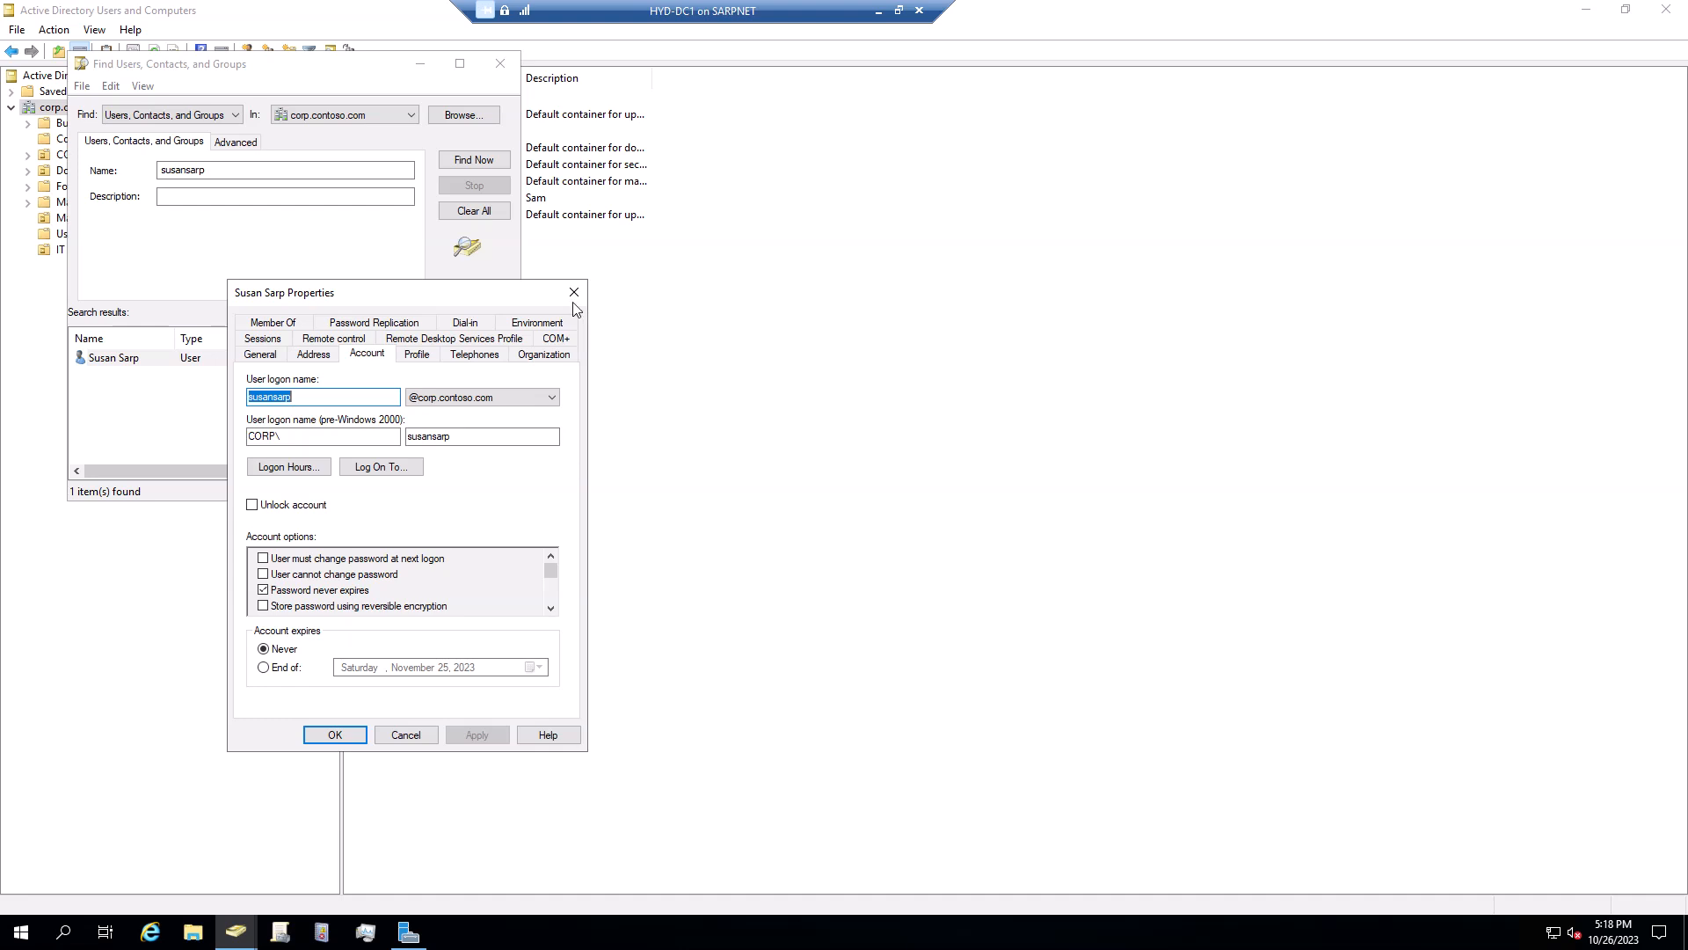
pyautogui.click(280, 326)
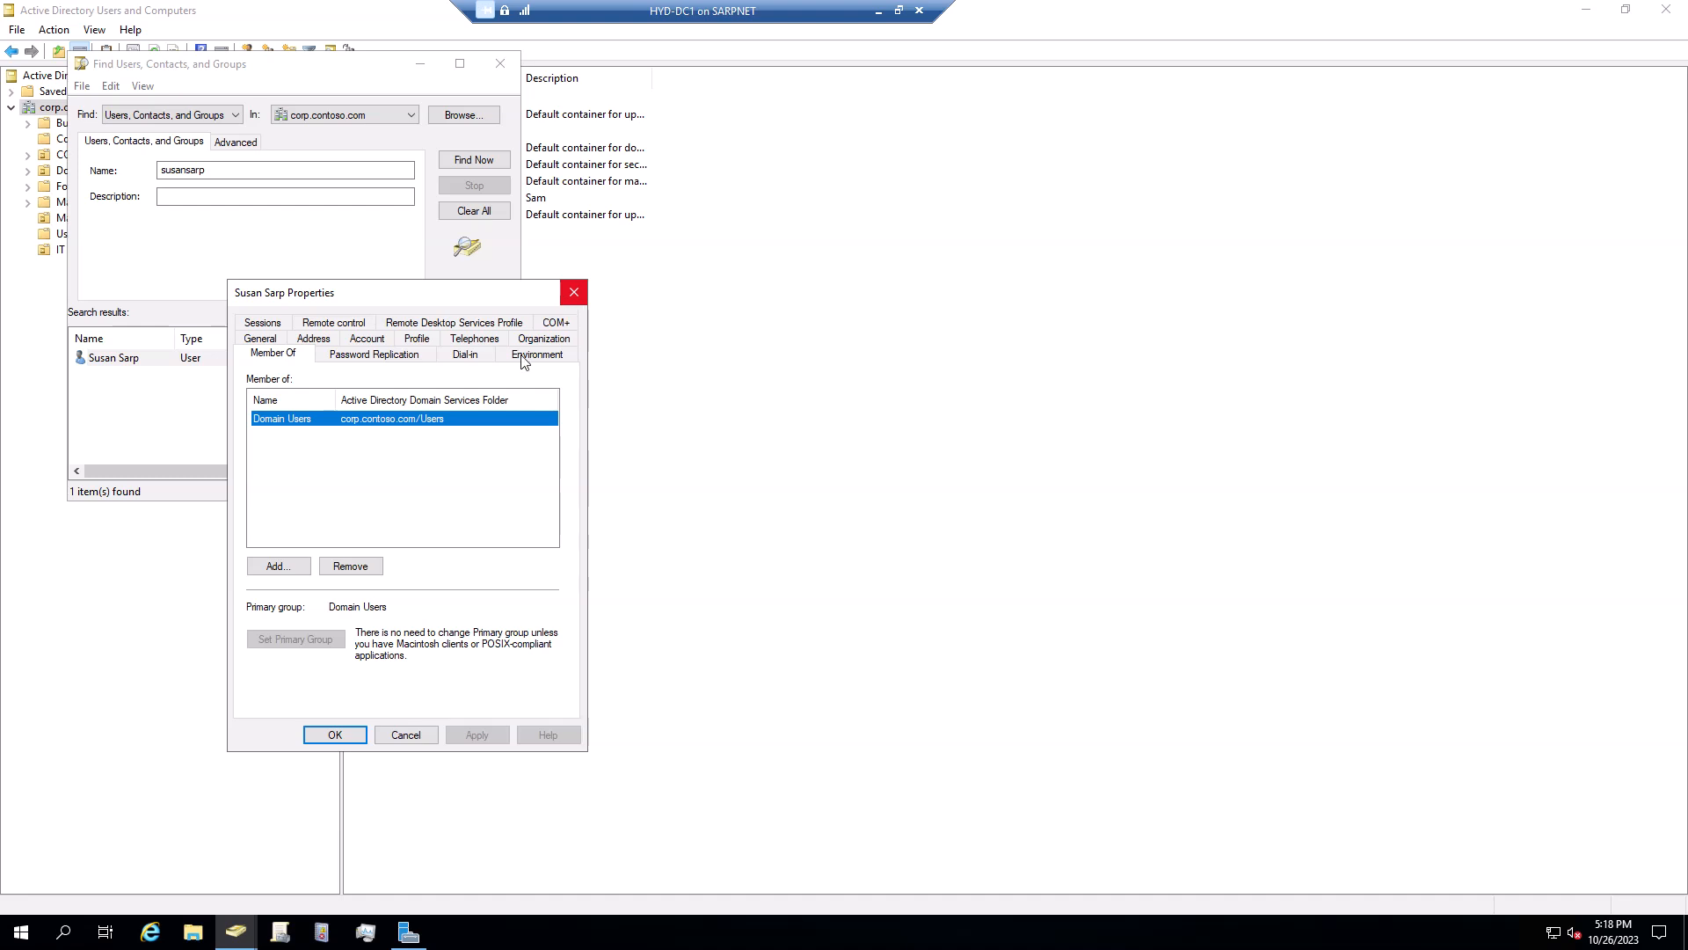
pyautogui.click(571, 301)
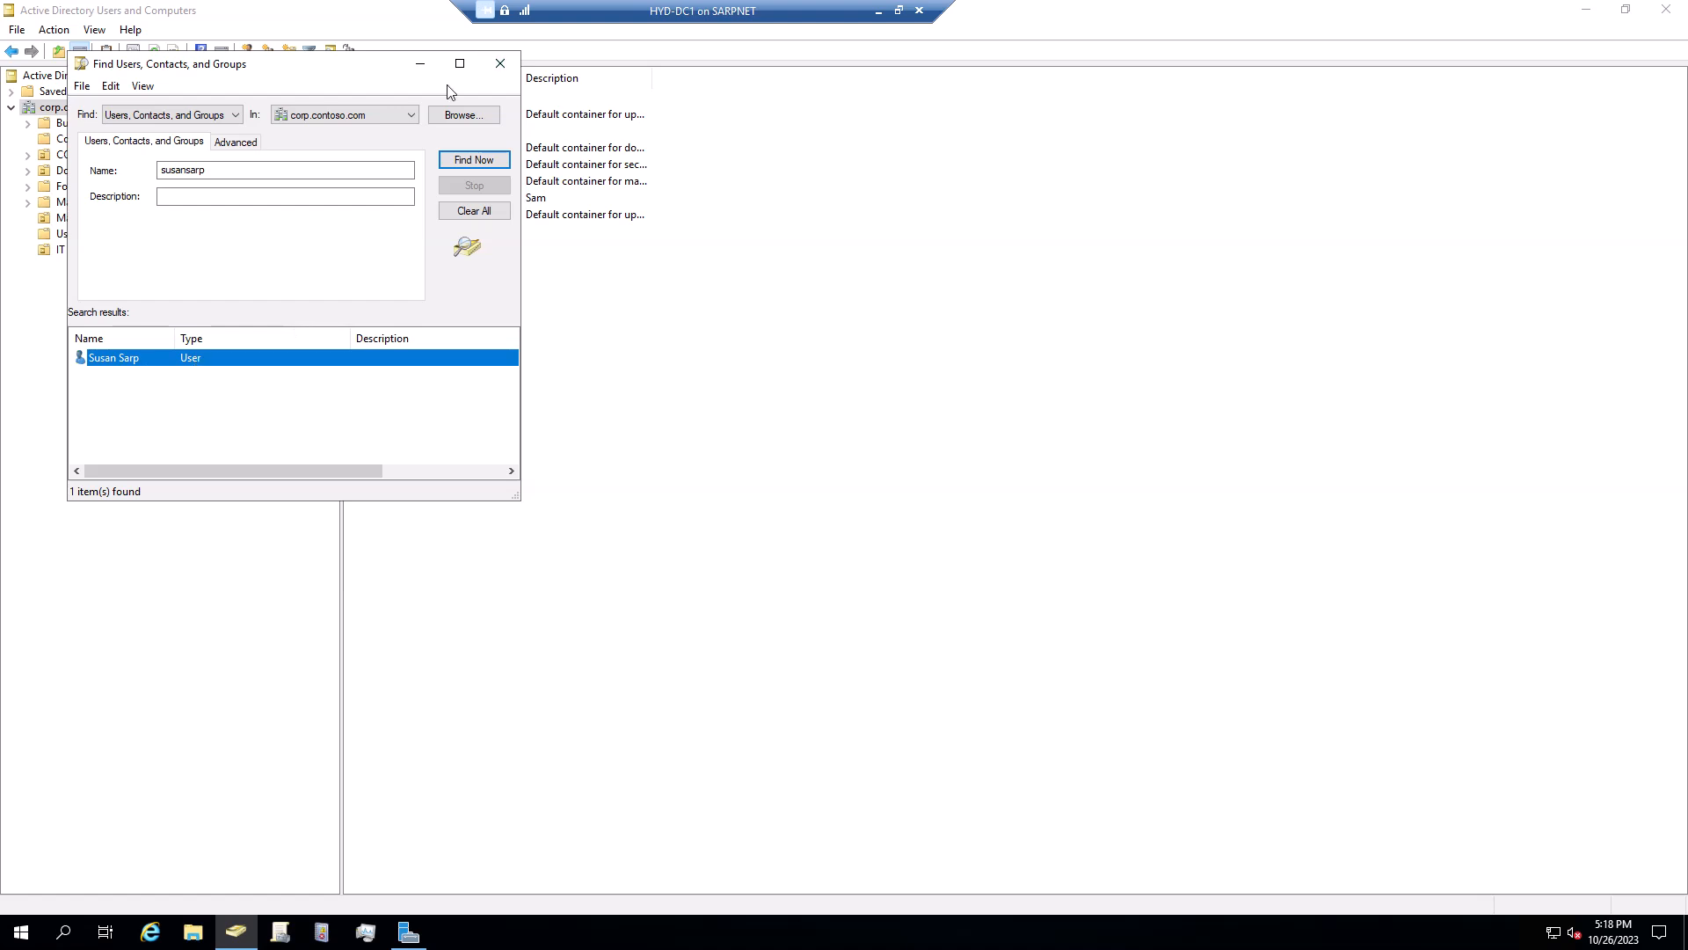
# Close the Find Users, Contacts, and Groups window and restore the VM connection to a window
pyautogui.click(498, 67)
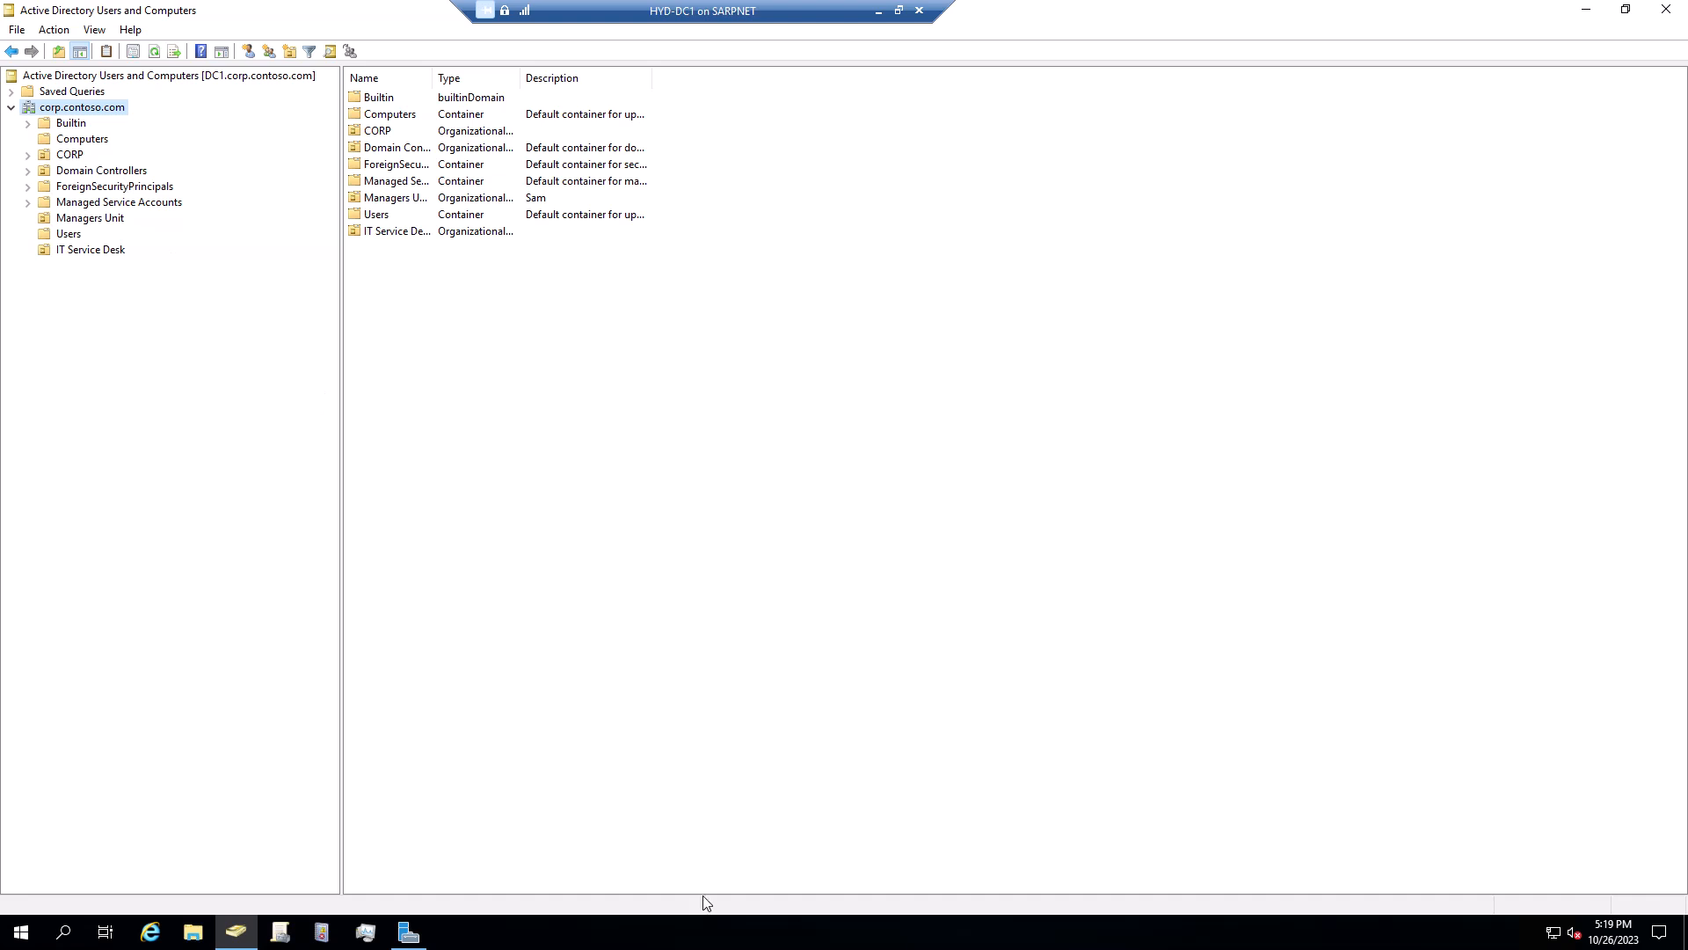
pyautogui.doubleClick(752, 7)
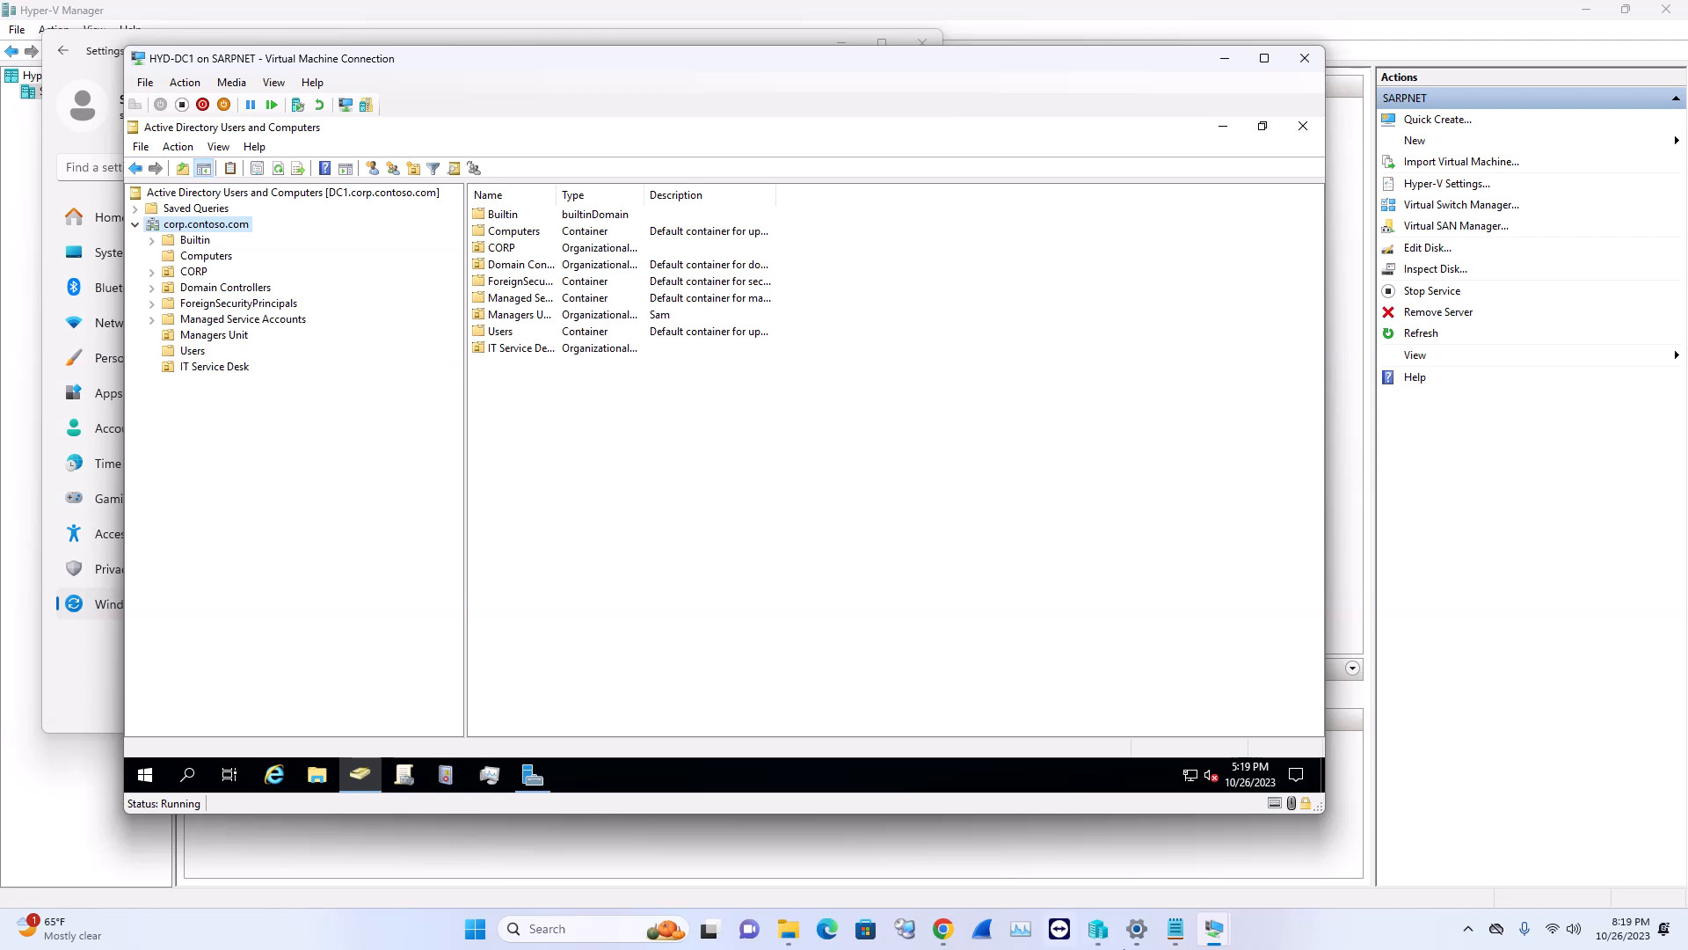
# Bring the Notepad task list forward and highlight 'COMPUTERS' and 'OU' in item 4
pyautogui.click(1175, 936)
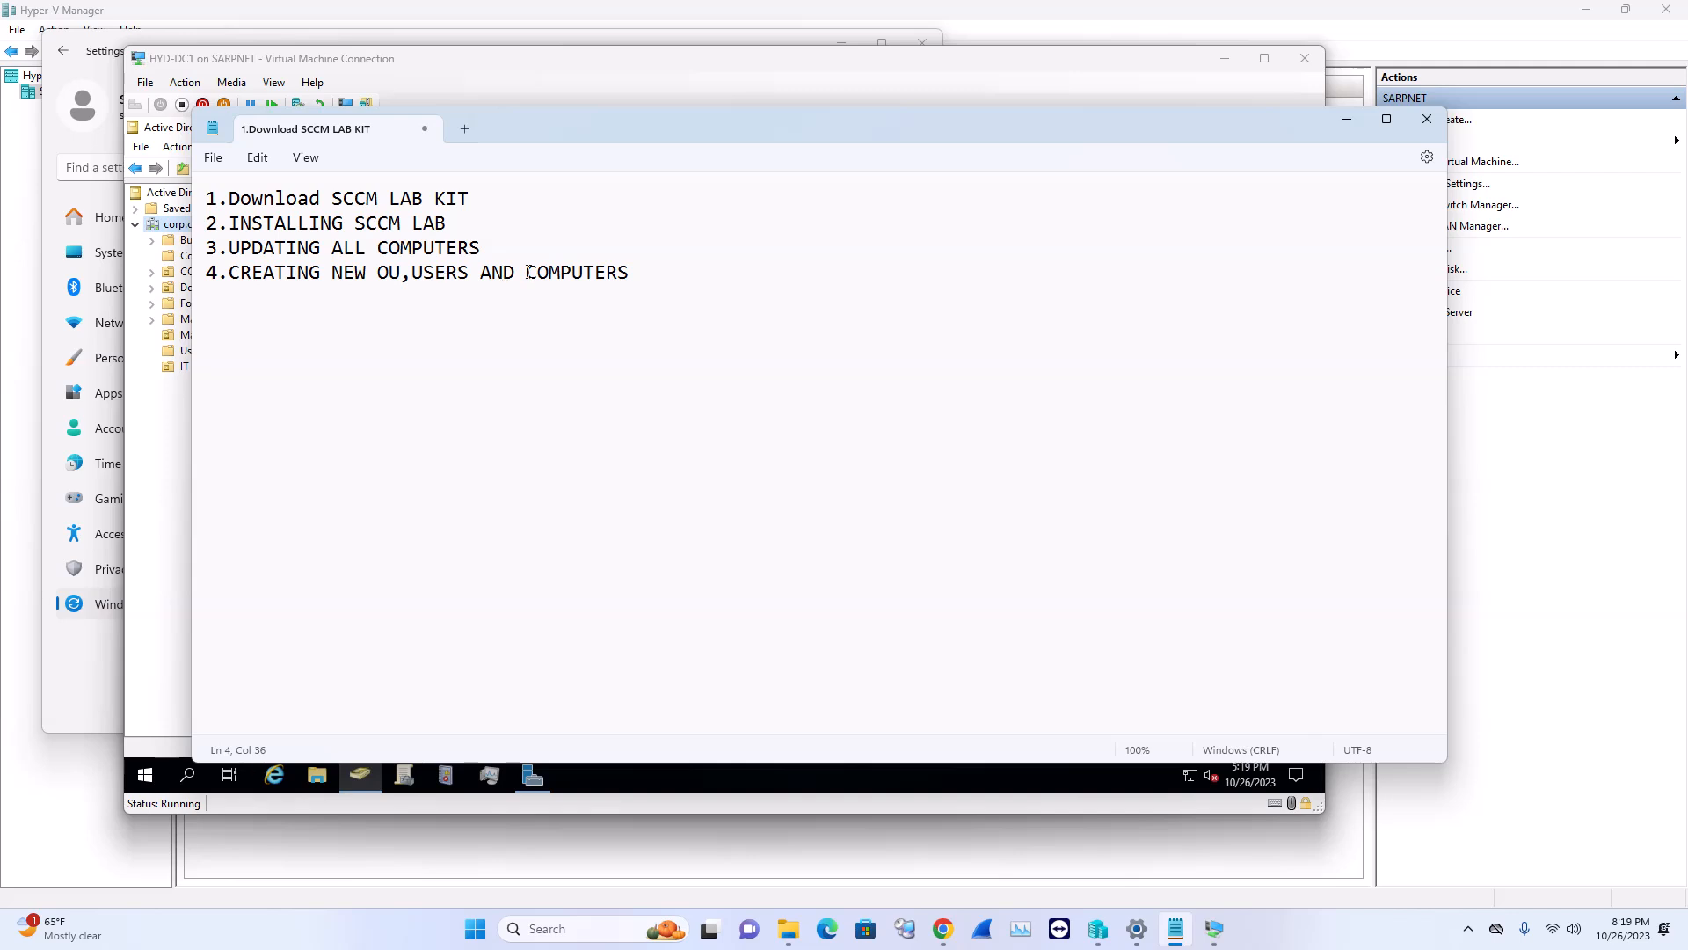
pyautogui.moveTo(527, 272); pyautogui.dragTo(656, 262)
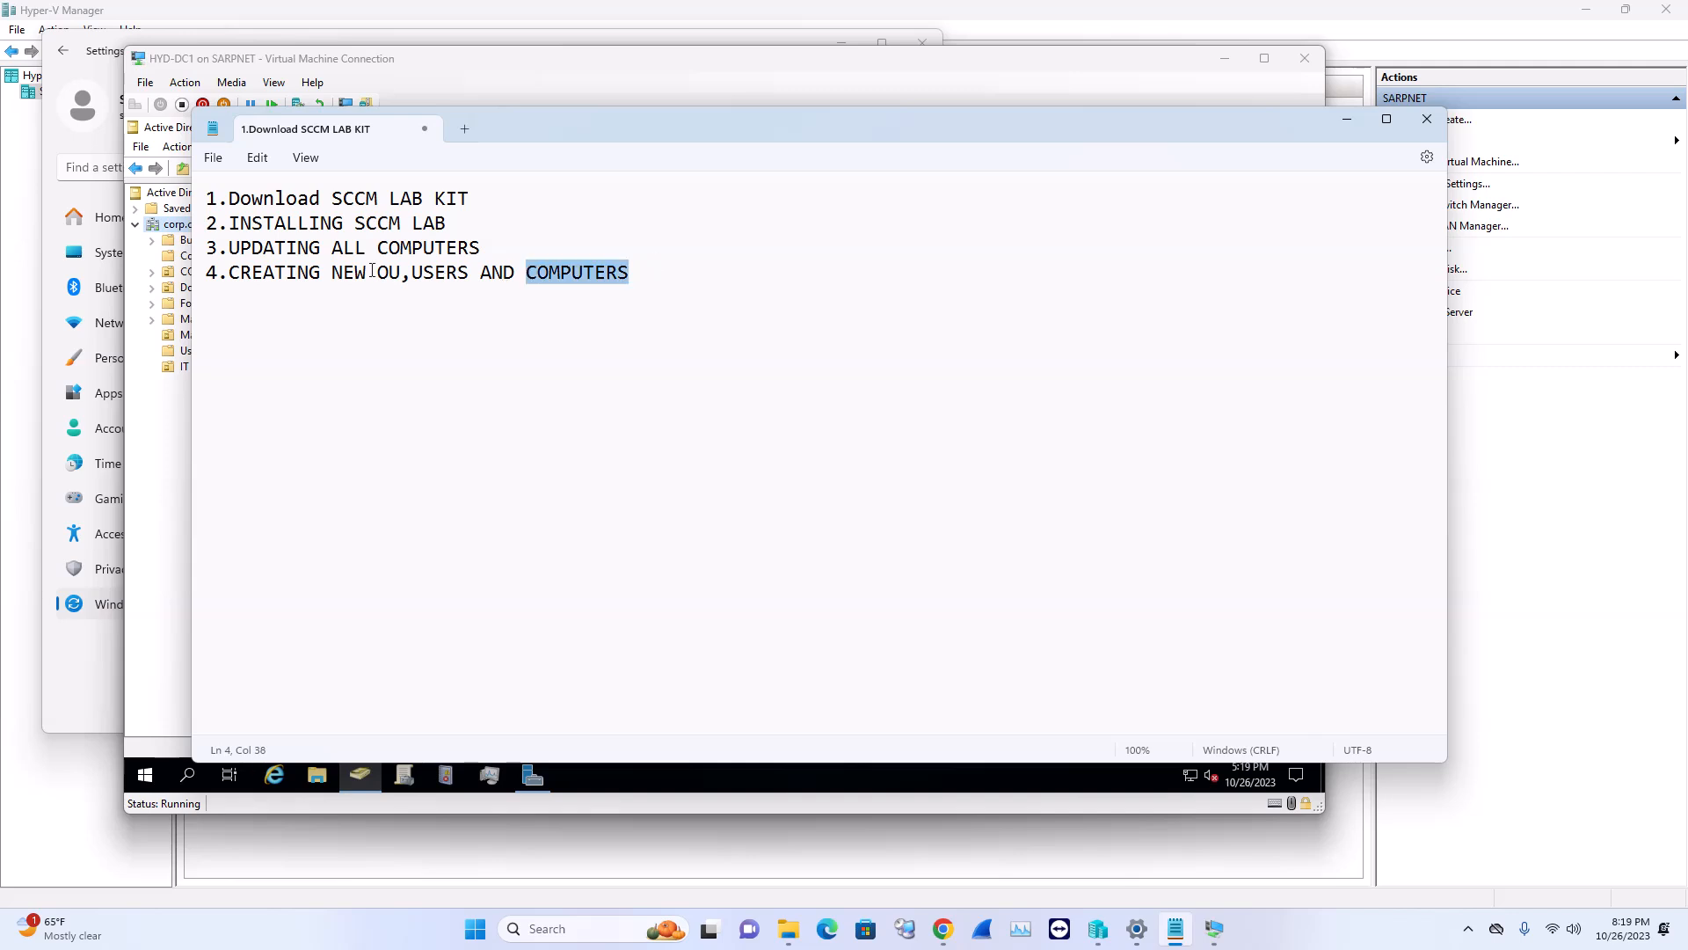
pyautogui.moveTo(372, 271); pyautogui.dragTo(400, 270)
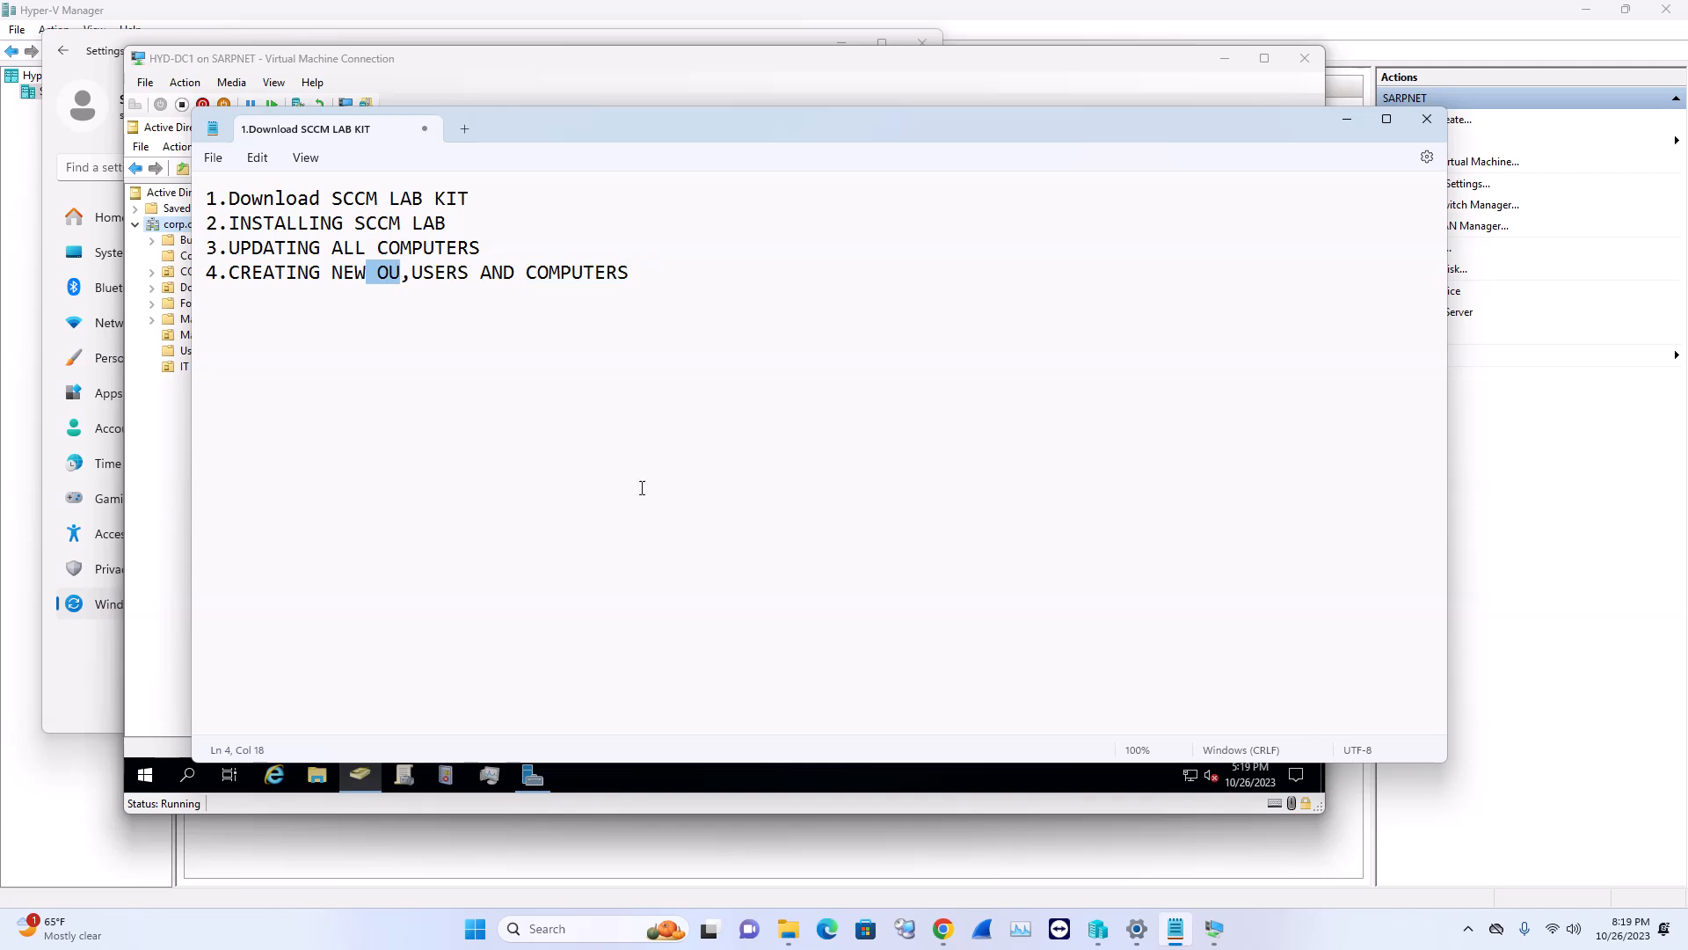
pyautogui.click(684, 492)
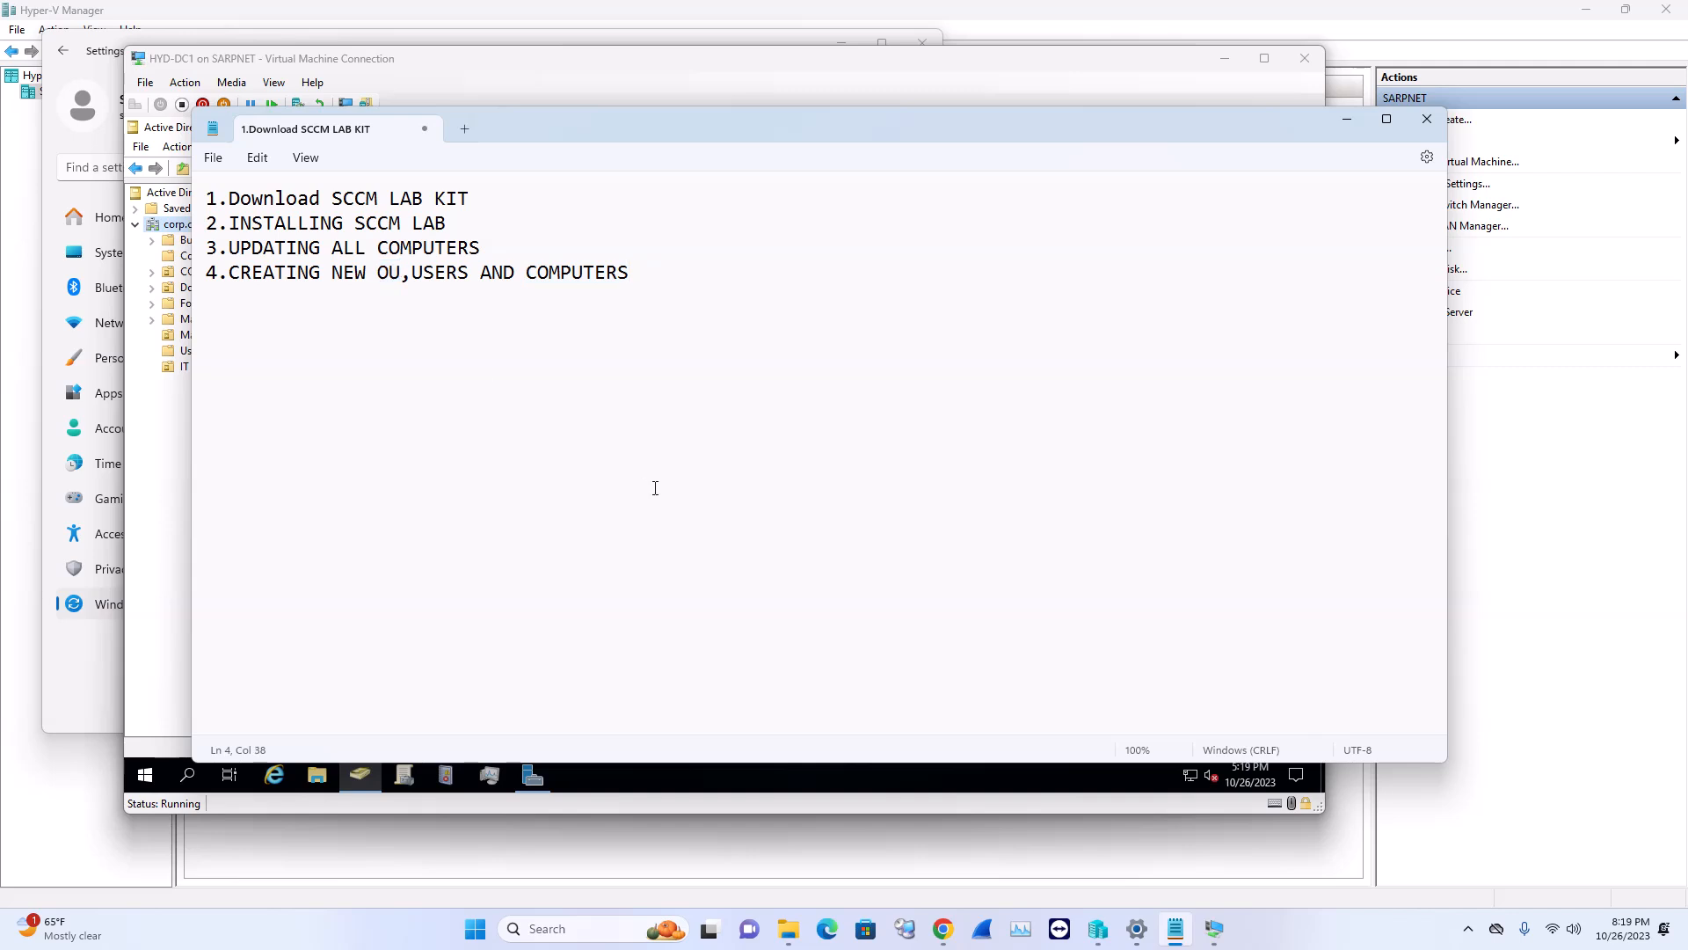